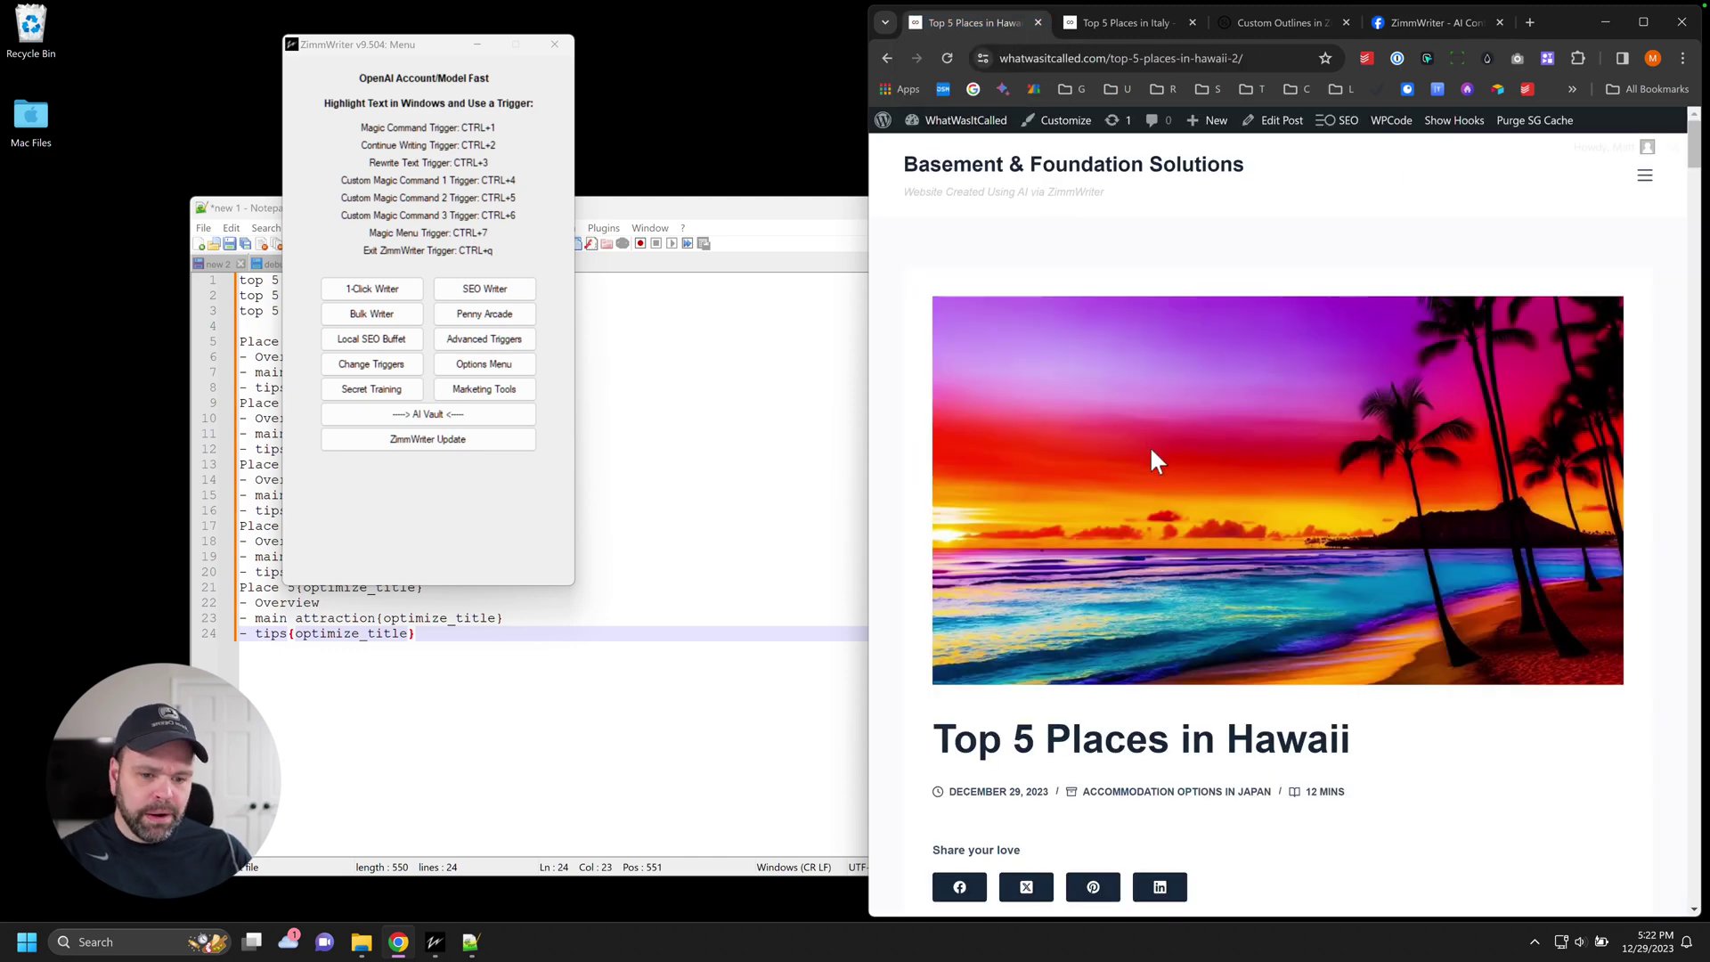
- Scroll the Hawaii post to its table of contents, select '2.2 Signature Highlight', and place Notepad++ beside it
scroll(1153, 450, down, 12)
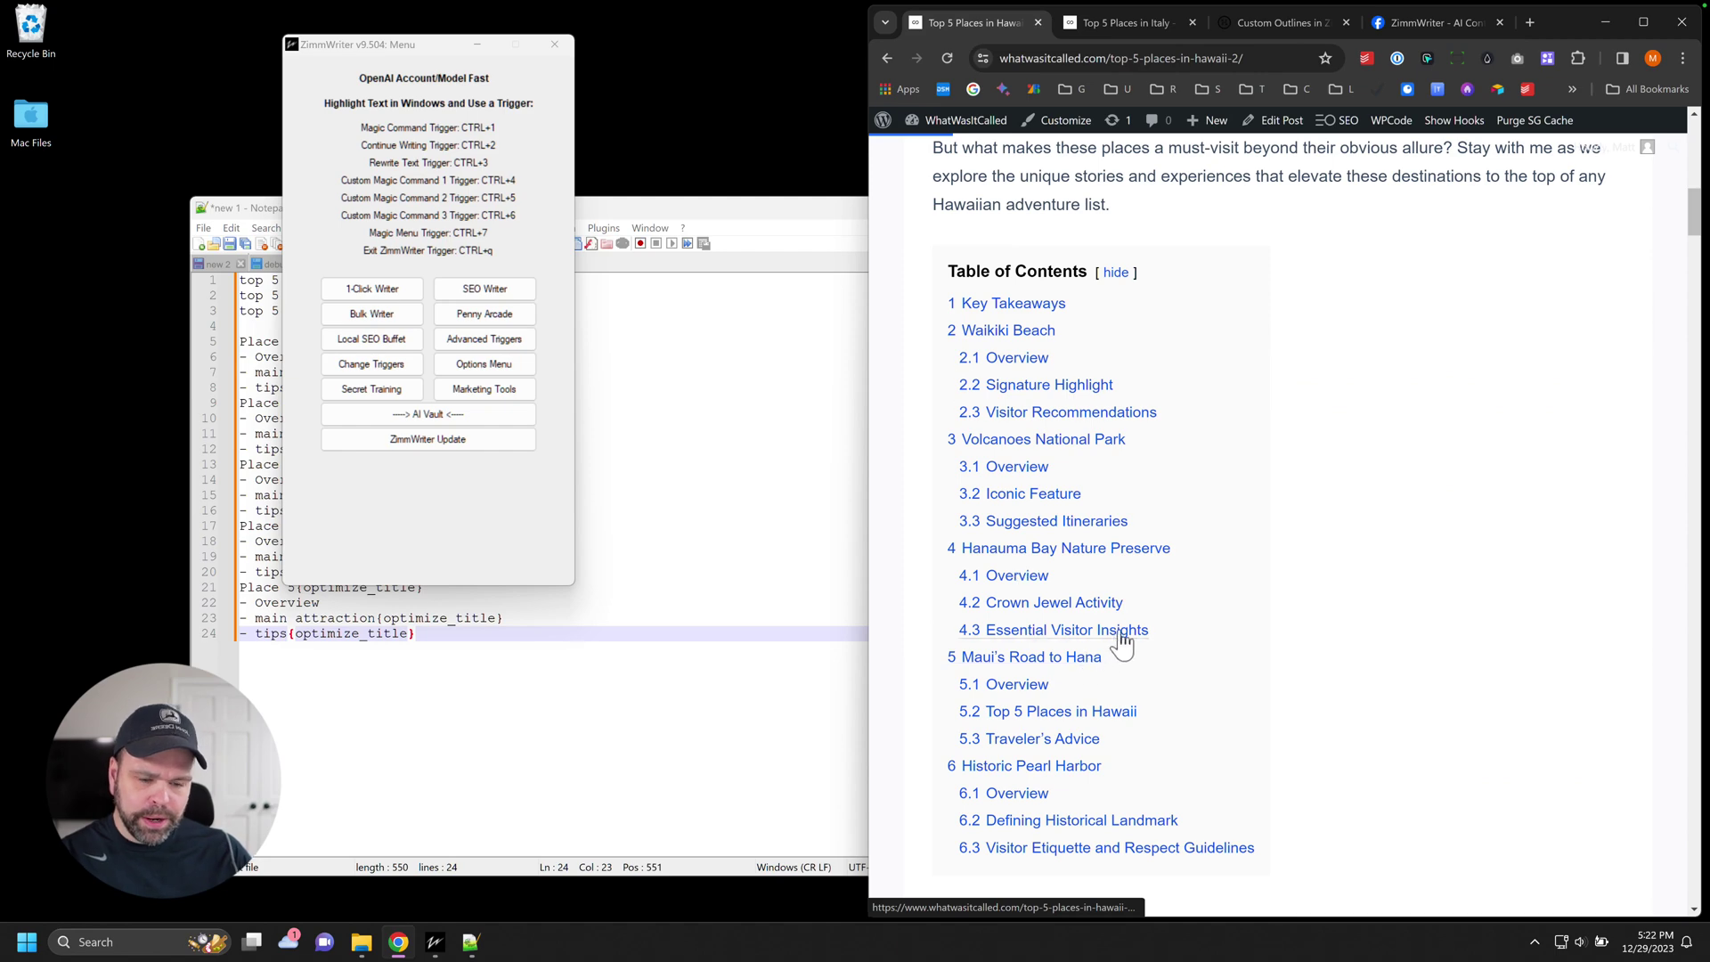
scroll(1191, 411, up, 10)
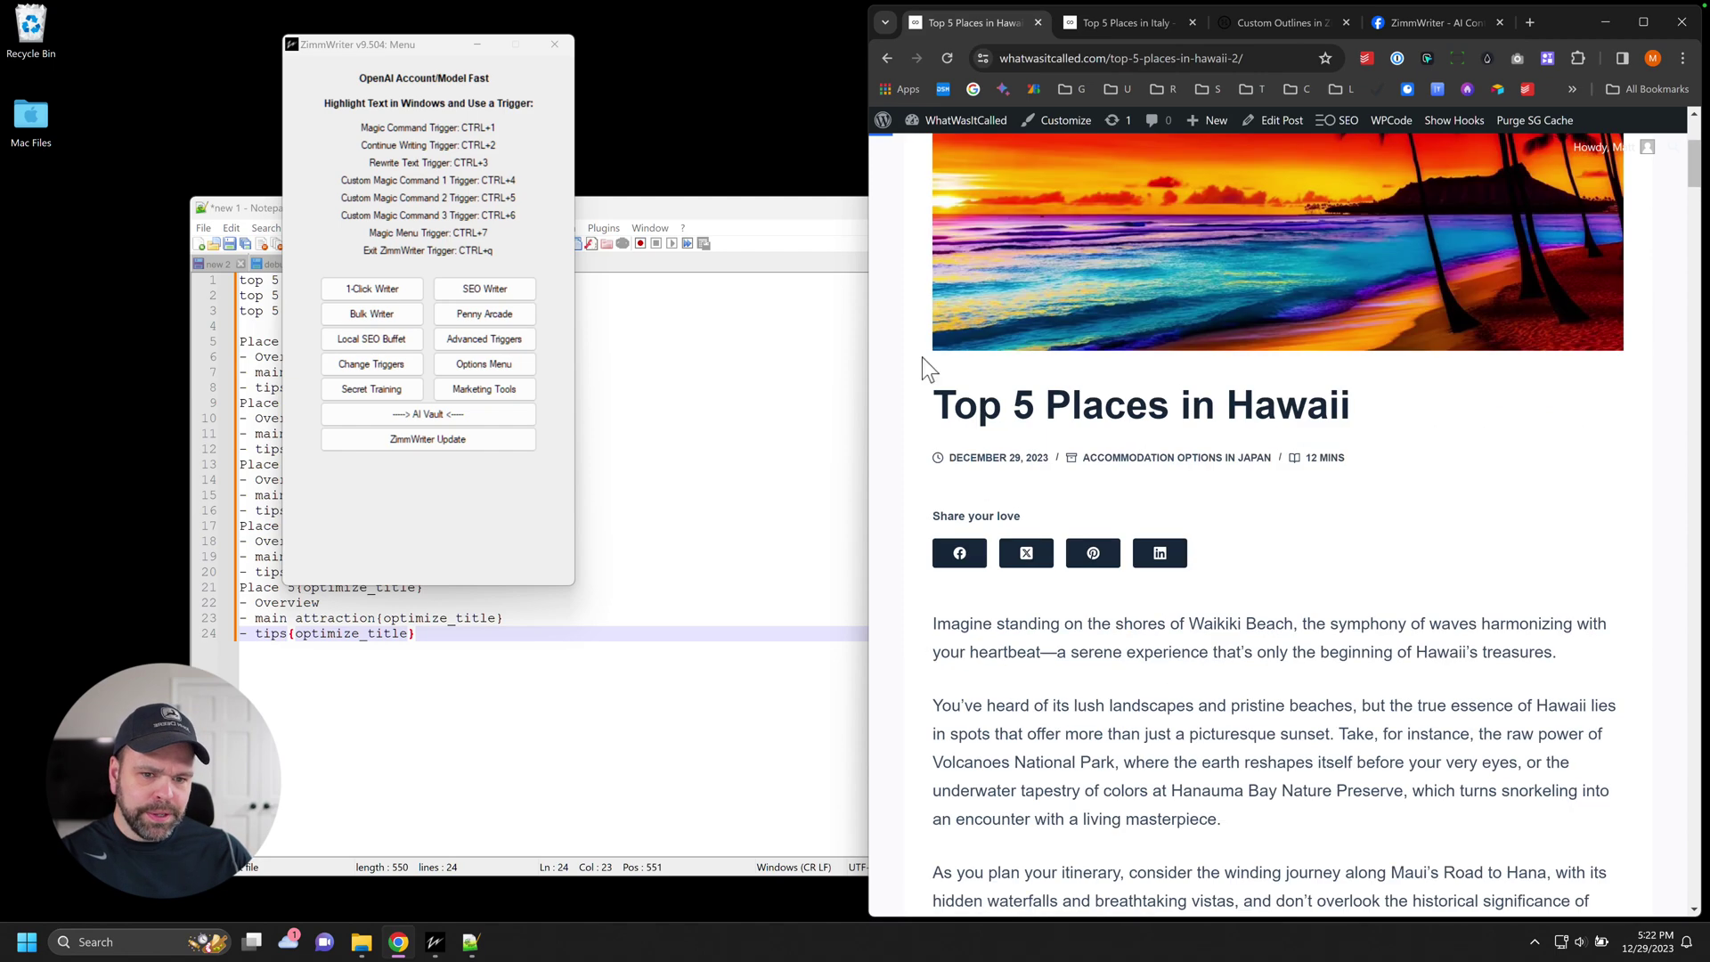
scroll(1328, 458, down, 10)
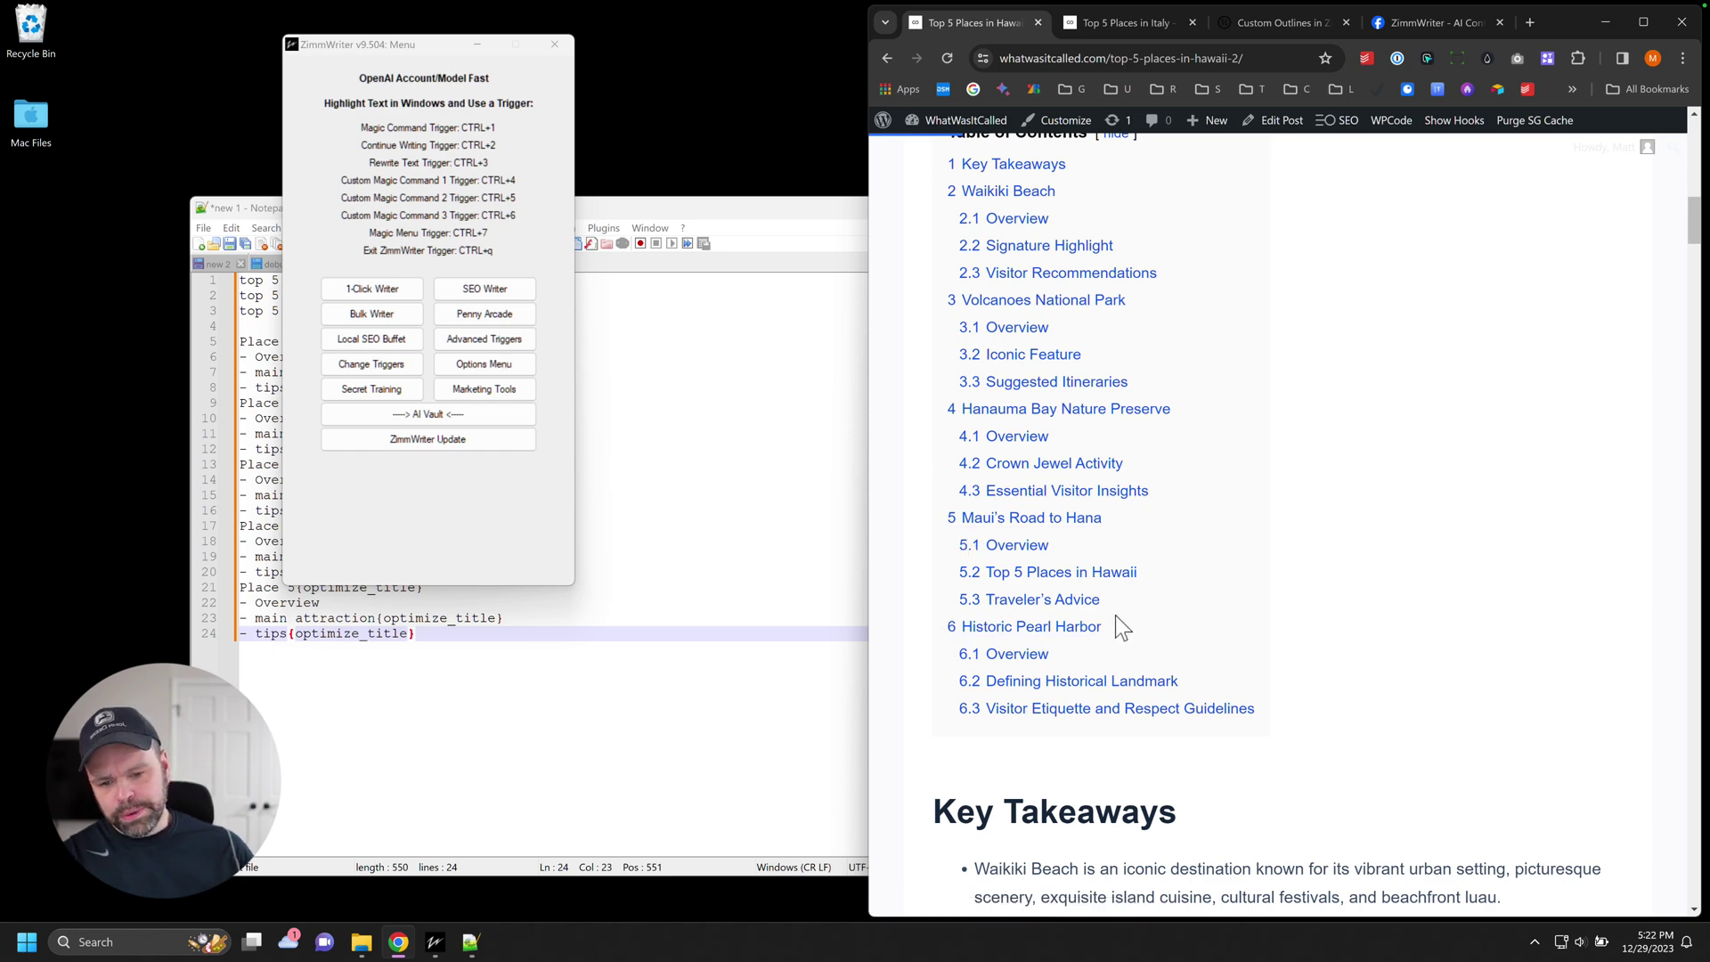
scroll(1115, 617, up, 2)
scroll(1185, 611, down, 7)
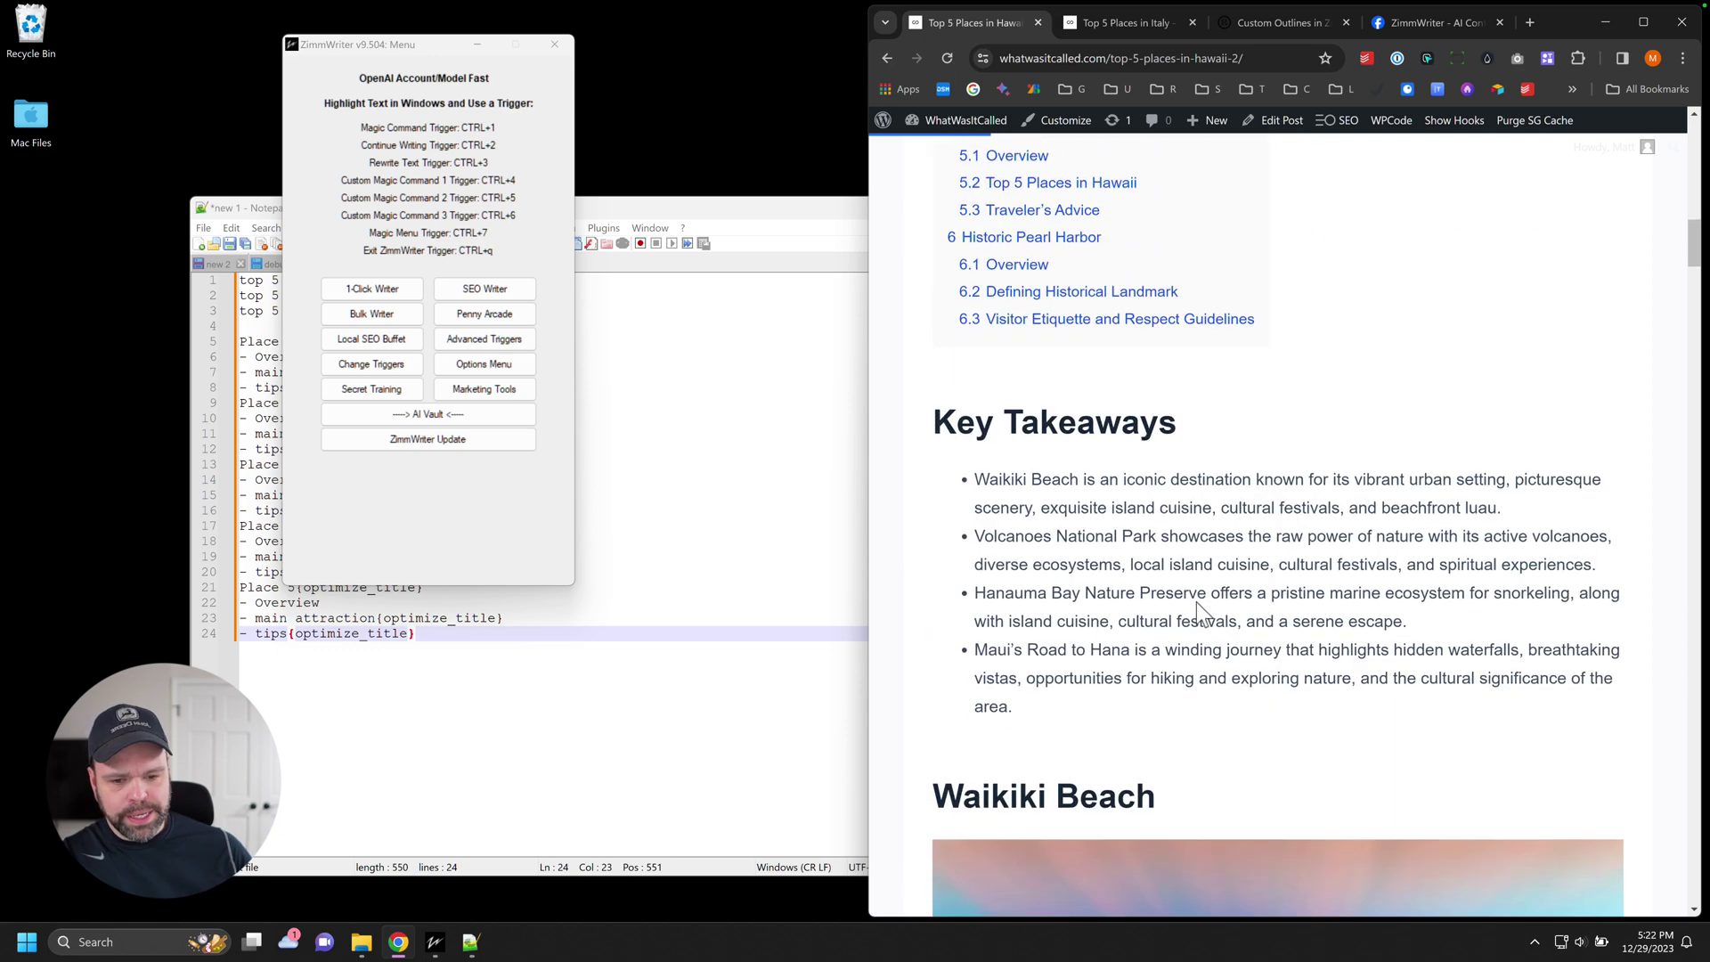
scroll(1203, 600, up, 7)
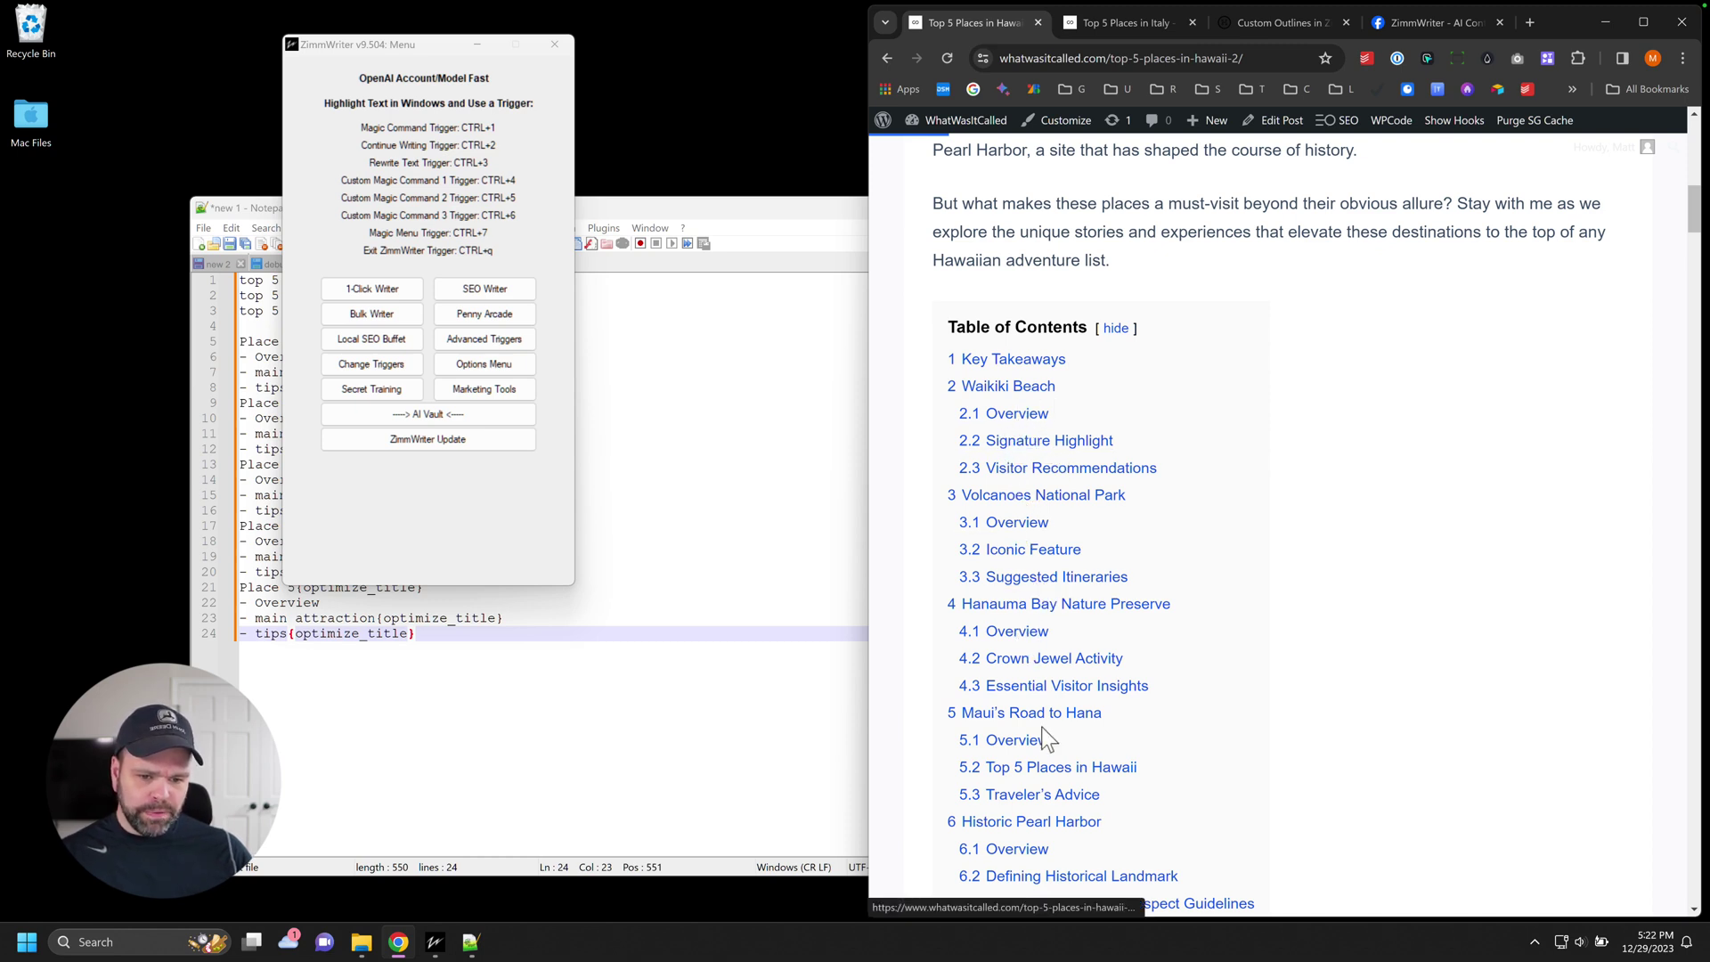
drag(1118, 441, 970, 444)
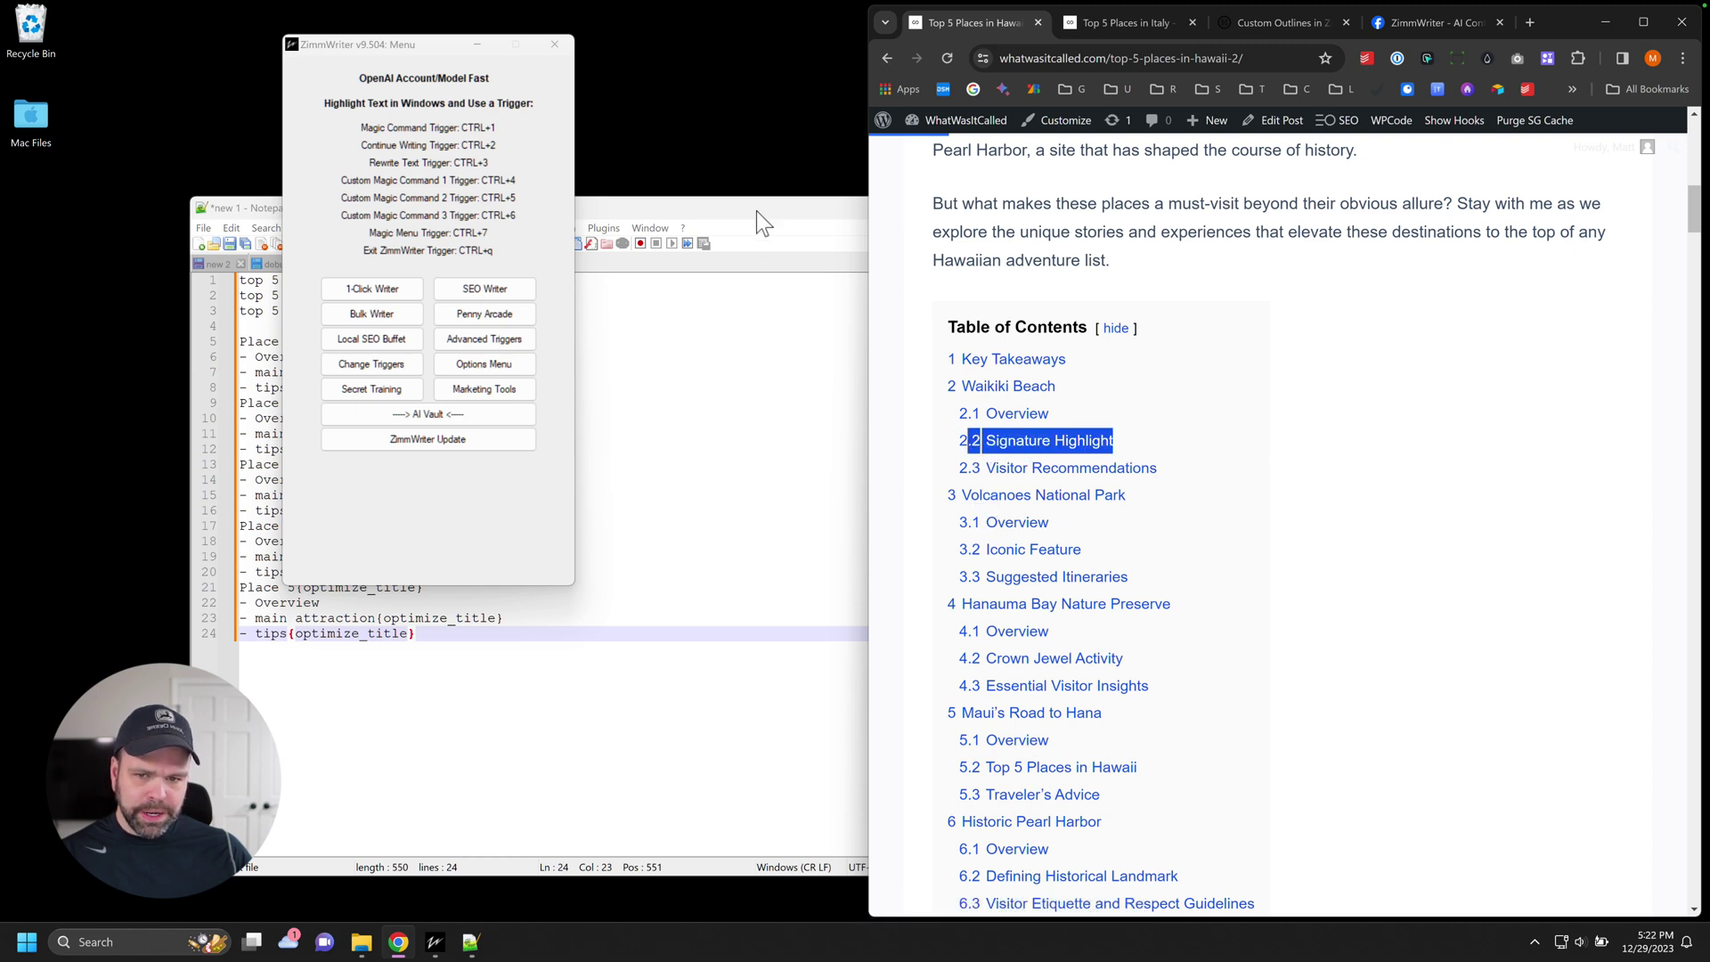
drag(756, 211, 729, 207)
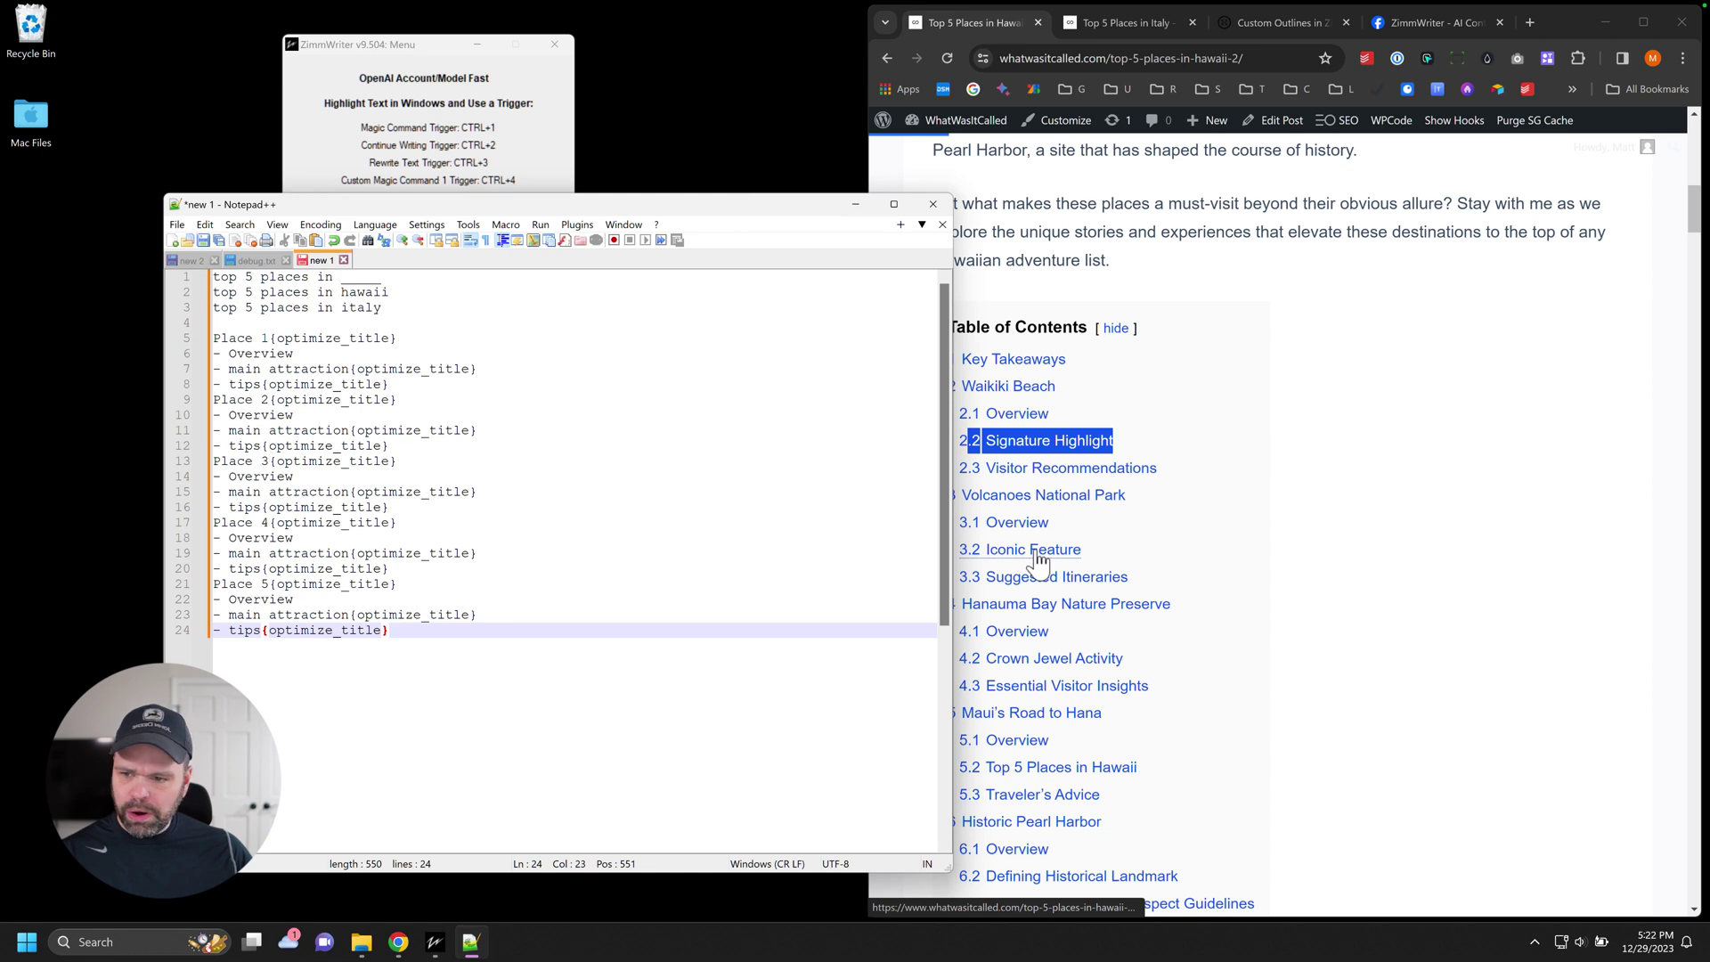
- Select the Hawaii TOC subheadings Signature Highlight, Visitor Recommendations, Suggested Itineraries and Essential Visitor Insights
click(1132, 389)
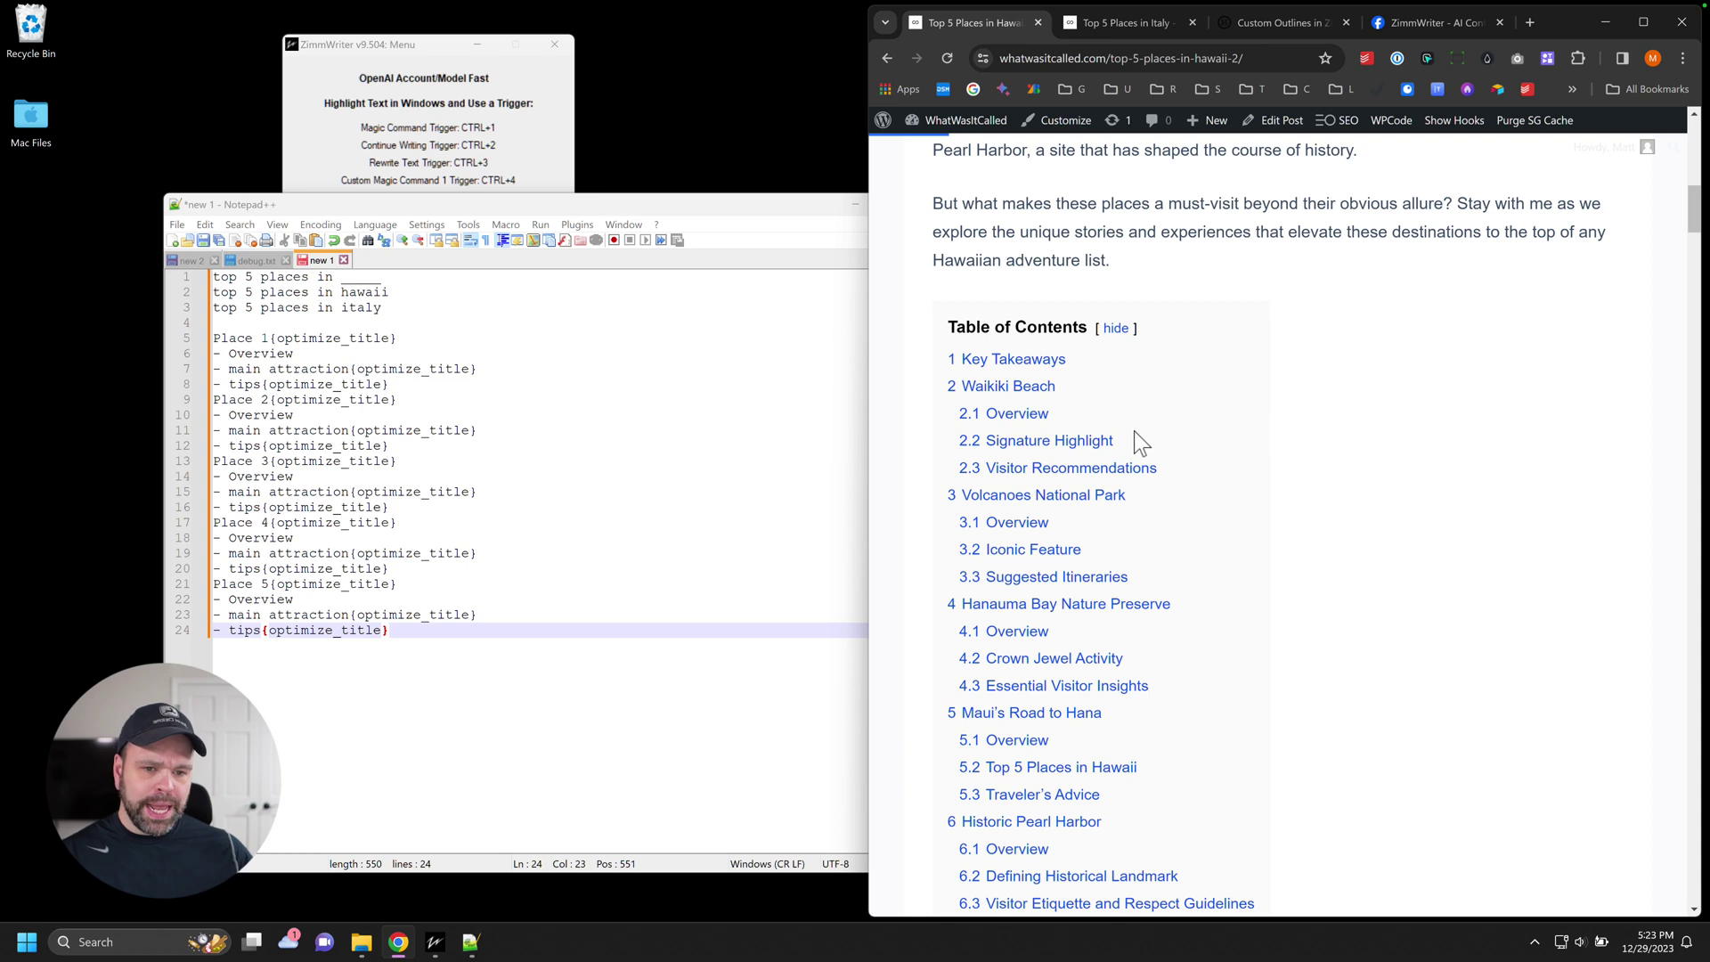
drag(1135, 431, 991, 450)
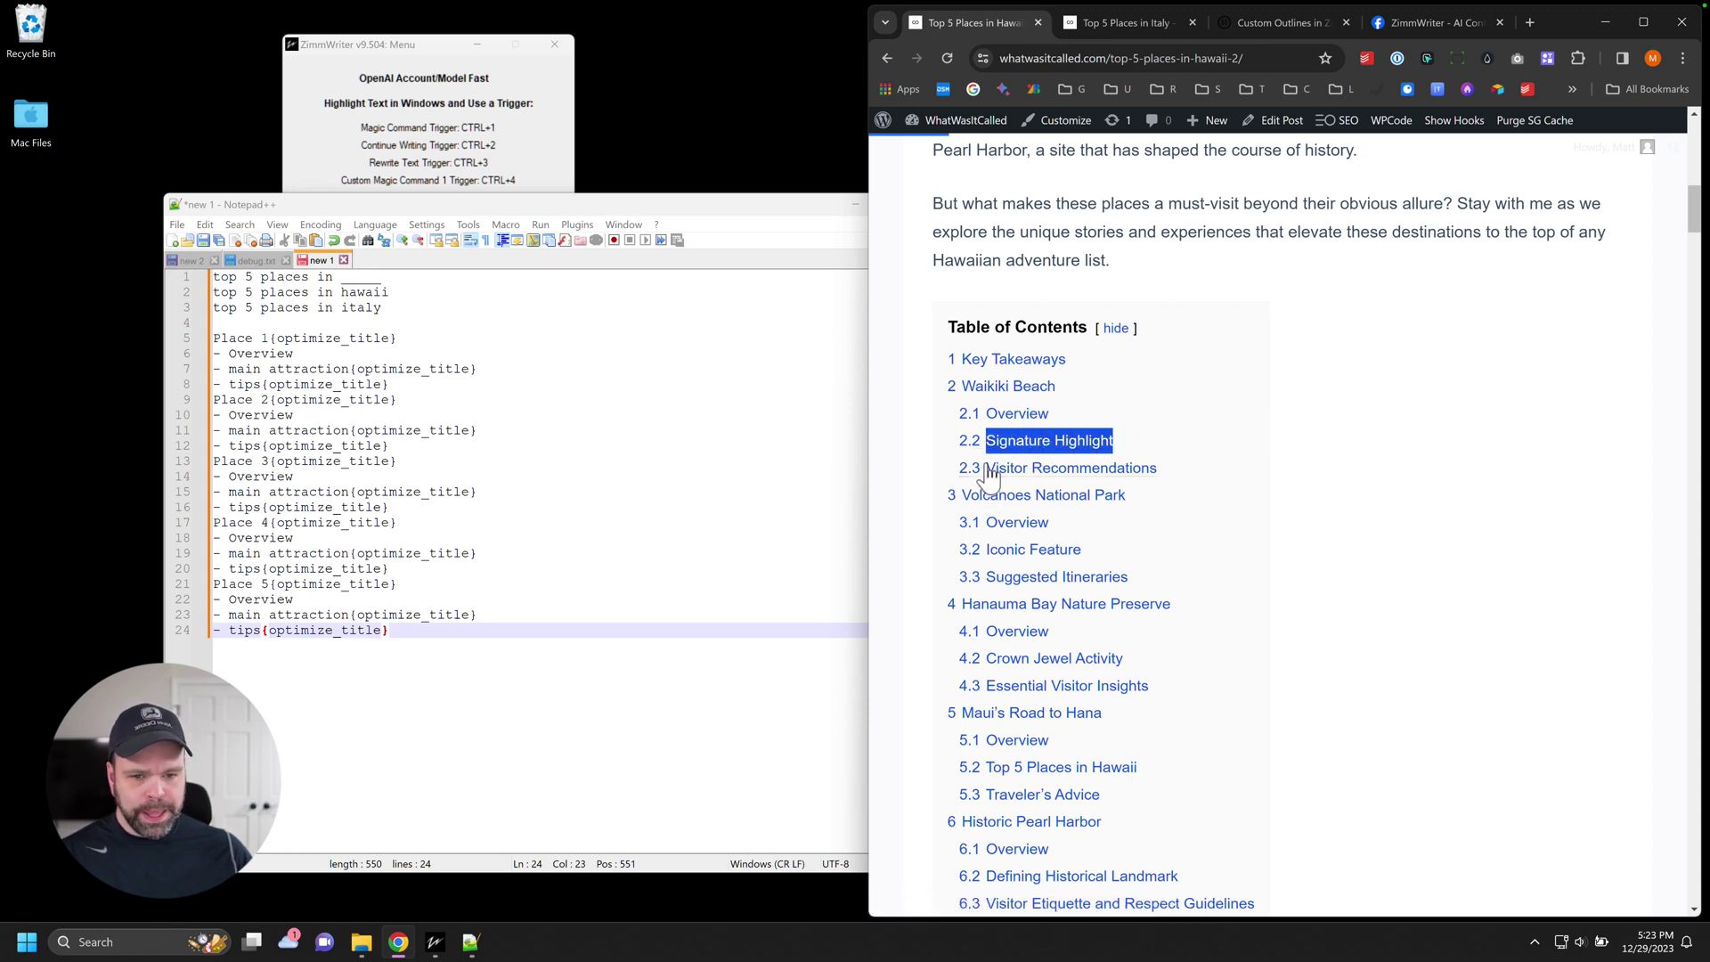
drag(1160, 470, 987, 472)
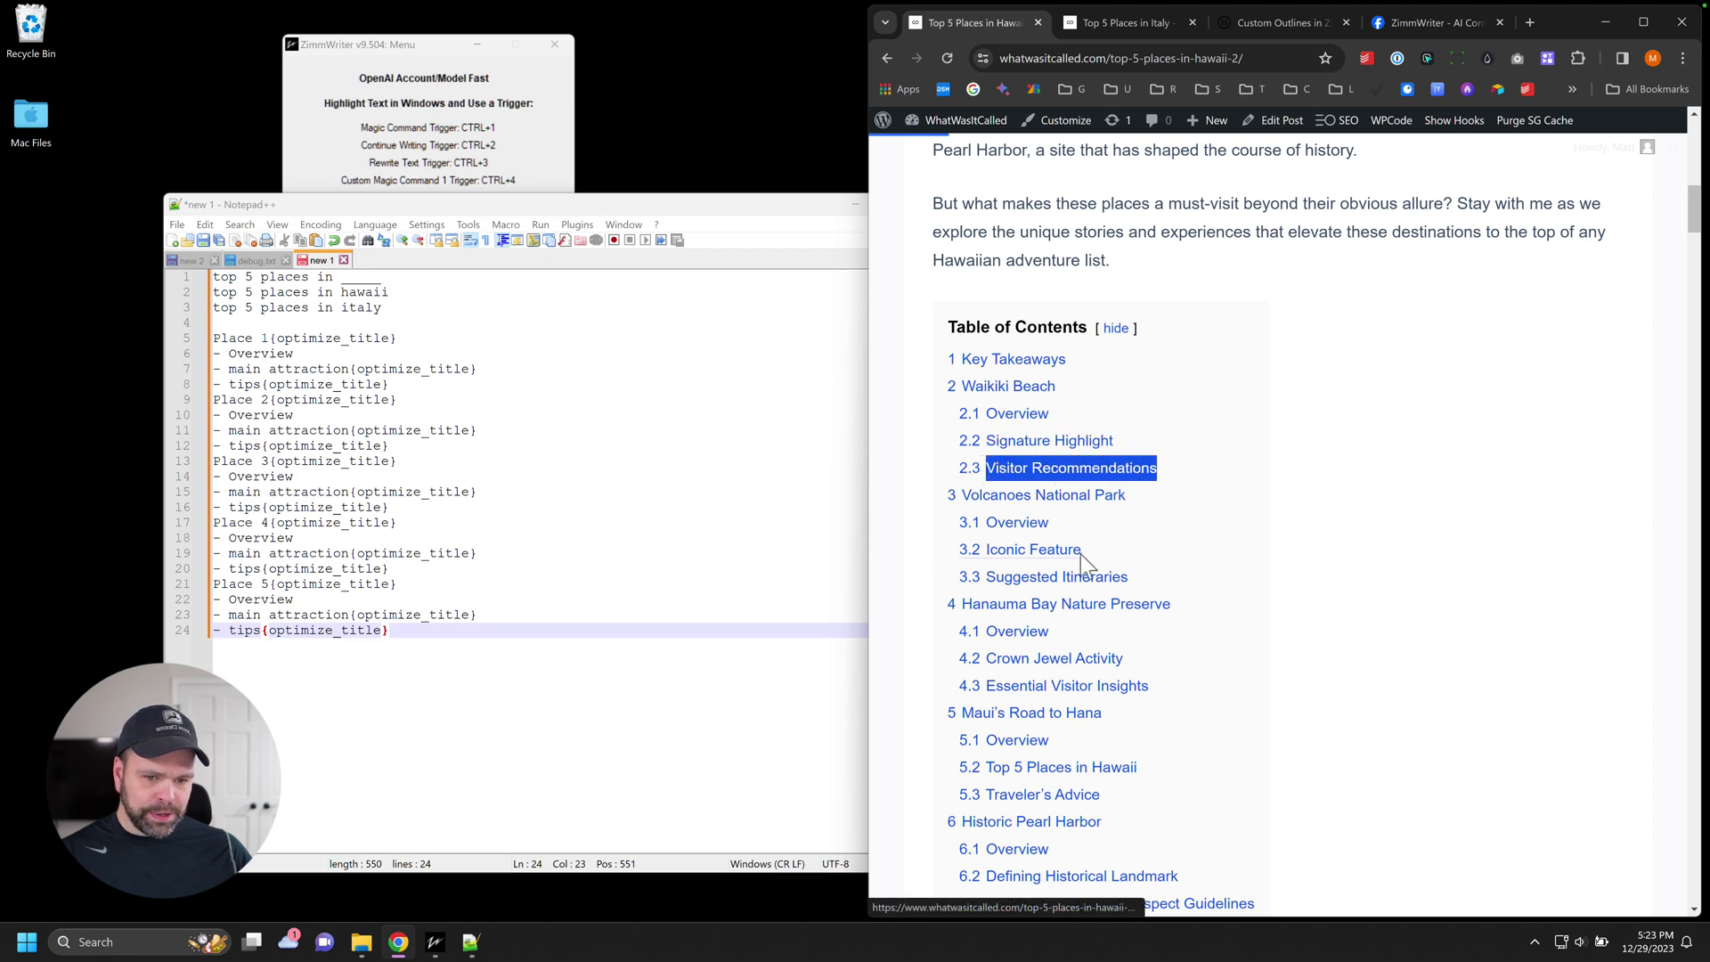
drag(1151, 577, 985, 577)
drag(1151, 686, 983, 687)
- Highlight every 'tips' occurrence in the Notepad++ outline via line 24, then return to the Hawaii article
double_click(258, 627)
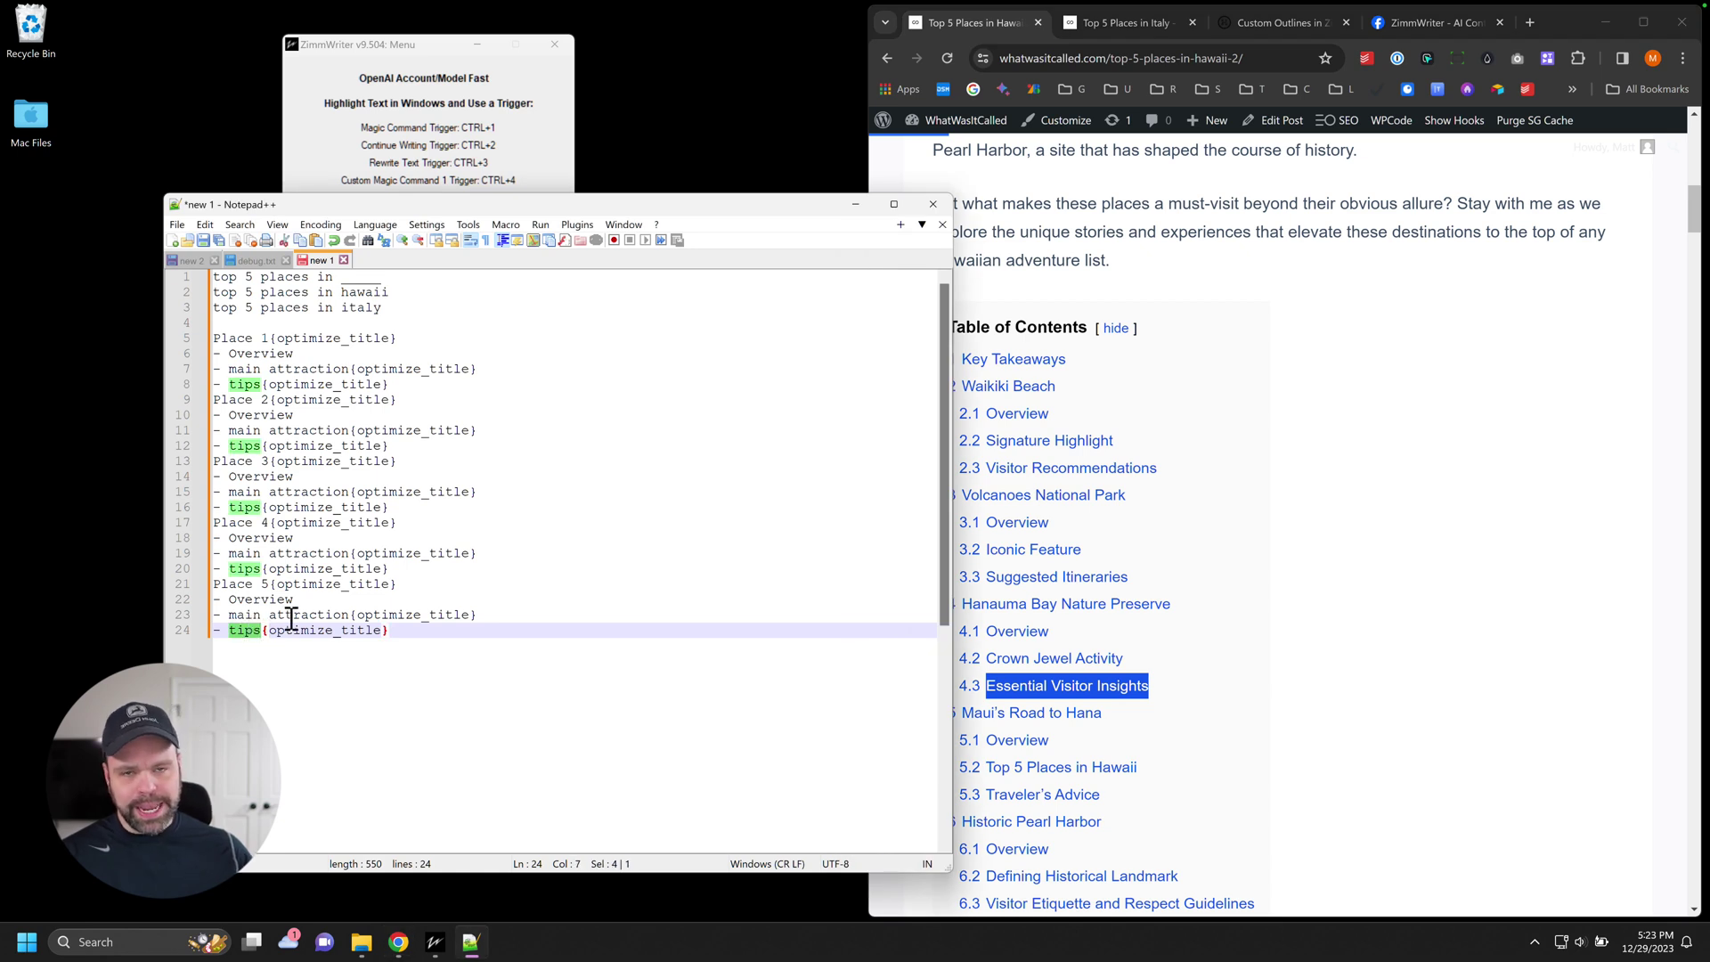
click(1165, 465)
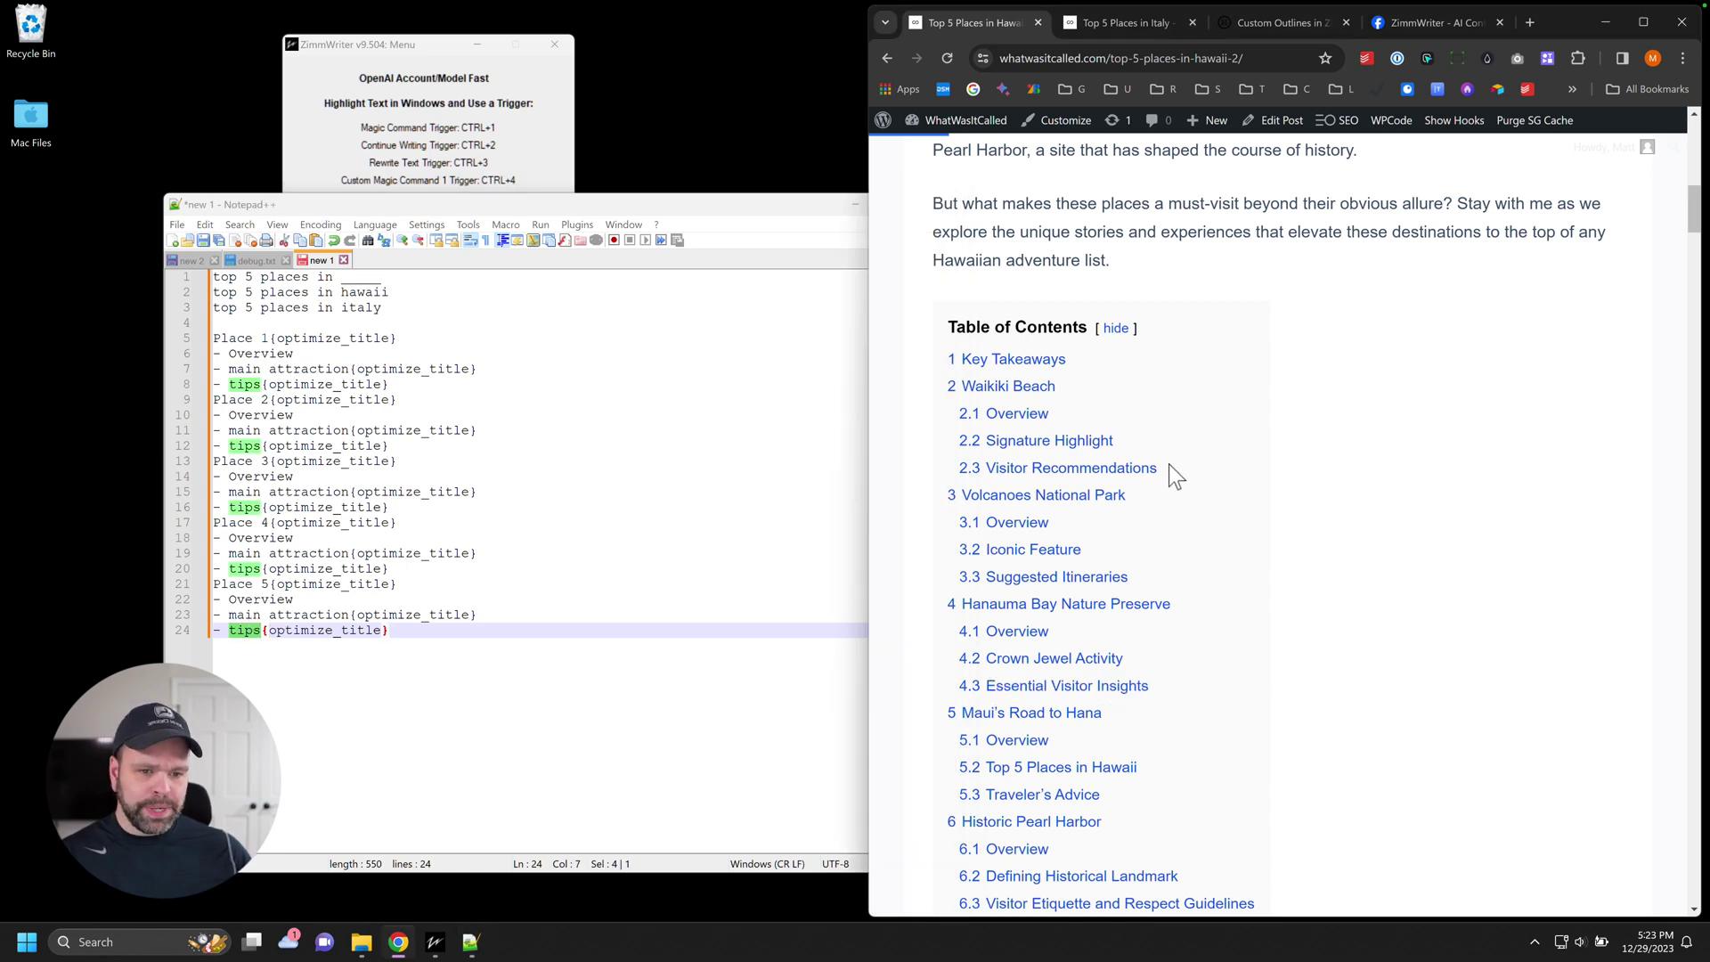
scroll(1177, 512, down, 2)
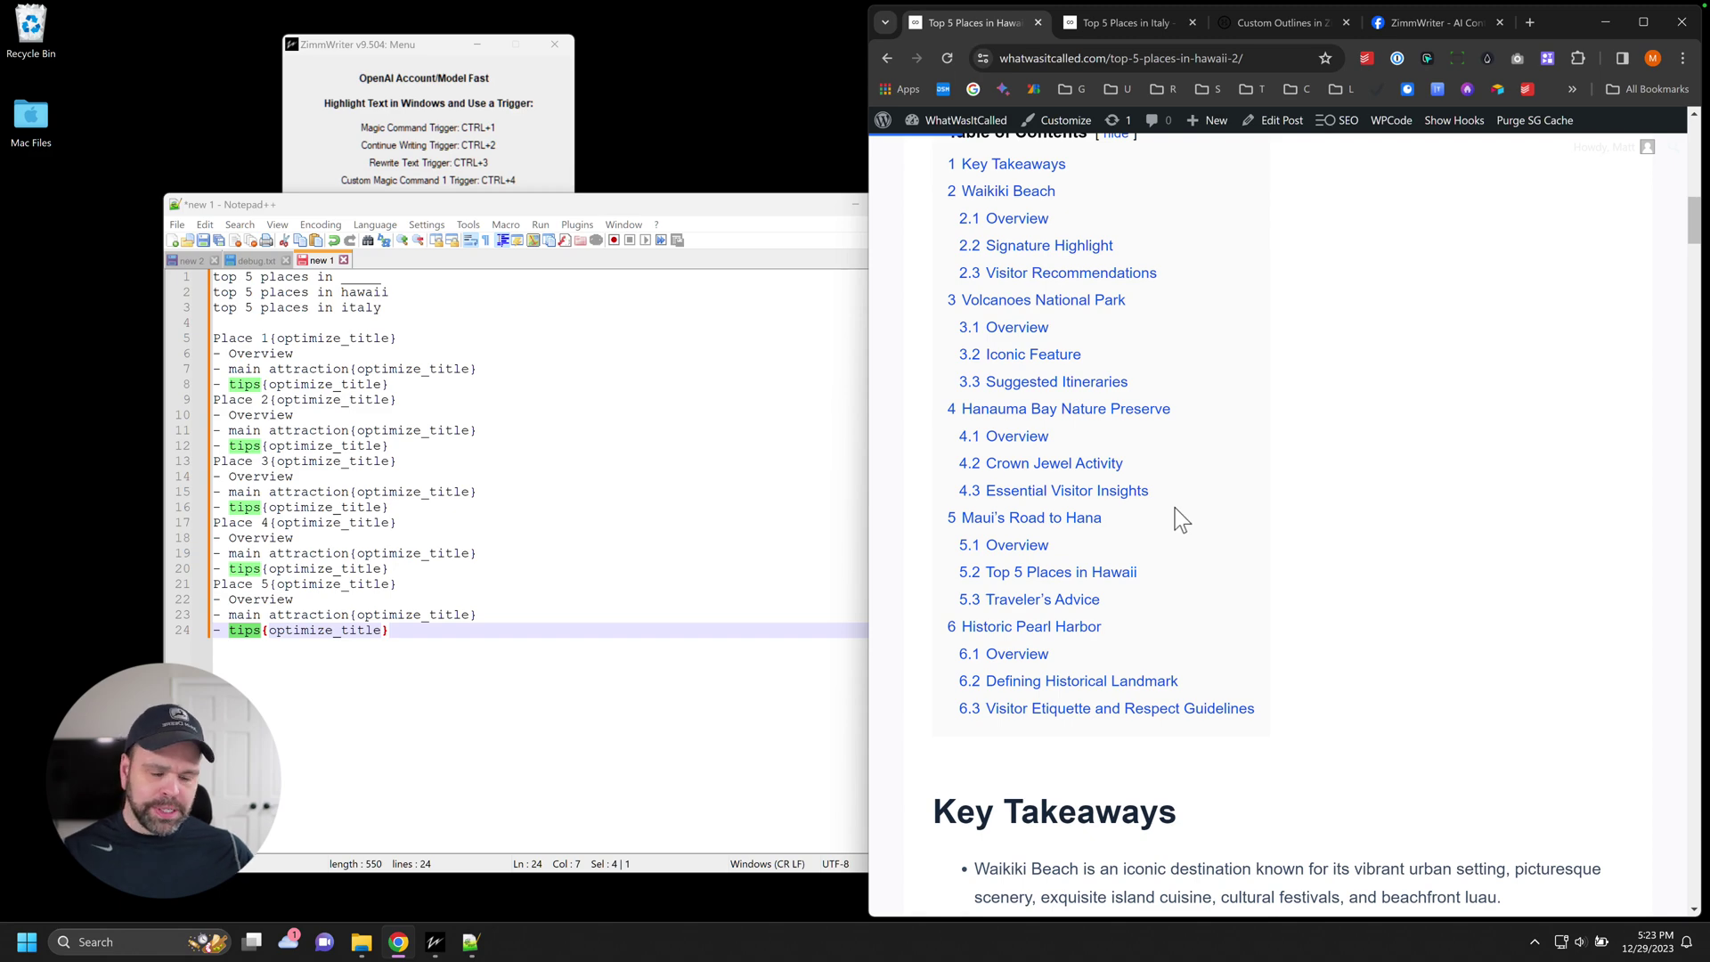
scroll(1158, 500, up, 15)
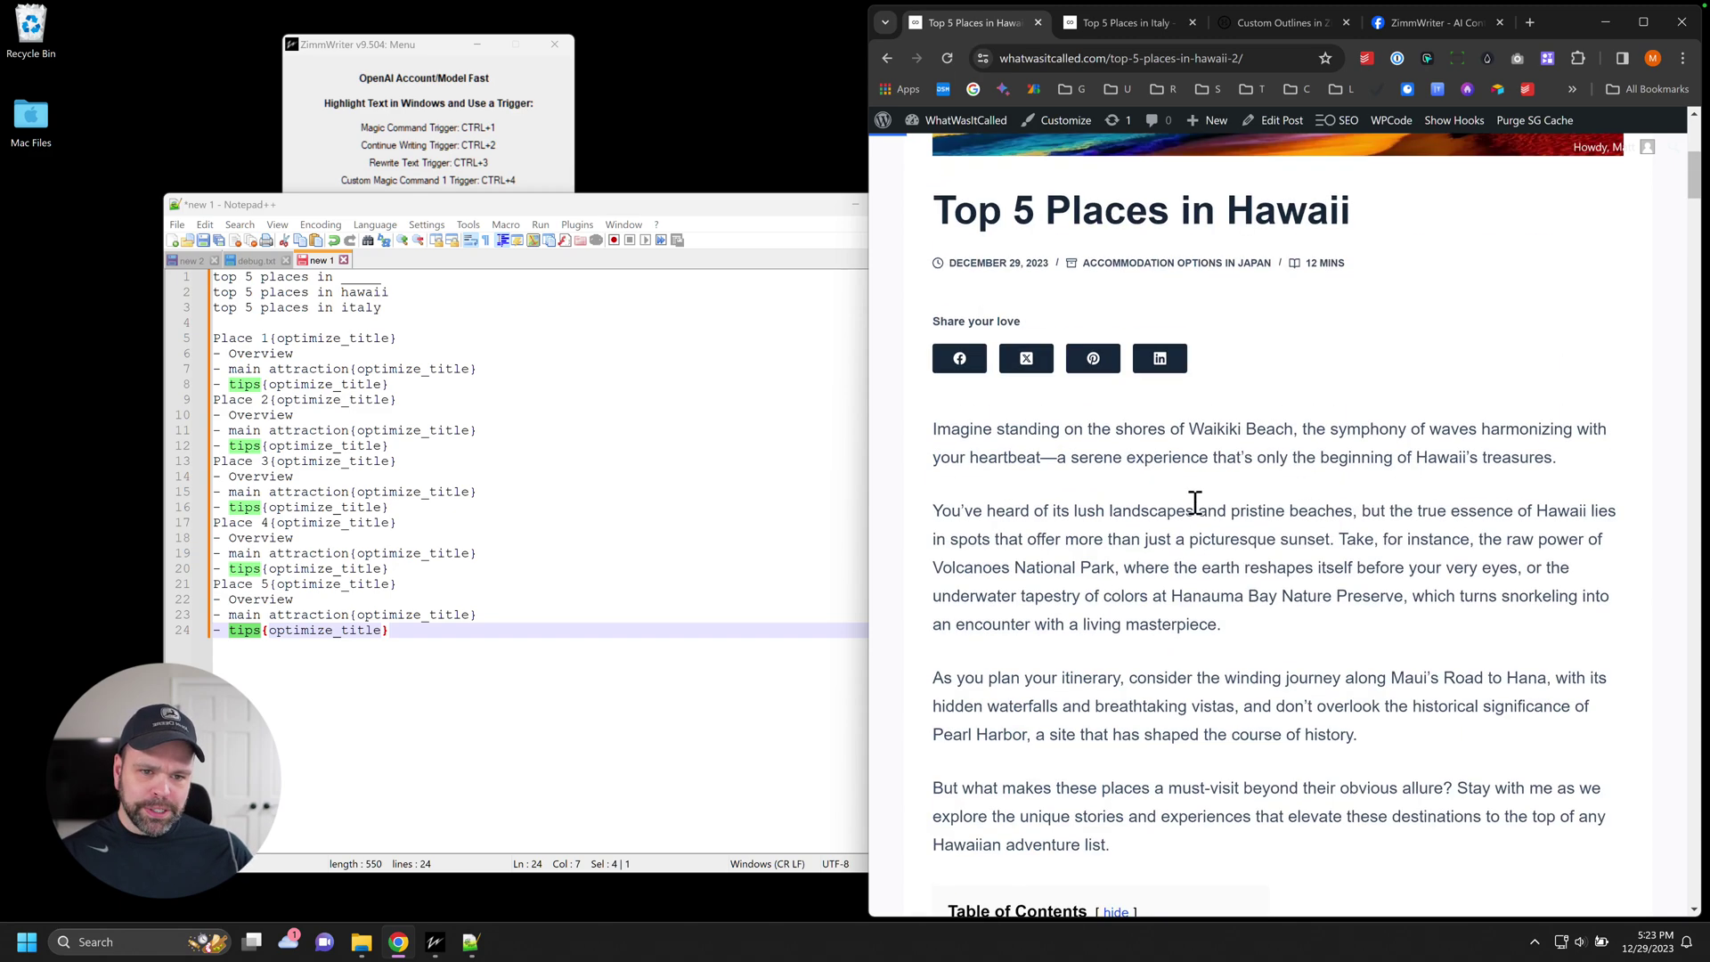
- Review the table of contents of the 'Top 5 Places in Italy' article
click(1113, 21)
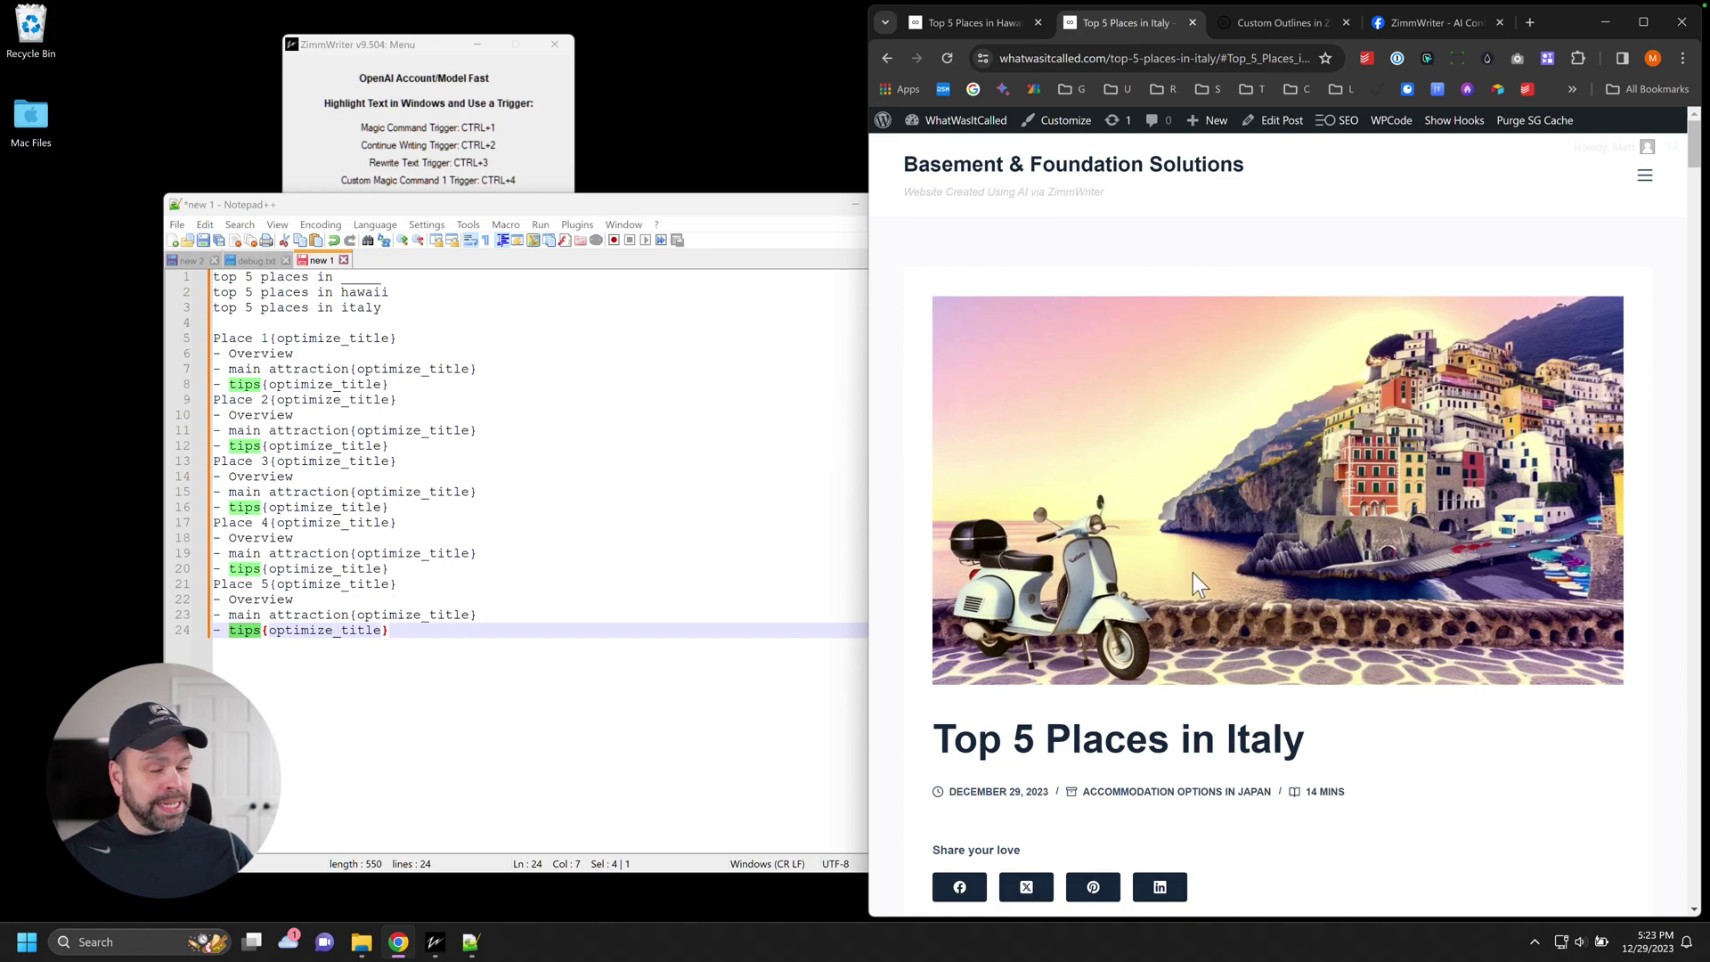
scroll(1194, 574, down, 12)
scroll(1210, 606, down, 4)
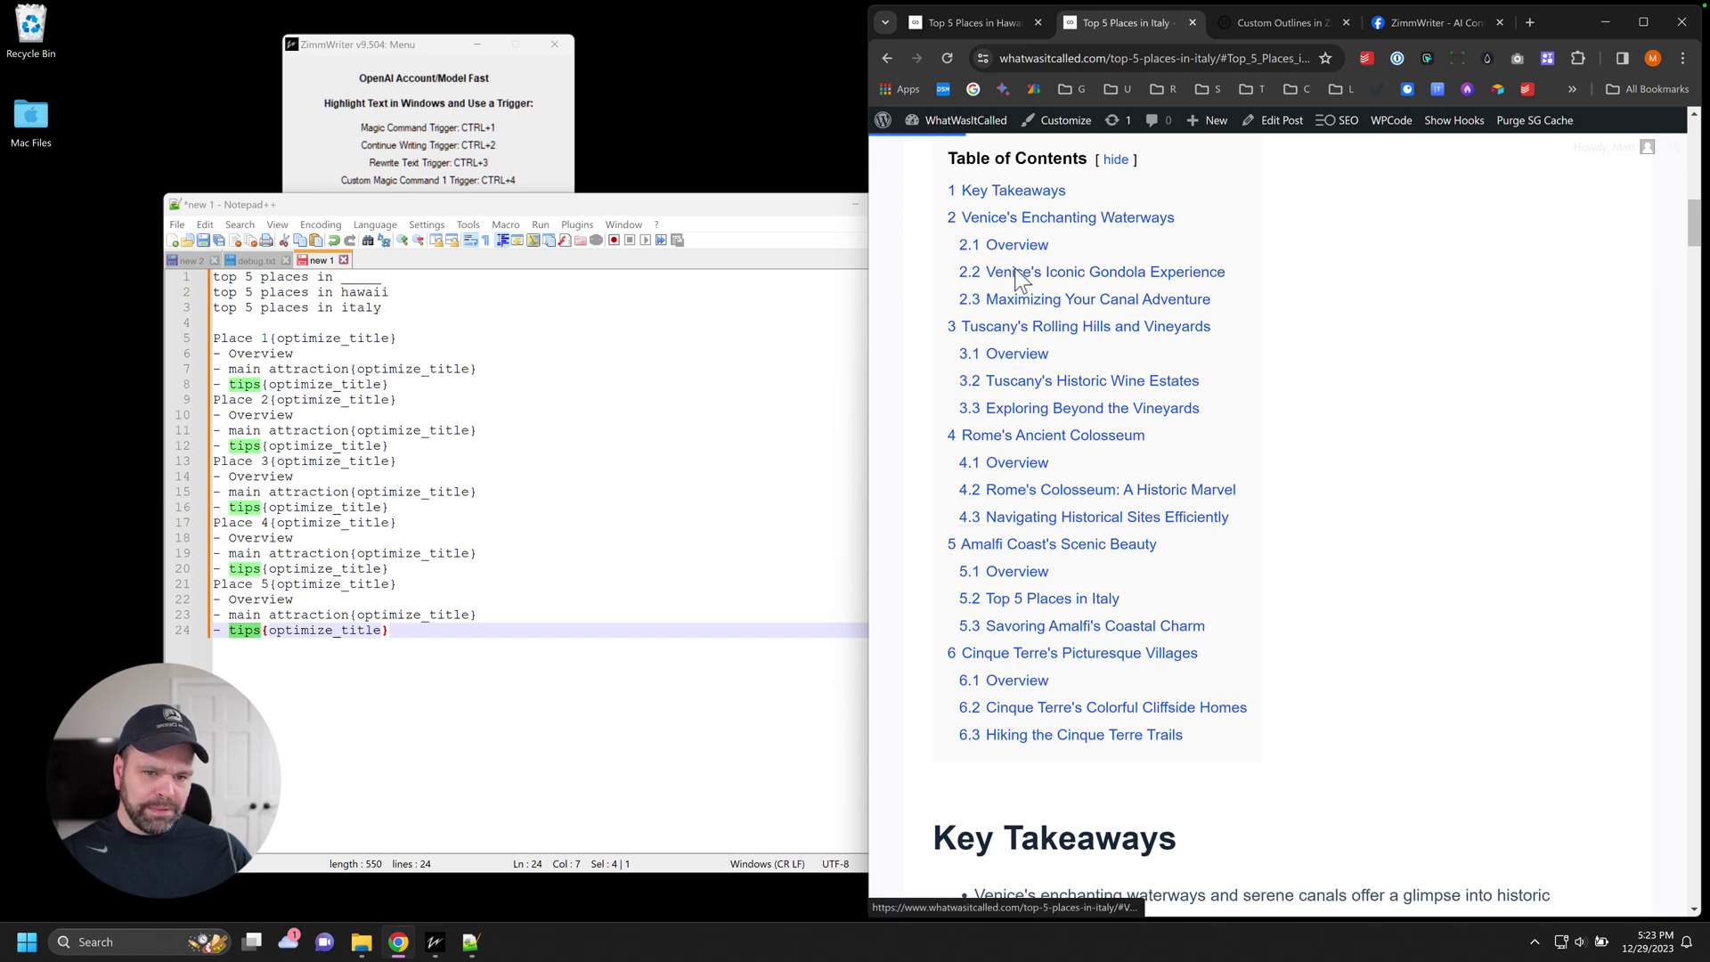
scroll(1381, 543, up, 5)
scroll(1376, 543, up, 8)
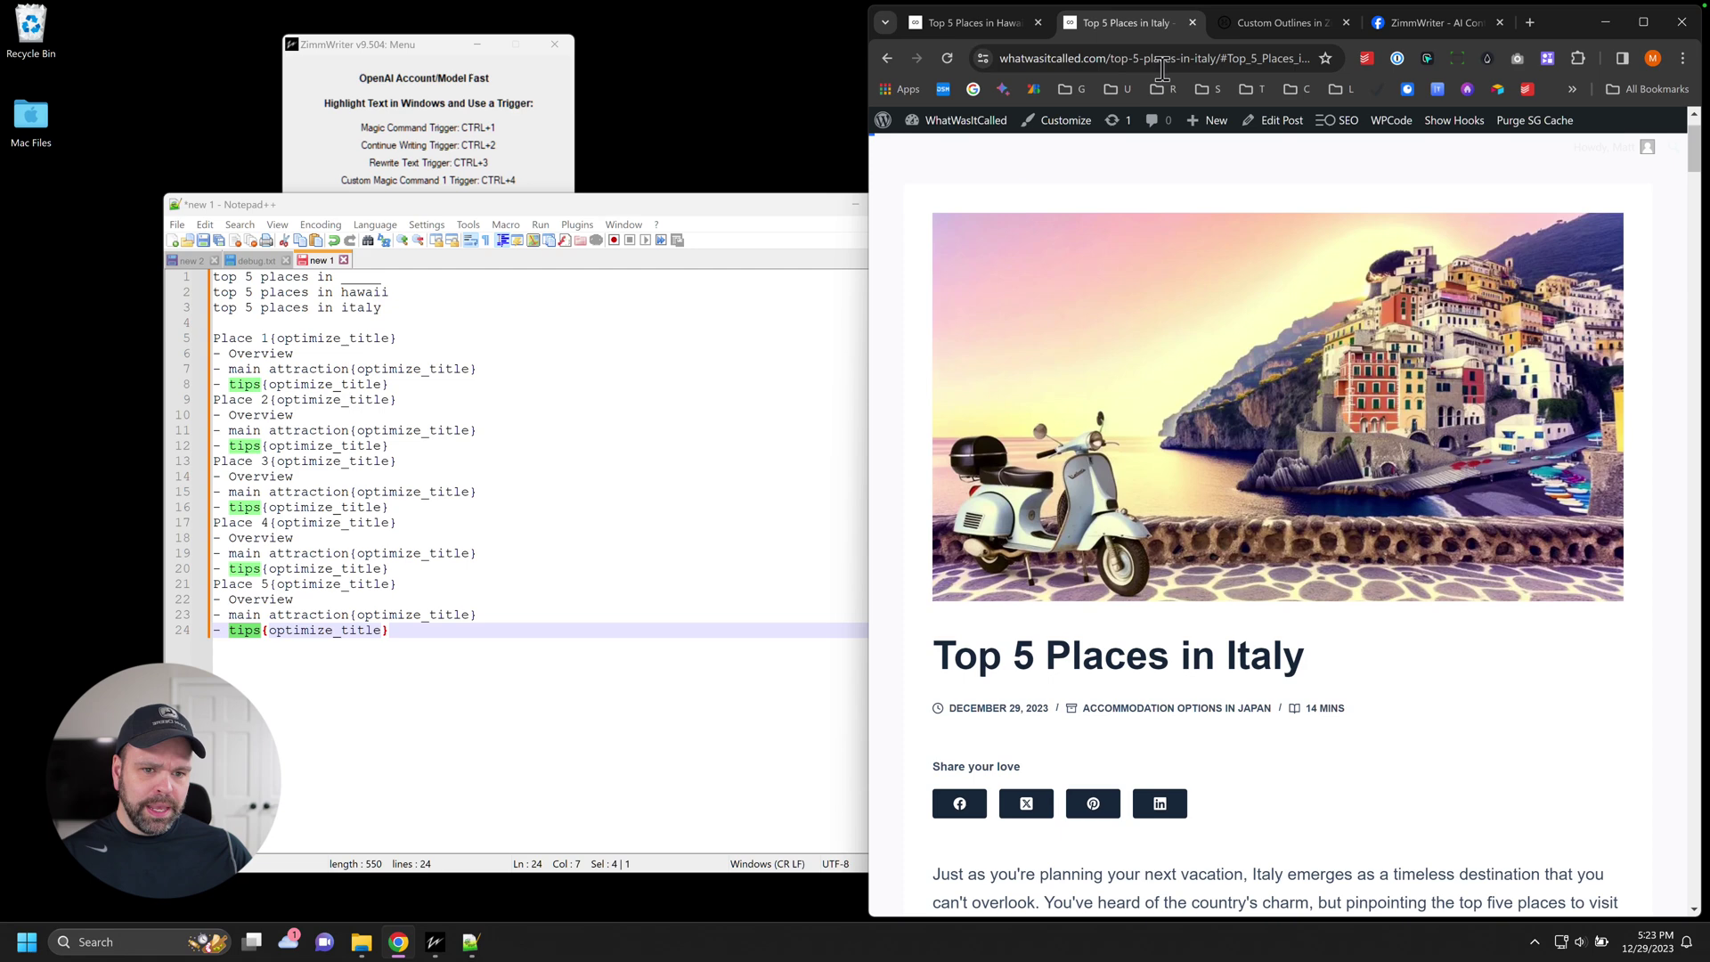
- Go back to the Hawaii article and scroll to its five place sections
click(1010, 18)
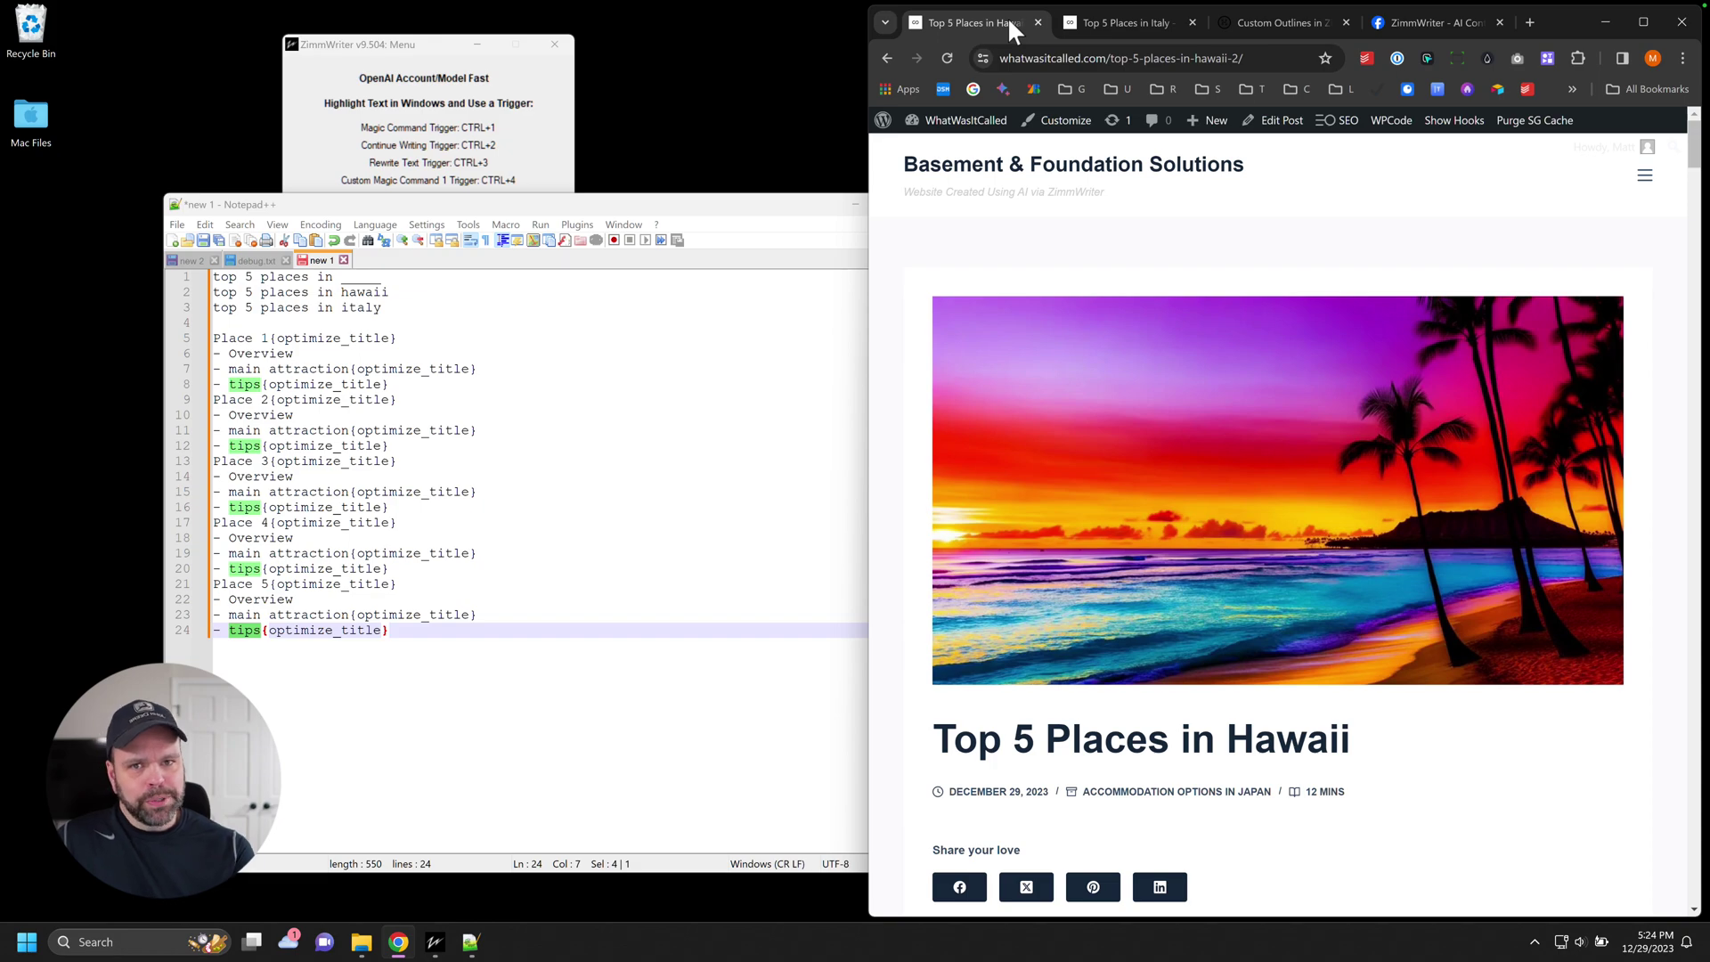
scroll(1124, 408, down, 9)
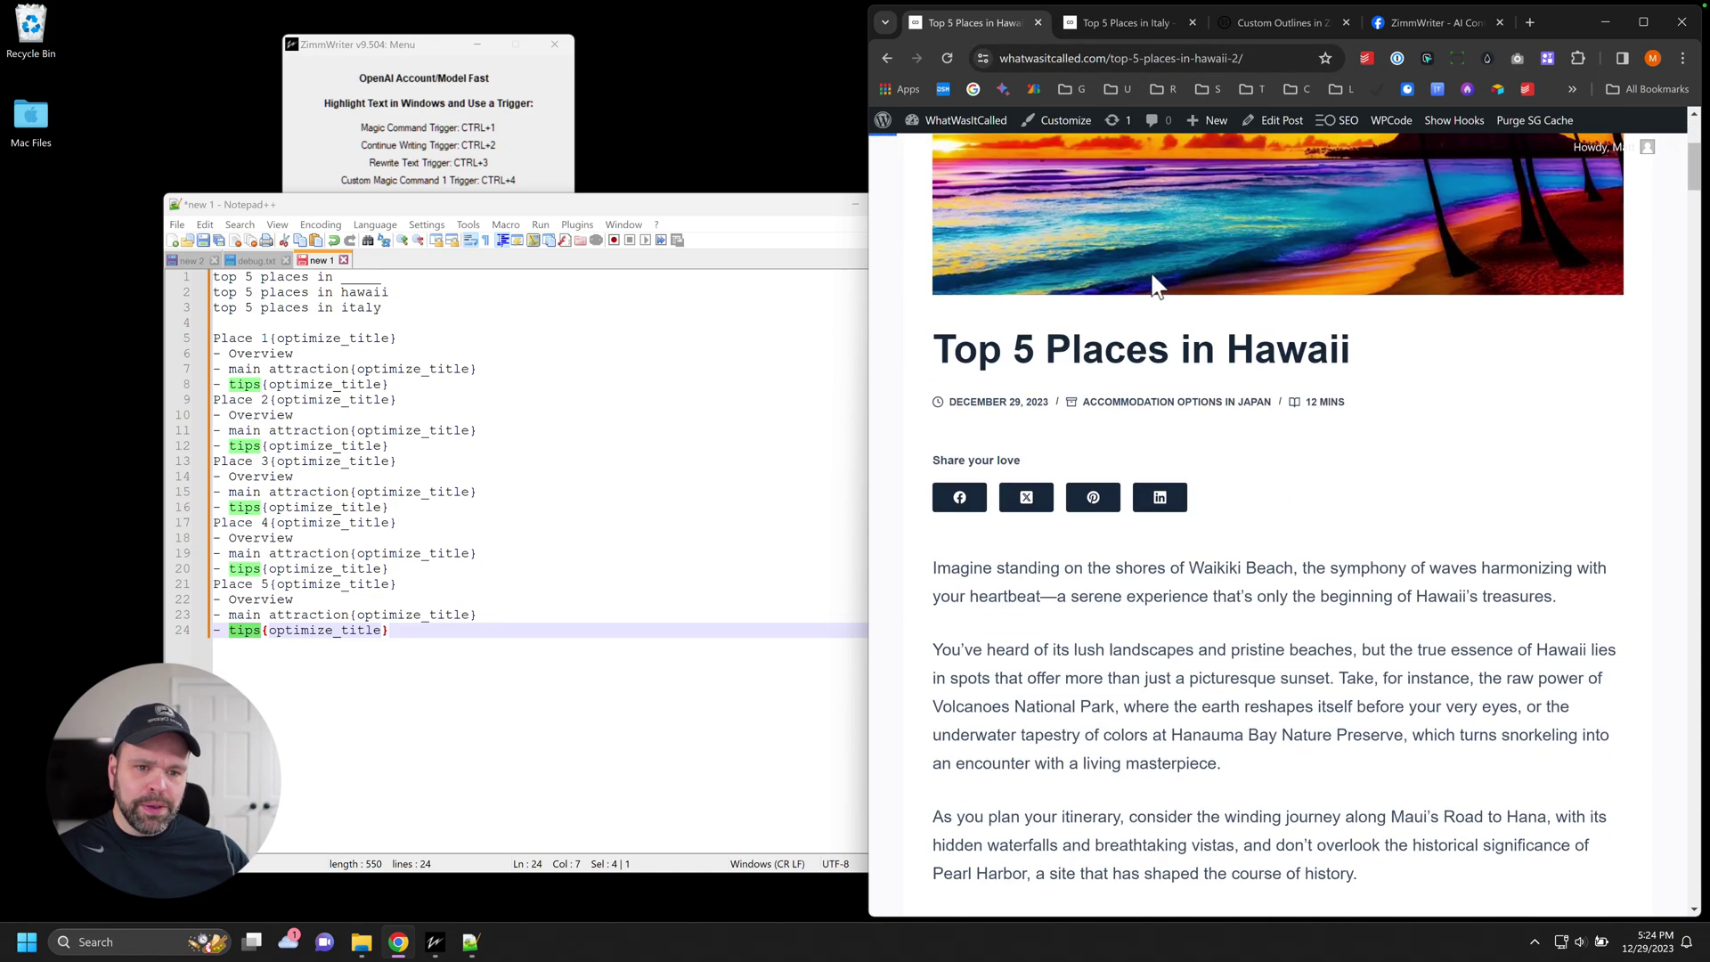
scroll(1123, 408, down, 4)
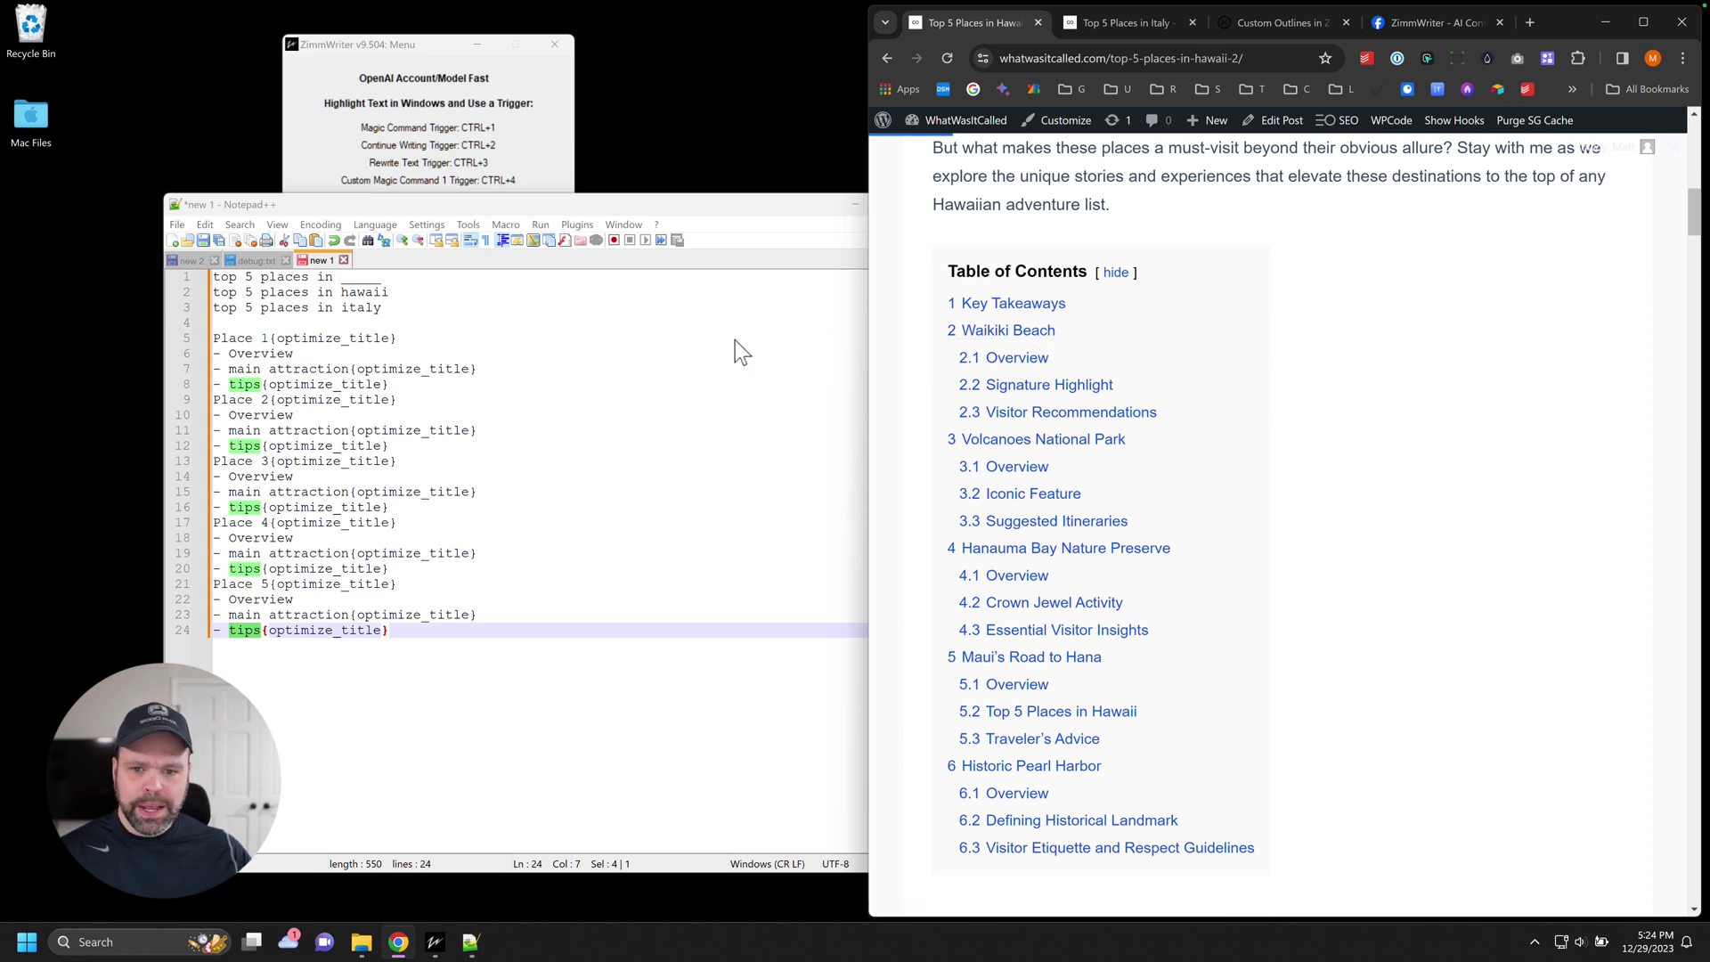
- Open the Bulk Blog Writer from the ZimmWriter menu, reposition it, and close it
click(547, 158)
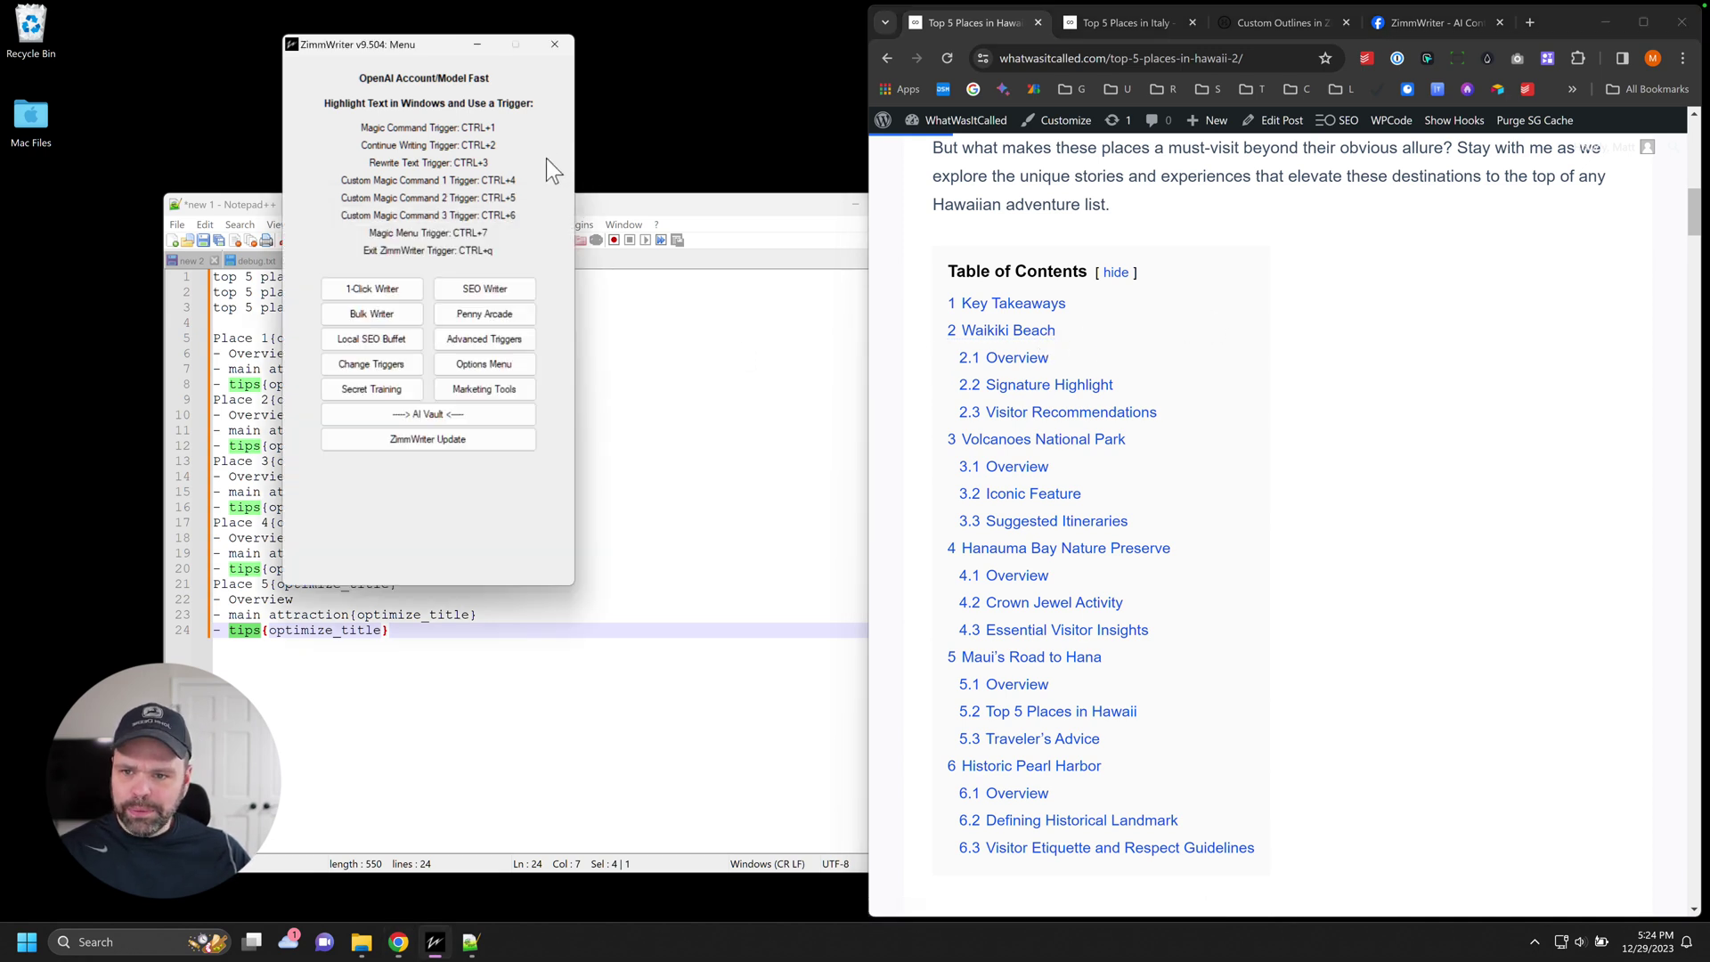
click(405, 325)
drag(664, 214, 547, 214)
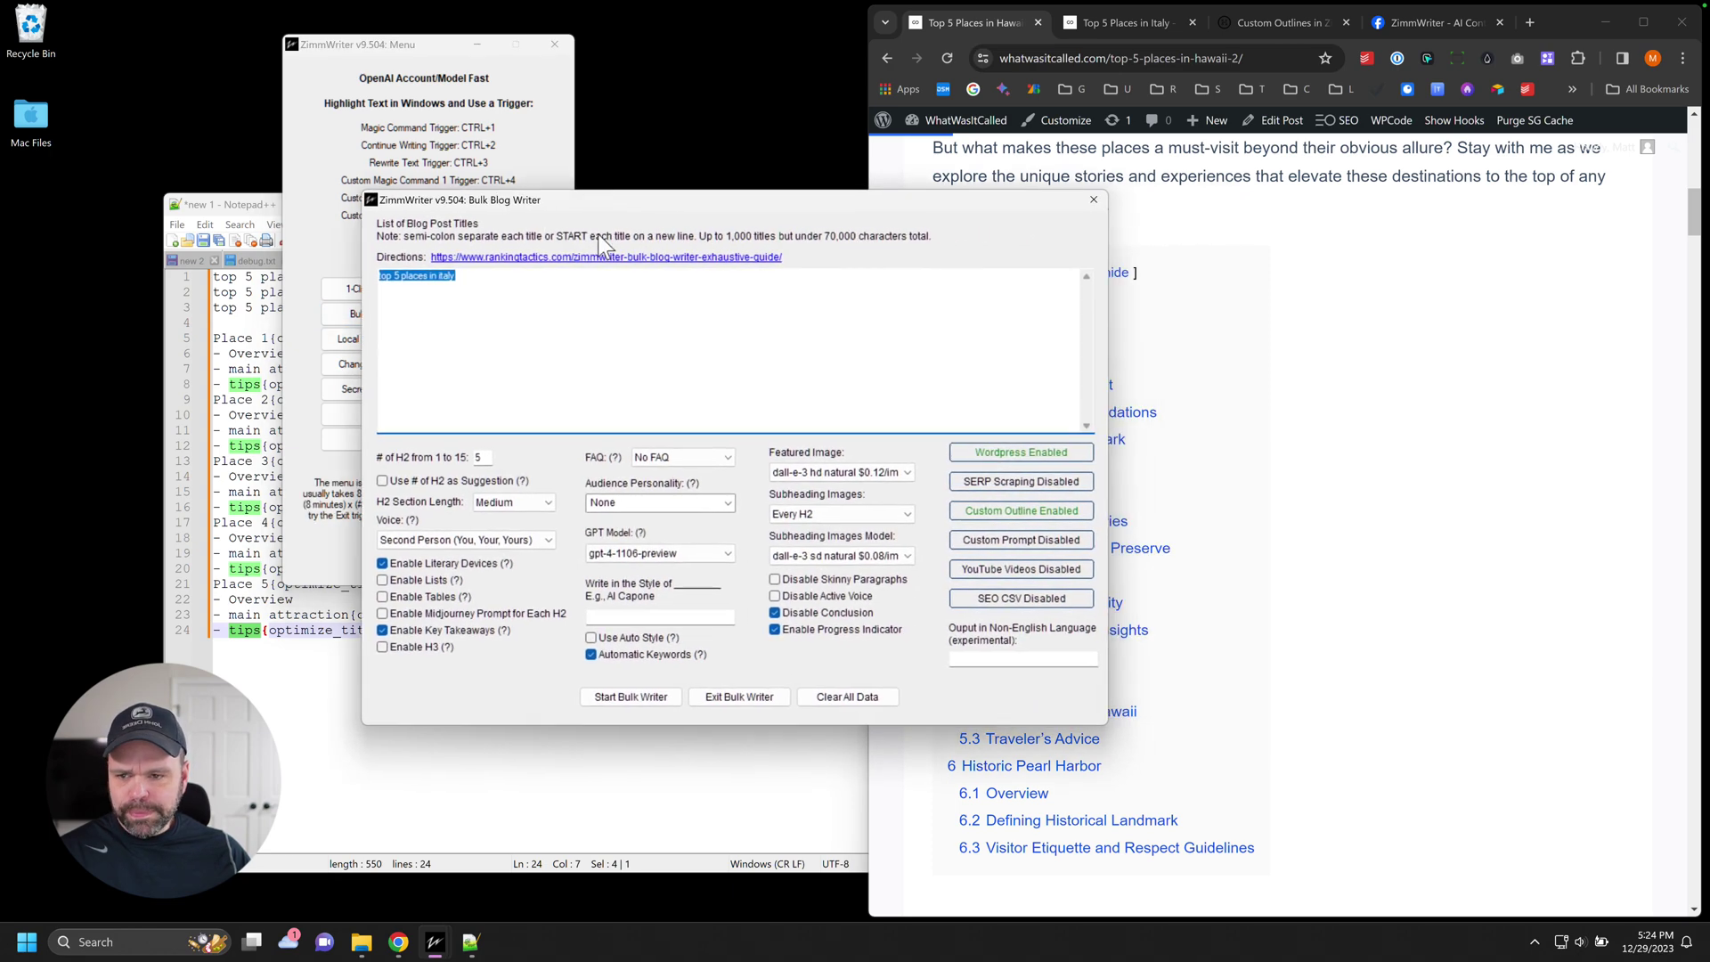
click(1095, 199)
- Open and close the Penny Arcade and SEO Blog Writers, then reopen the Bulk Blog Writer
click(501, 312)
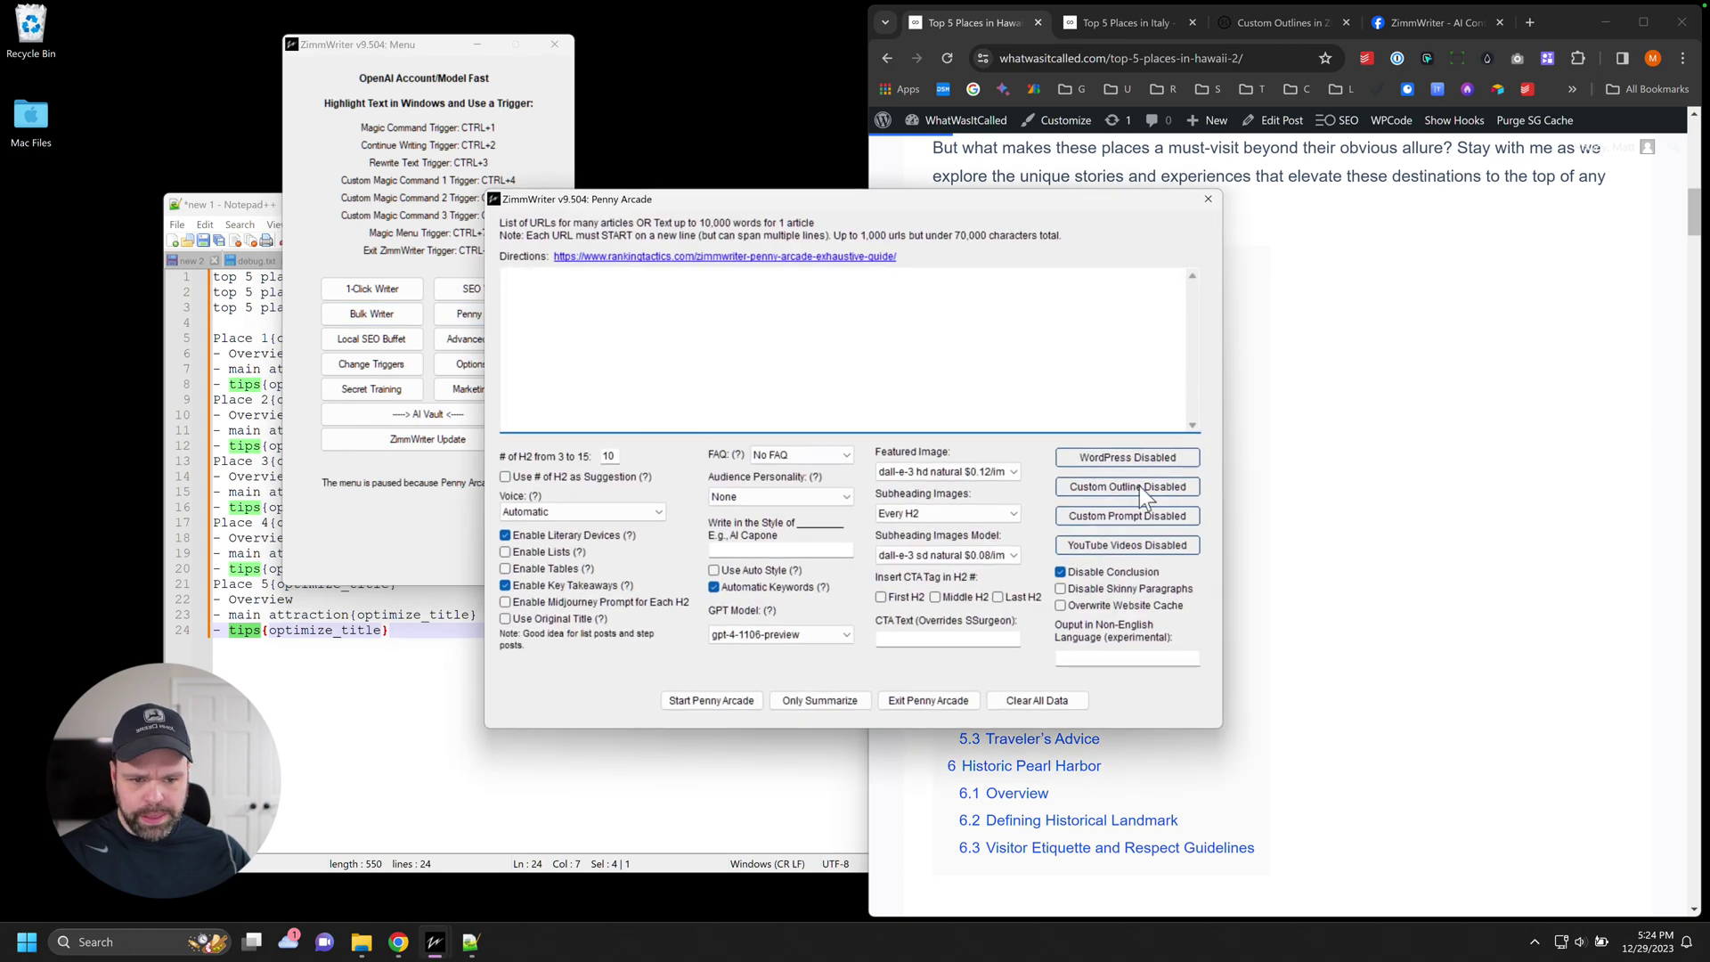
click(1209, 199)
click(488, 292)
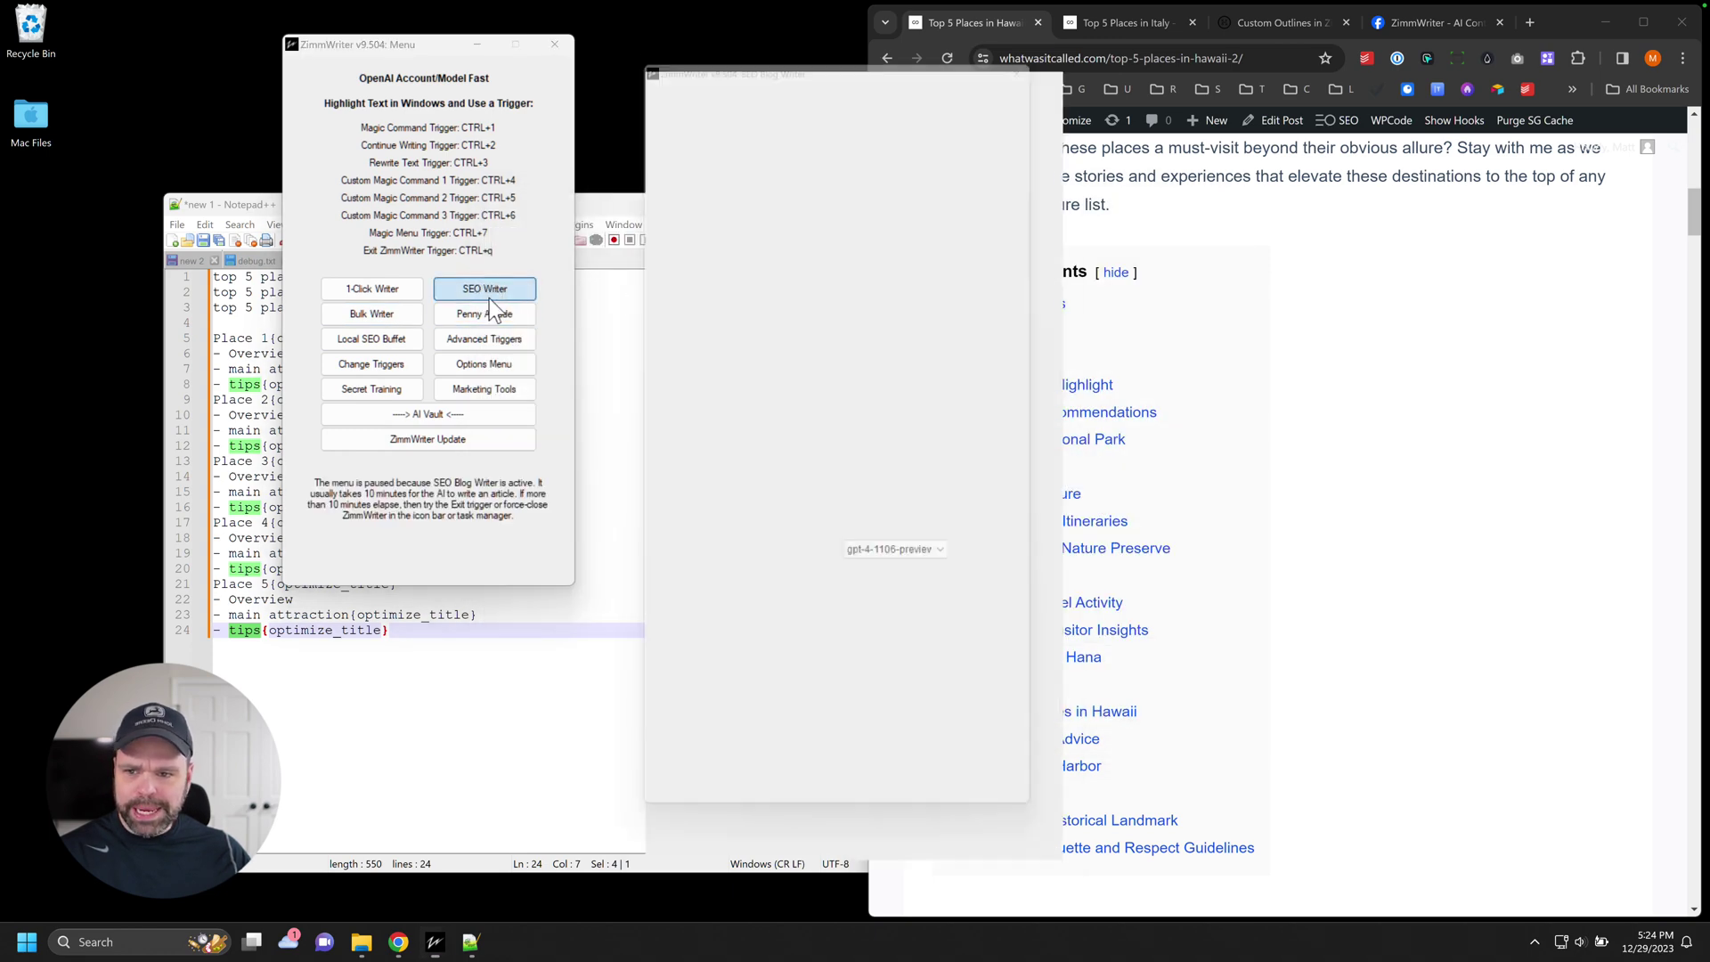
scroll(985, 601, down, 3)
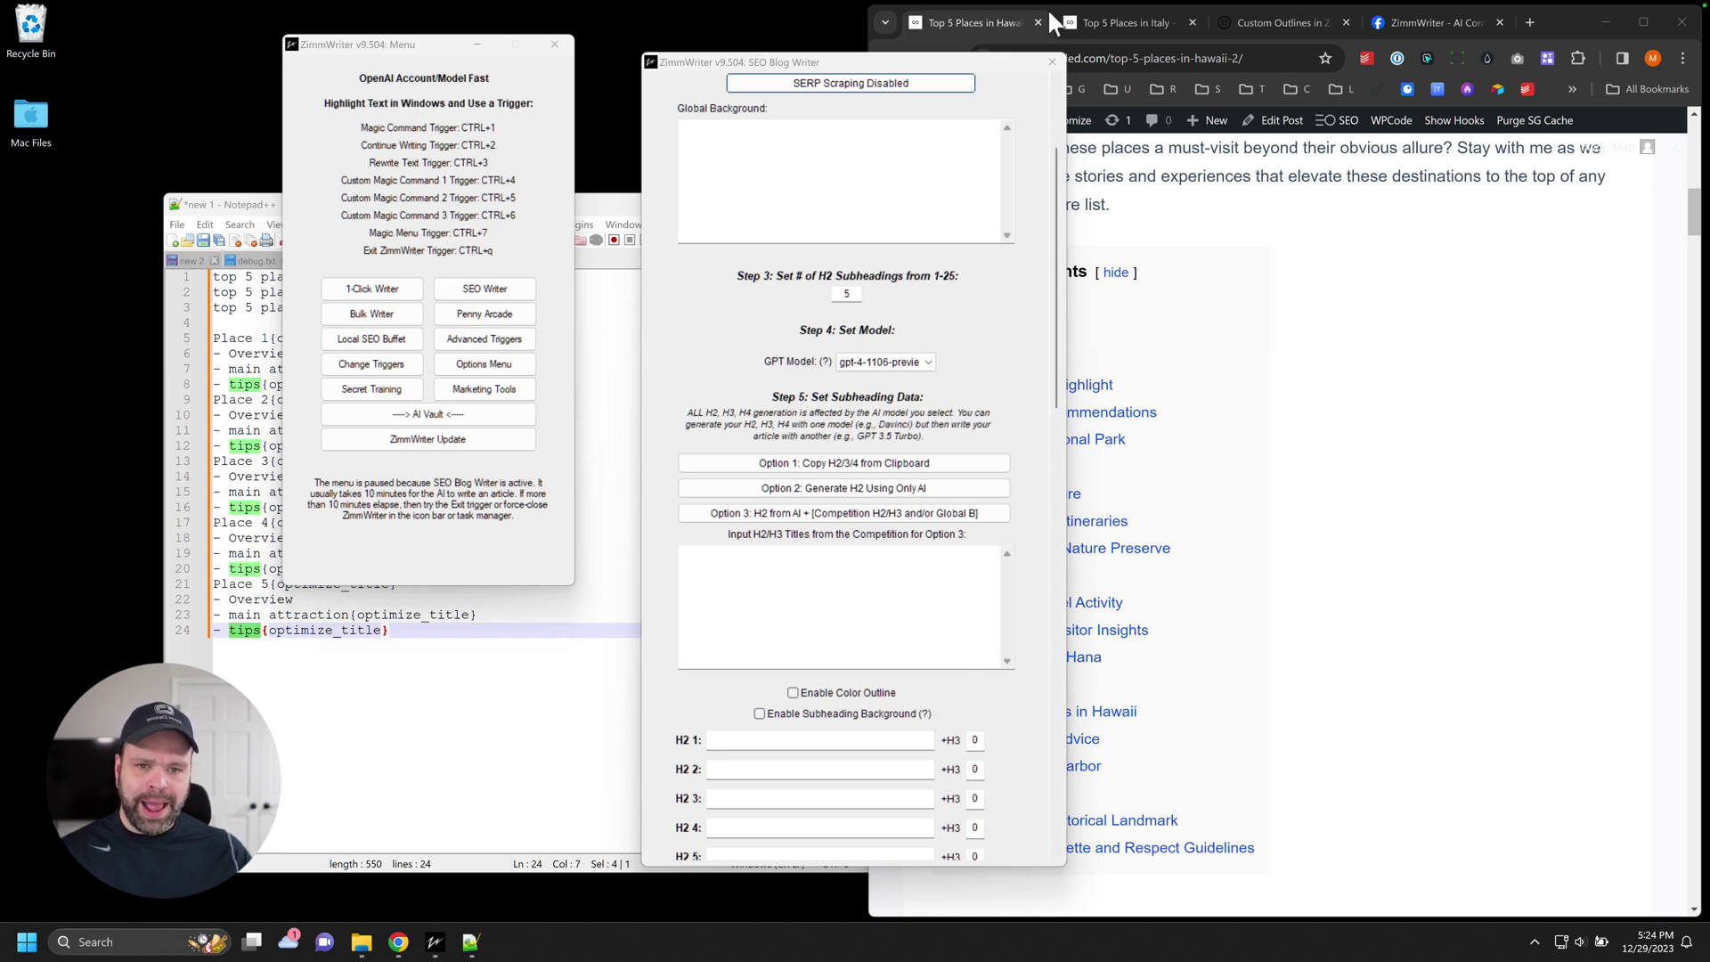
click(1052, 59)
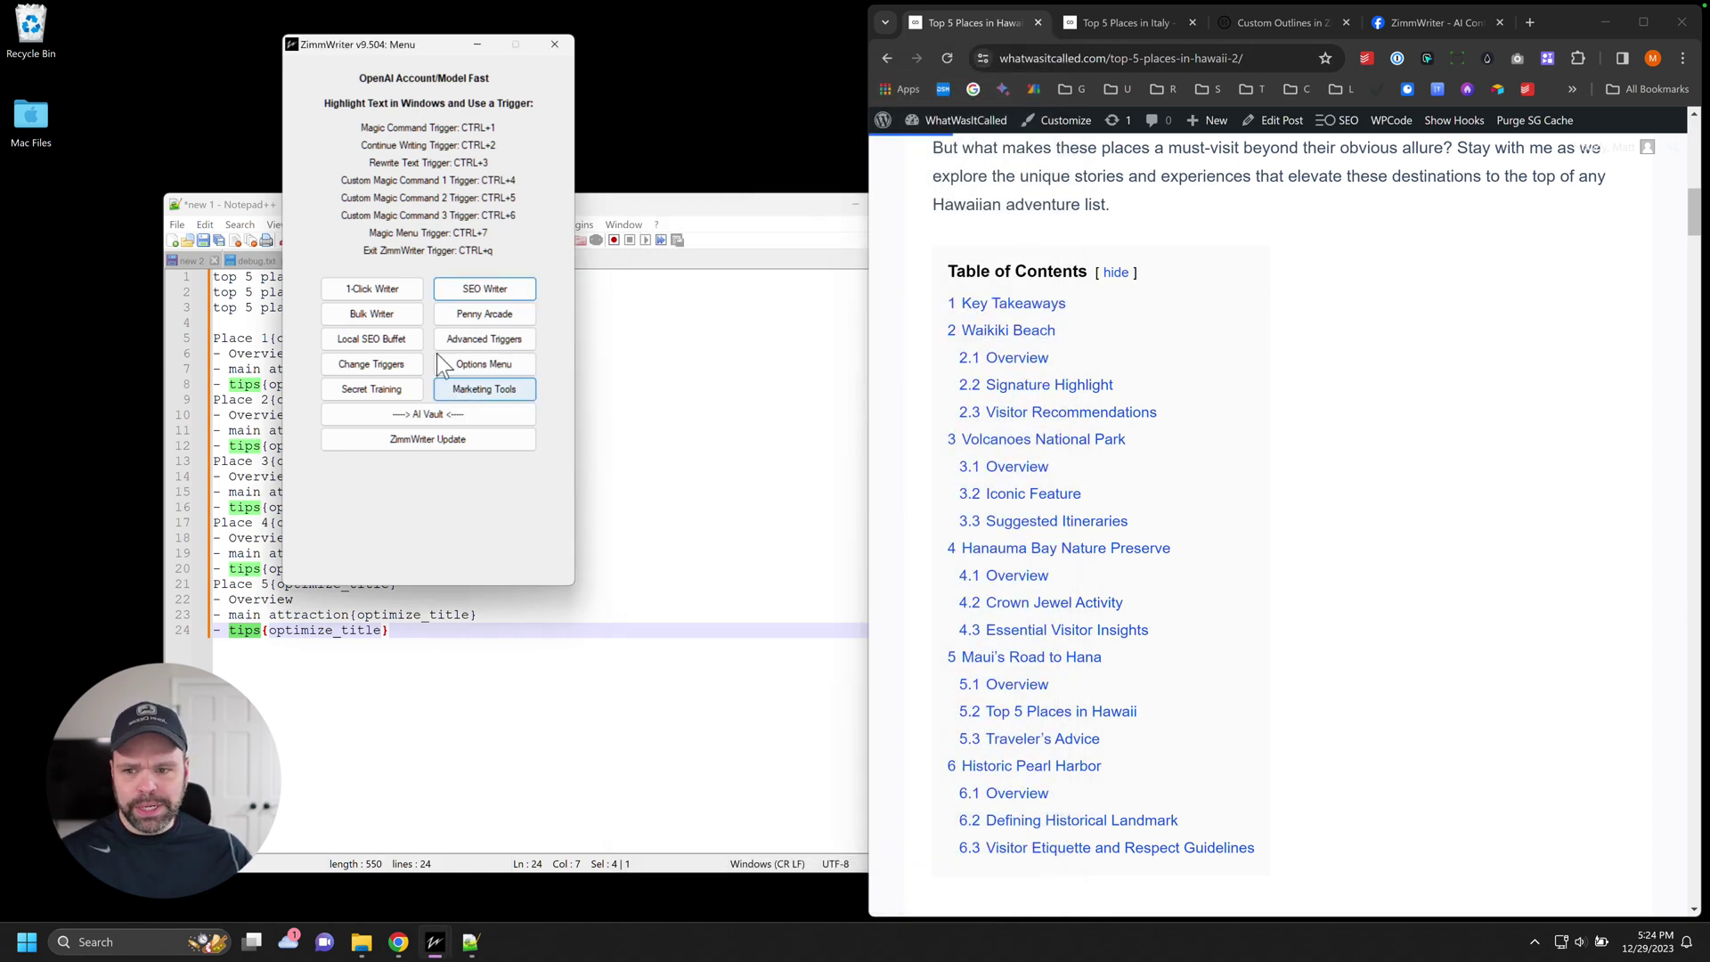
click(372, 315)
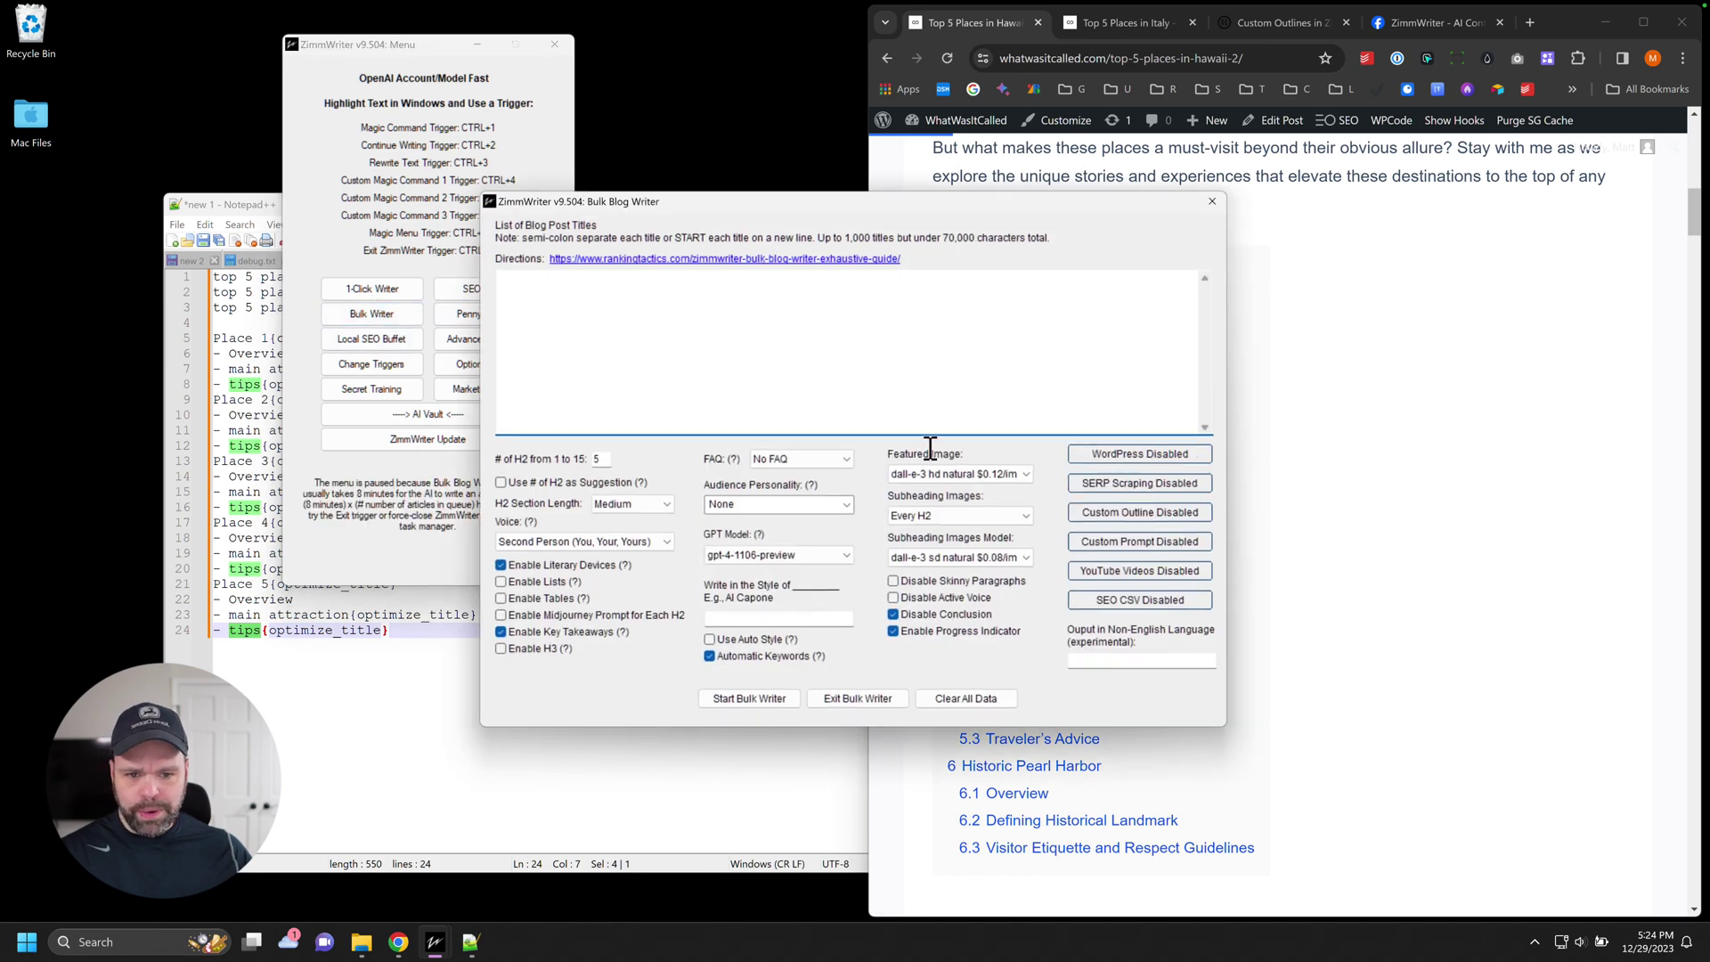
- Copy the 'top 5 places in hawaii' and 'top 5 places in italy' titles from Notepad++ into the titles list
click(281, 306)
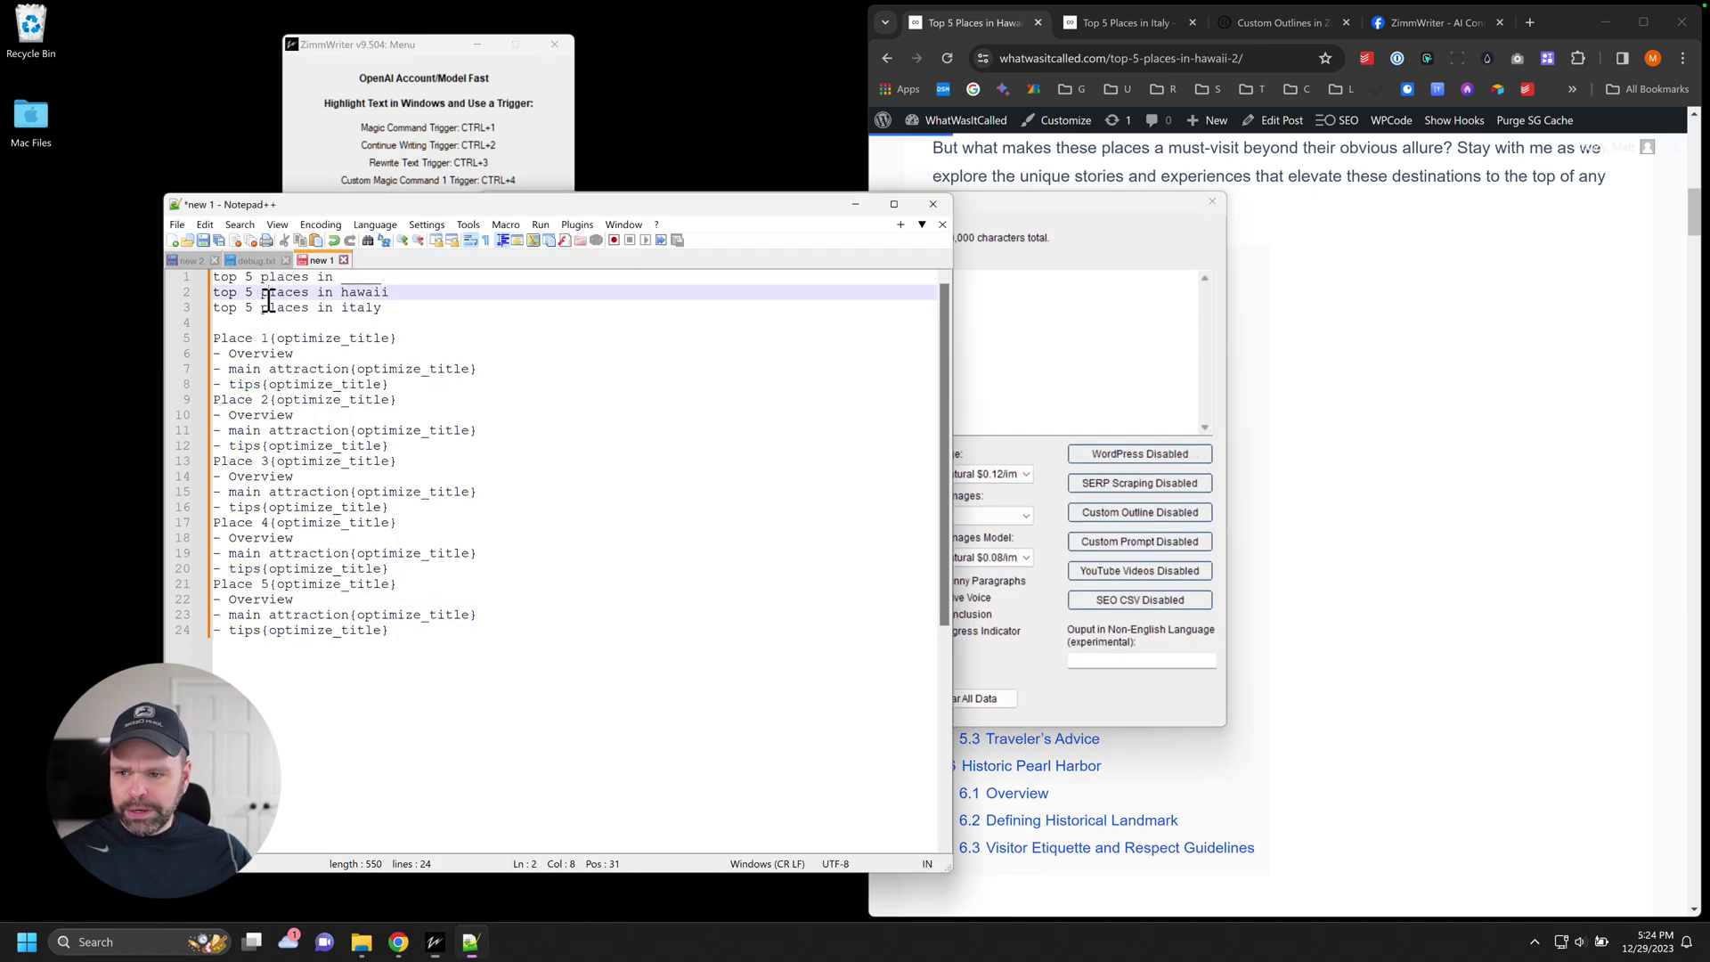
drag(381, 307, 210, 294)
key(ctrl+c)
click(1002, 326)
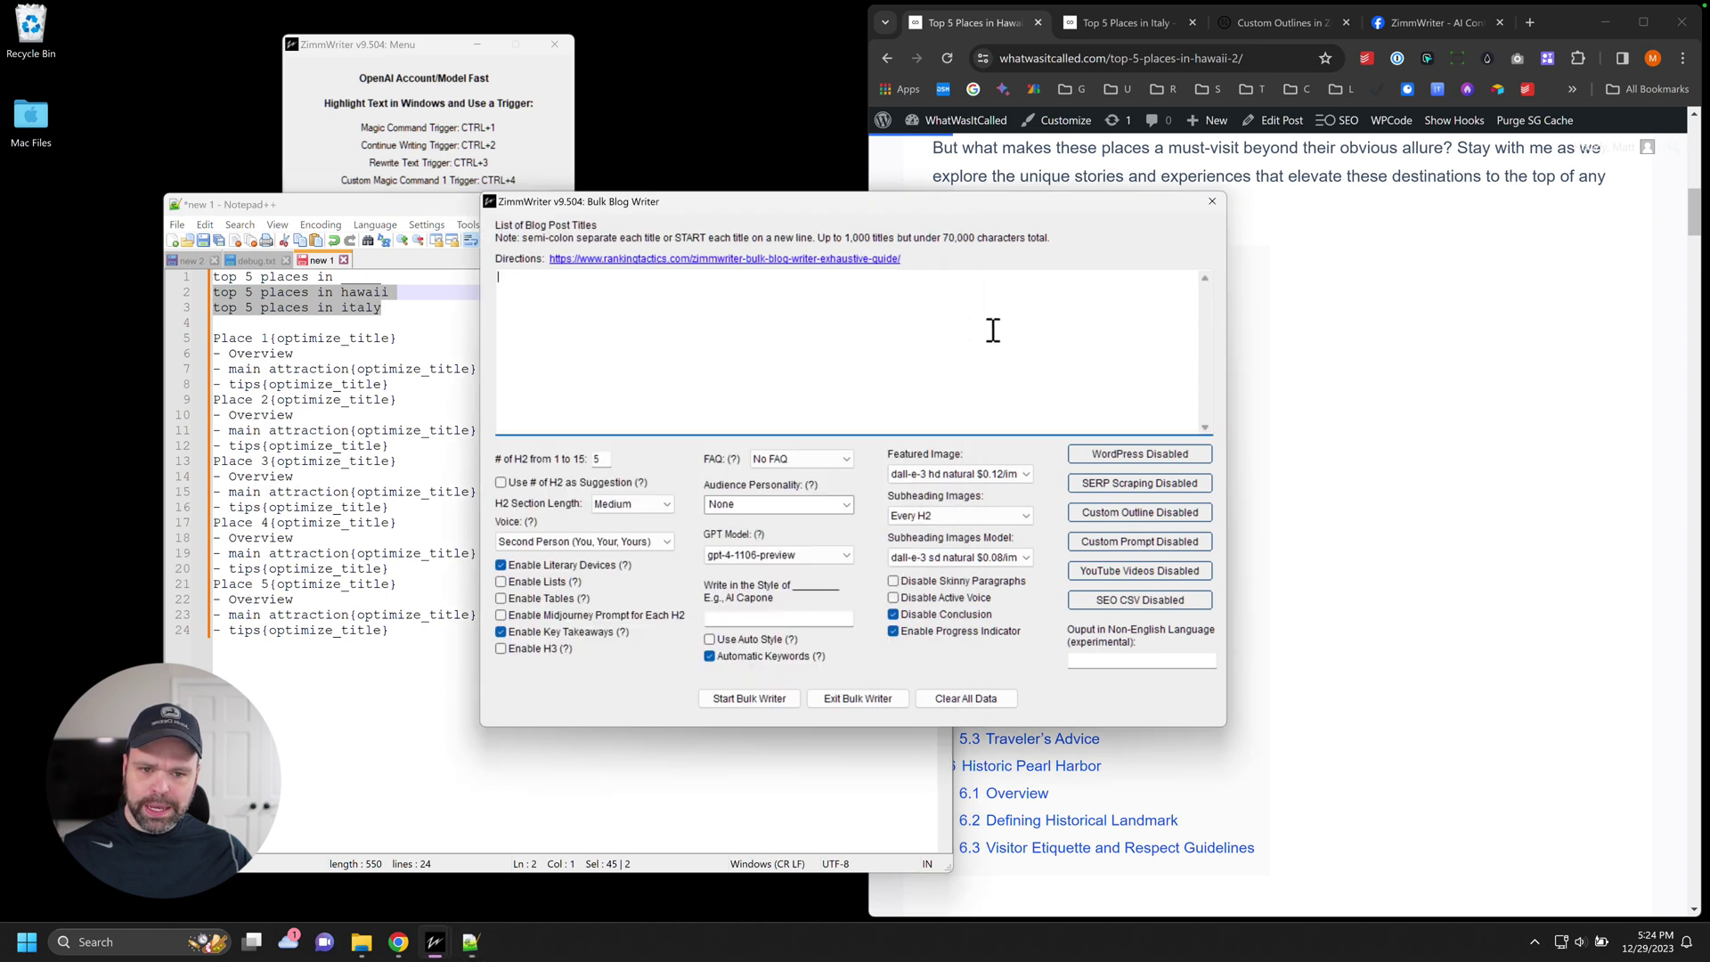
key(ctrl+v)
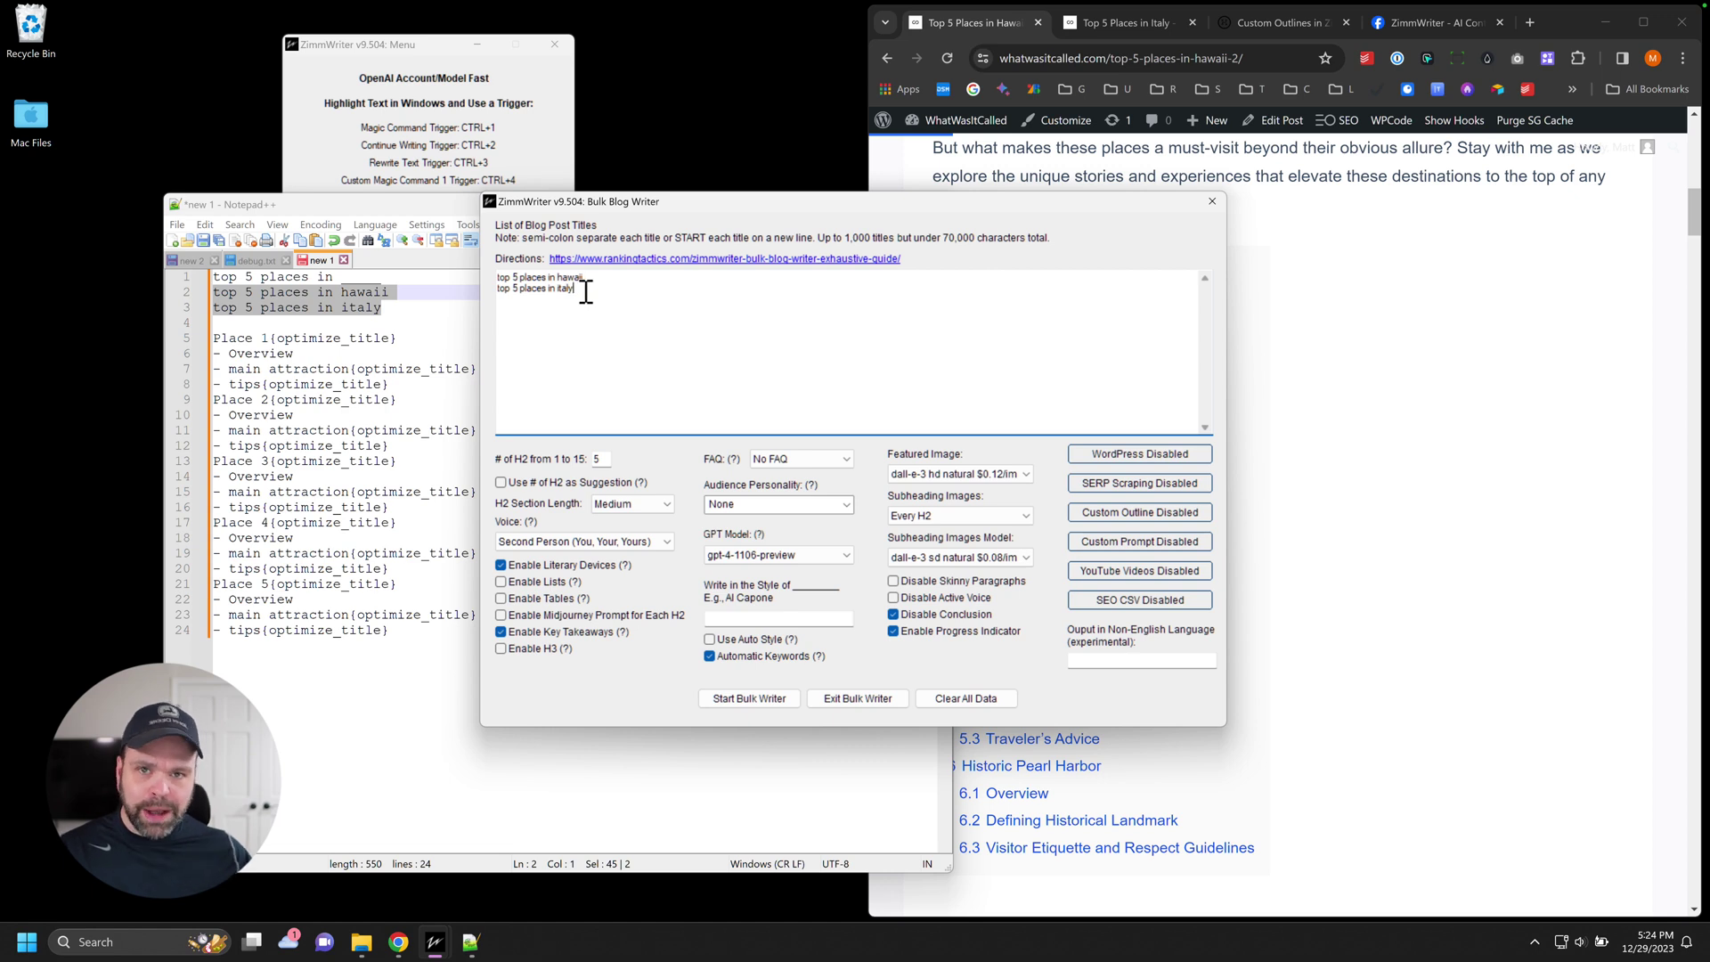
- Turn on Enable H3 subheadings for the bulk articles
click(530, 655)
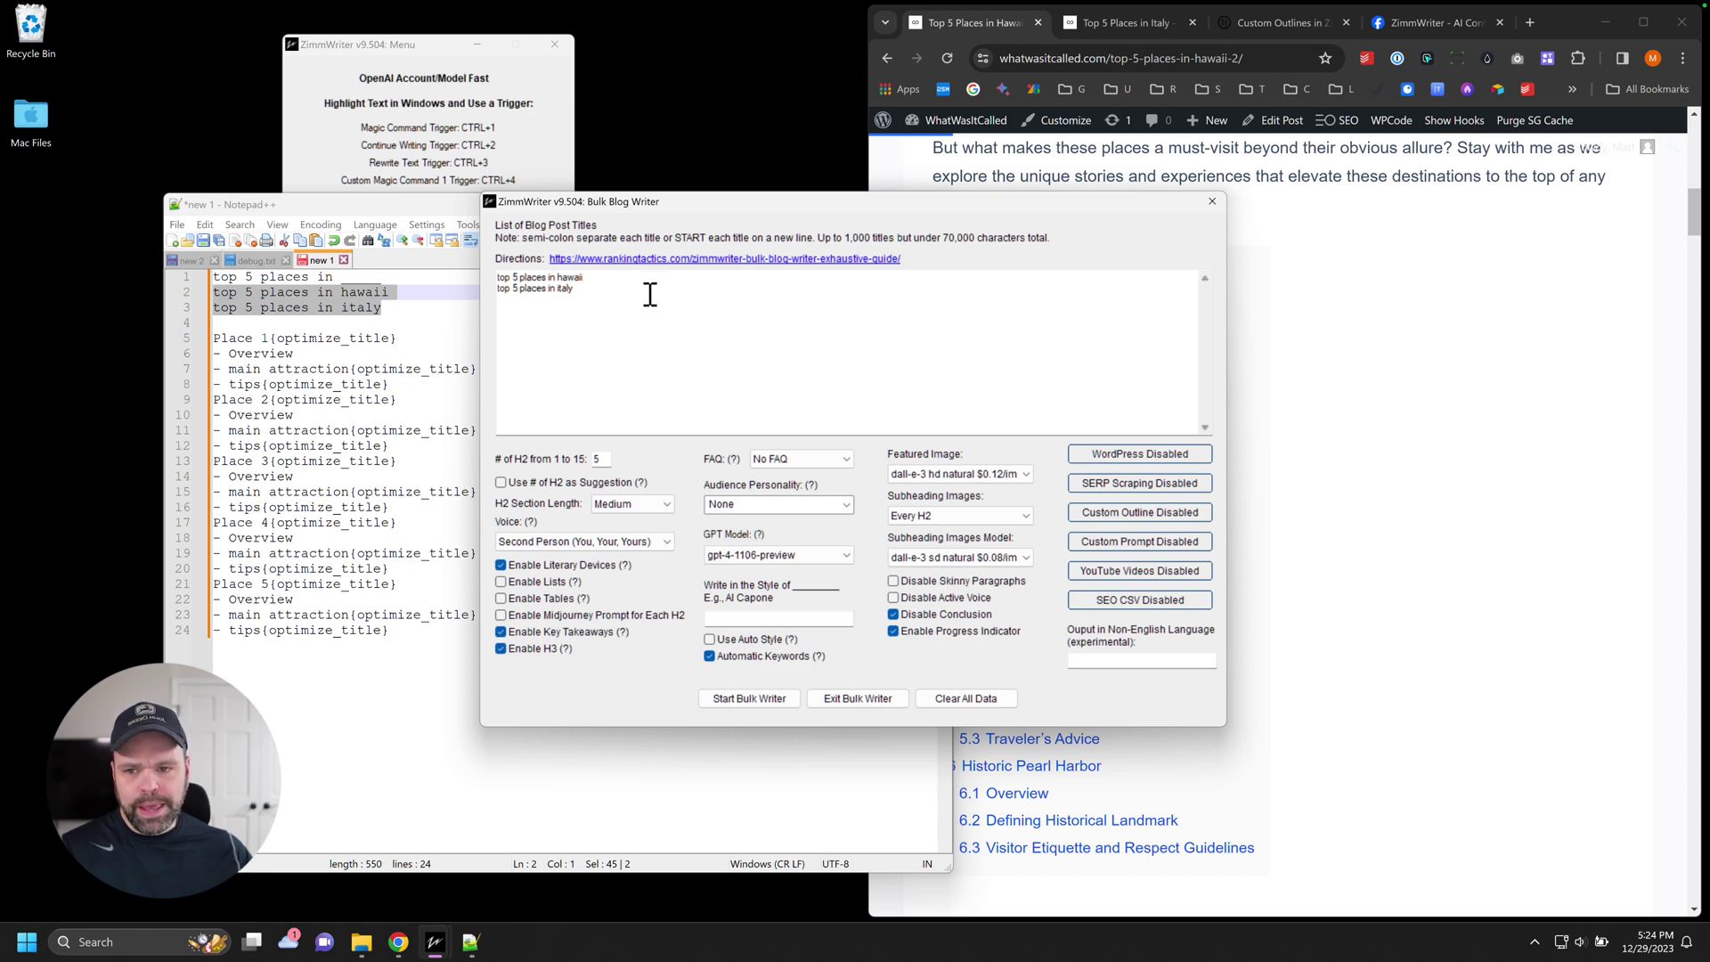
click(987, 23)
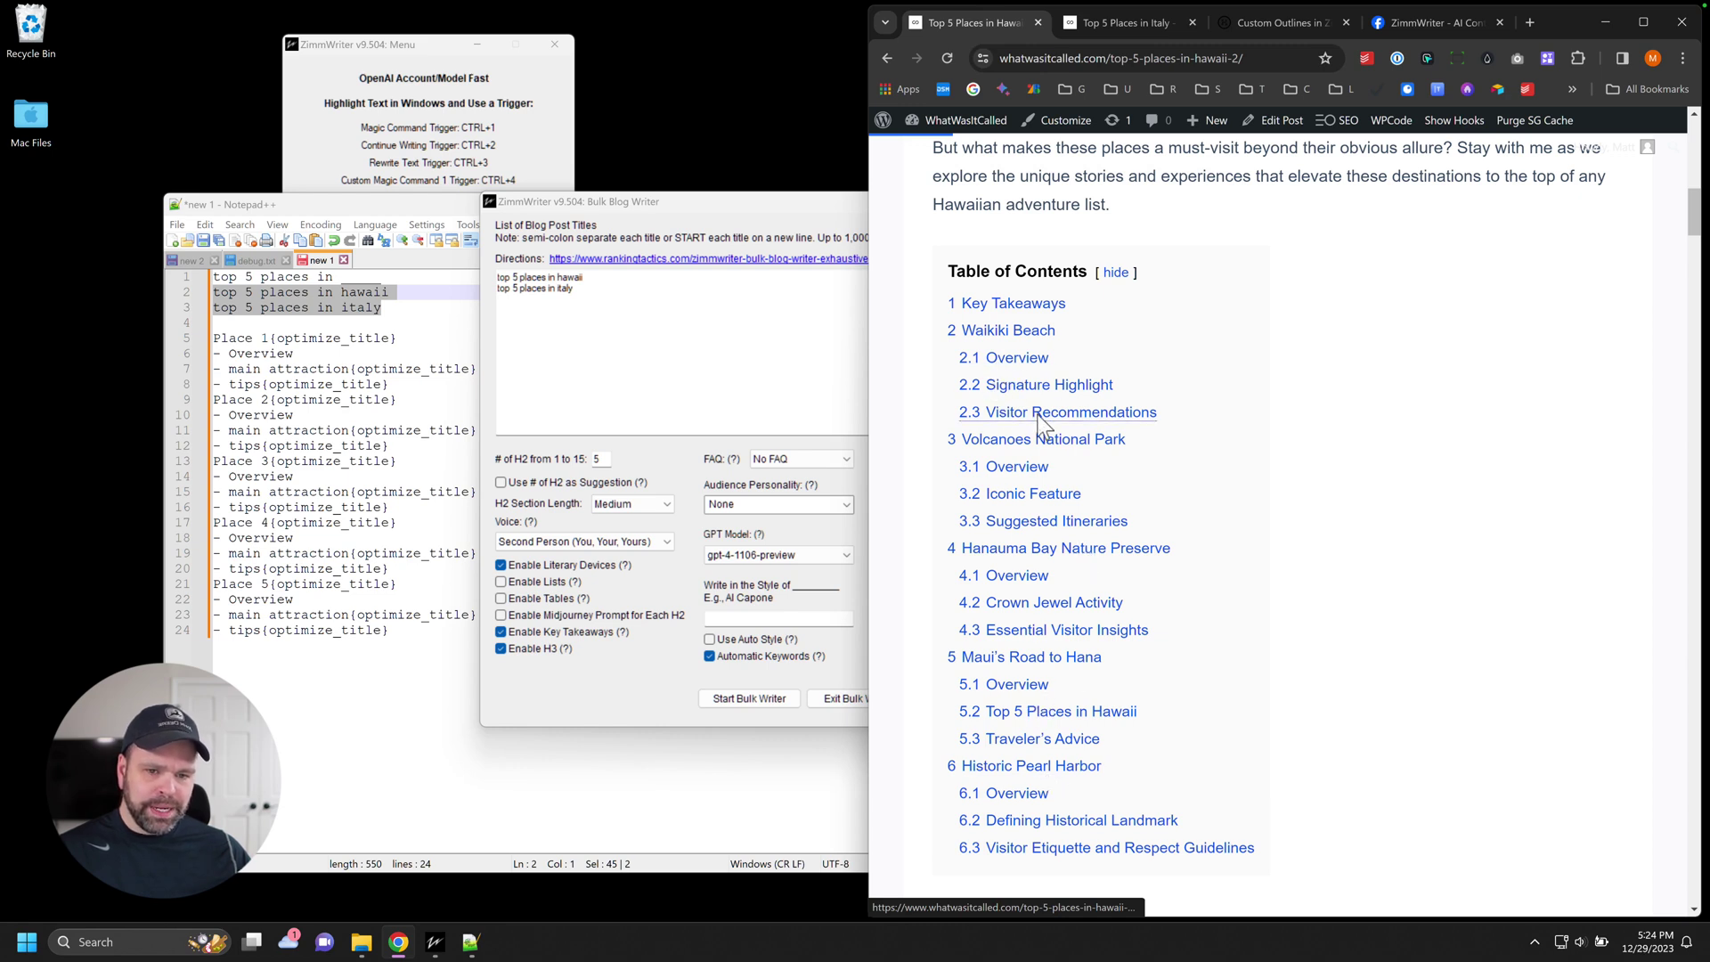
click(780, 379)
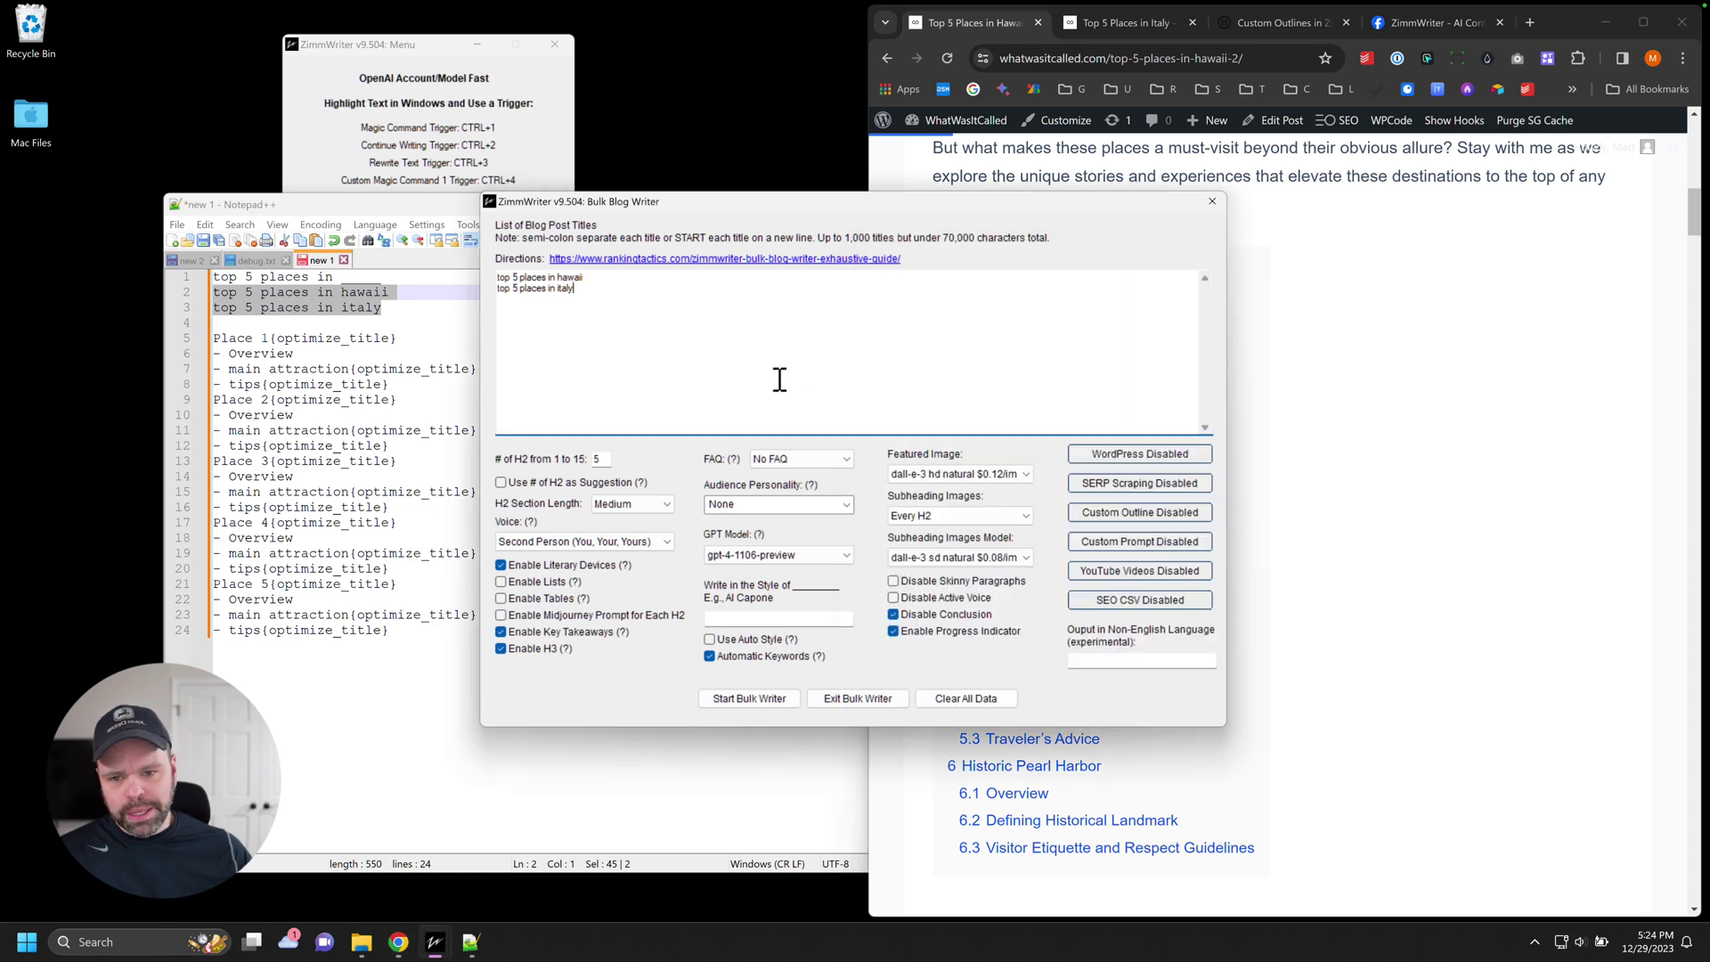
- Load the Top Five custom outline after previewing Amazon Review 2 and Recipes, with Notepad++ moved up alongside
click(1139, 515)
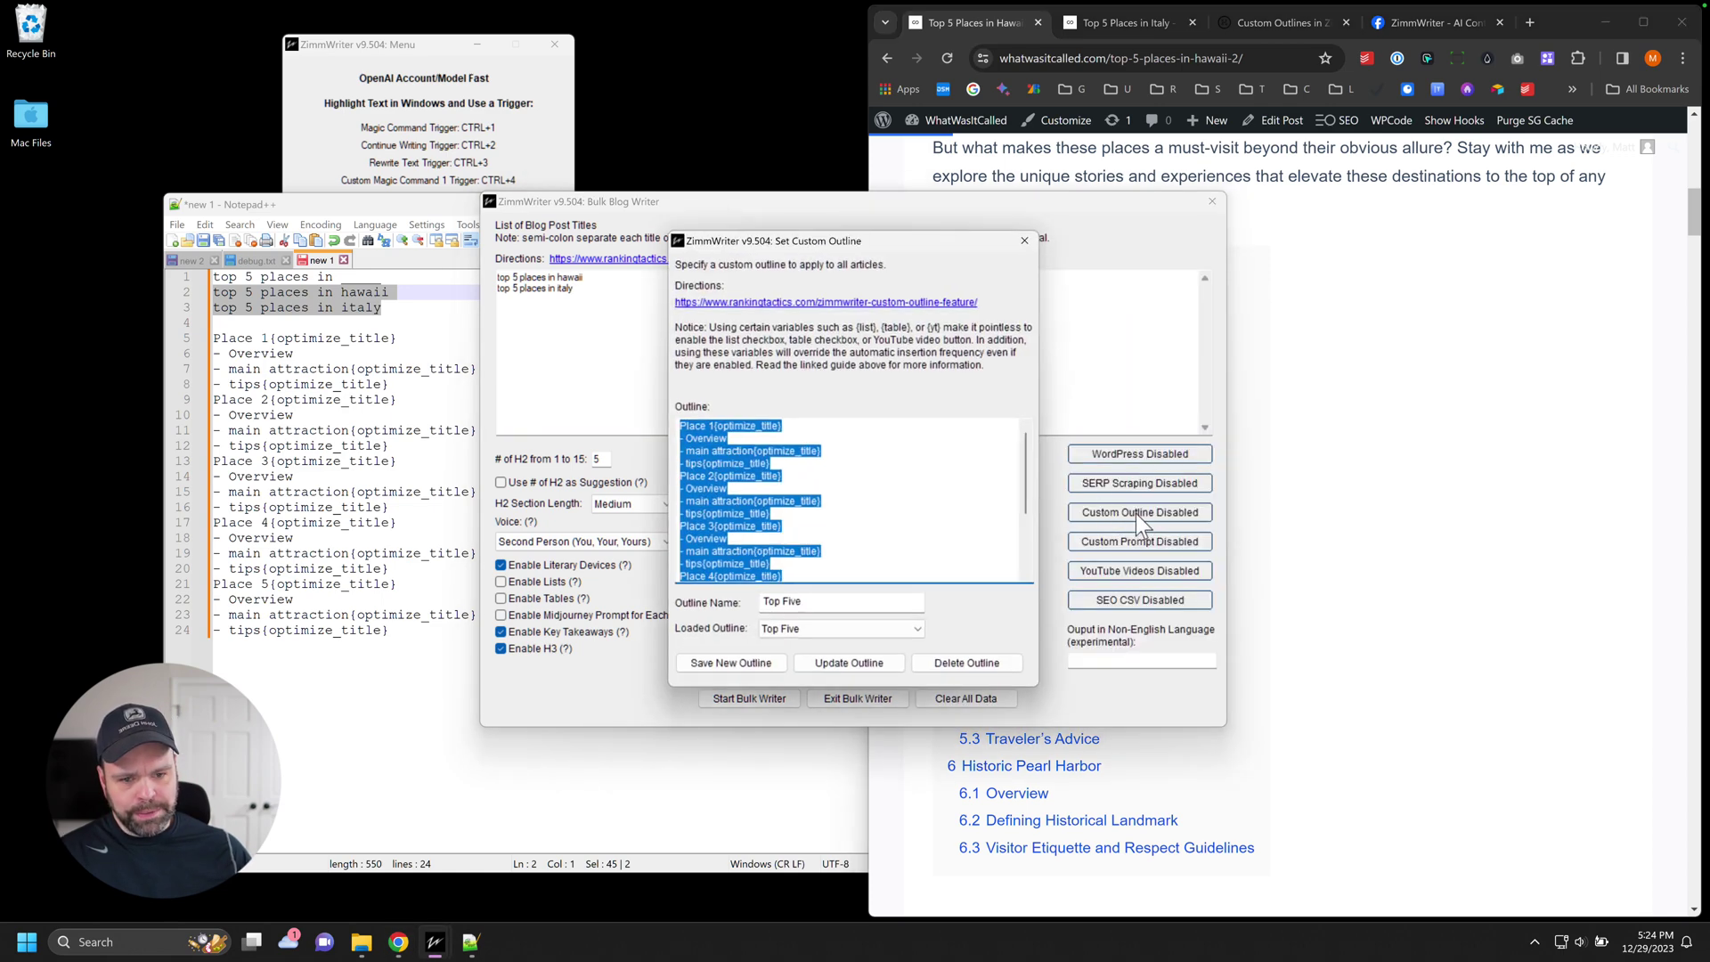
click(860, 632)
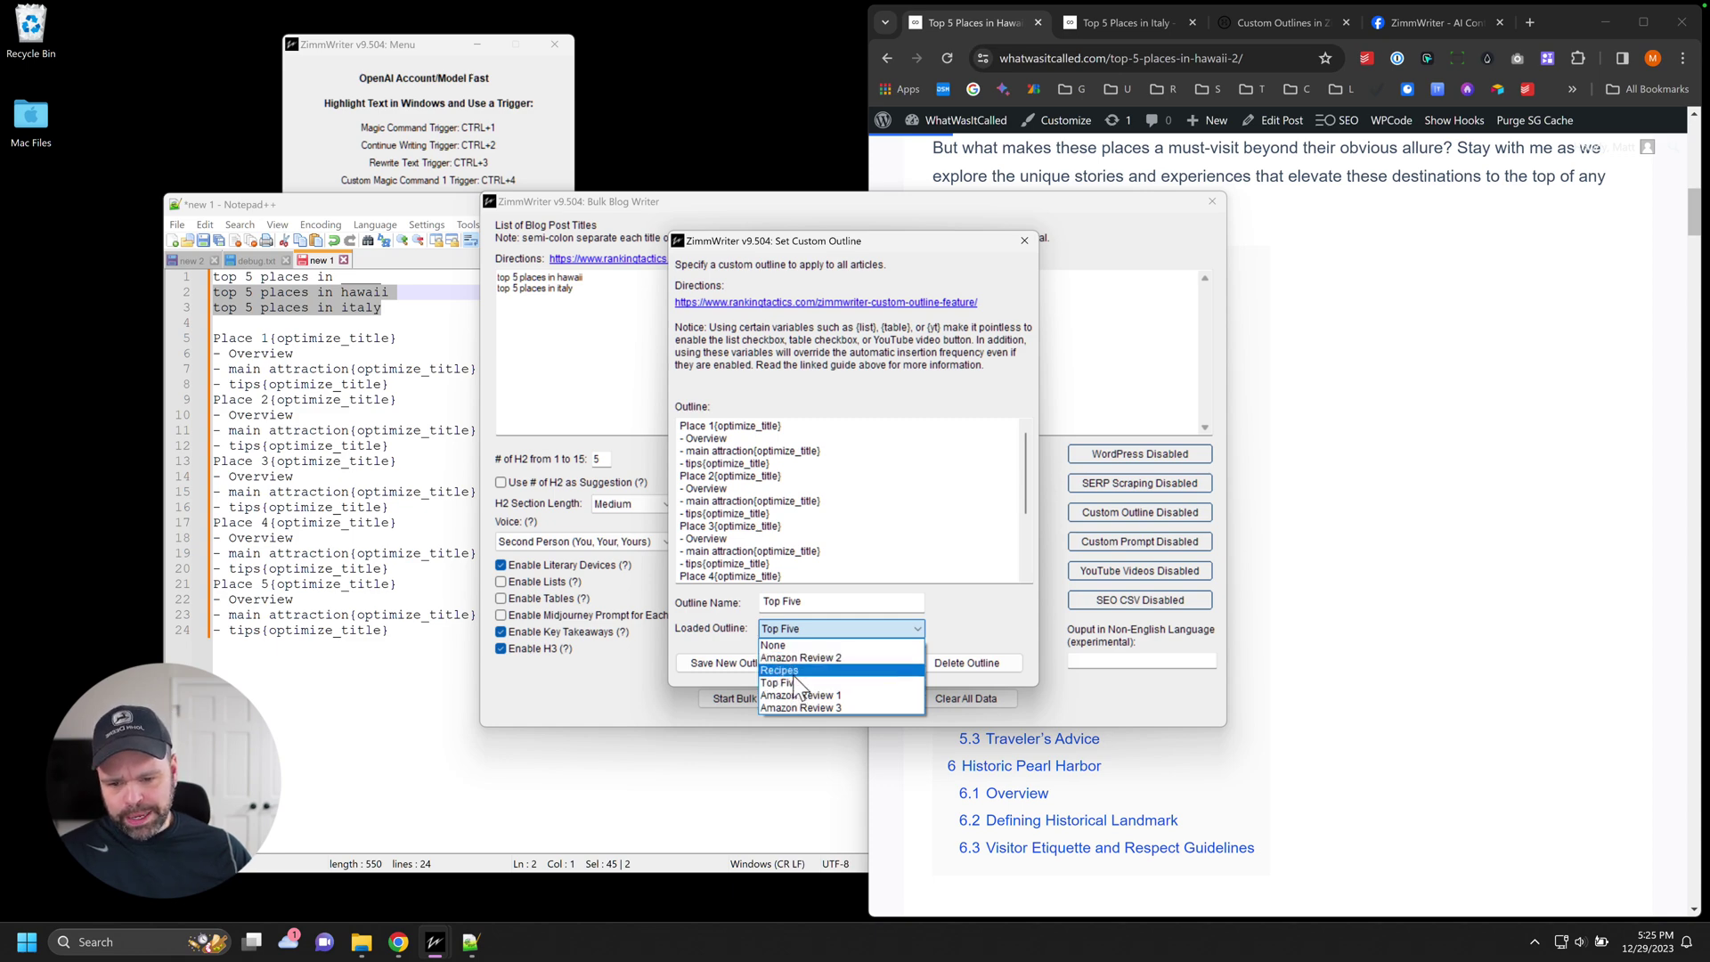
click(807, 637)
click(808, 638)
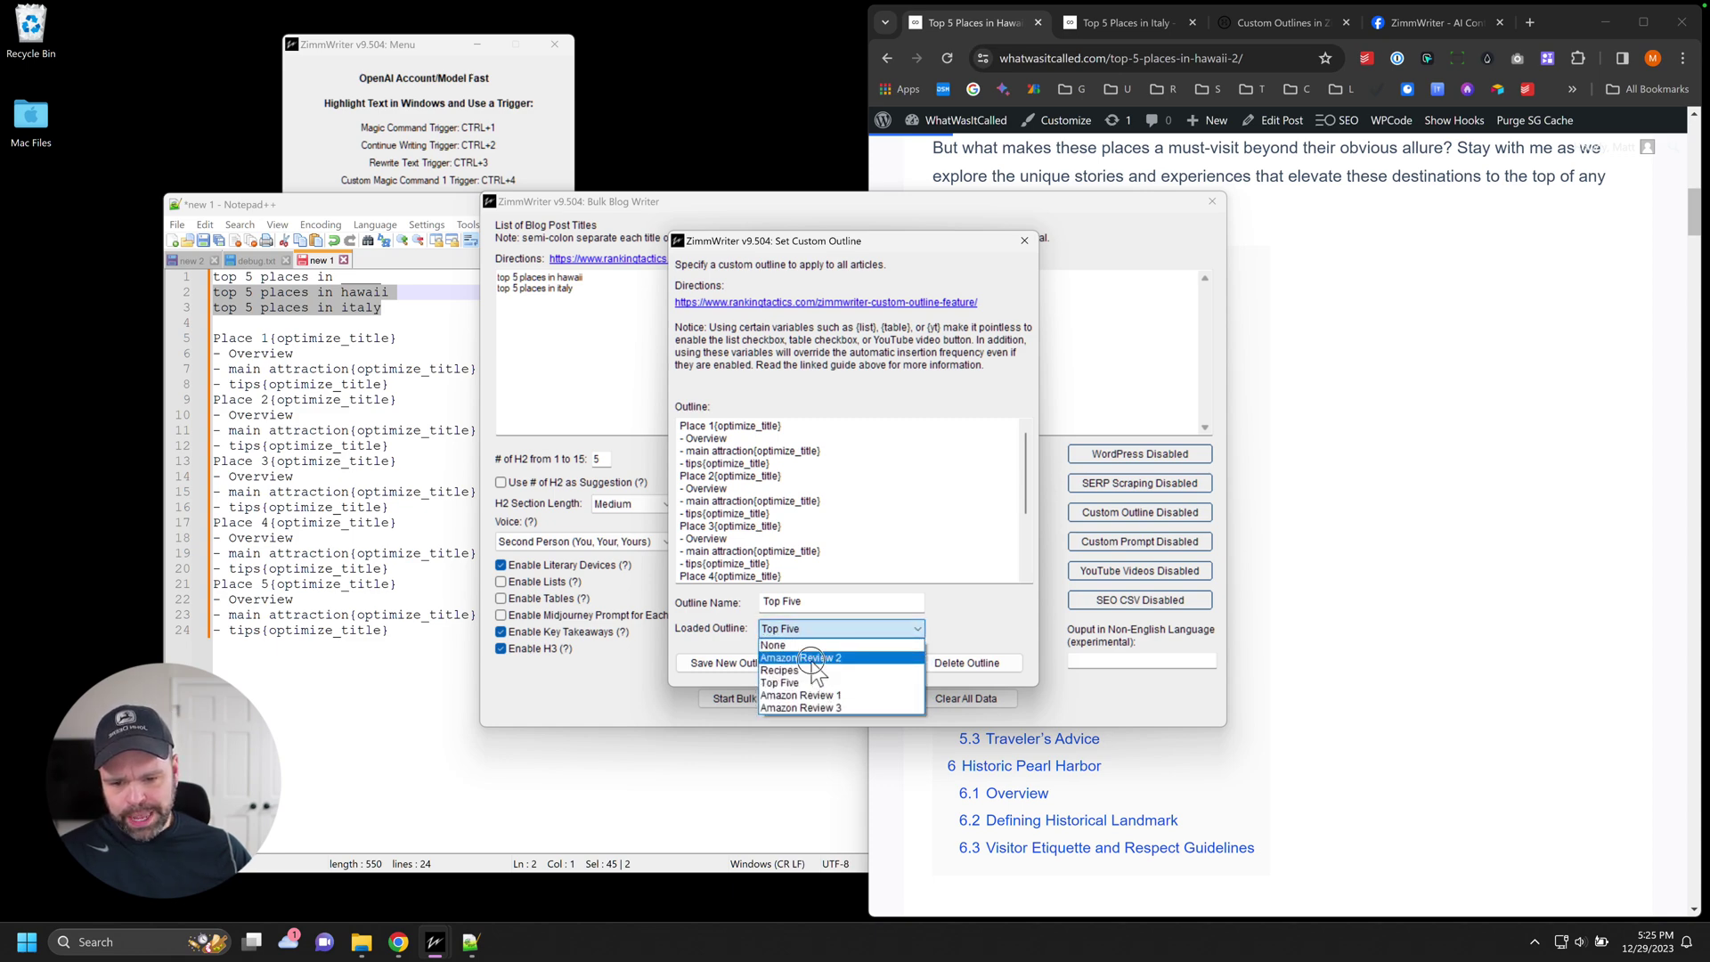
click(810, 660)
click(814, 632)
click(802, 670)
click(815, 631)
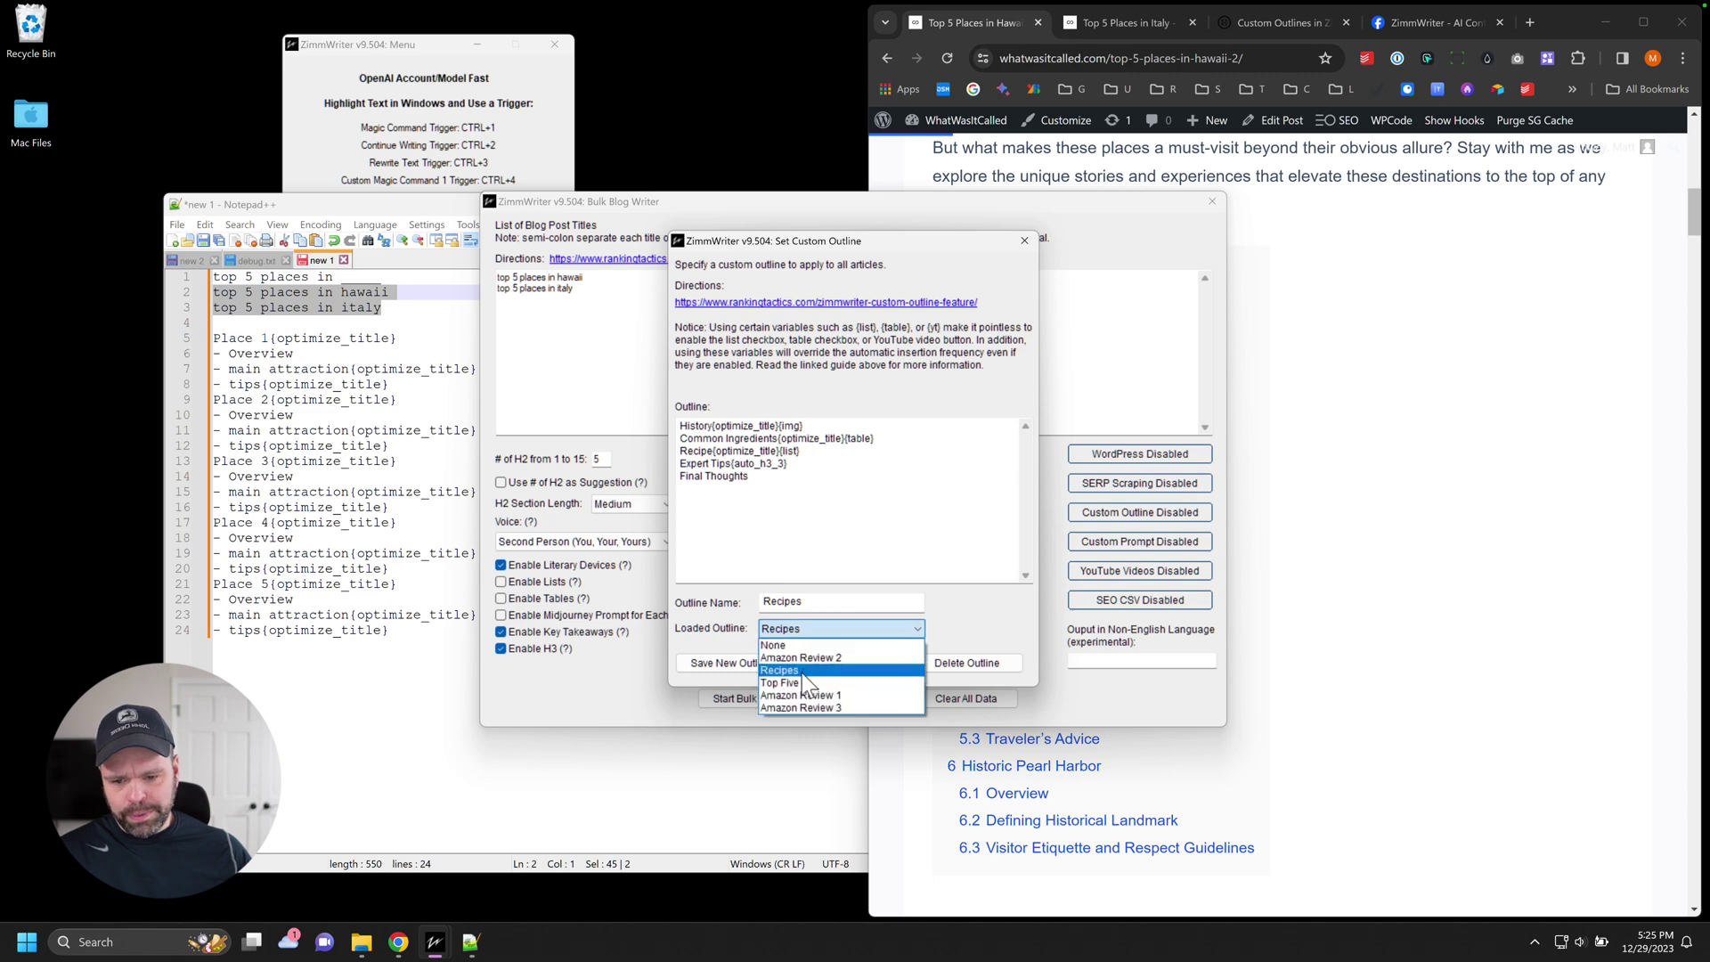
click(800, 682)
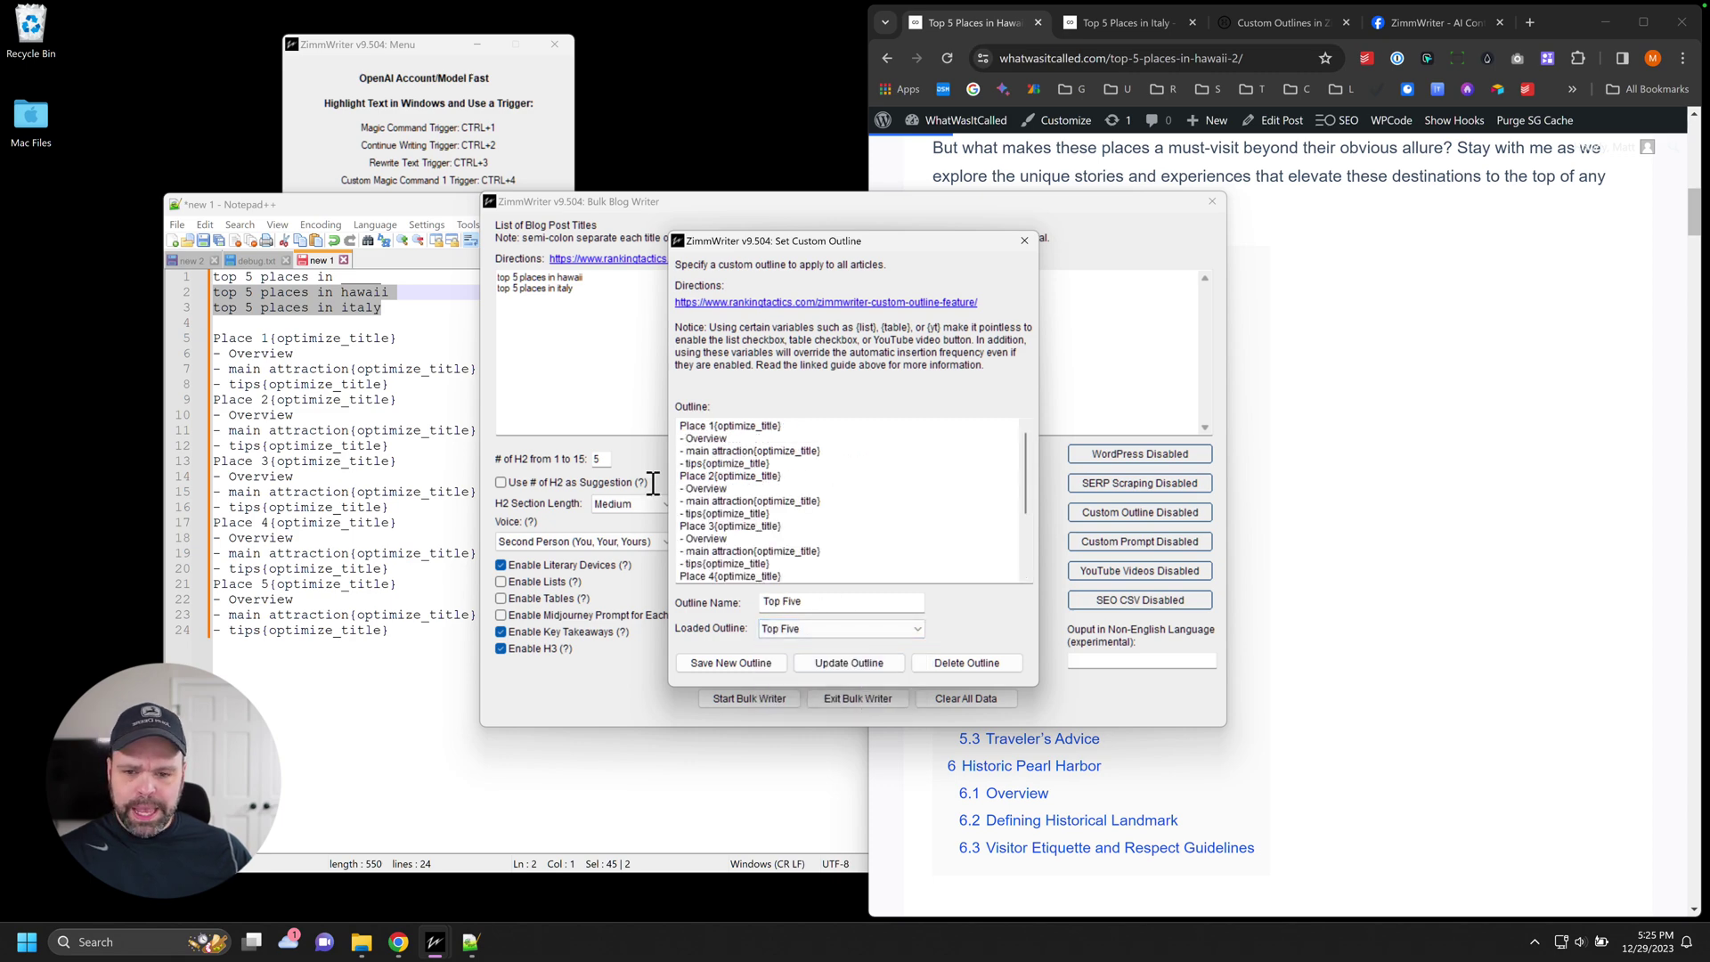
click(350, 369)
drag(498, 204, 720, 162)
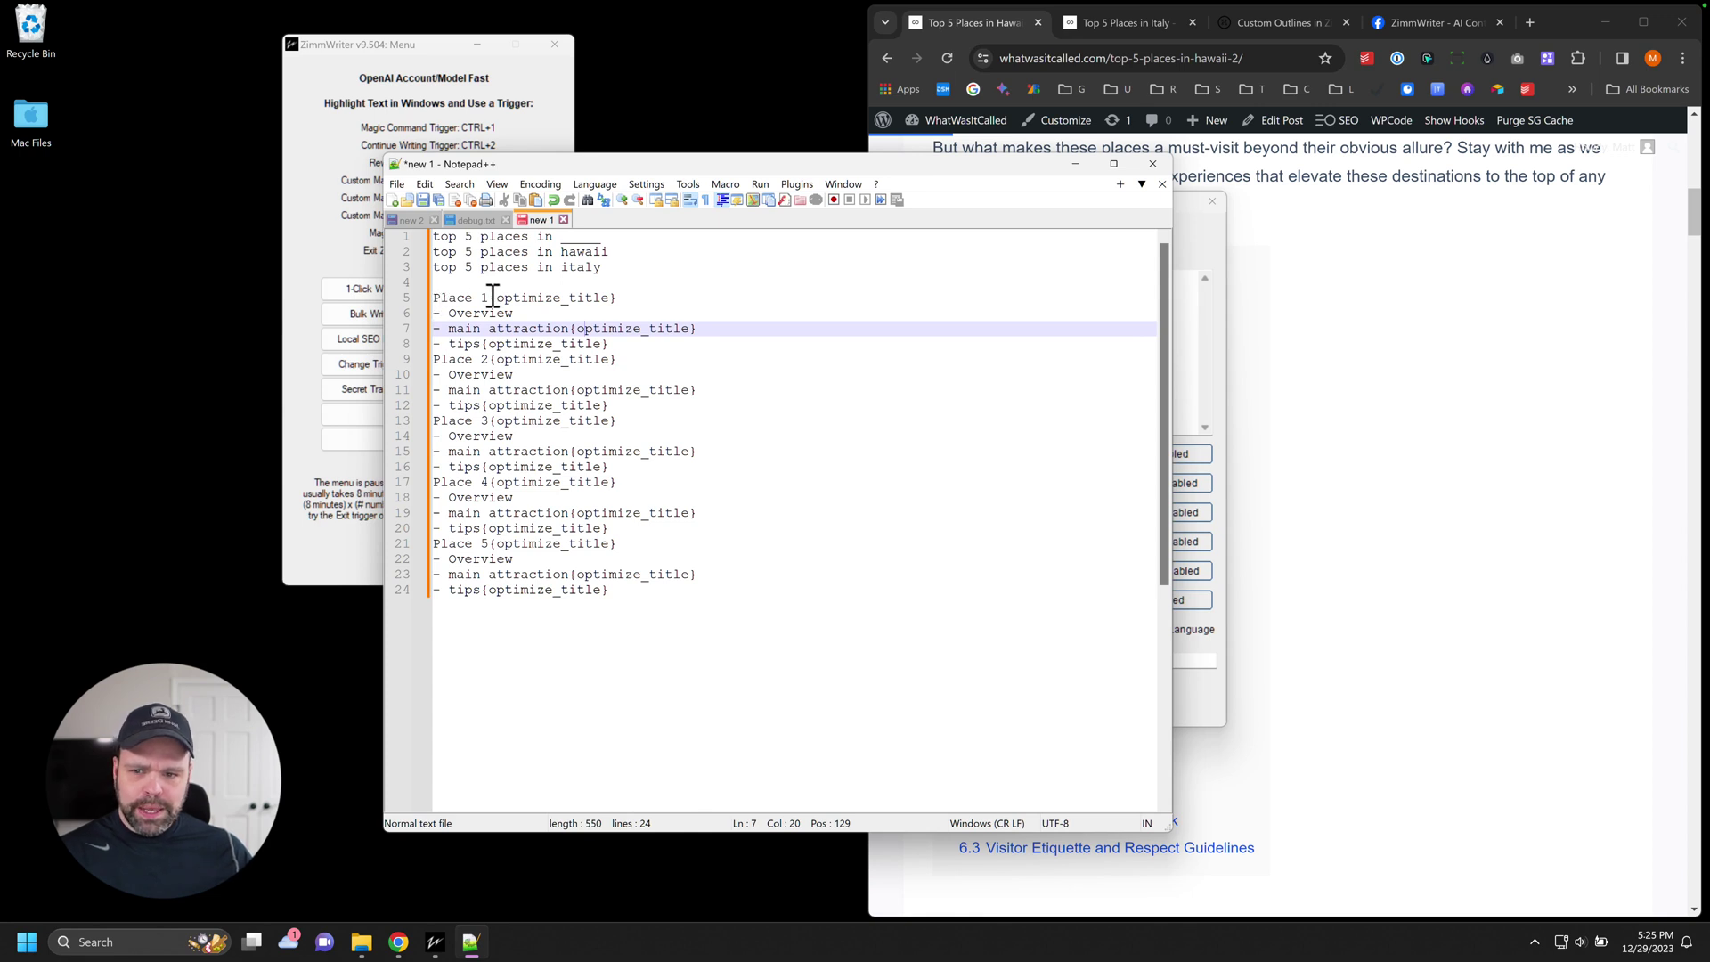
- Move the Notepad++ outline left and switch Chrome to the ZimmWriter custom outline guide
drag(489, 298, 481, 299)
shift+click(552, 252)
drag(732, 166, 536, 155)
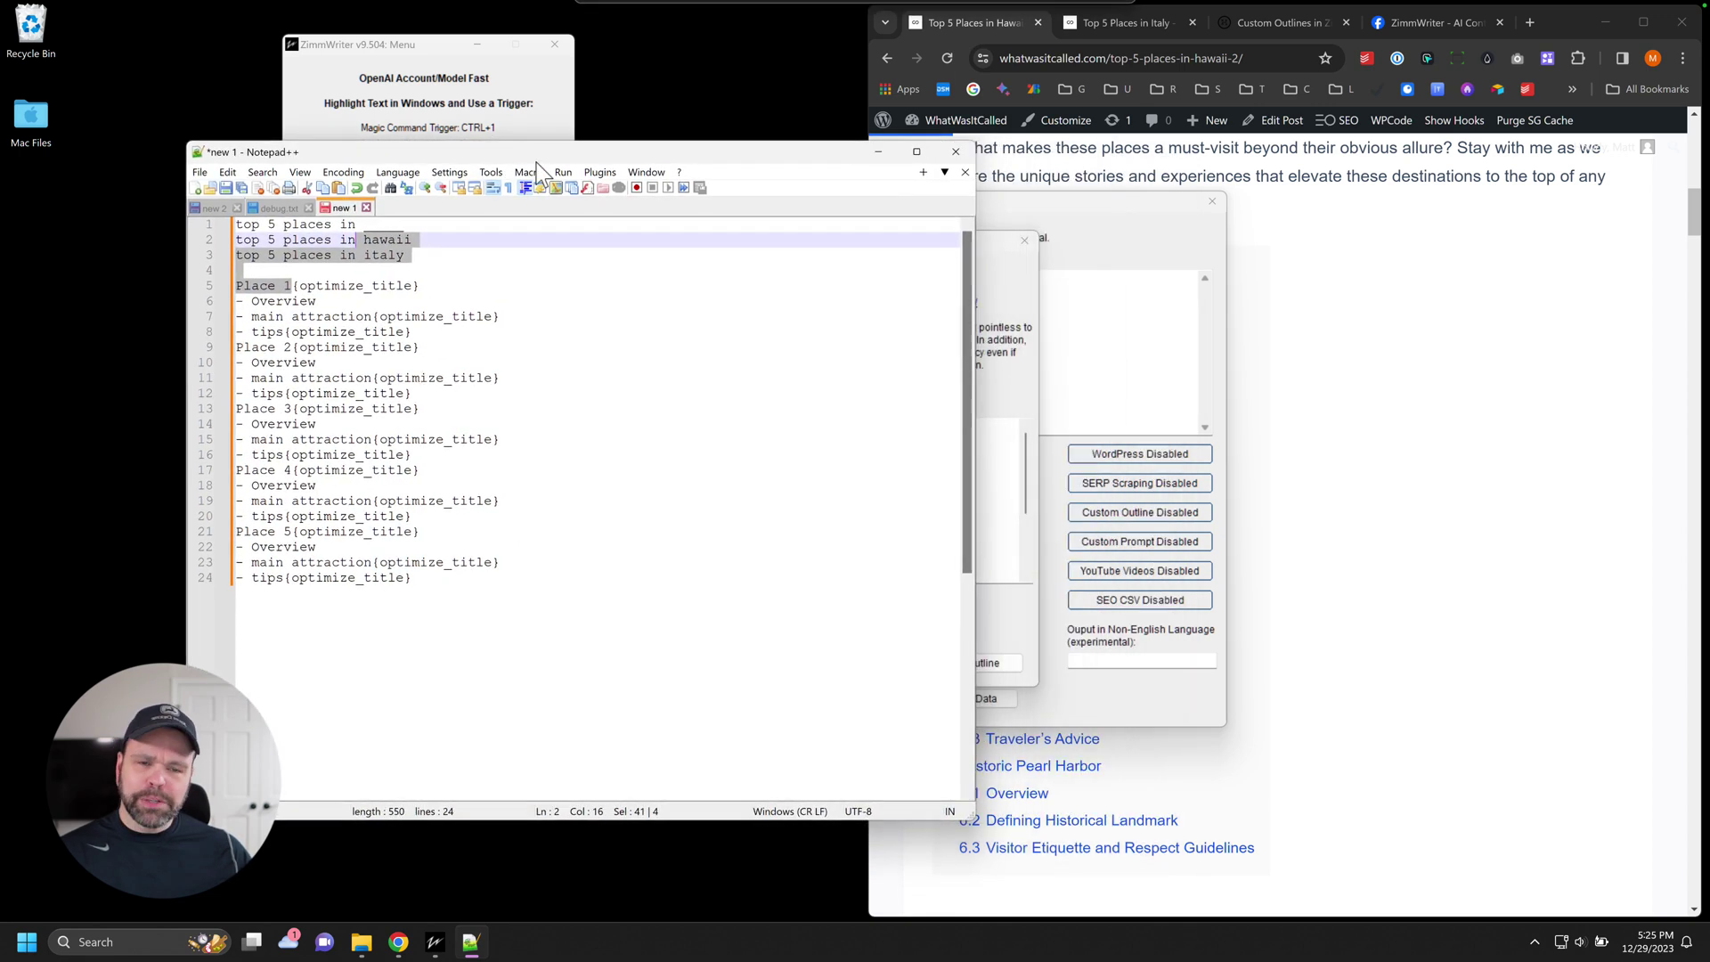
click(1033, 289)
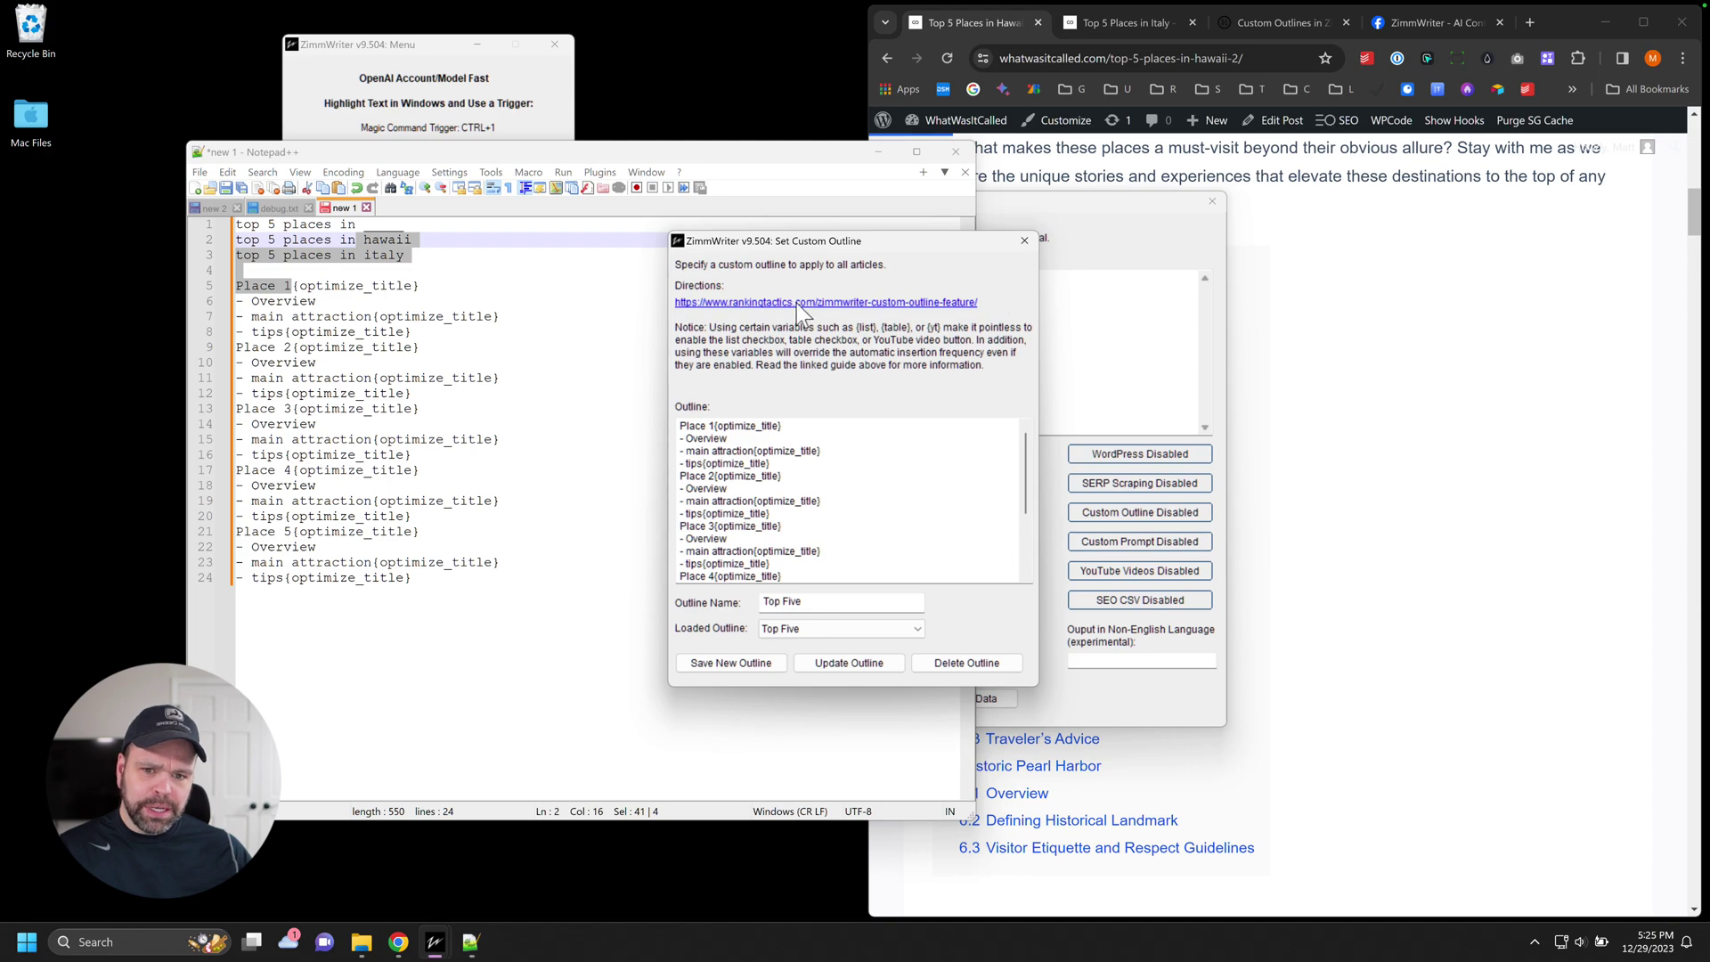
click(1264, 18)
- Read the guide's H2/H3/H4 sections, comparing them with the Set Custom Outline dialog
scroll(1247, 401, up, 15)
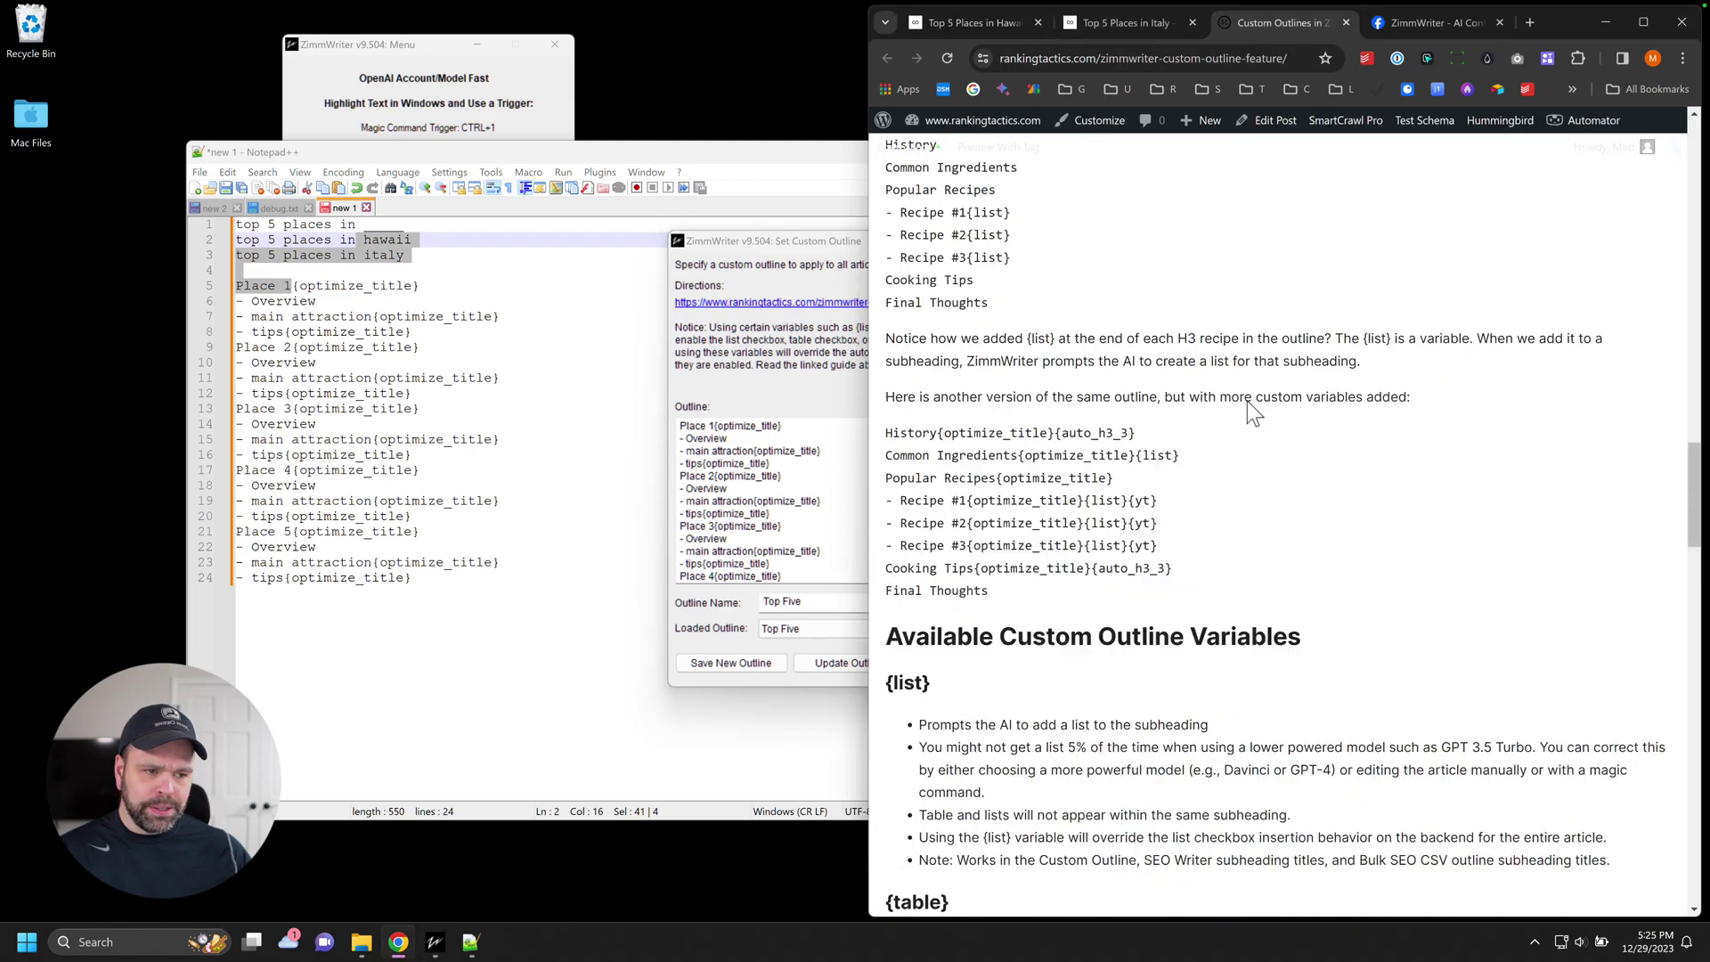
scroll(1267, 377, down, 15)
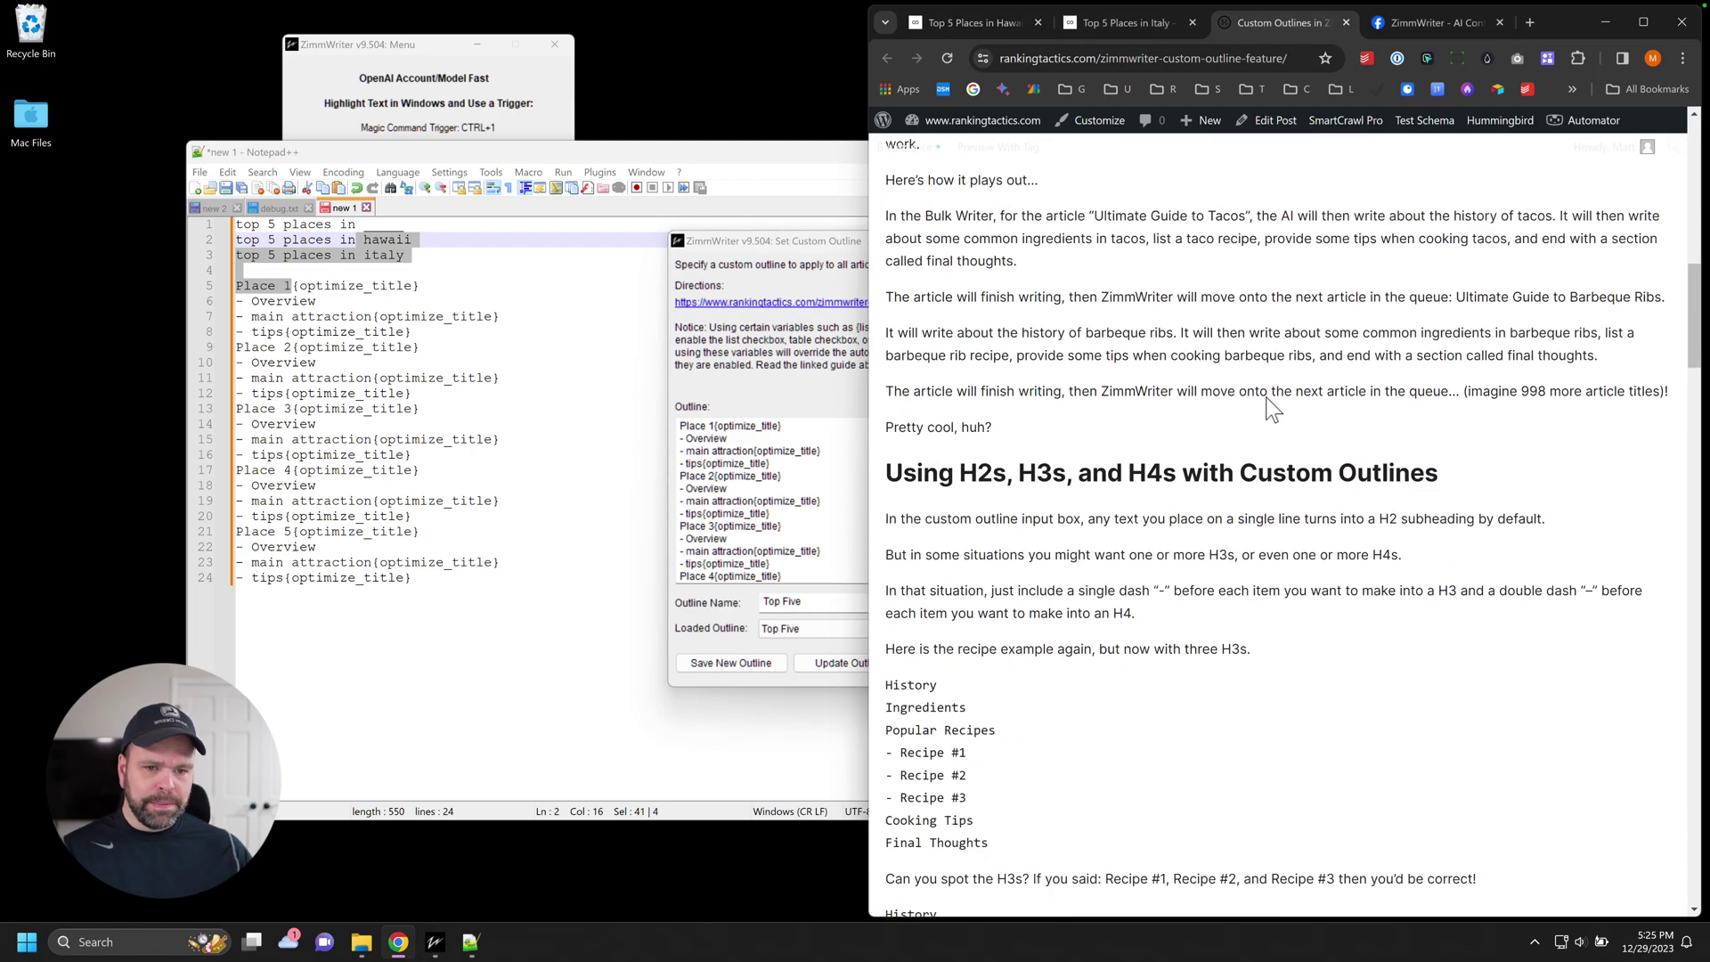
scroll(1274, 406, down, 6)
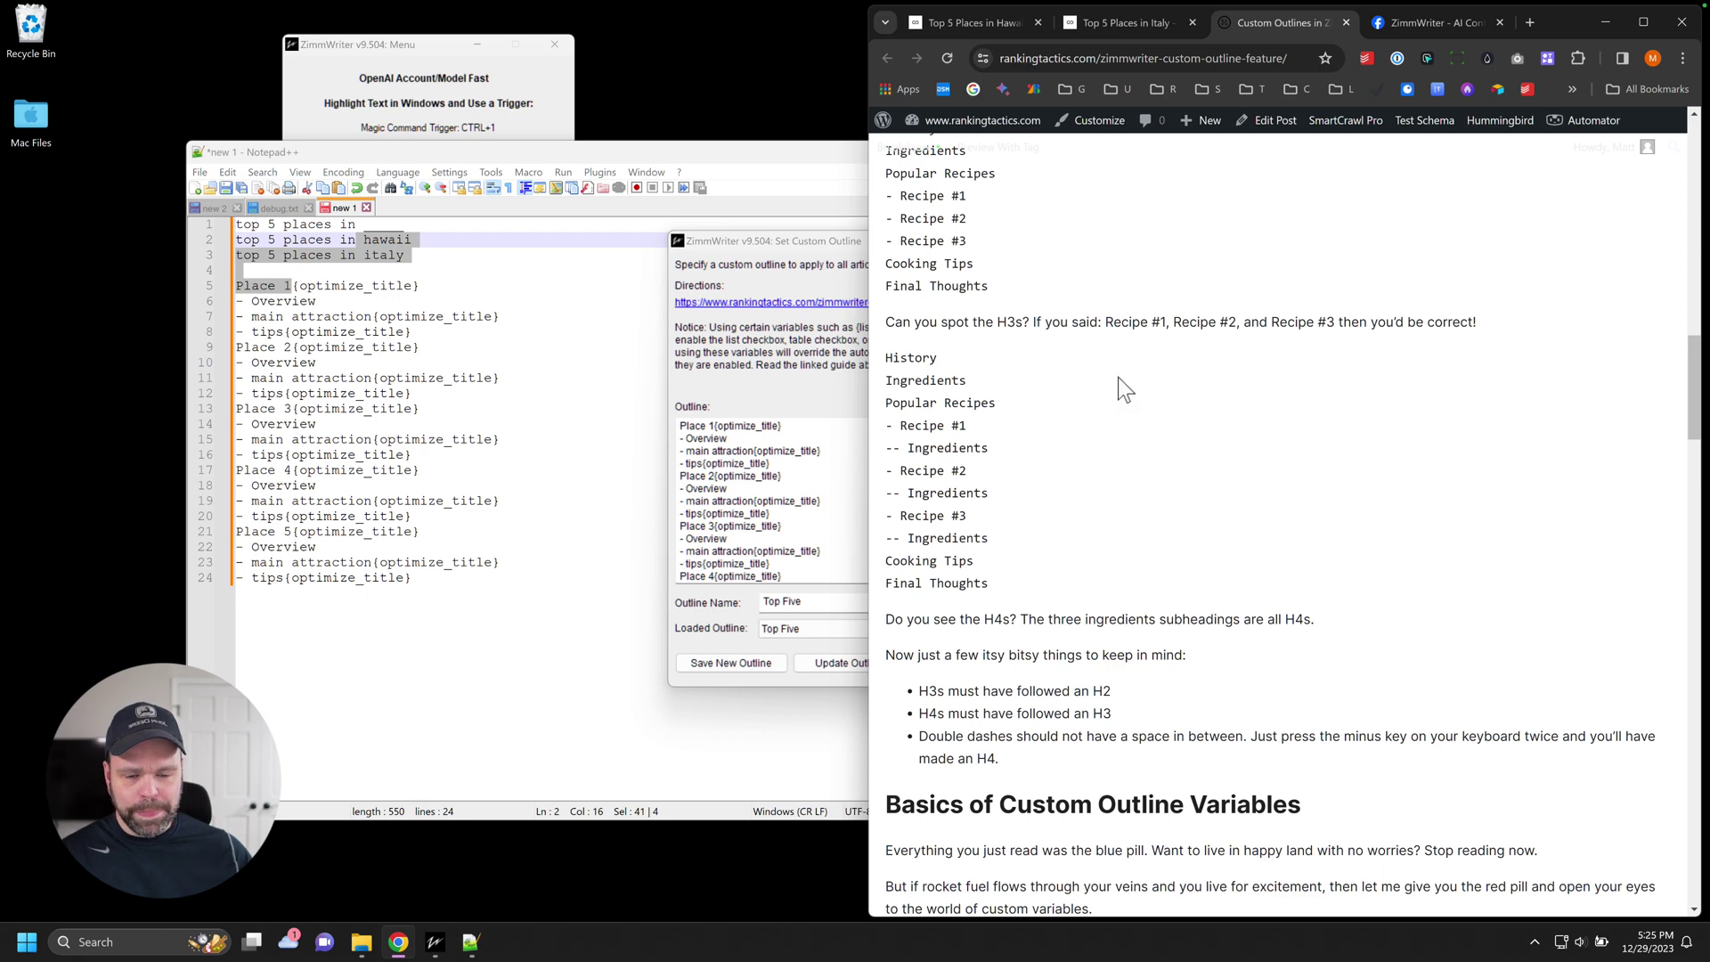
scroll(1162, 458, up, 2)
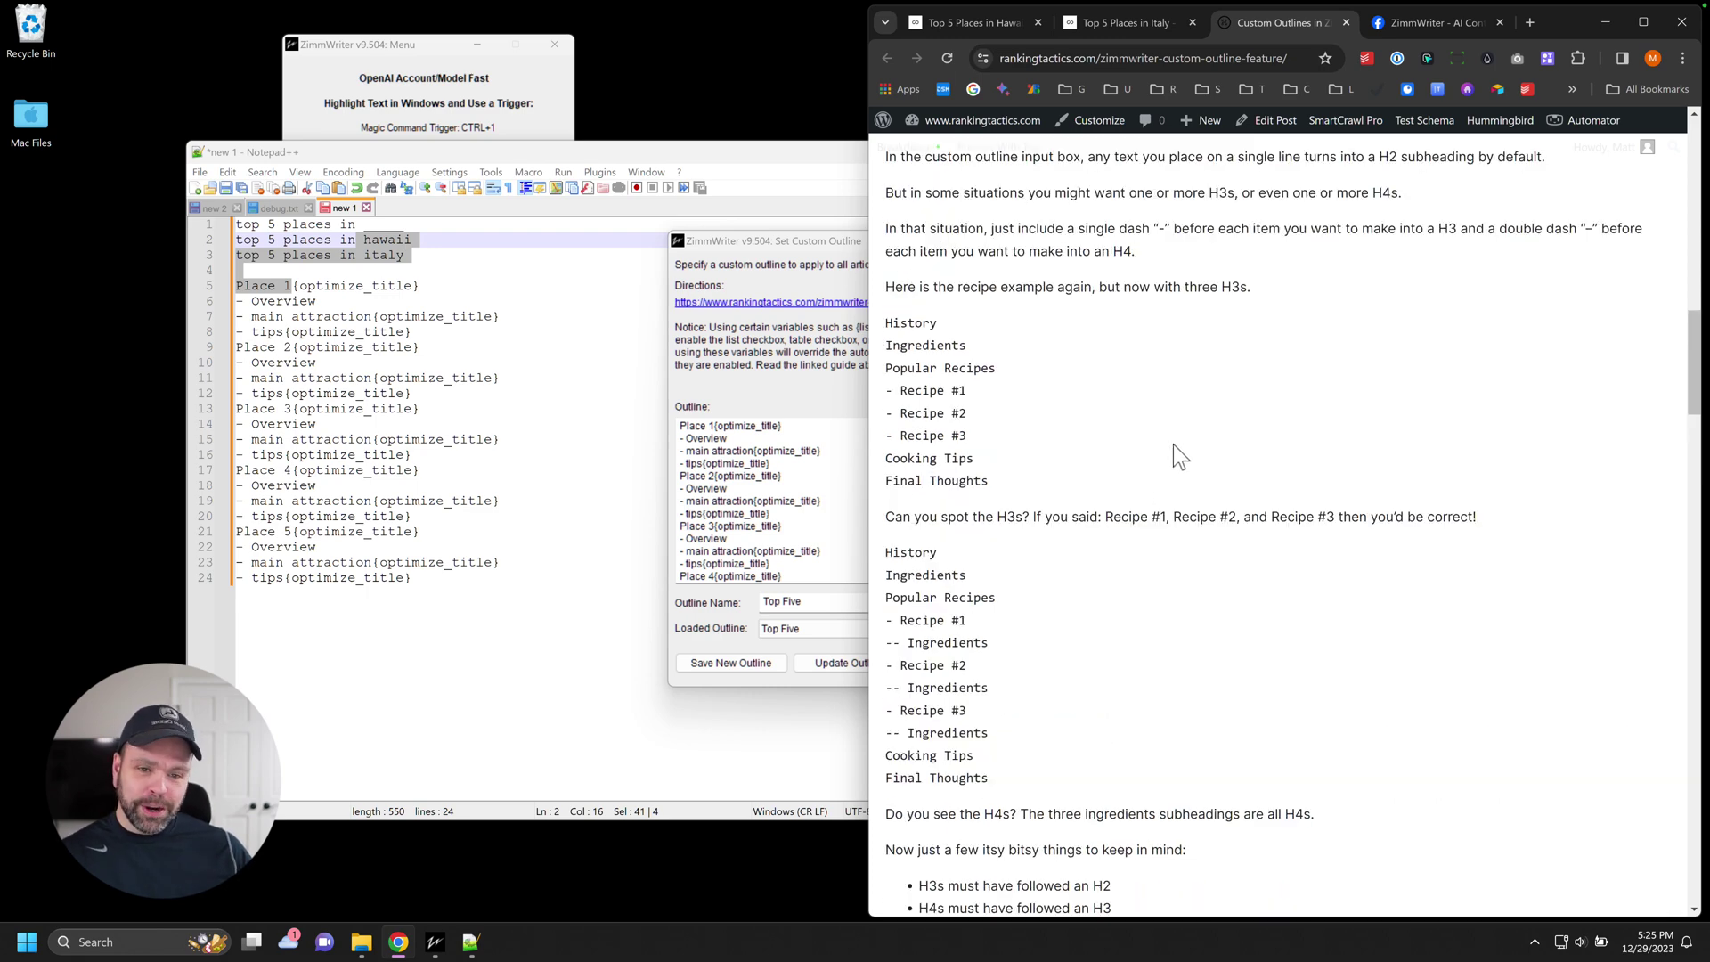
scroll(1164, 468, down, 6)
click(775, 464)
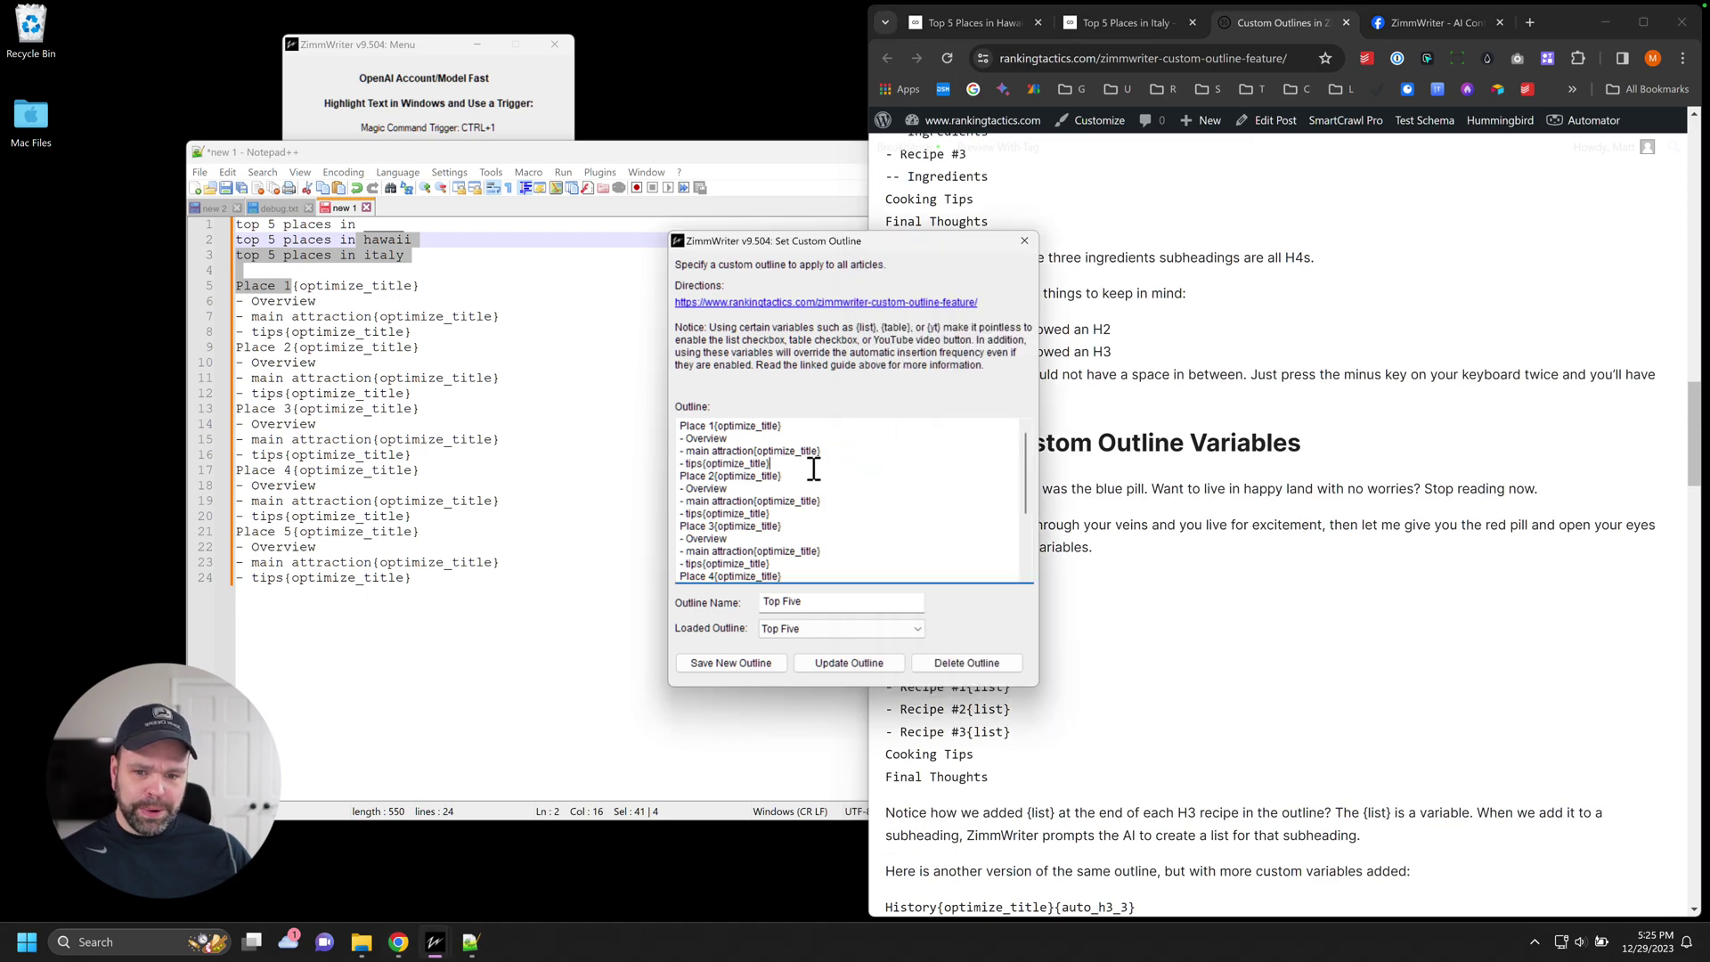
click(1167, 375)
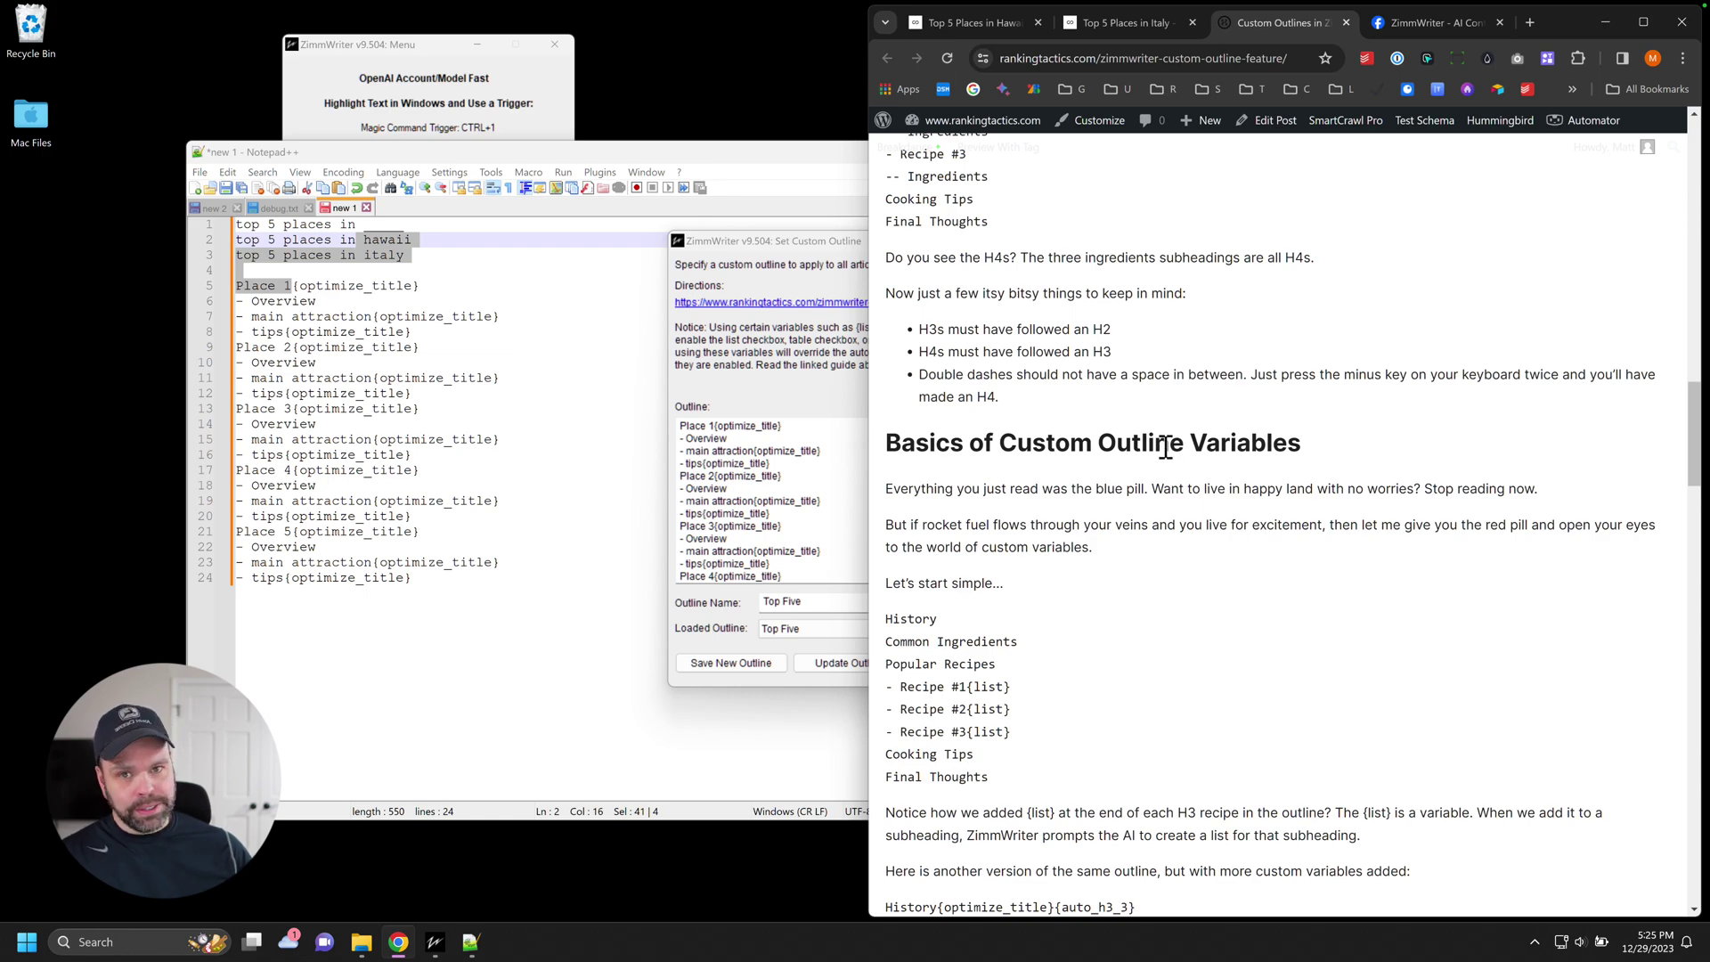
scroll(1167, 448, down, 20)
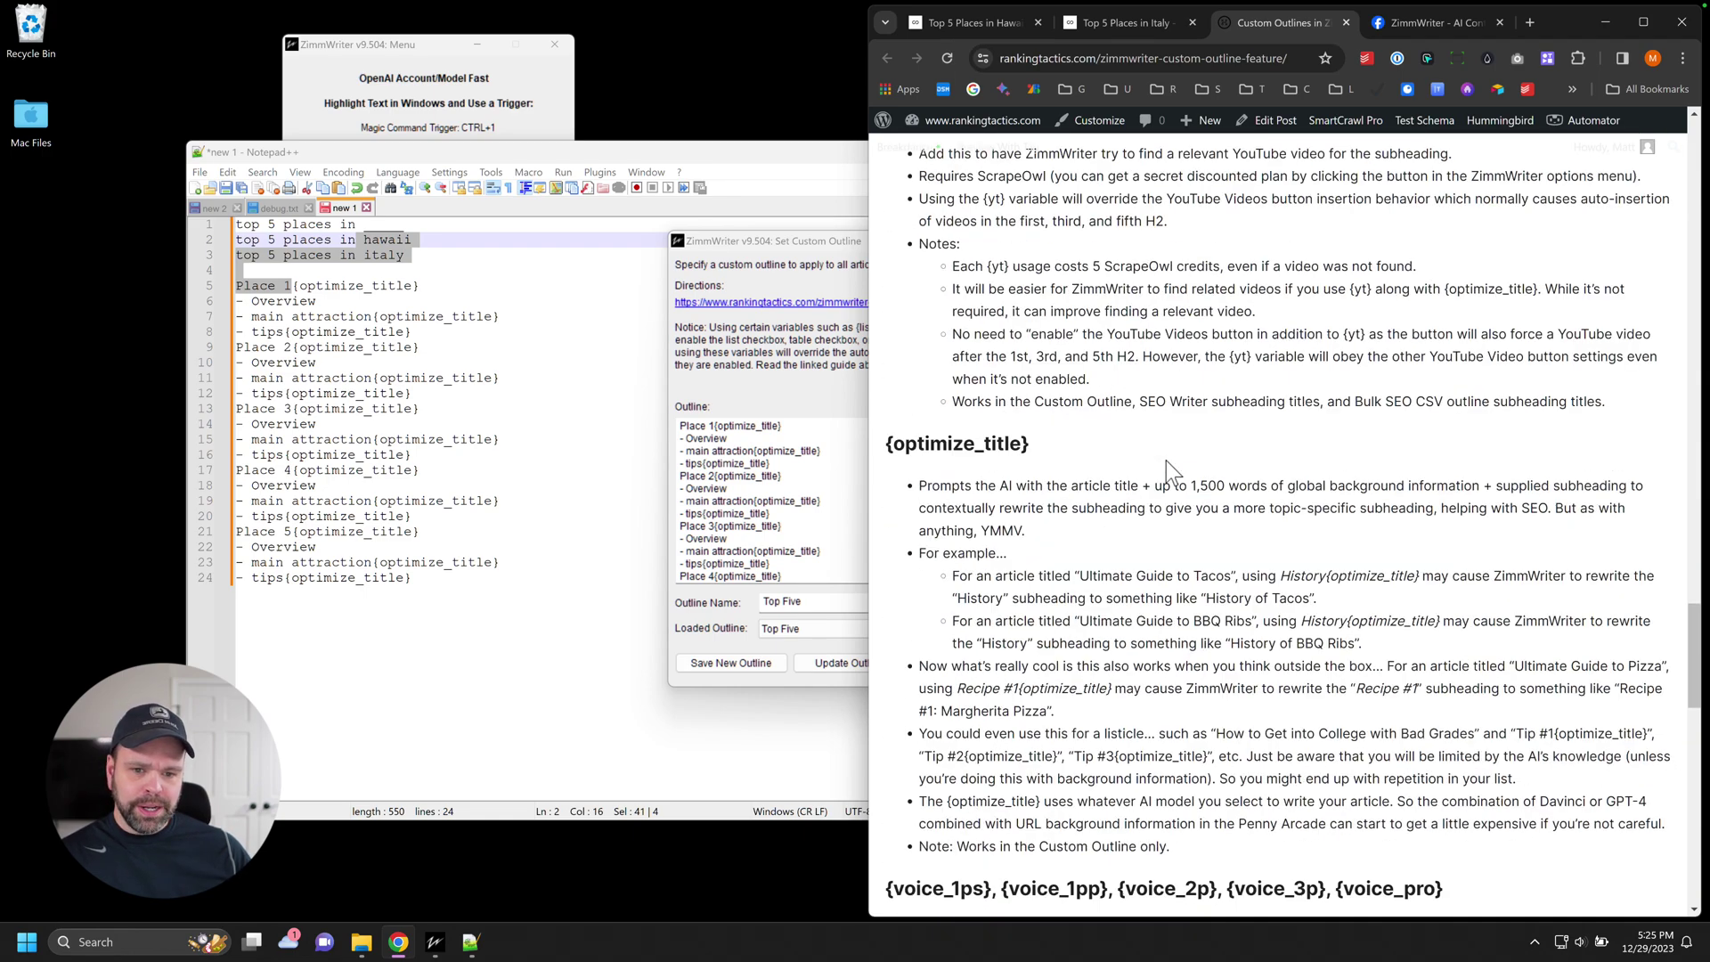
scroll(1156, 458, up, 10)
scroll(982, 367, down, 6)
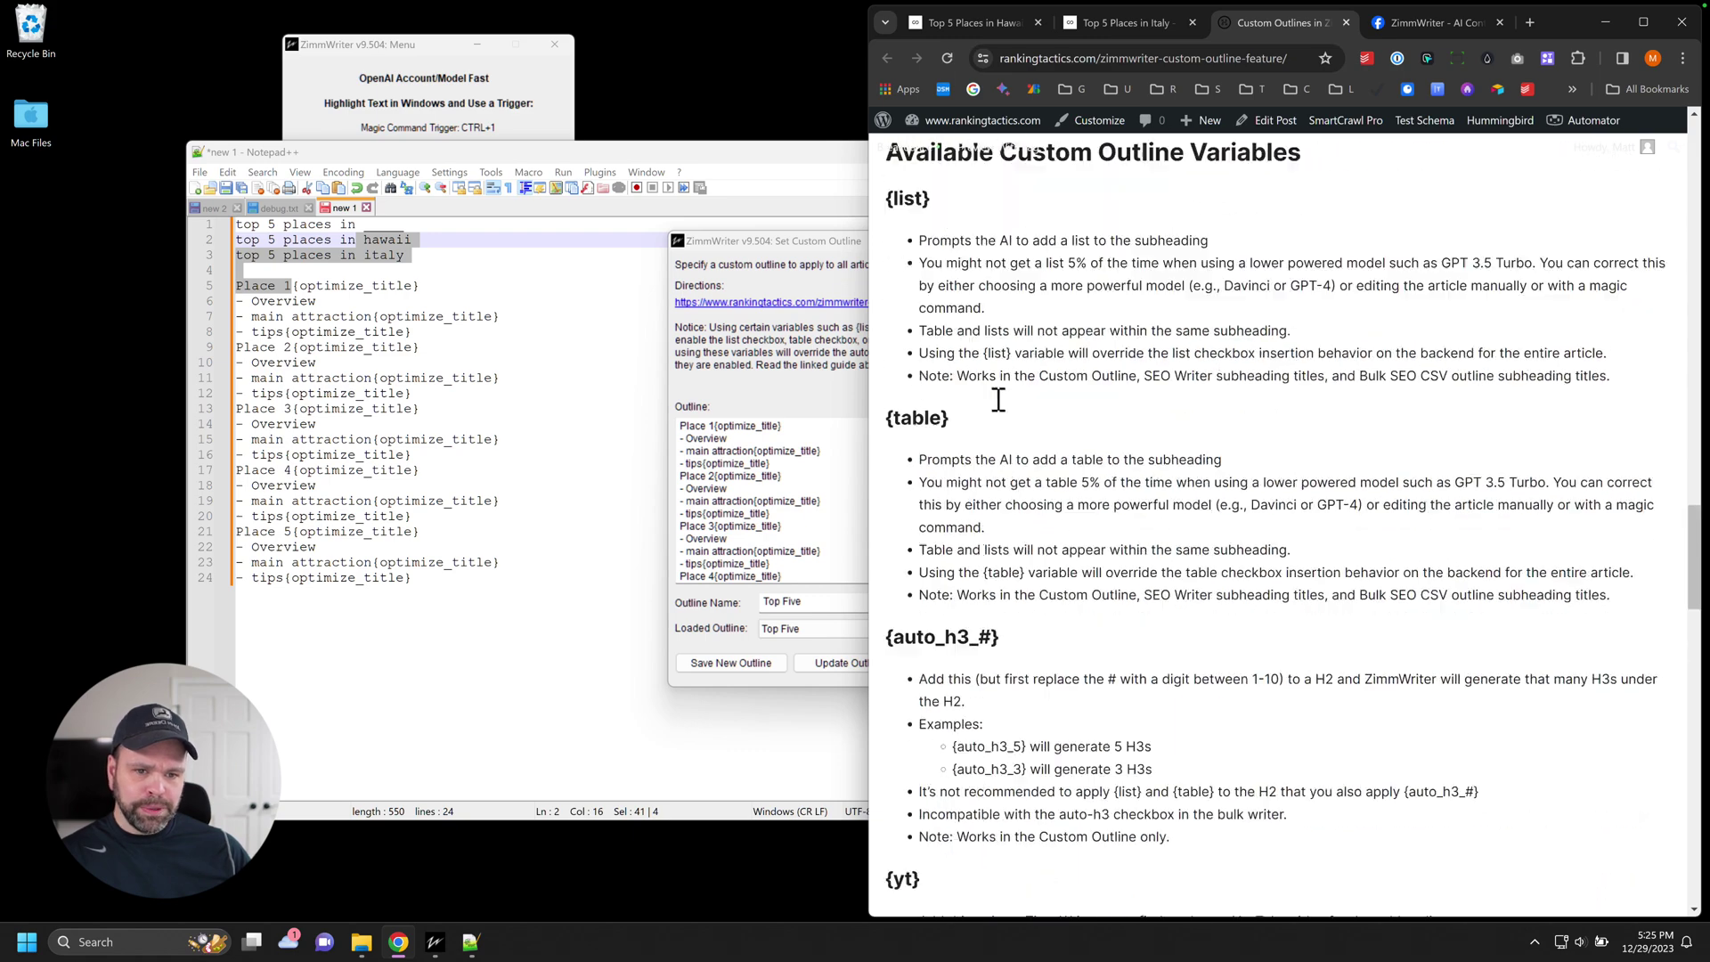
- Shift the custom outline dialog right and review the guide's variables examples like {list} and {yt}
click(749, 451)
drag(810, 241, 852, 221)
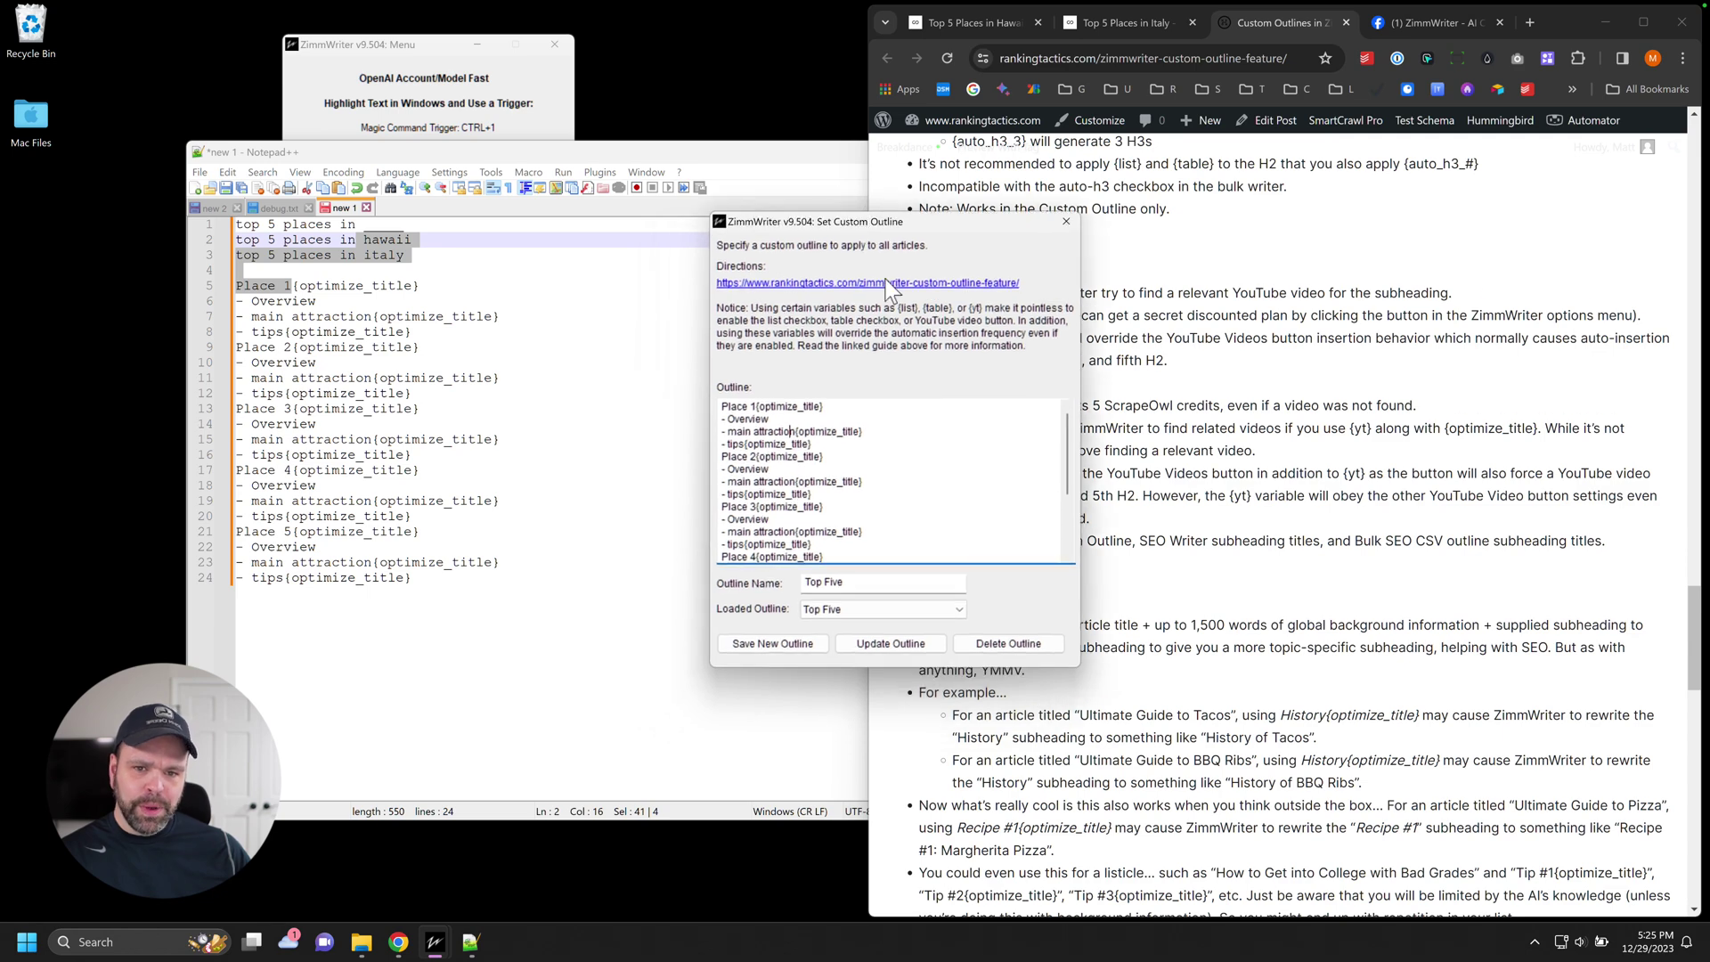
click(1102, 328)
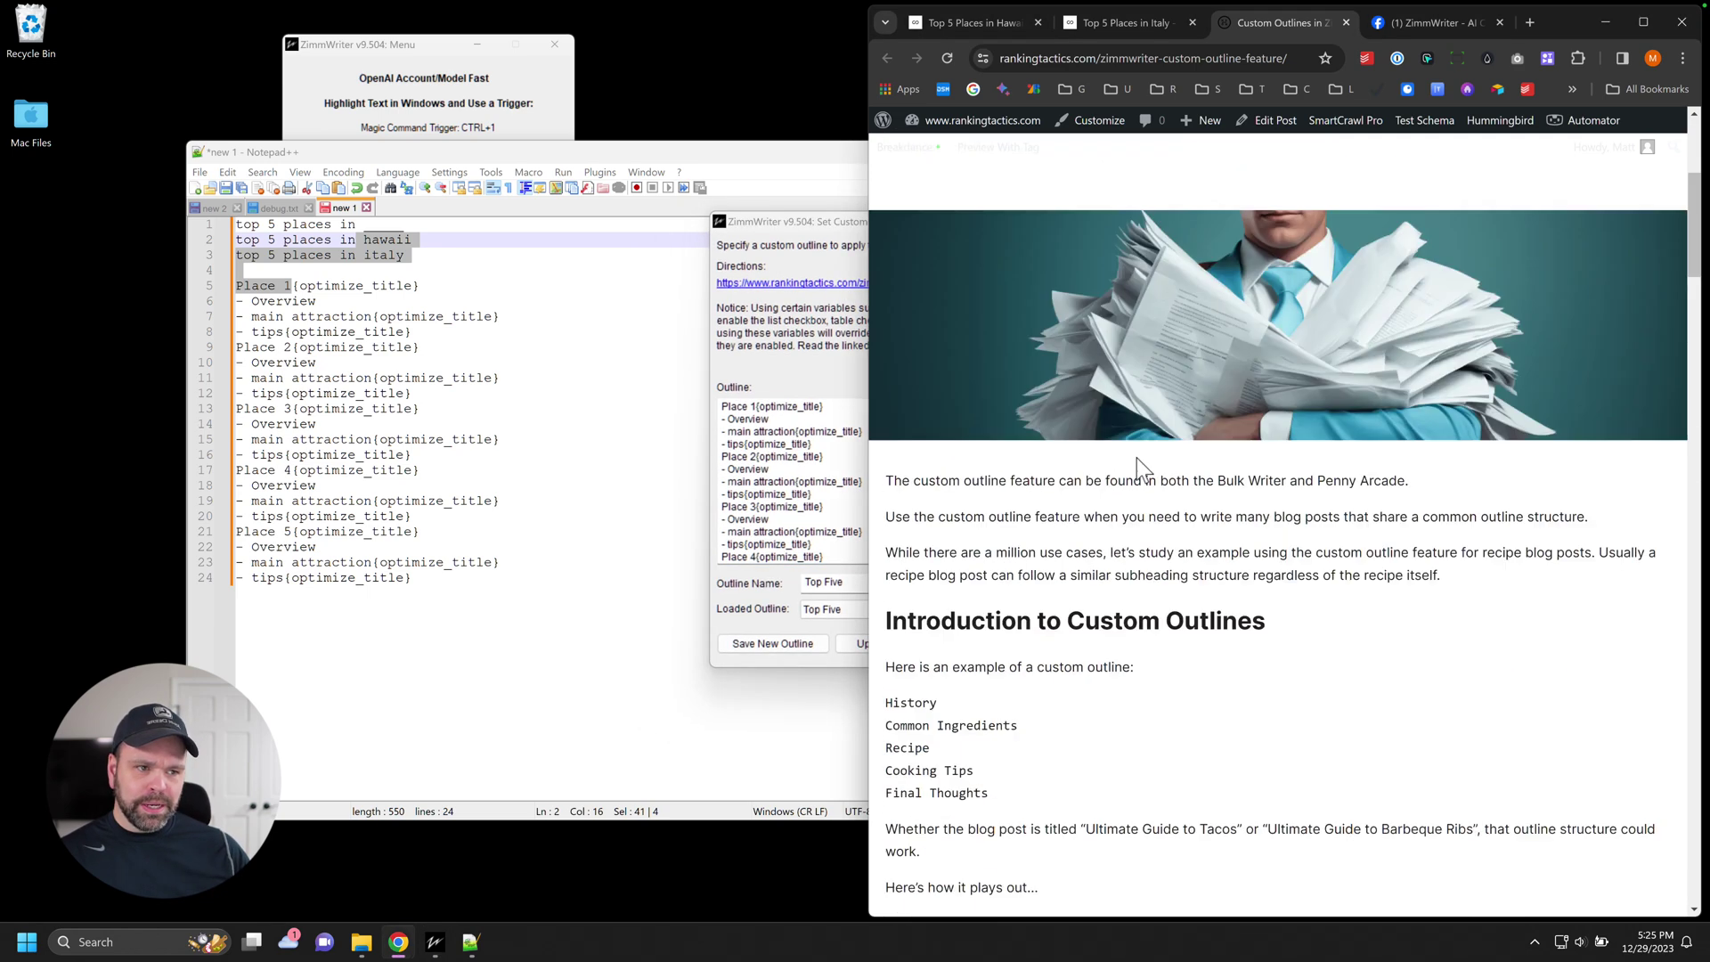
scroll(1137, 458, up, 5)
click(802, 292)
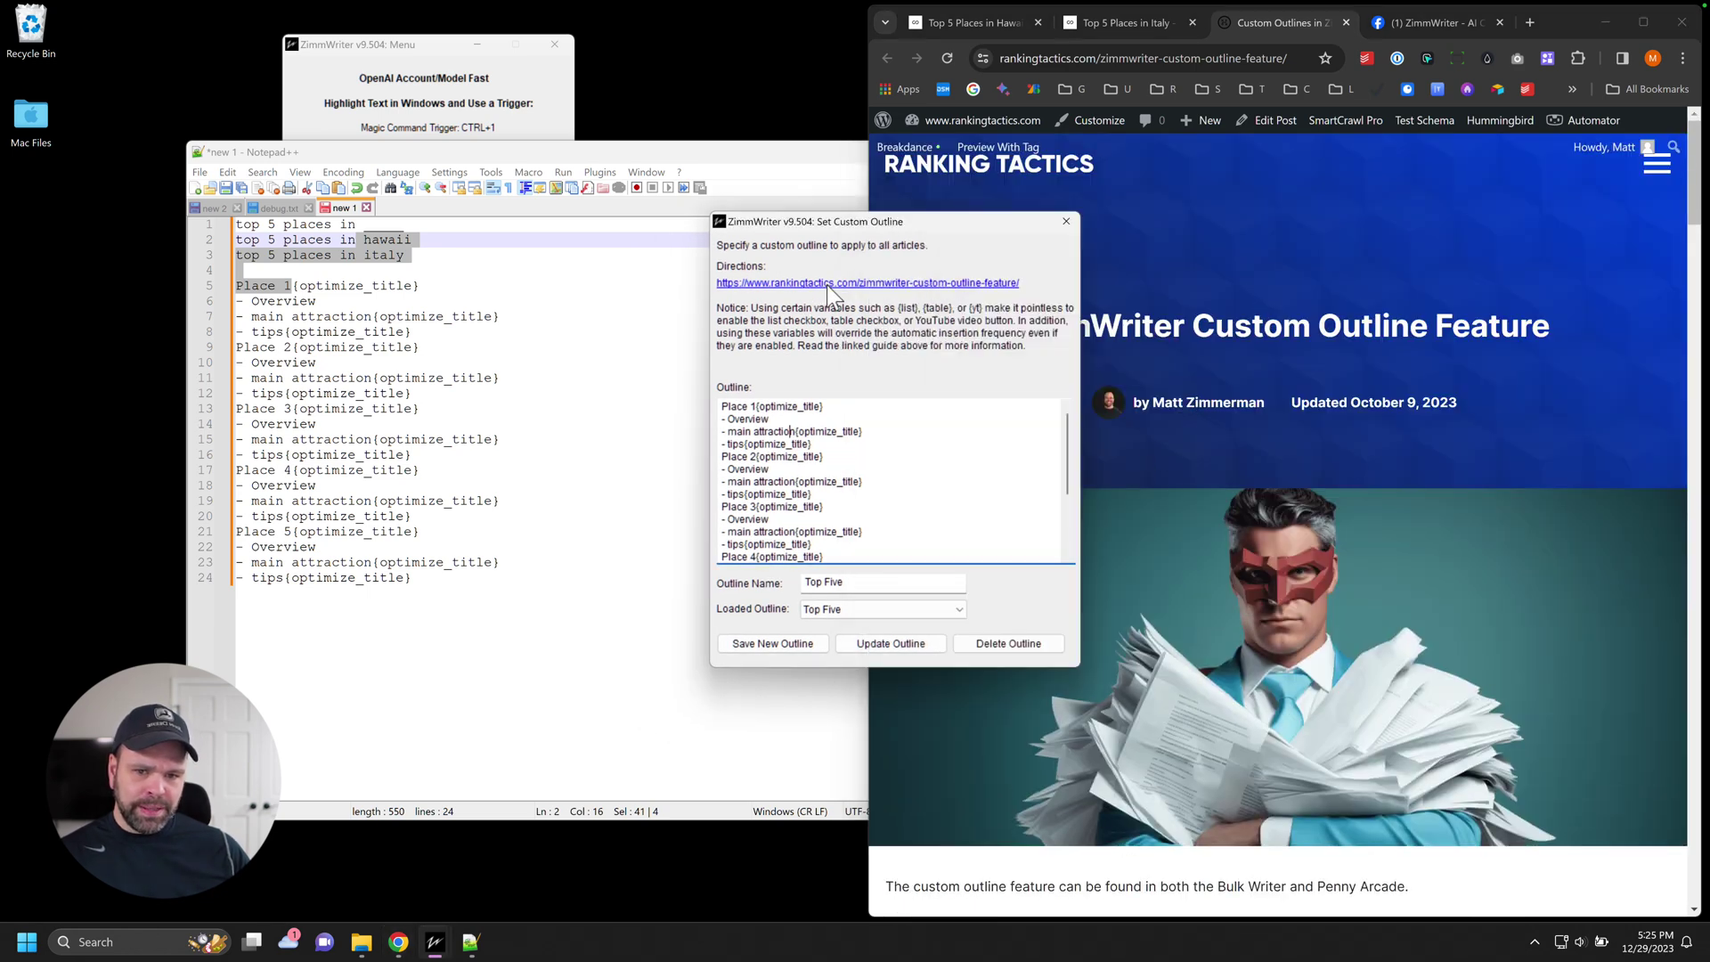
click(1324, 394)
scroll(1304, 510, down, 10)
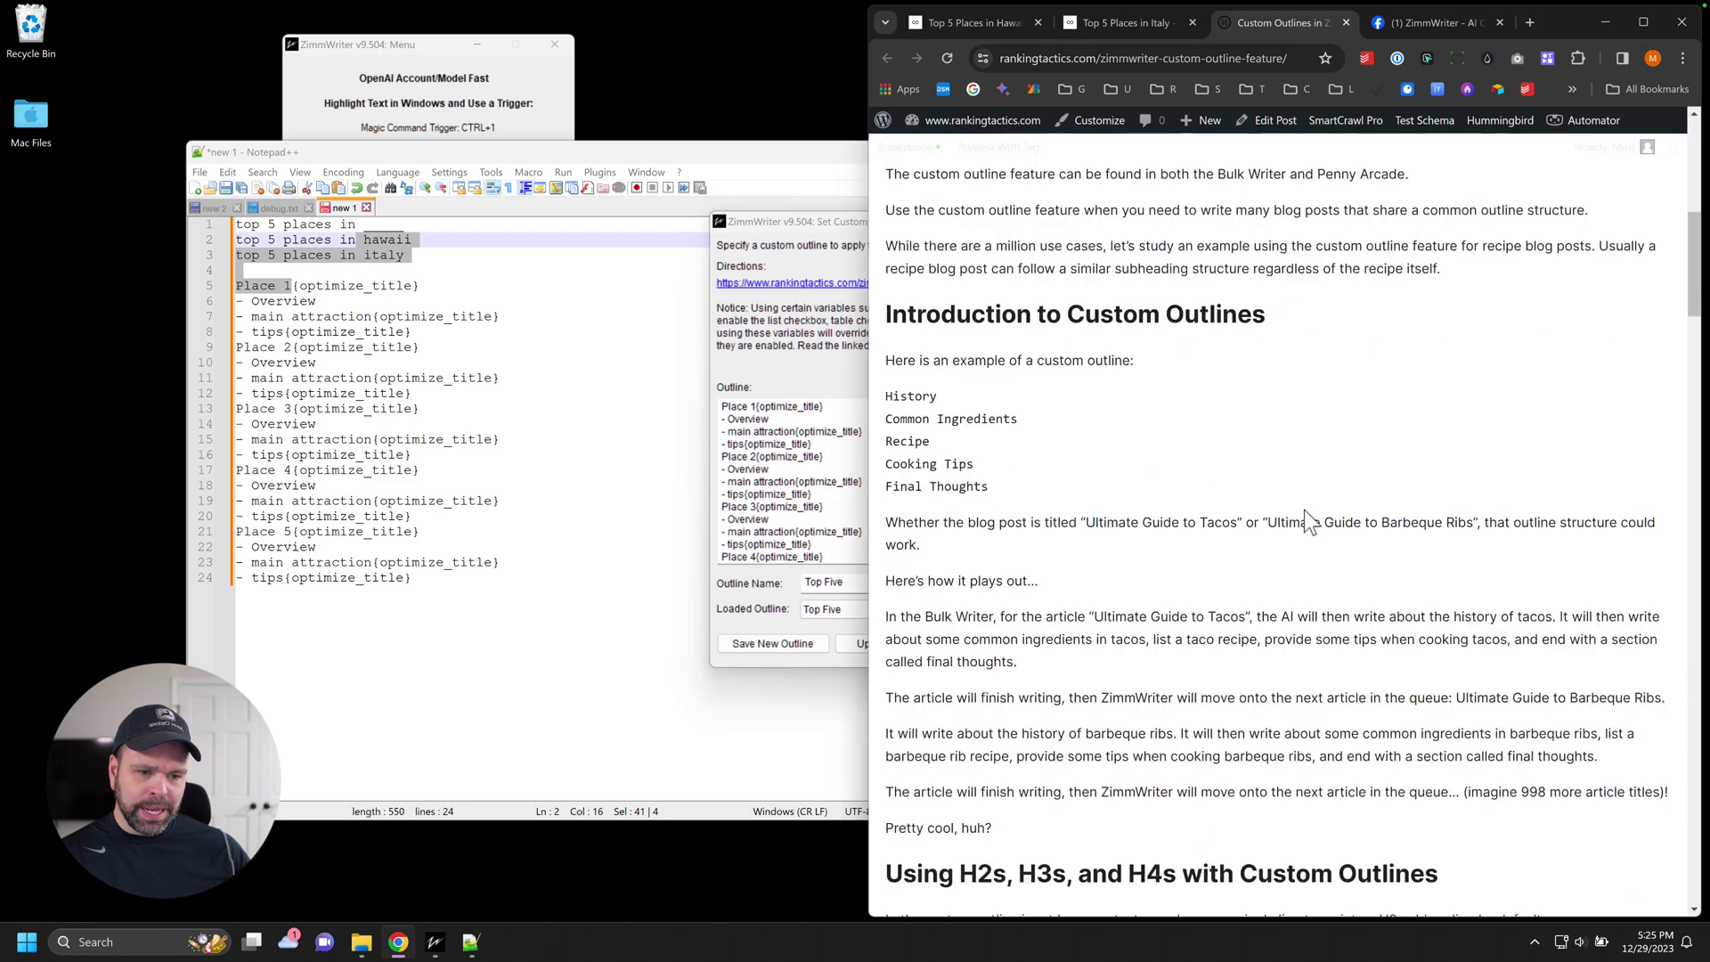
click(624, 392)
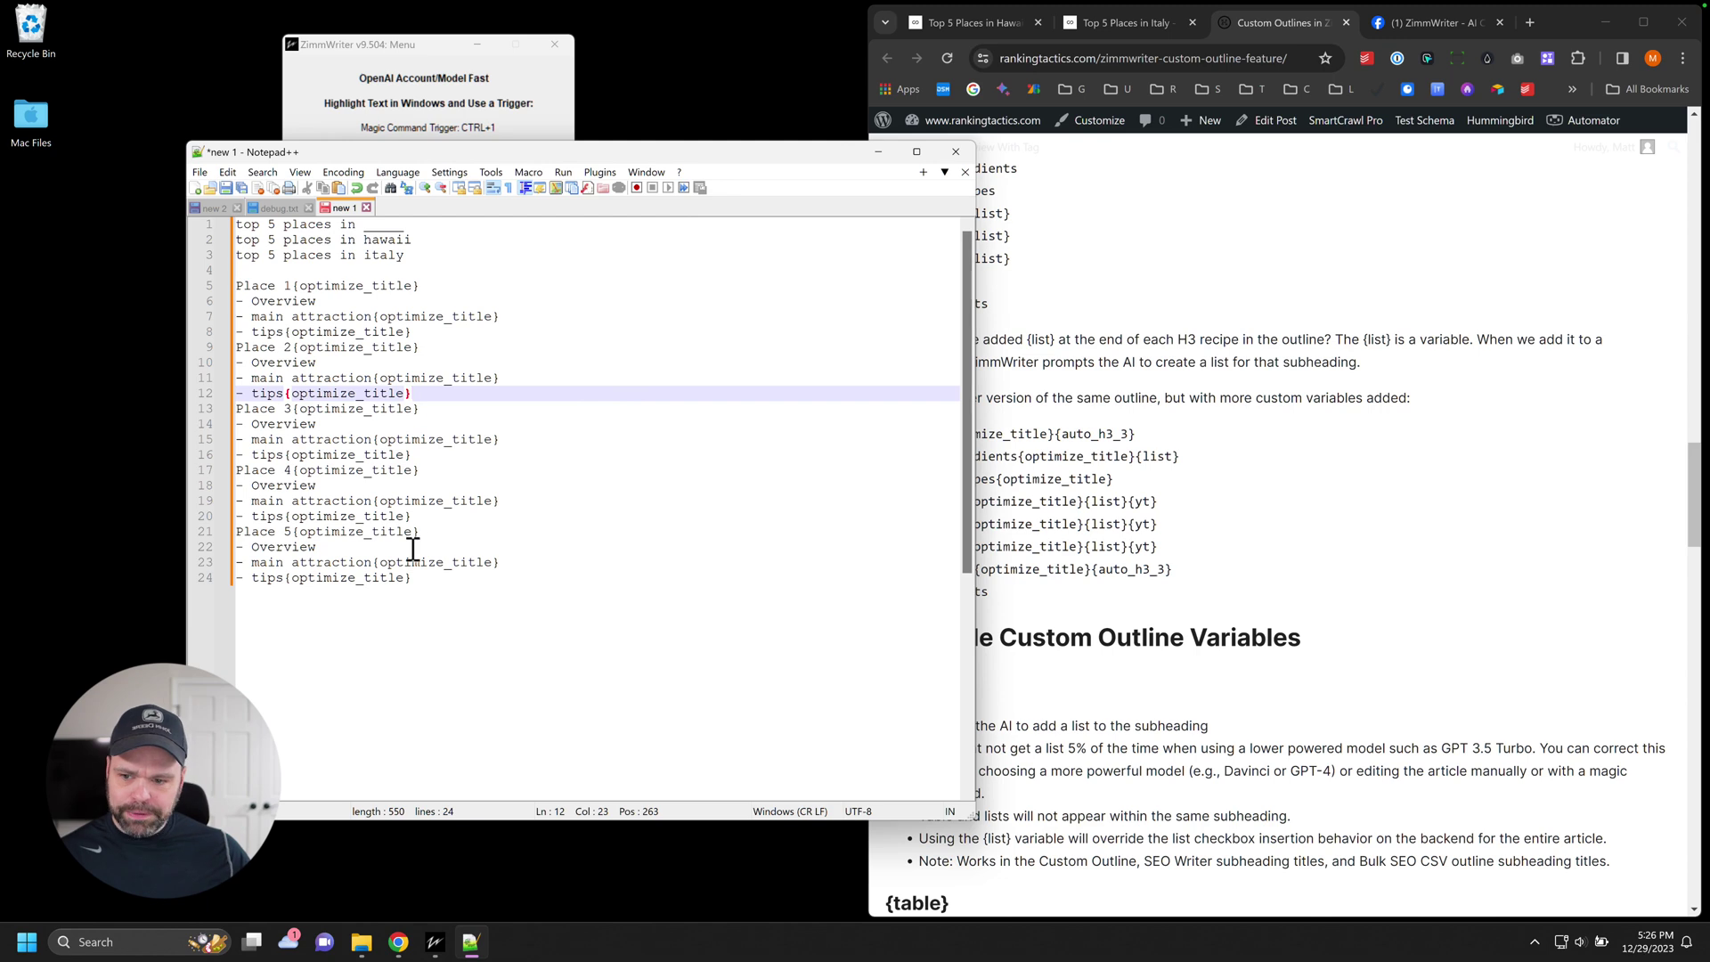
- Mark 'Place 1' and {optimize_title} on outline line 5 and scroll the guide to its {optimize_title} section
double_click(289, 285)
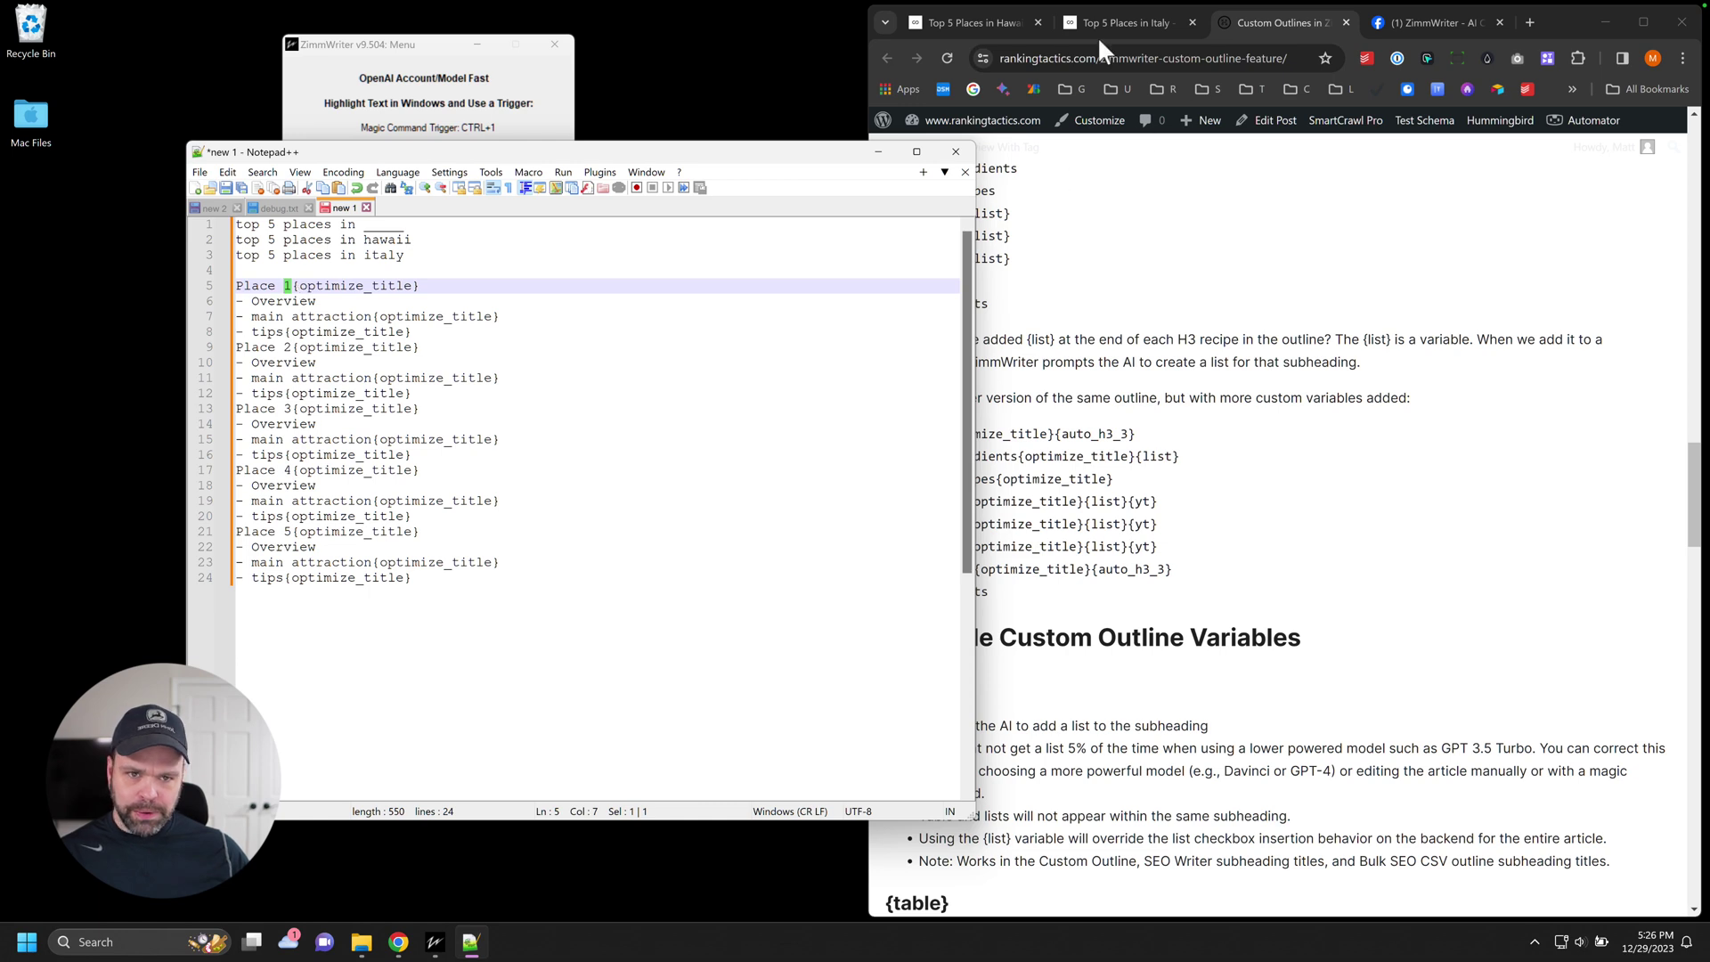
click(352, 334)
drag(291, 285, 418, 285)
click(1276, 487)
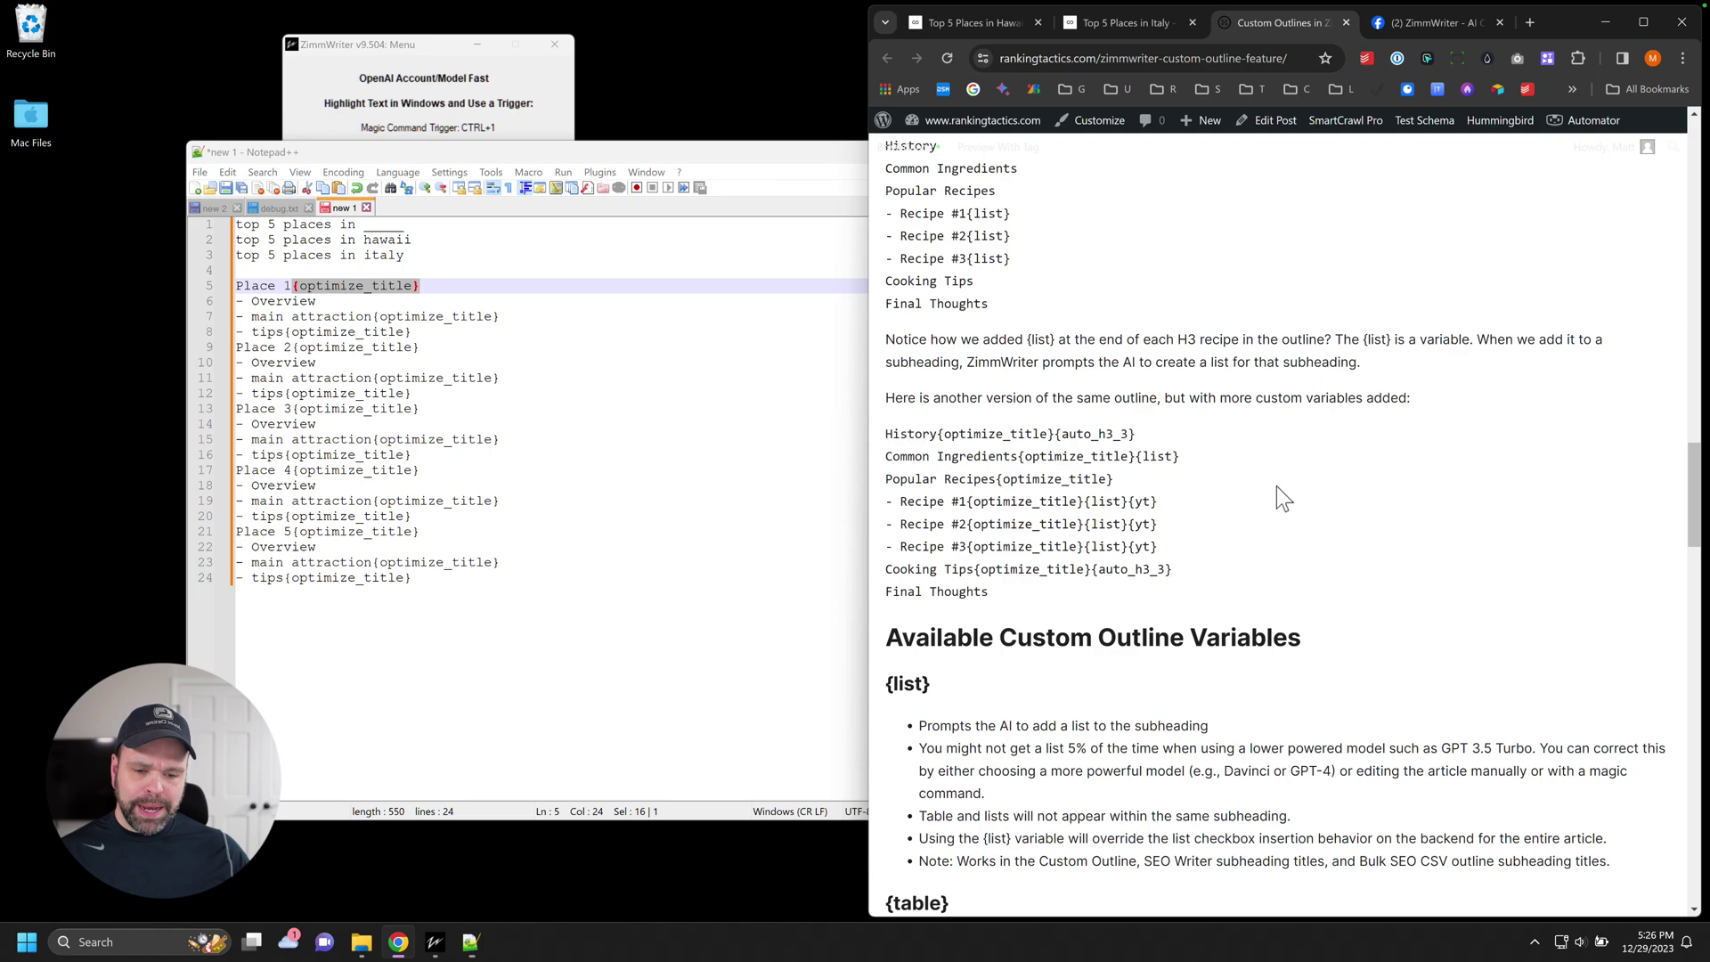
scroll(1247, 584, down, 7)
scroll(1245, 583, down, 10)
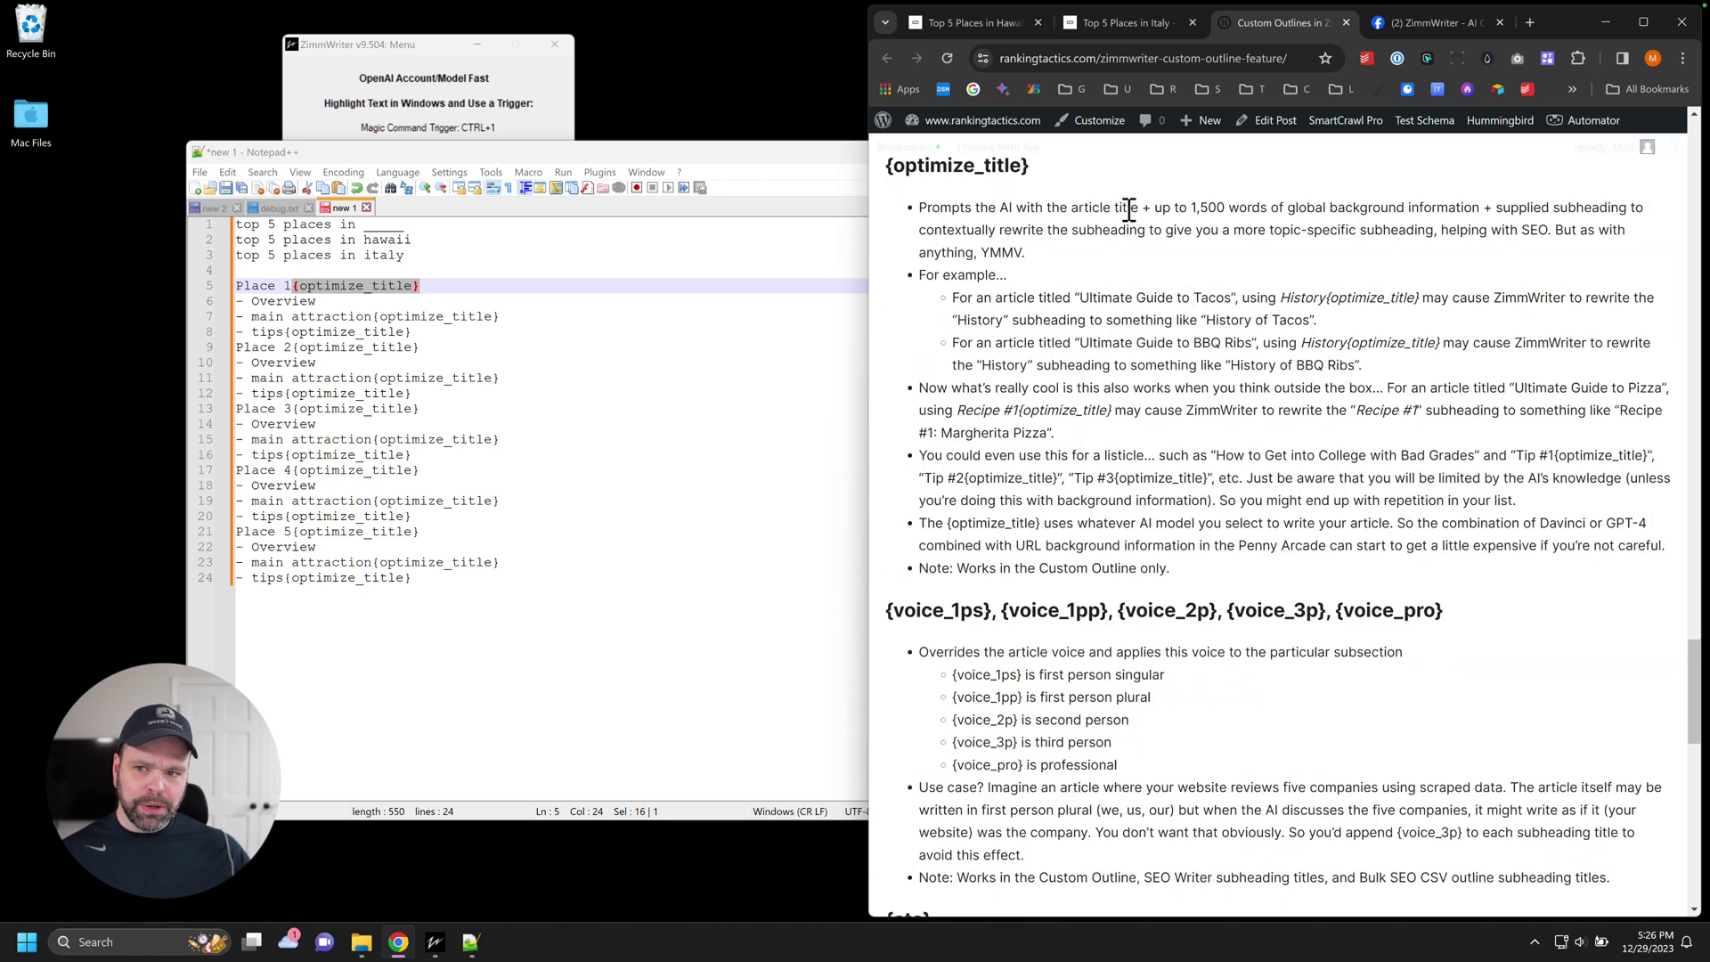
- Highlight the guide's 1,500 words background-information phrase and compare 'Place 1' with the Hawaii title line
drag(236, 240, 434, 242)
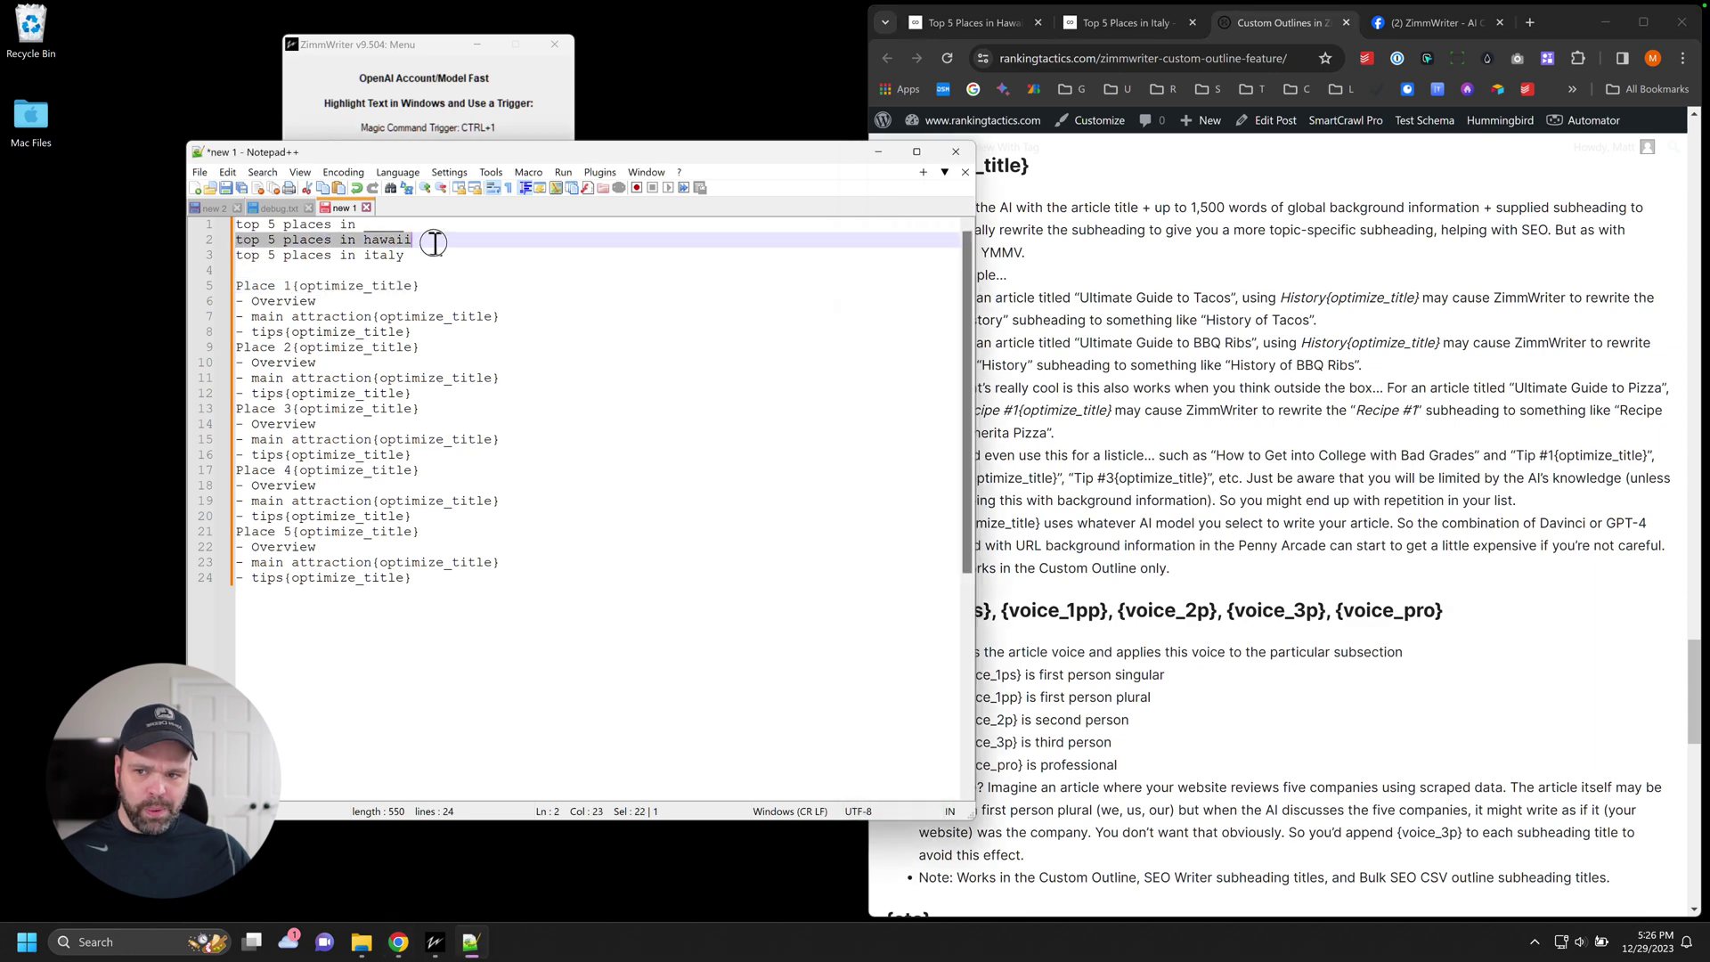
drag(1155, 206, 1483, 196)
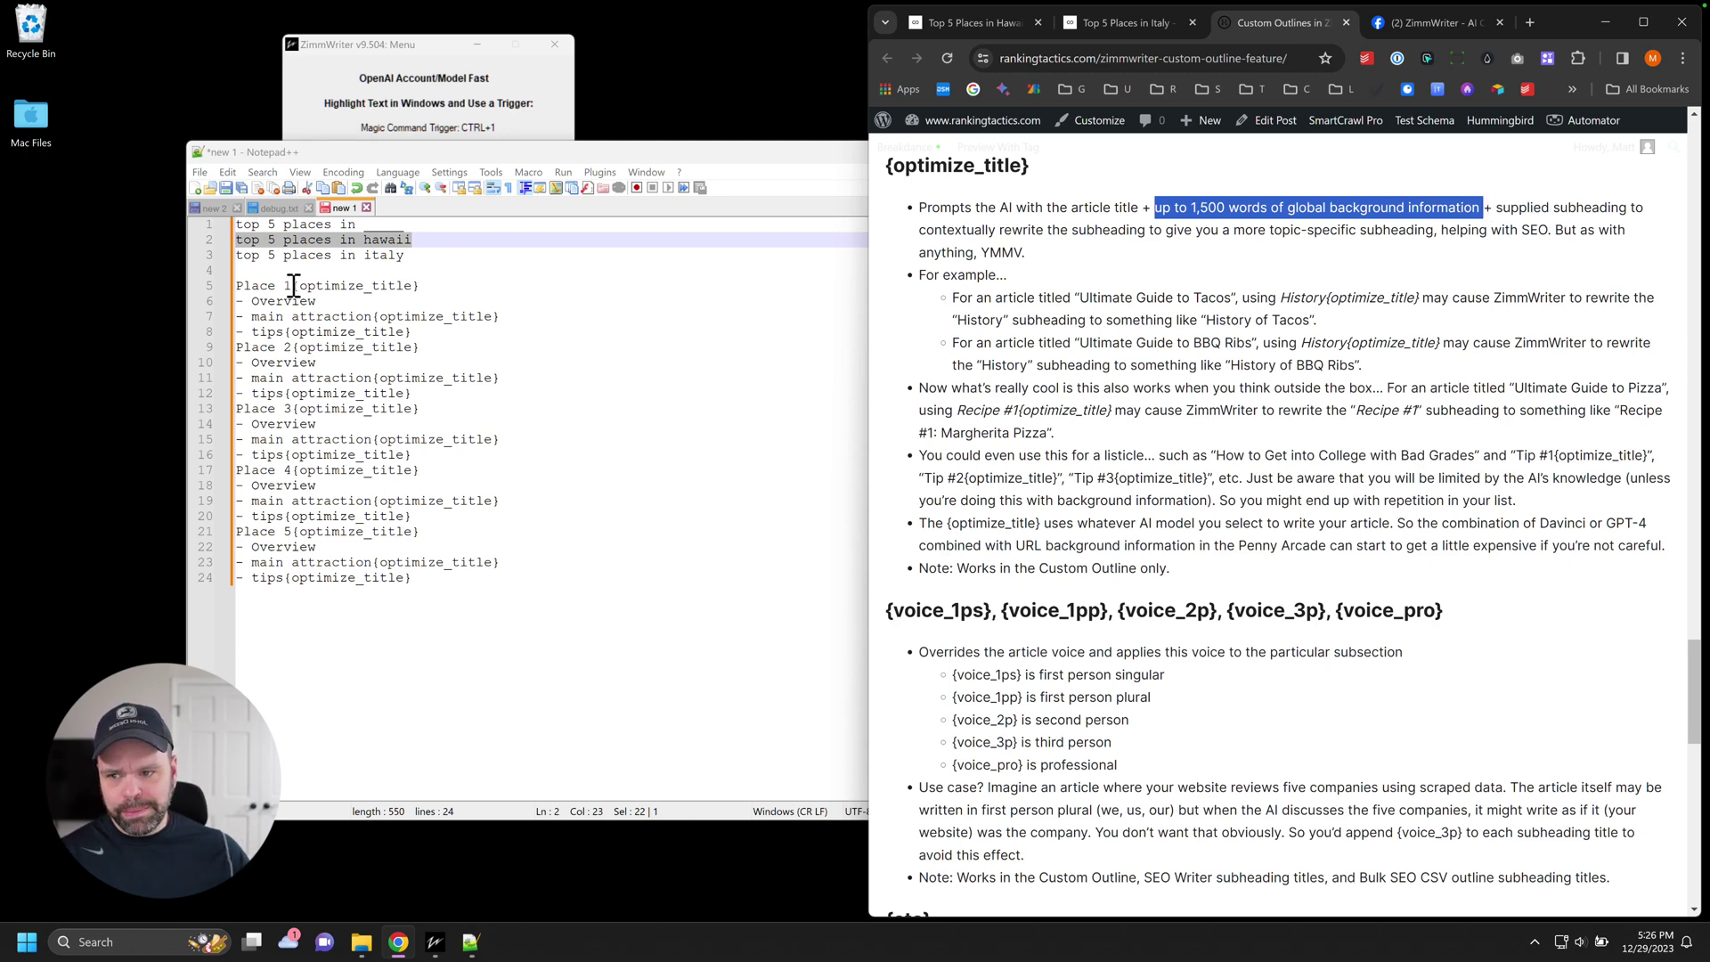
drag(294, 285, 234, 289)
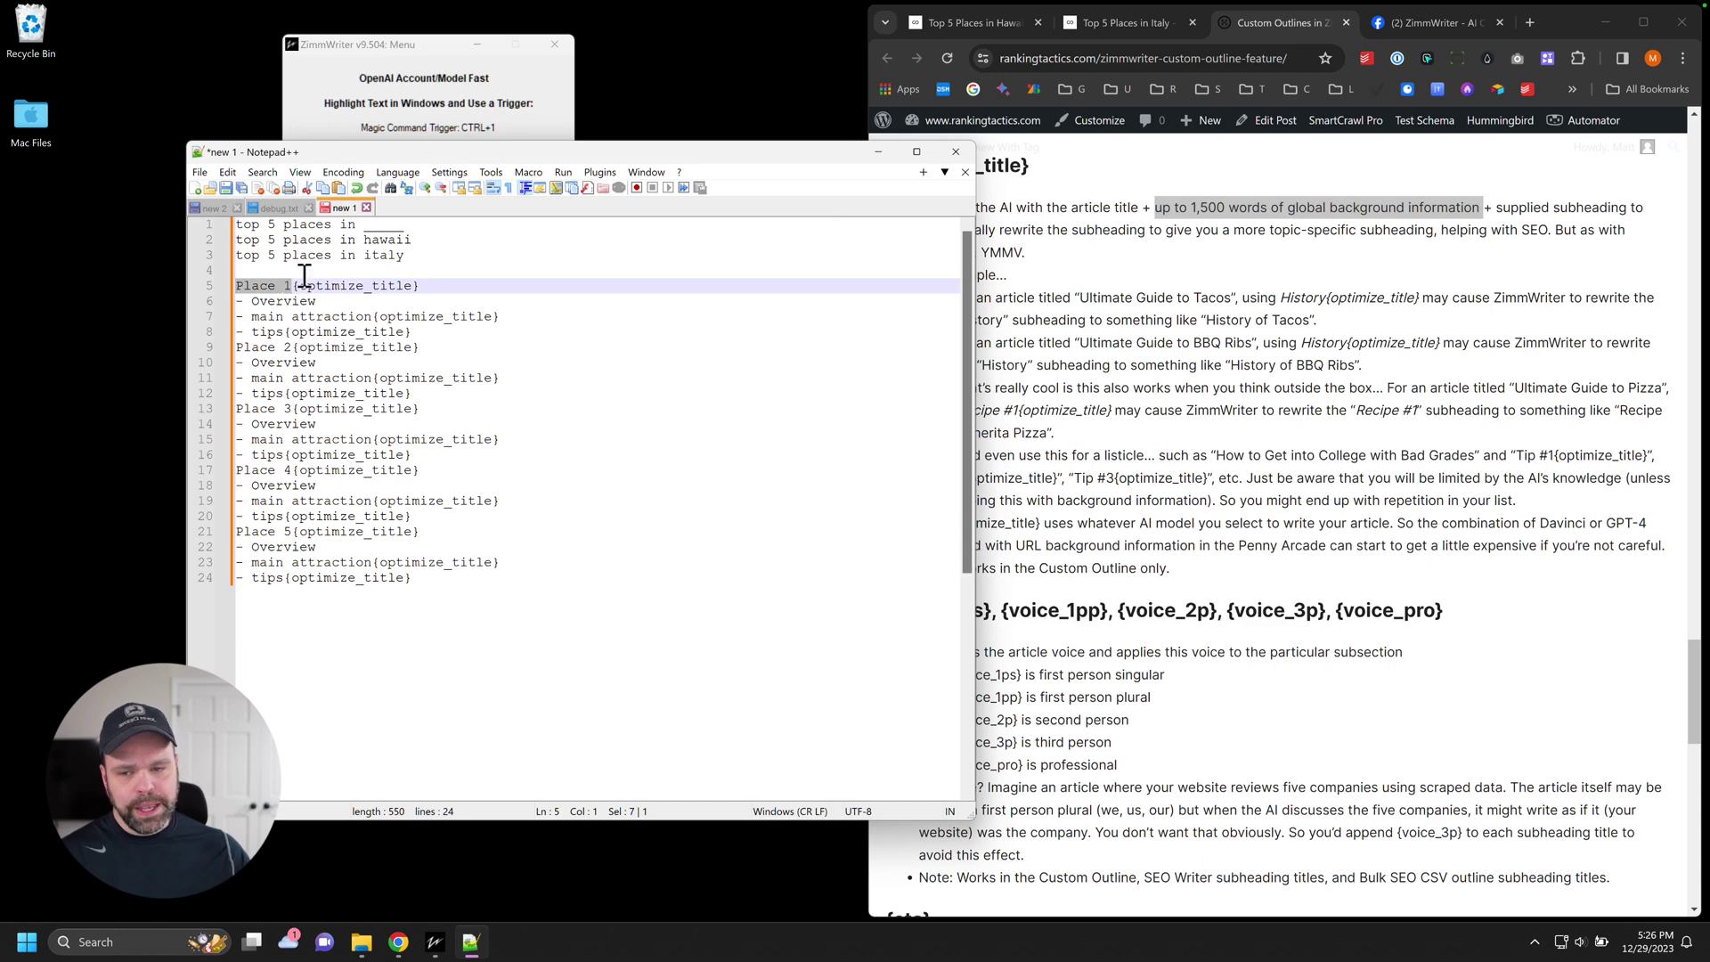
drag(414, 240, 234, 241)
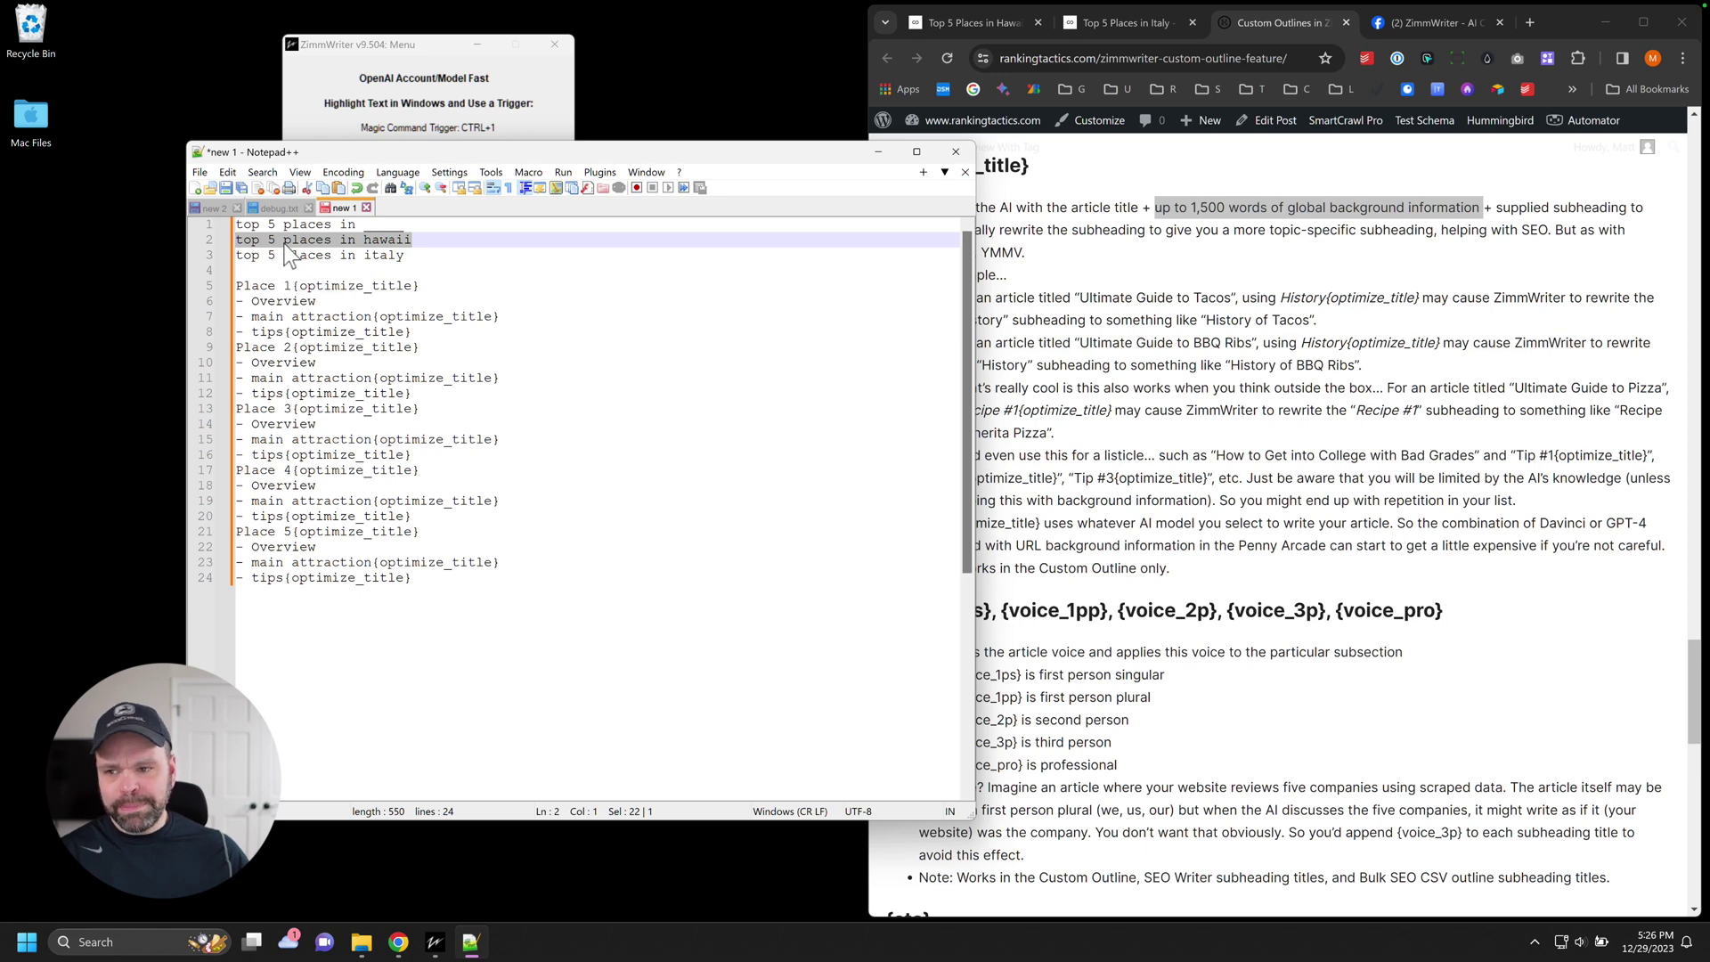
drag(293, 285, 234, 281)
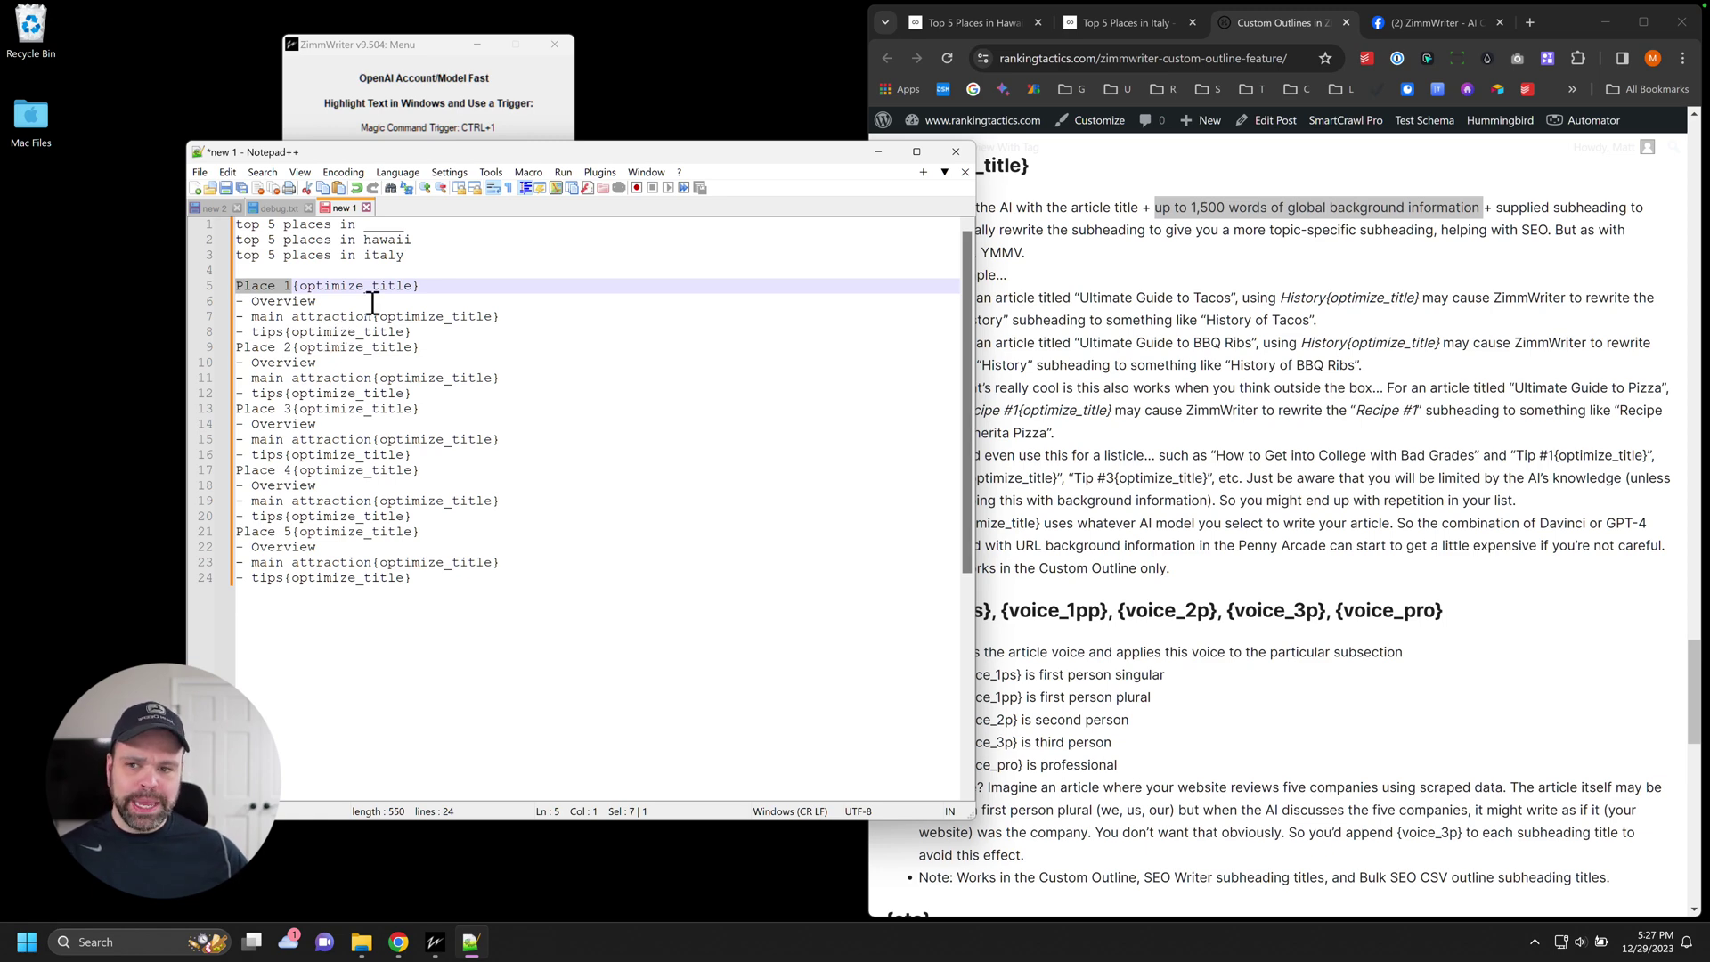
drag(412, 240, 235, 285)
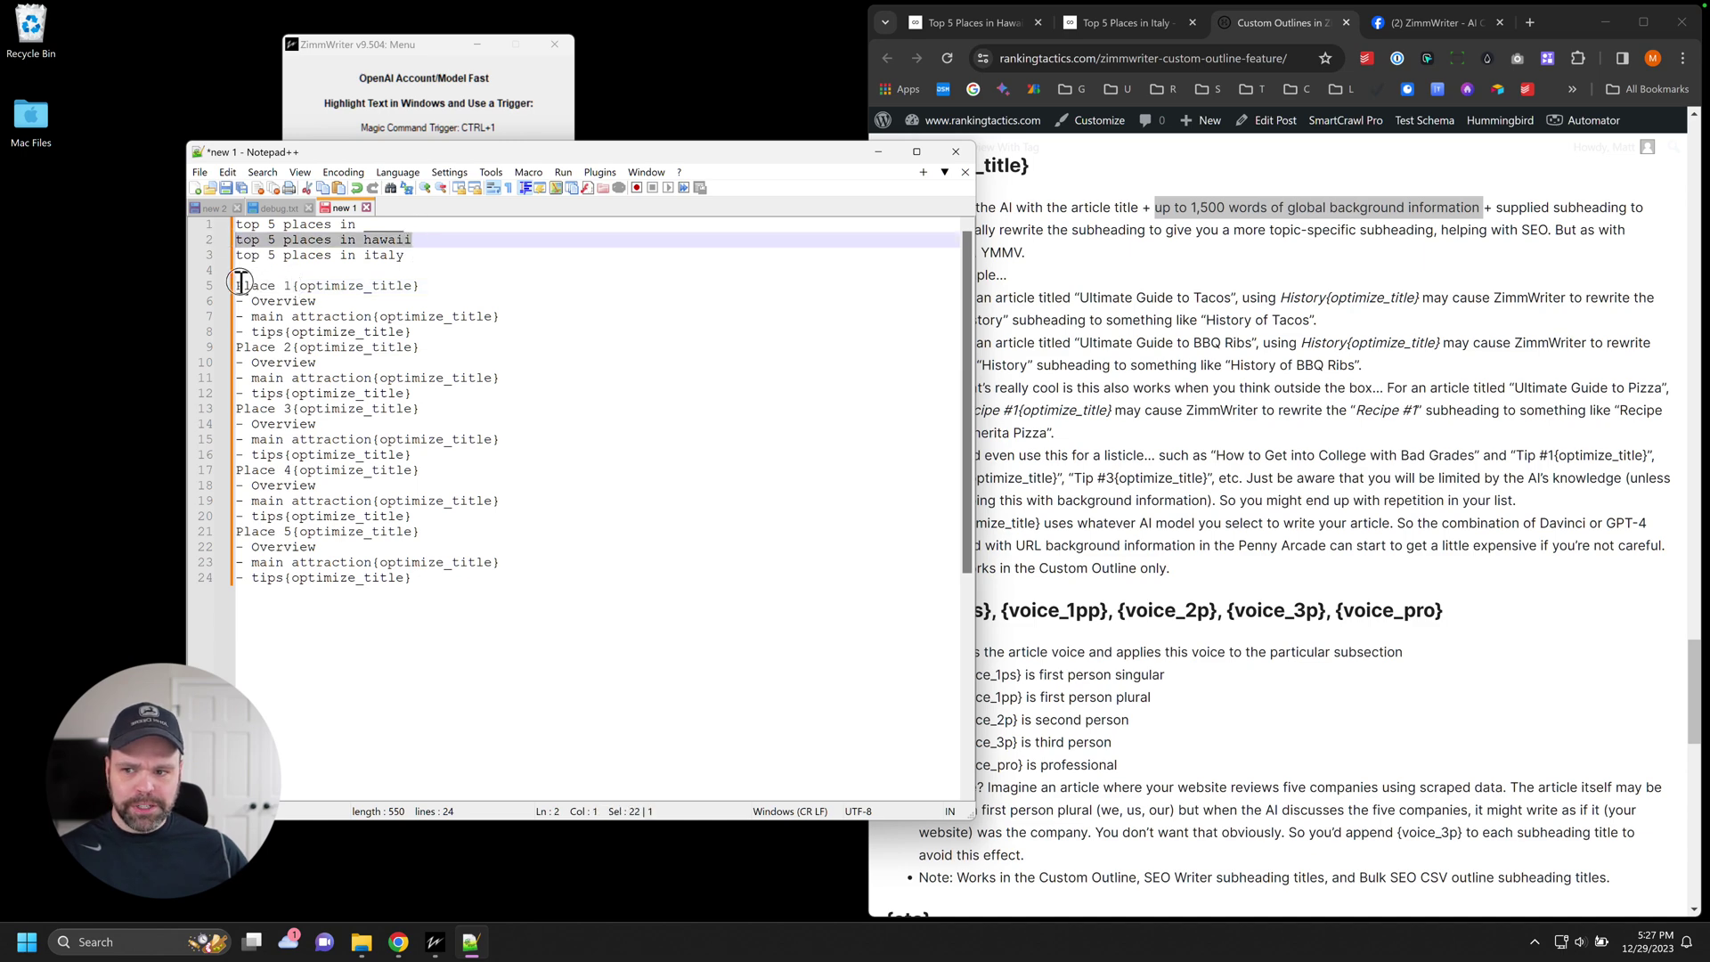
click(942, 20)
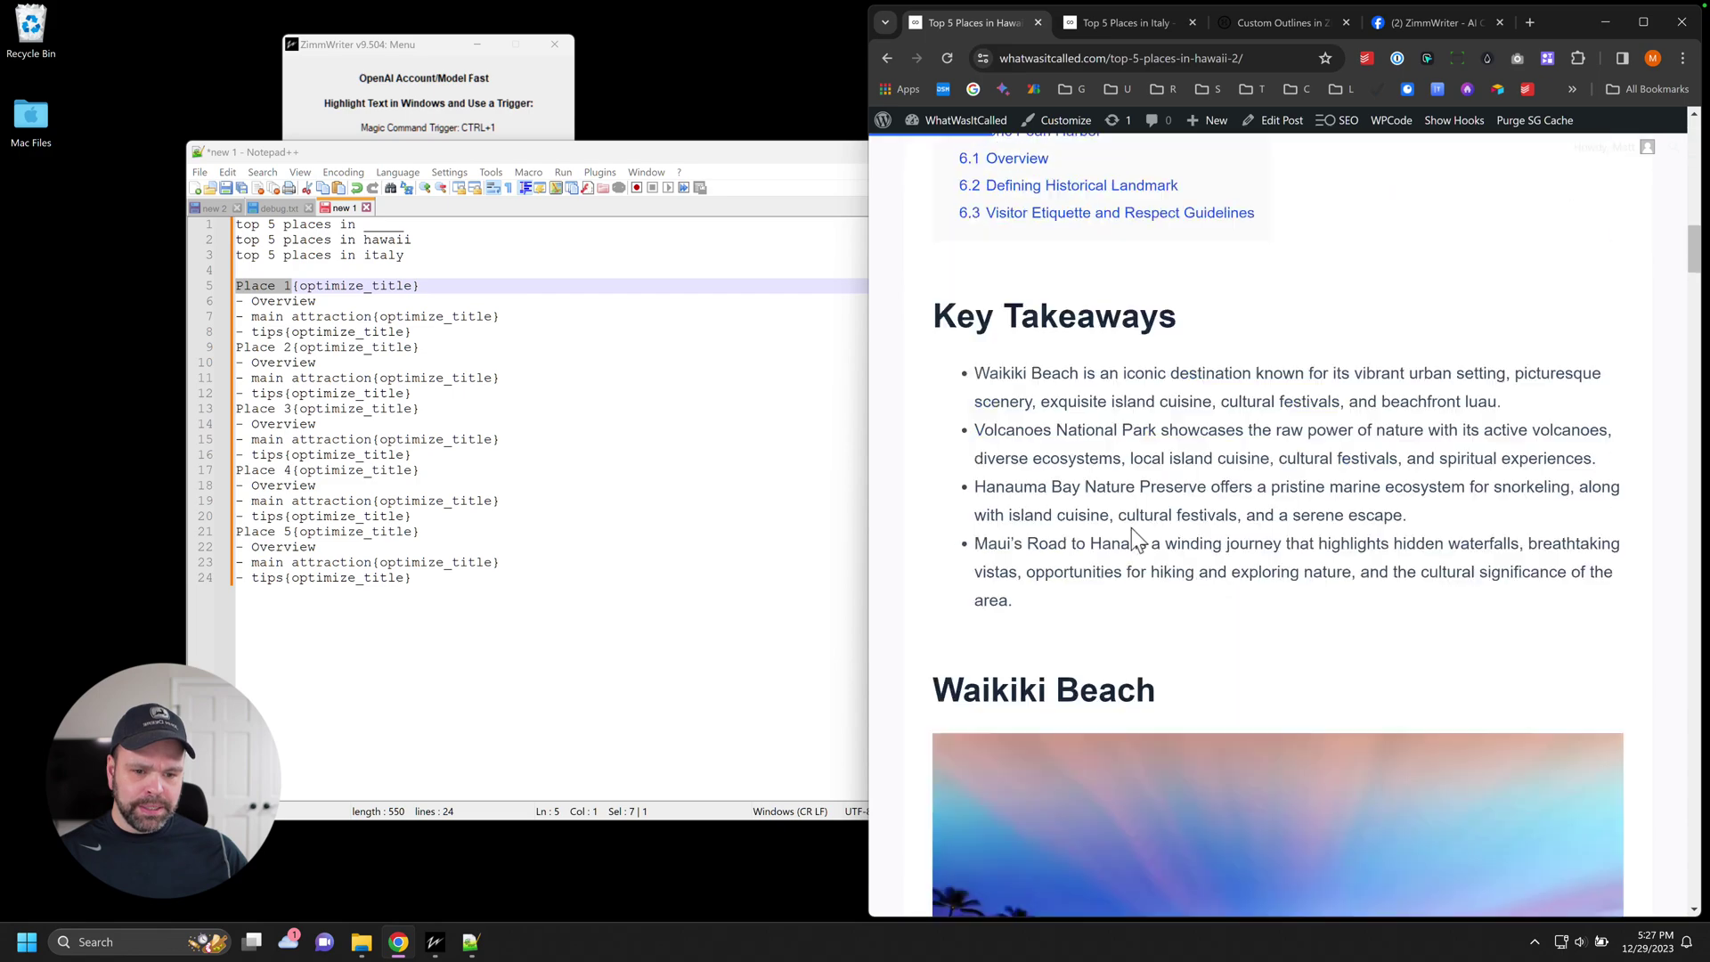
- Scroll the Hawaii article to the Hanauma Bay Nature Preserve heading and compare it with the outline's Place 2 line
scroll(966, 461, down, 3)
drag(292, 346, 233, 347)
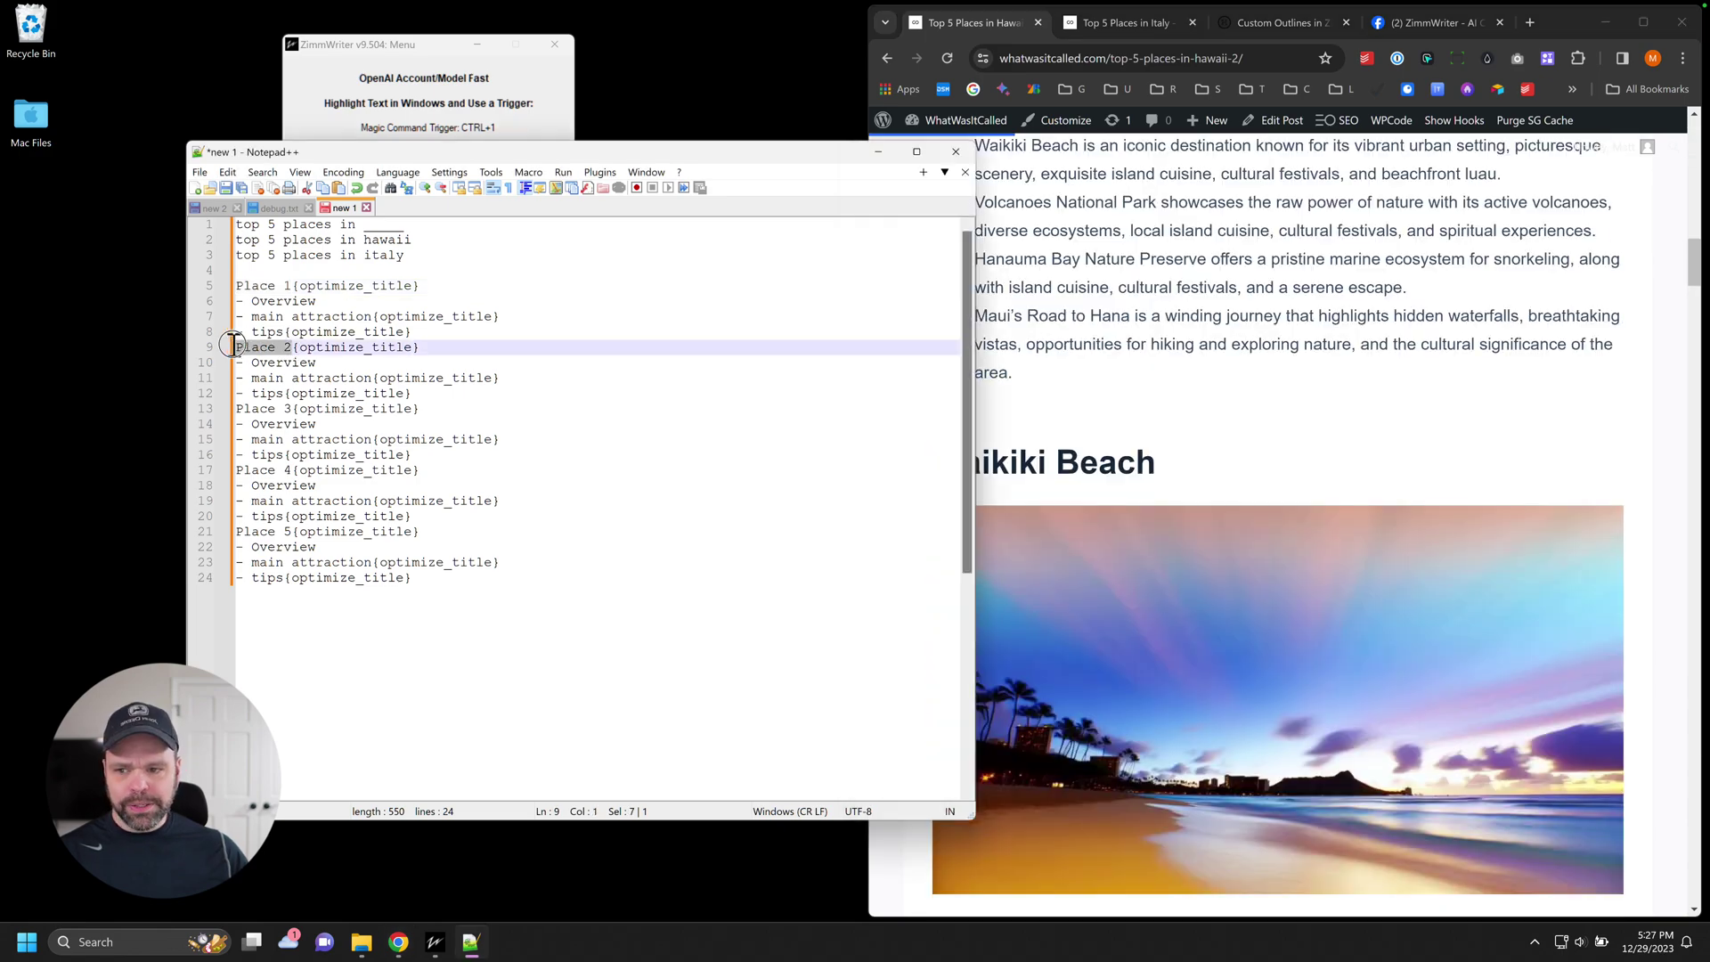
click(1393, 293)
scroll(1319, 388, down, 20)
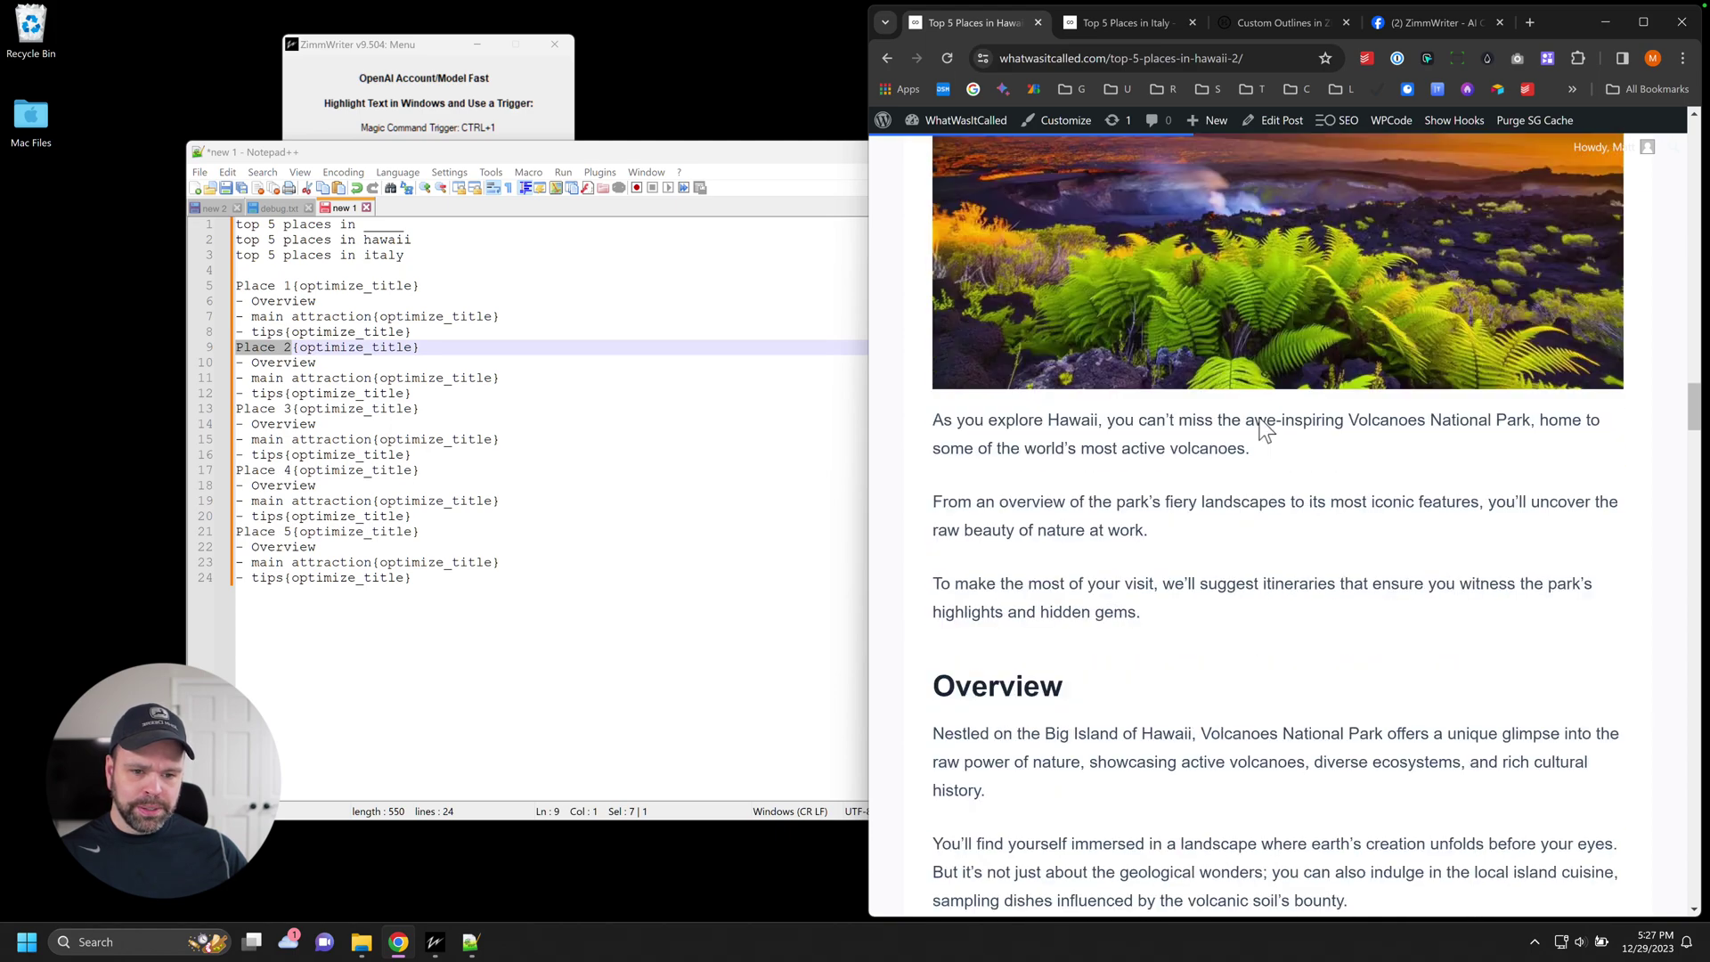
scroll(1247, 419, up, 5)
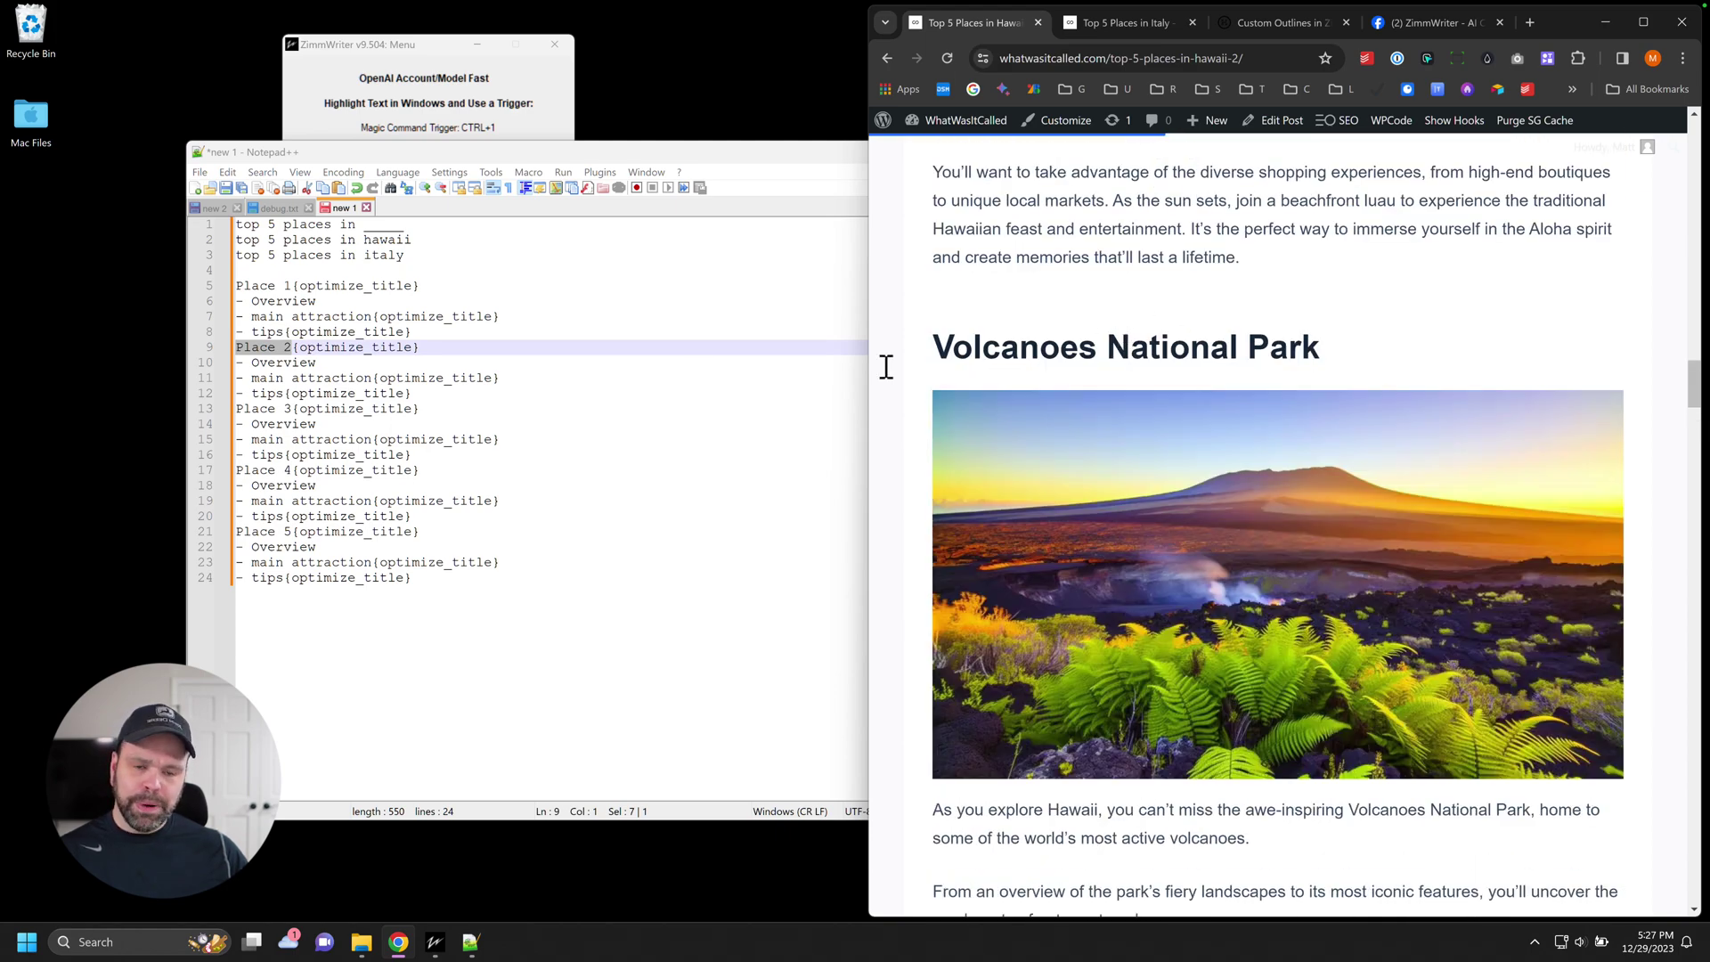
scroll(1474, 590, down, 20)
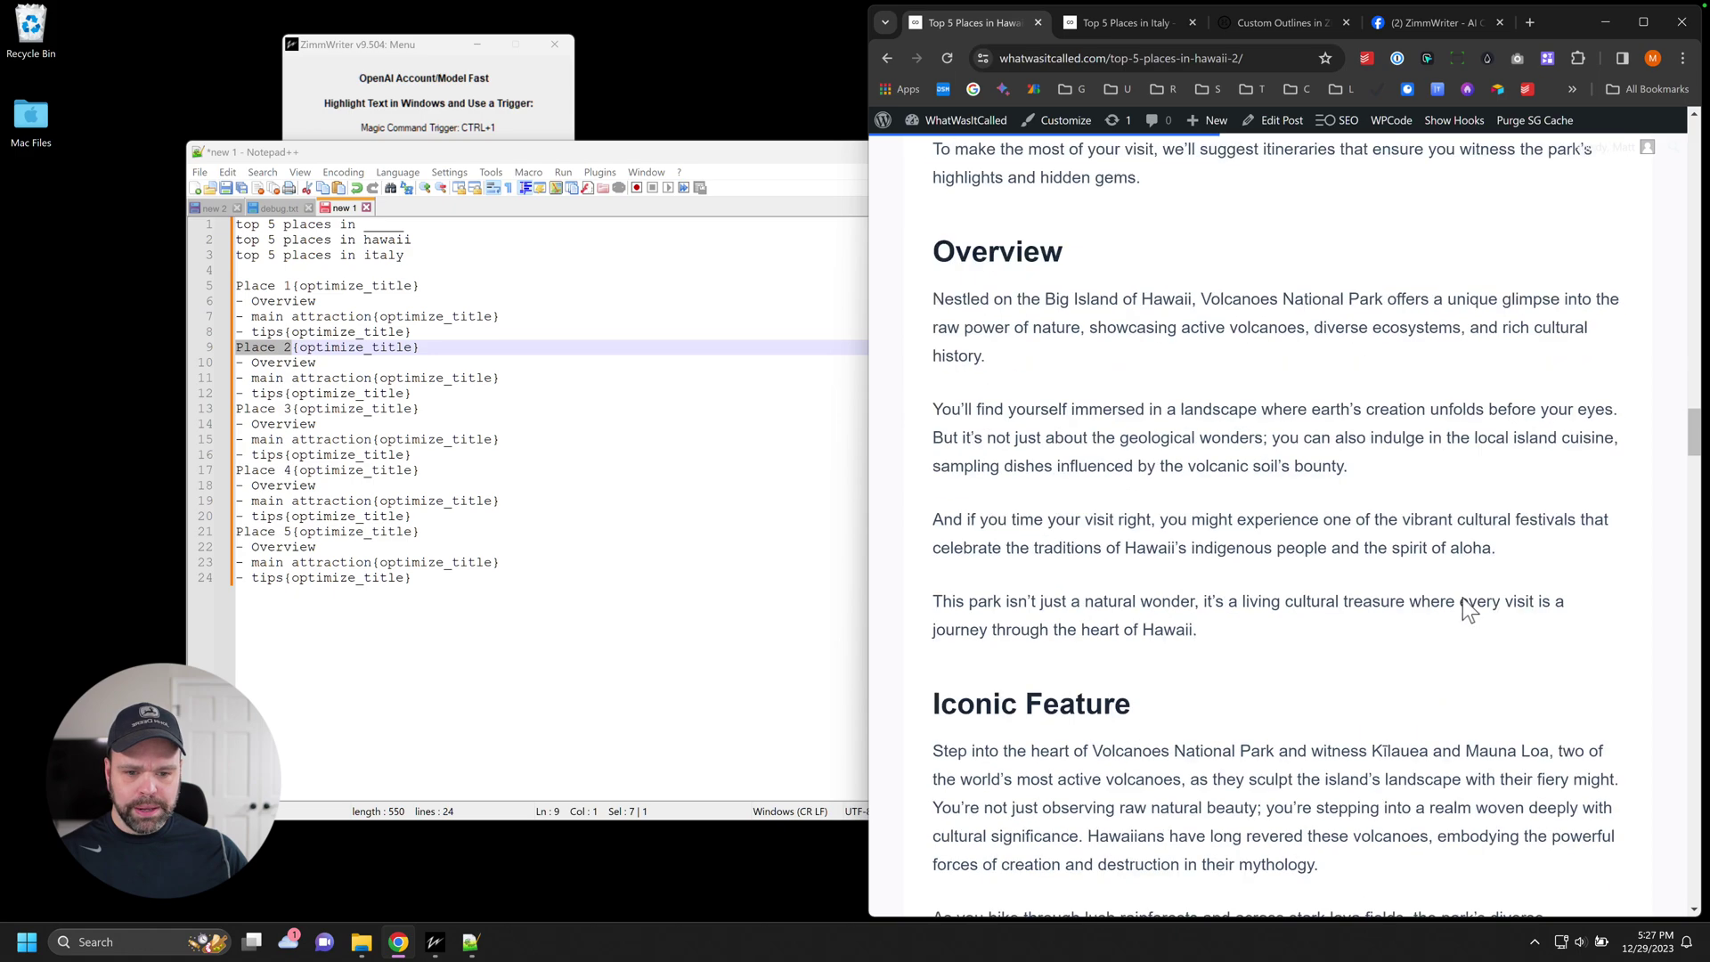
scroll(1413, 600, down, 2)
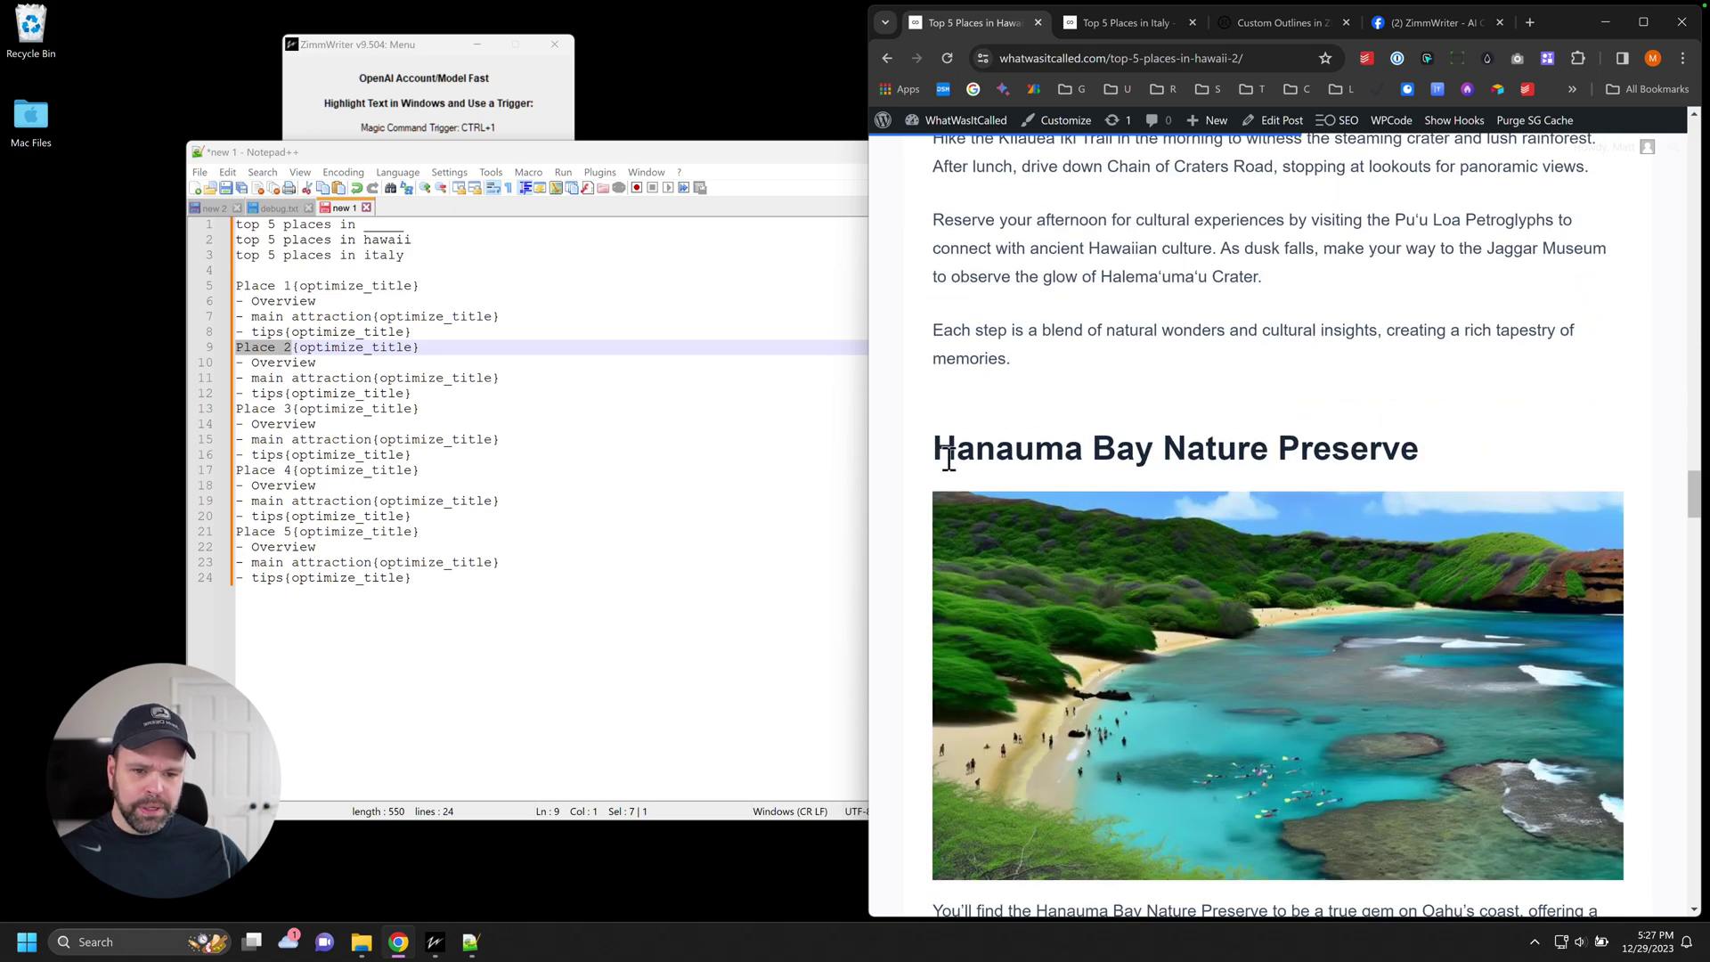
drag(935, 448, 1432, 441)
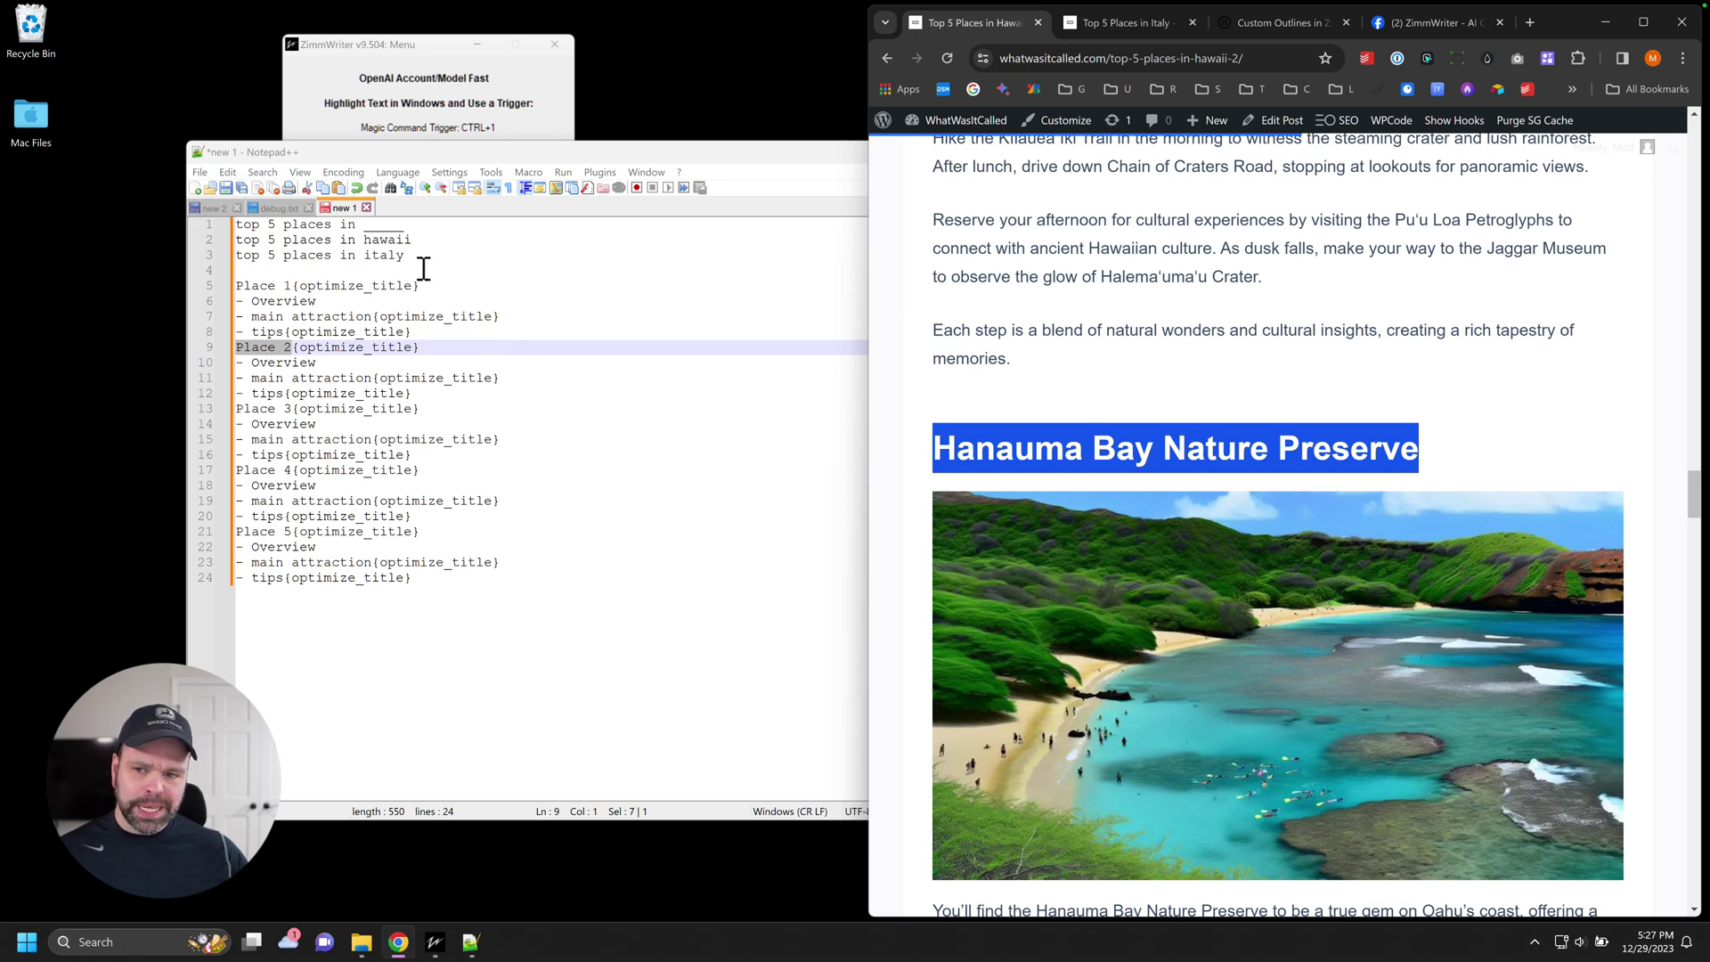
drag(406, 257, 237, 240)
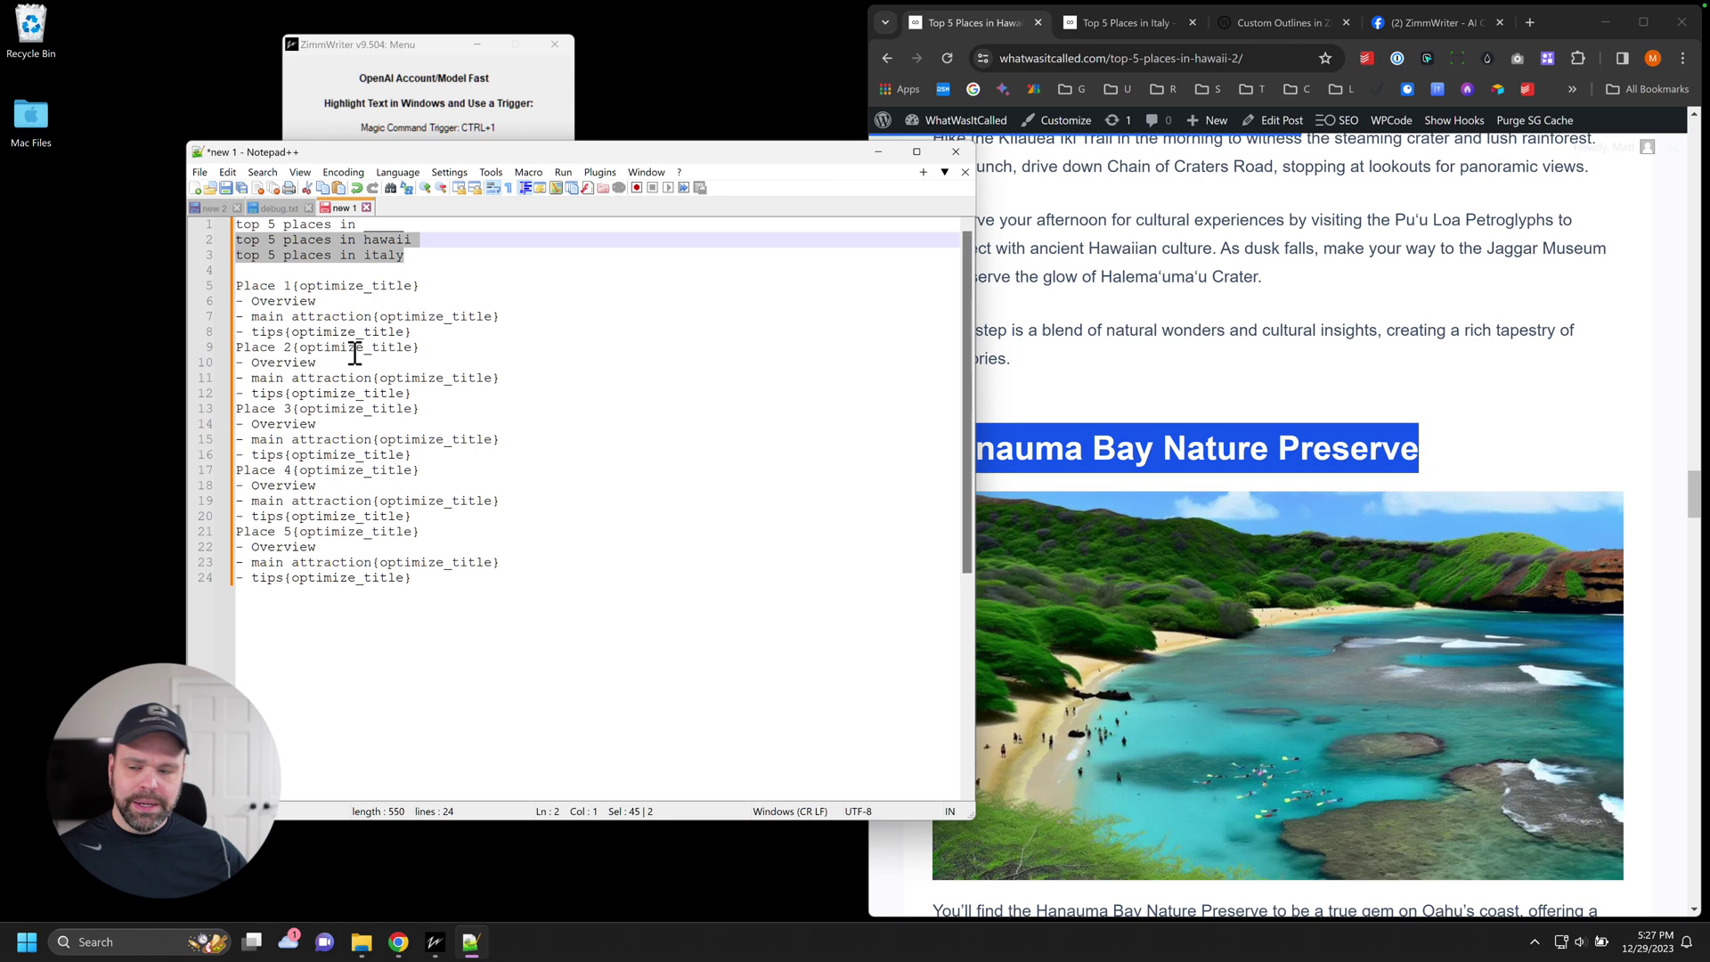
drag(292, 348, 244, 347)
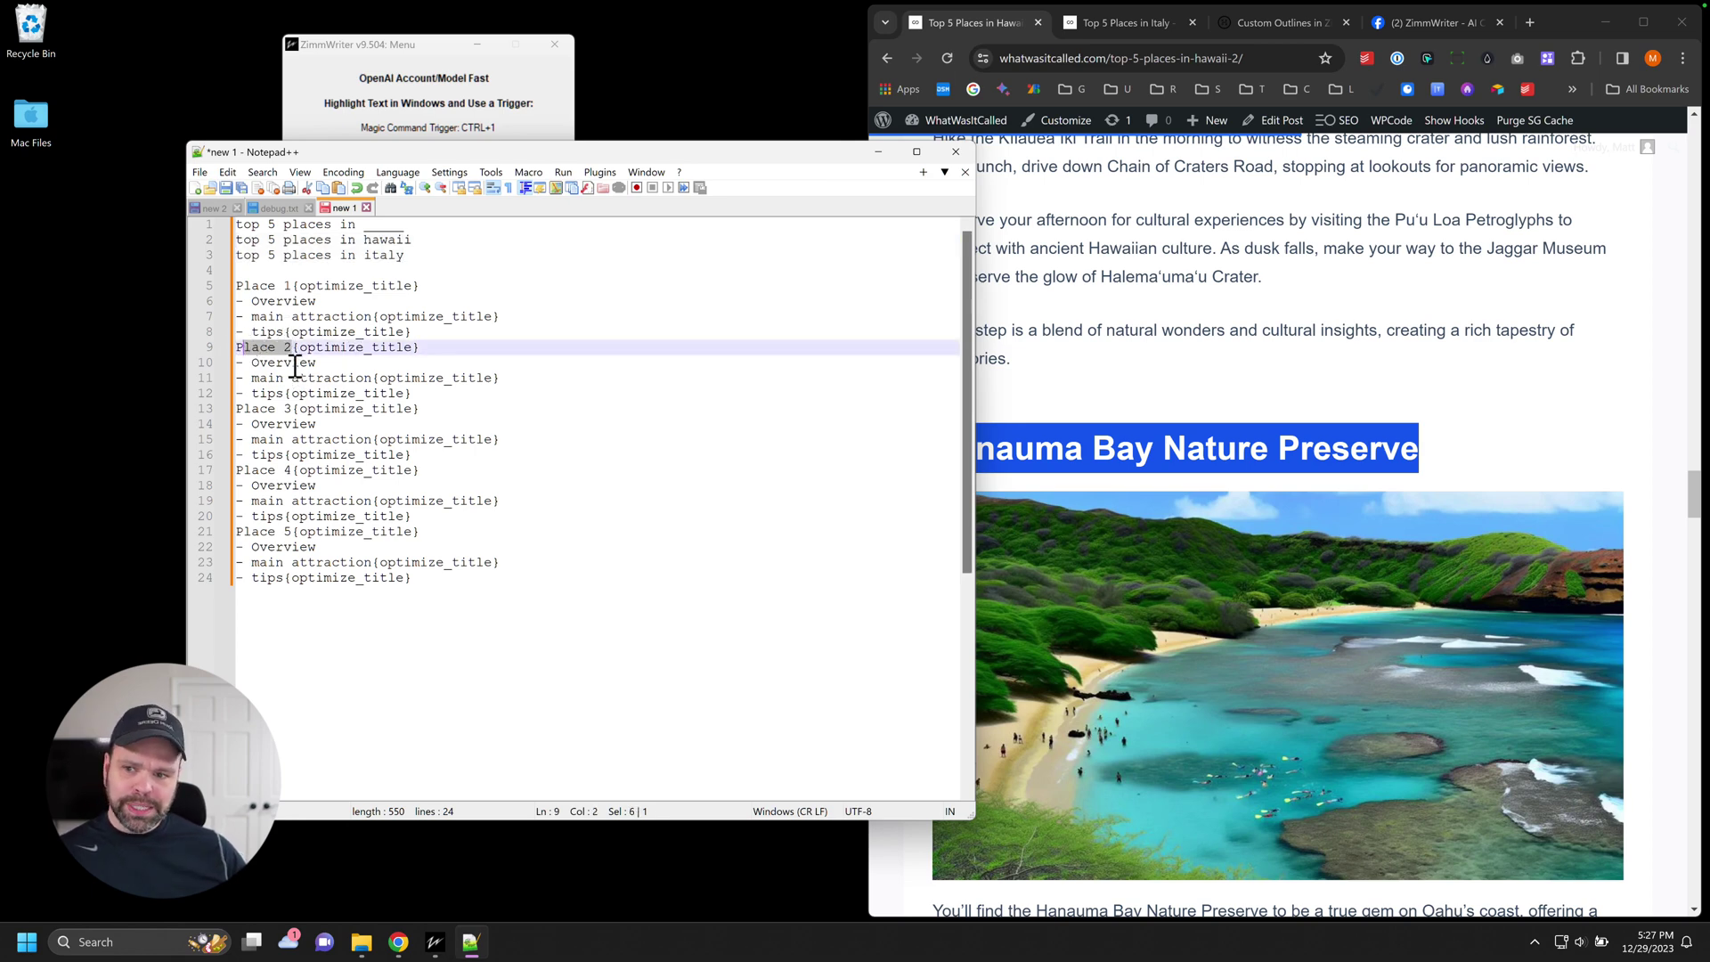
mouse_move(435, 941)
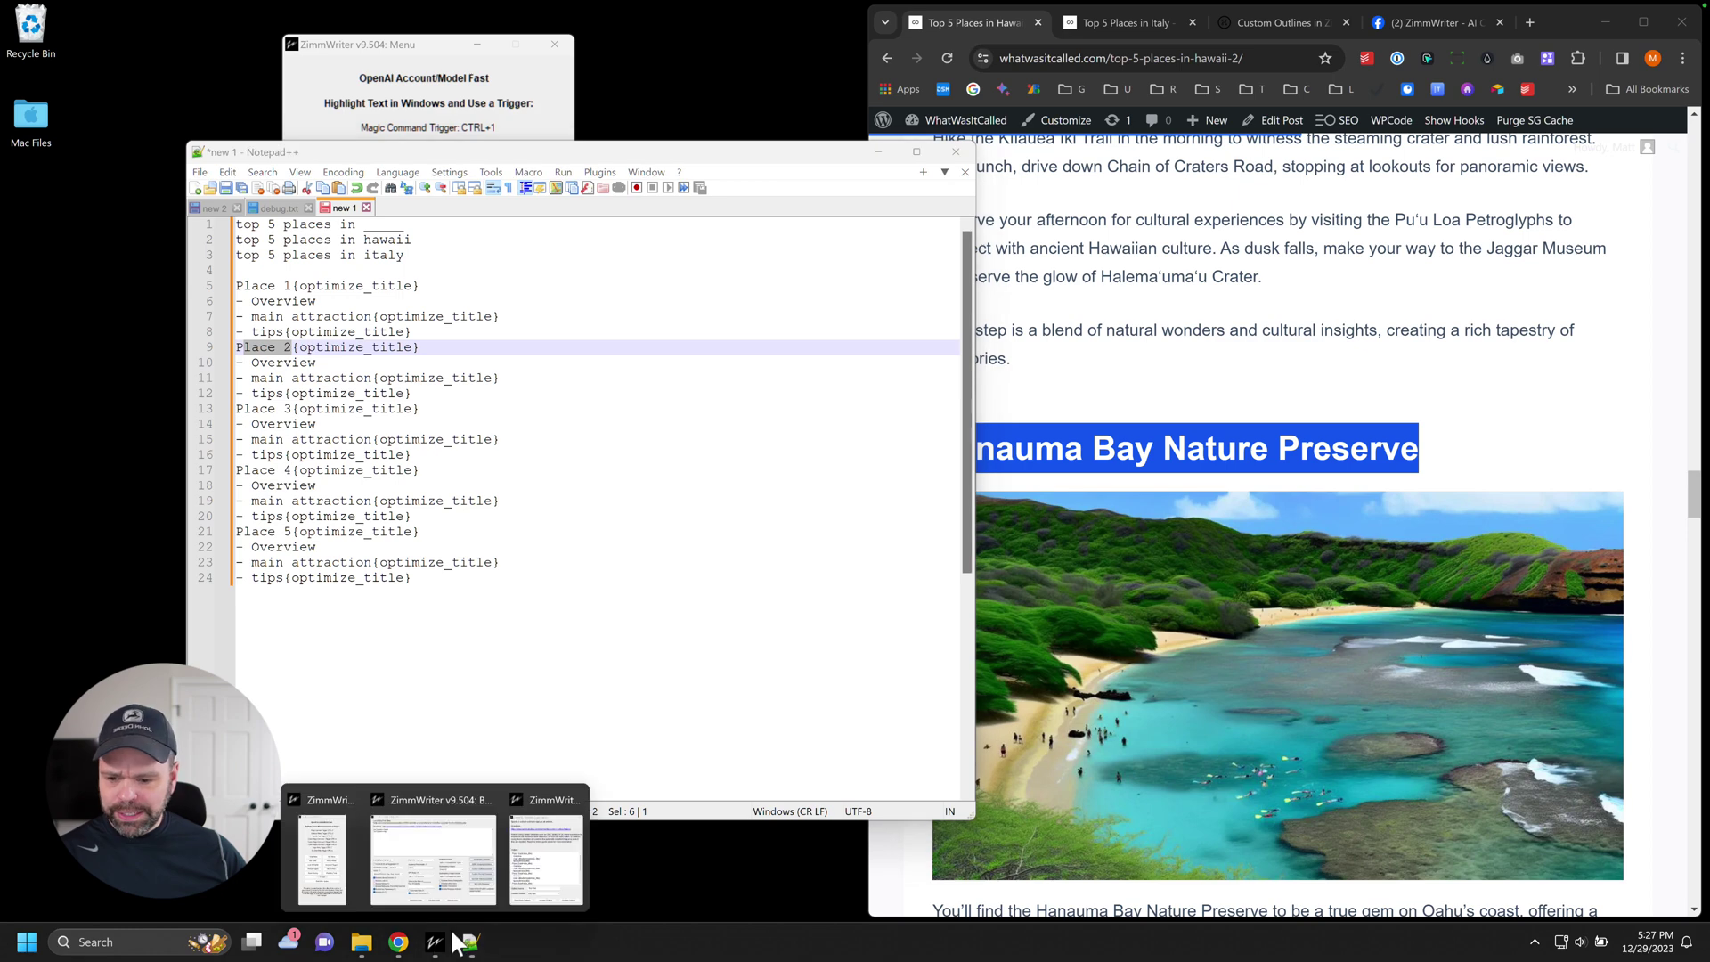
click(540, 857)
click(821, 607)
click(853, 648)
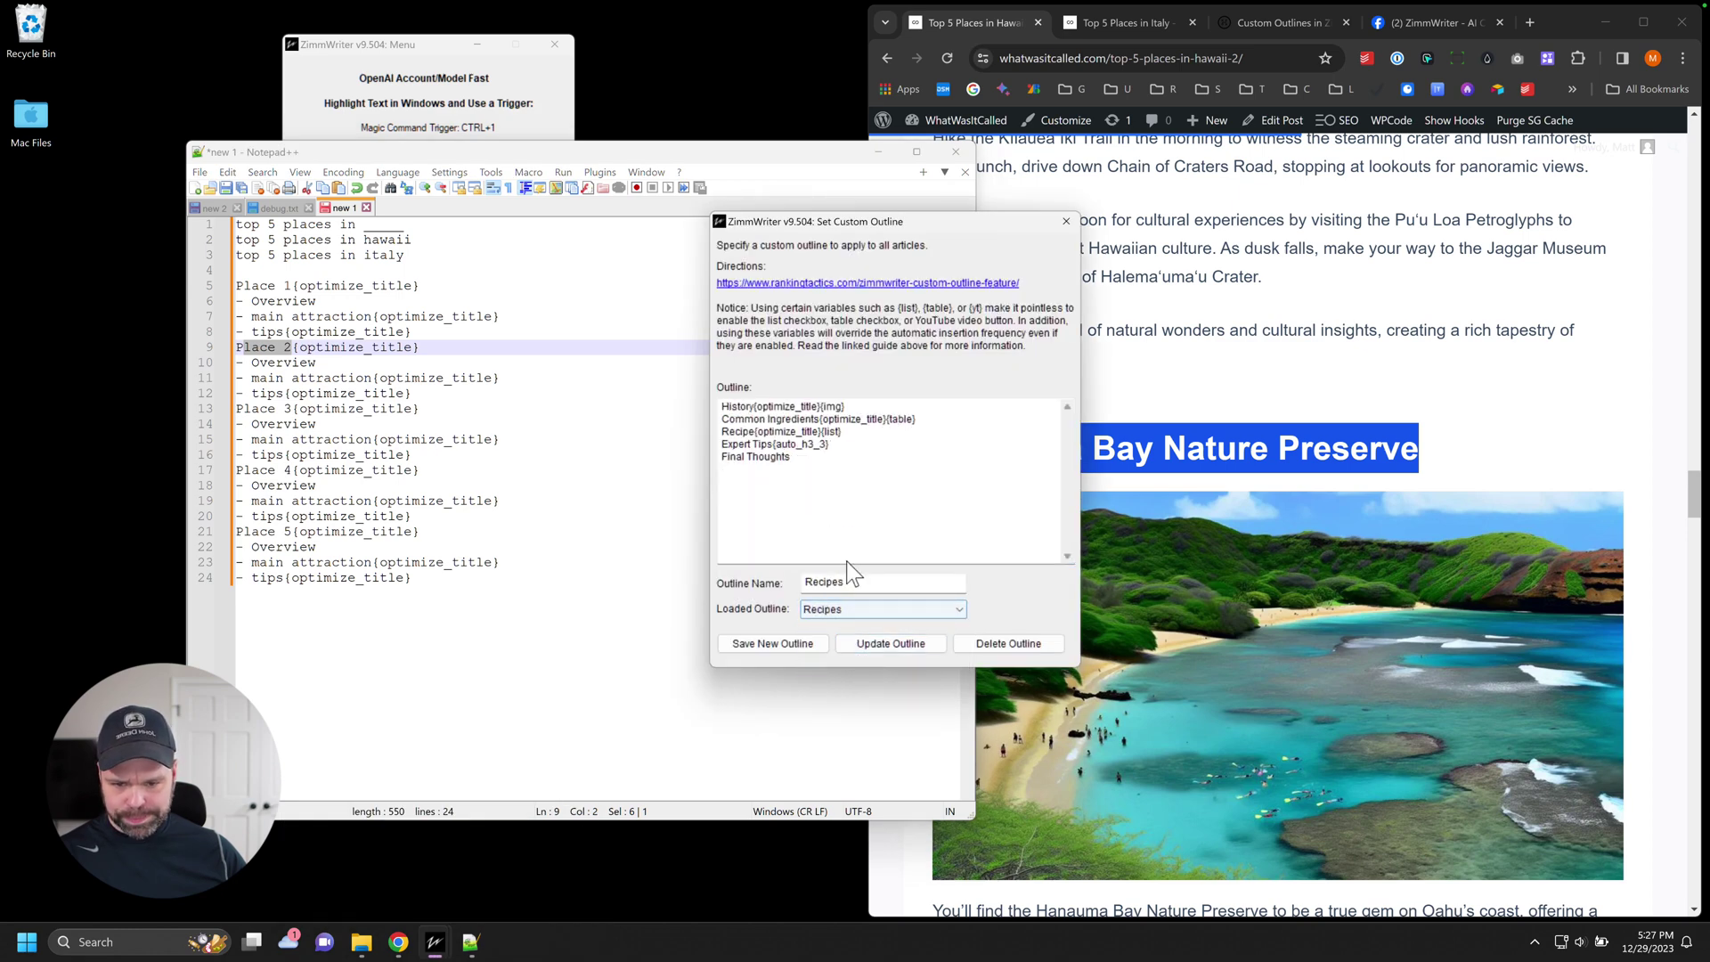
key(ctrl+a)
key(ctrl+c)
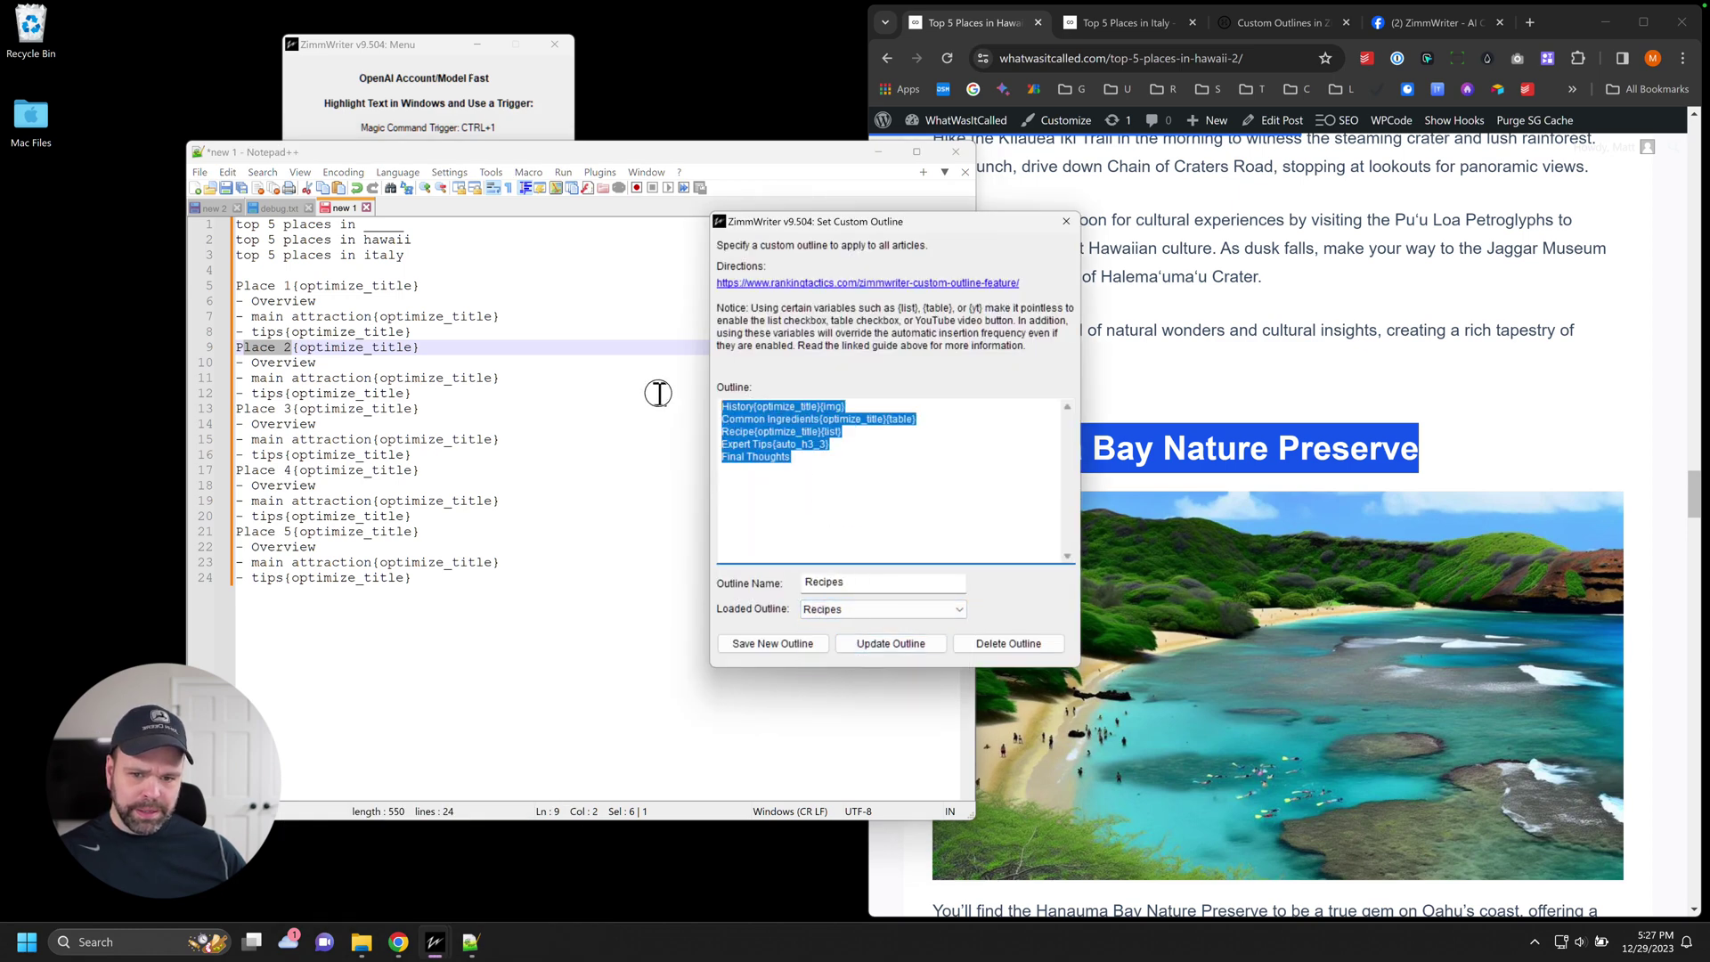
click(574, 640)
key(Return)
key(Return)
key(Return)
key(Return)
key(Return)
key(Return)
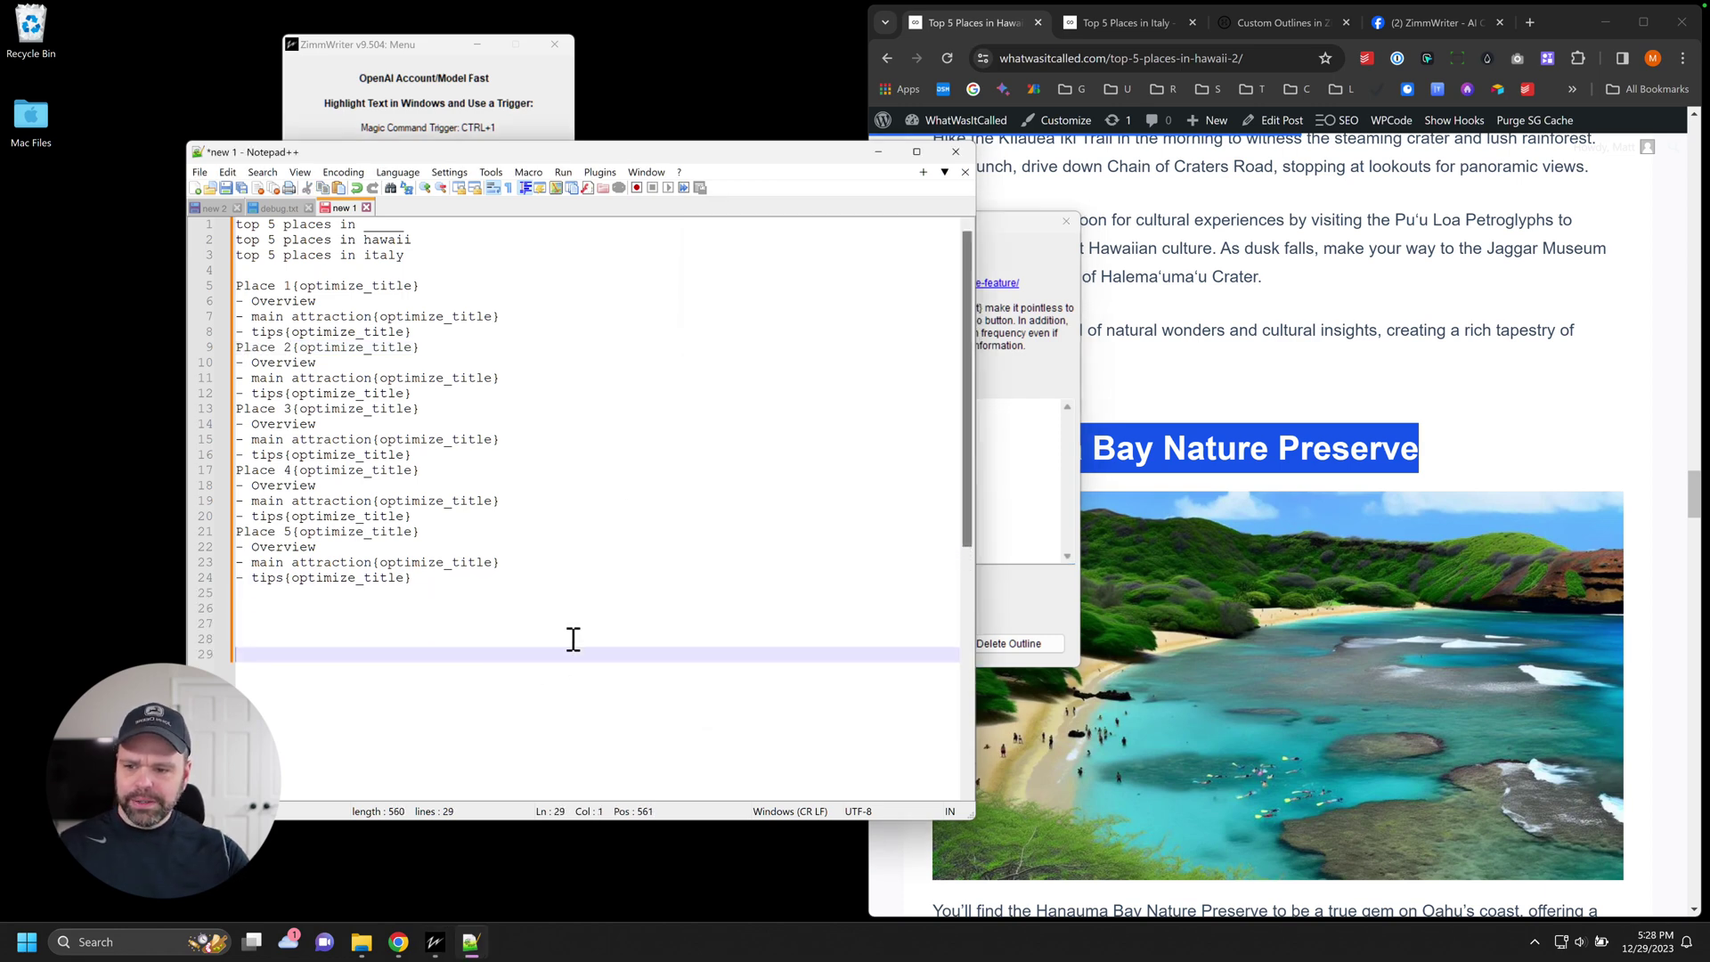
key(ctrl+v)
drag(294, 562, 419, 562)
drag(289, 563, 509, 579)
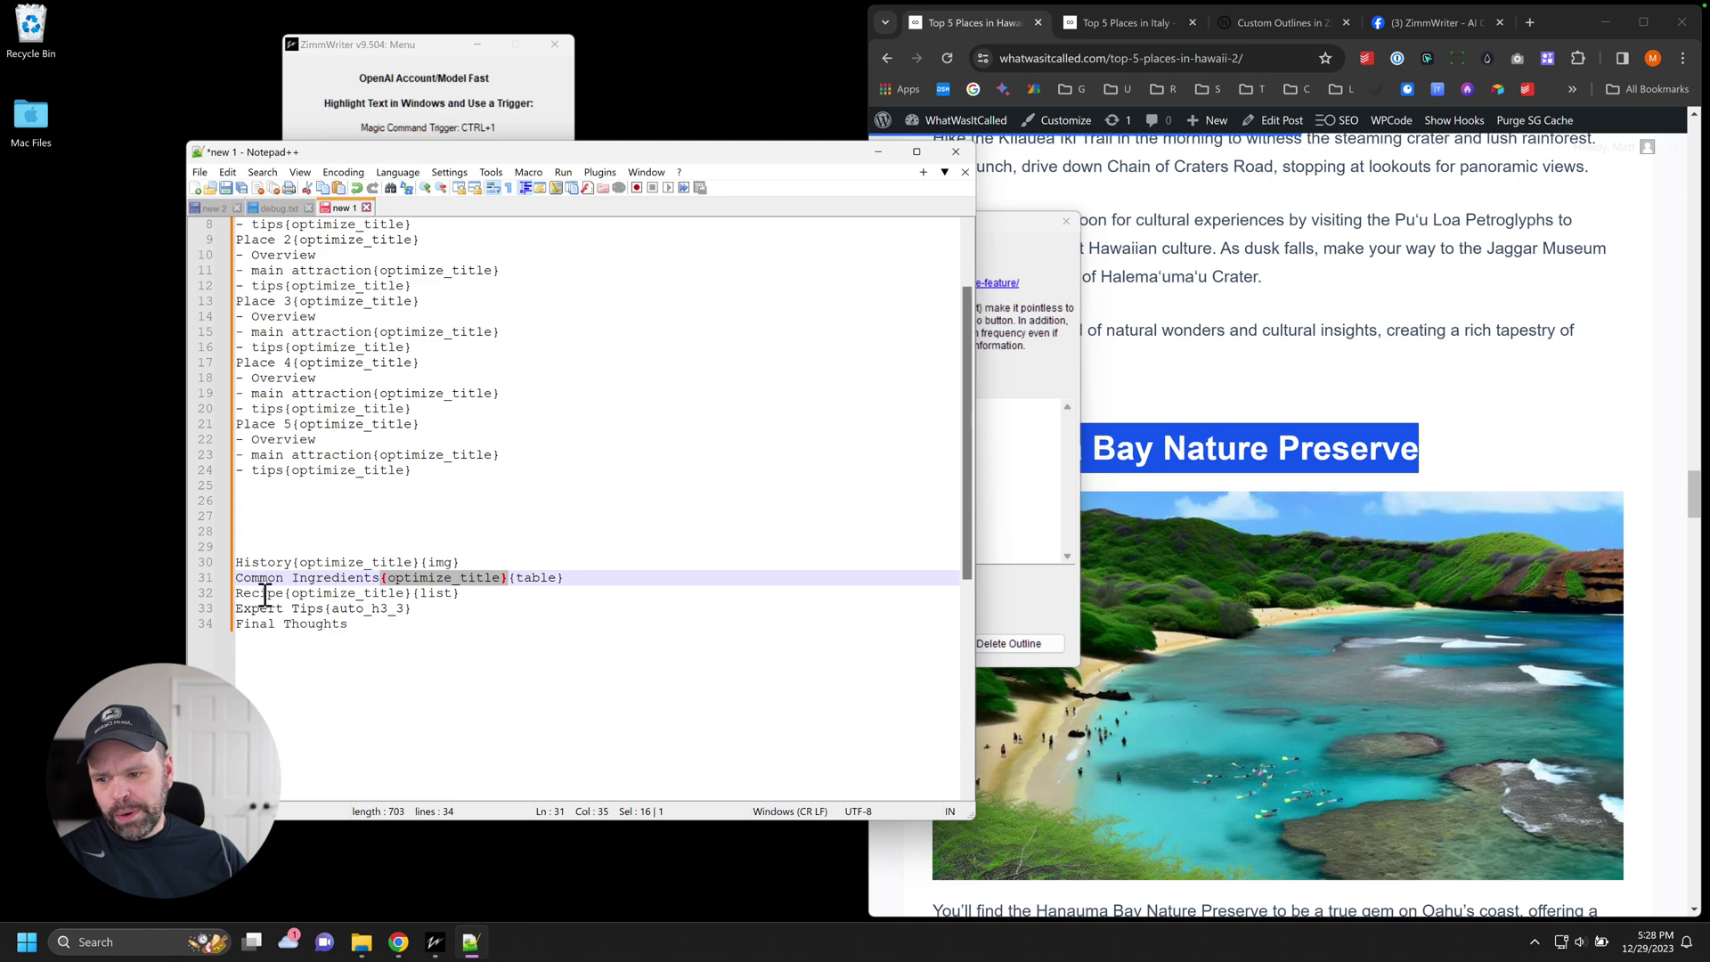
drag(285, 594, 414, 592)
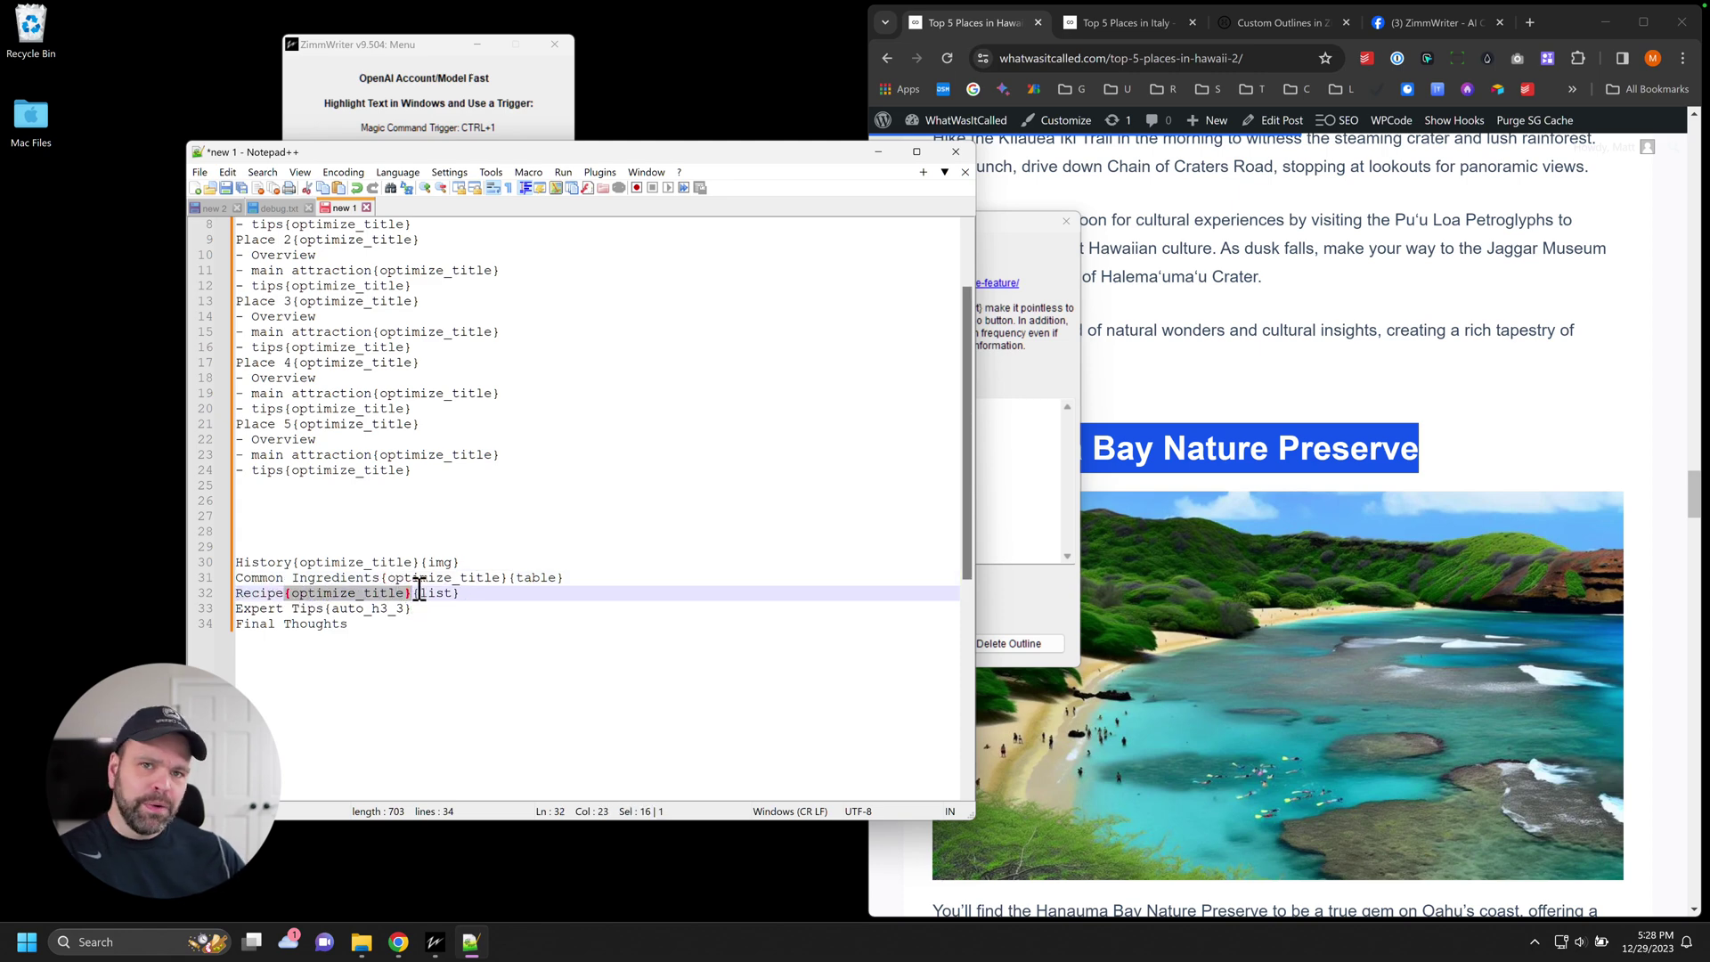
drag(318, 530, 386, 624)
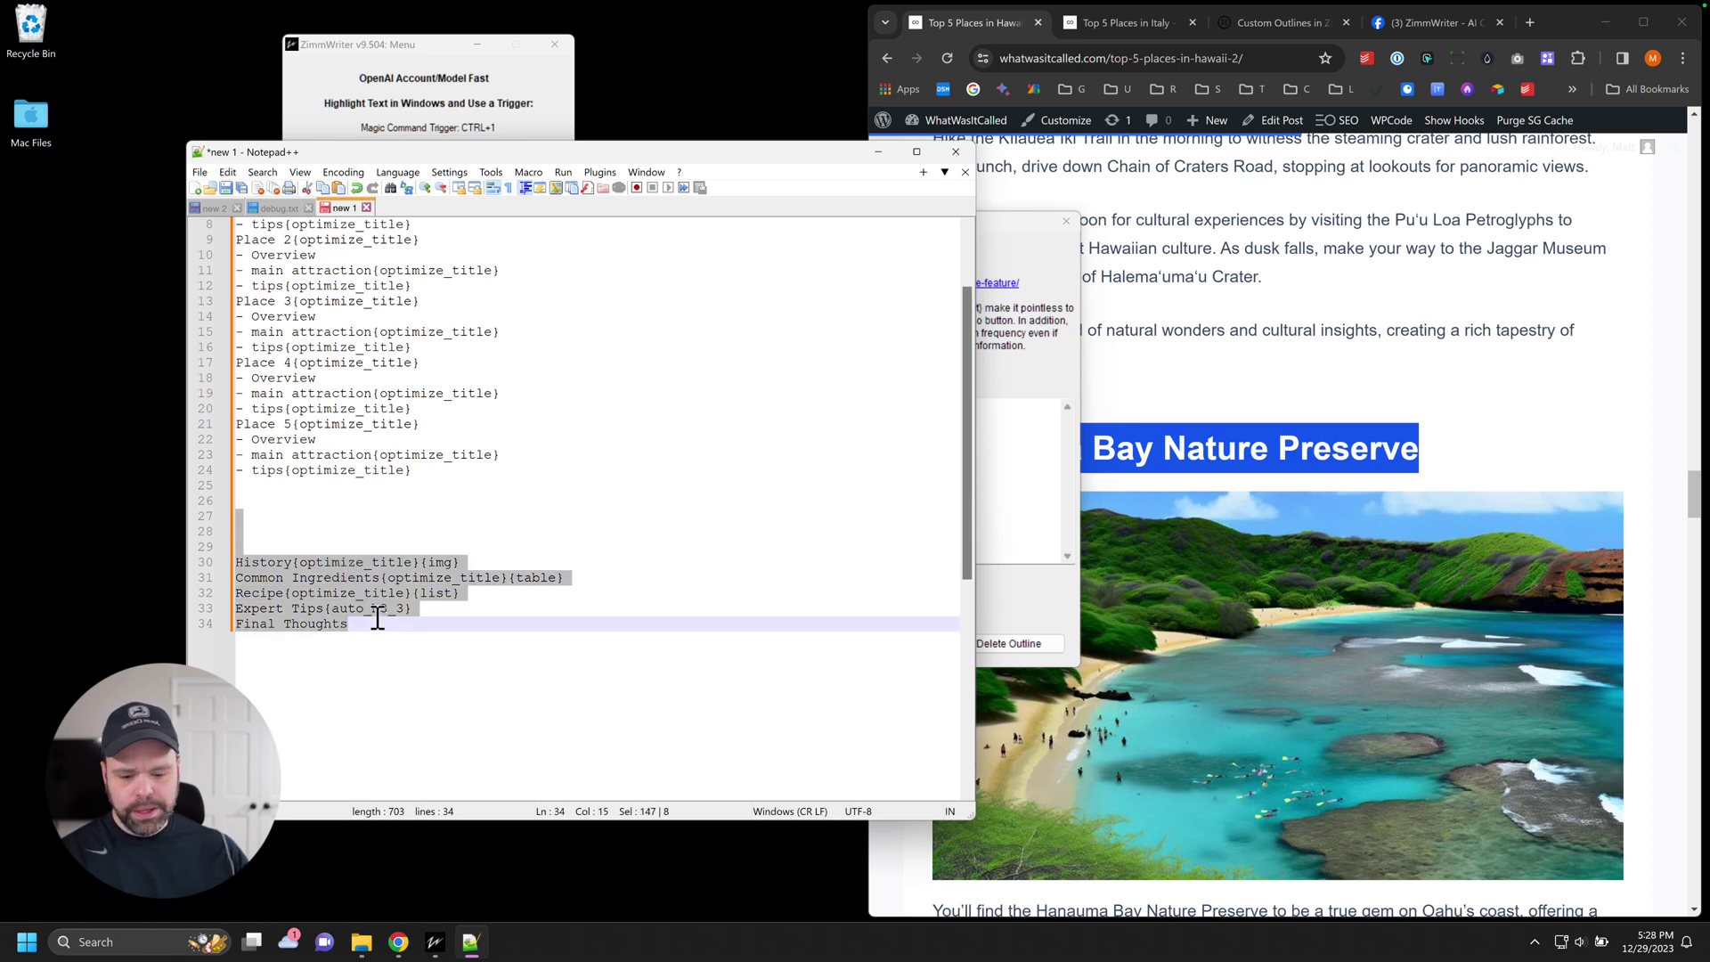
key(Delete)
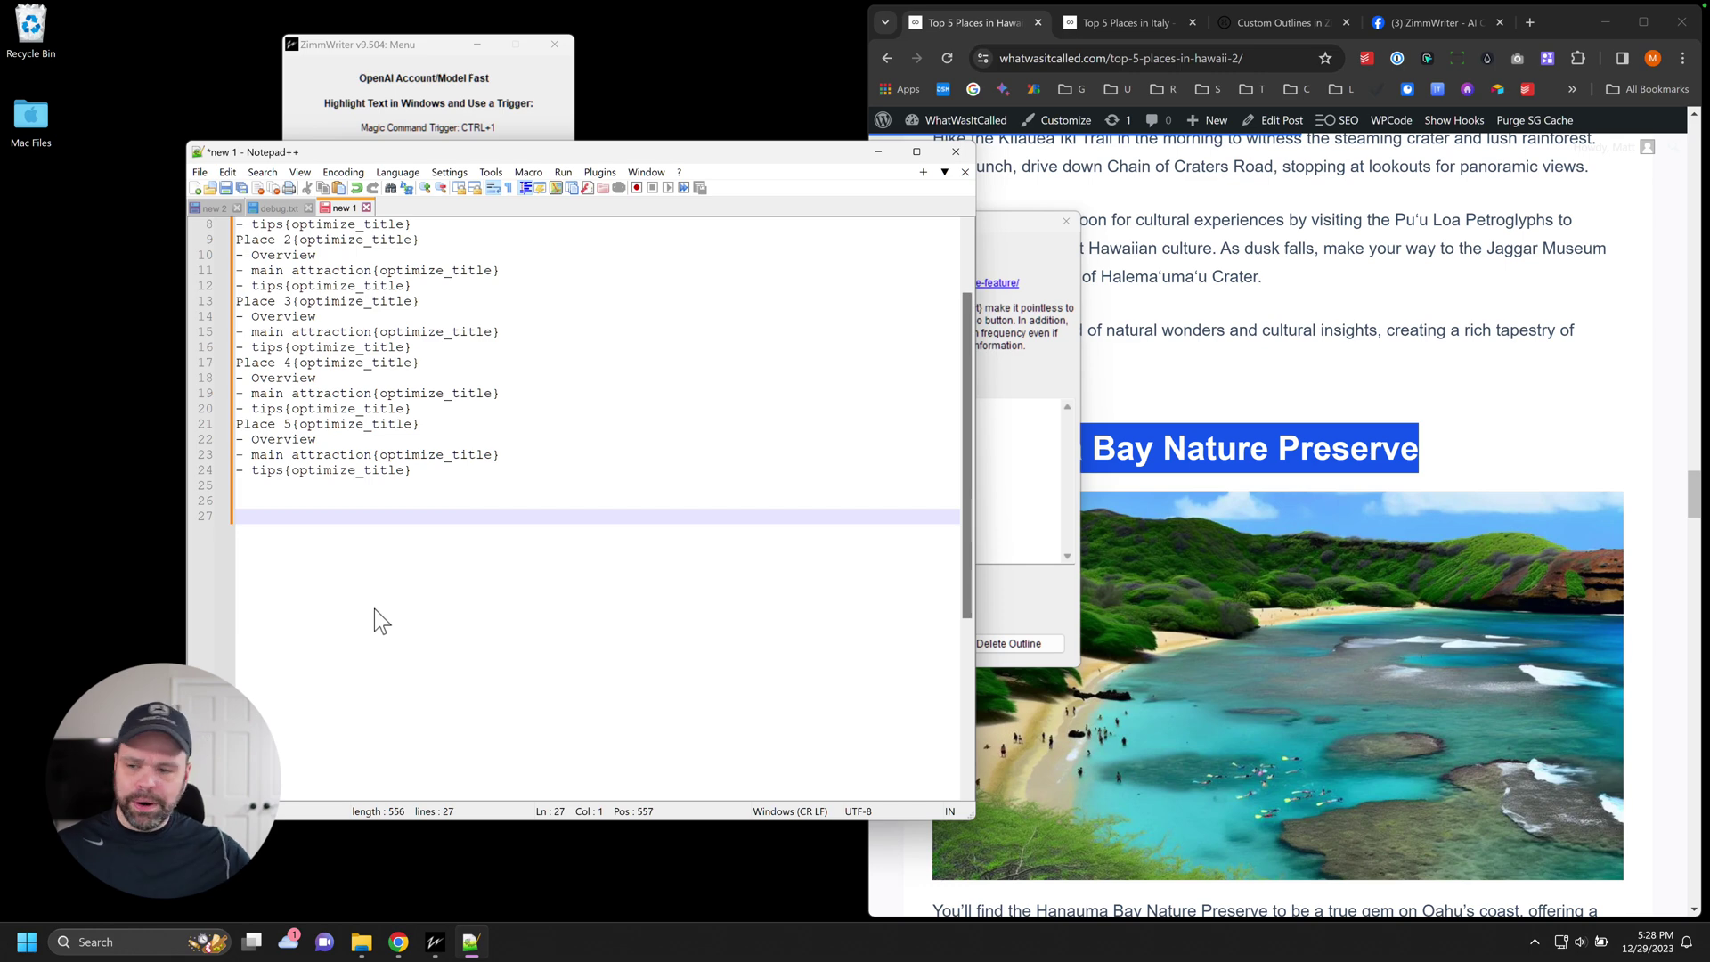
- Mark Place 1 and select the word Overview on outline line 6
scroll(401, 599, up, 3)
click(293, 286)
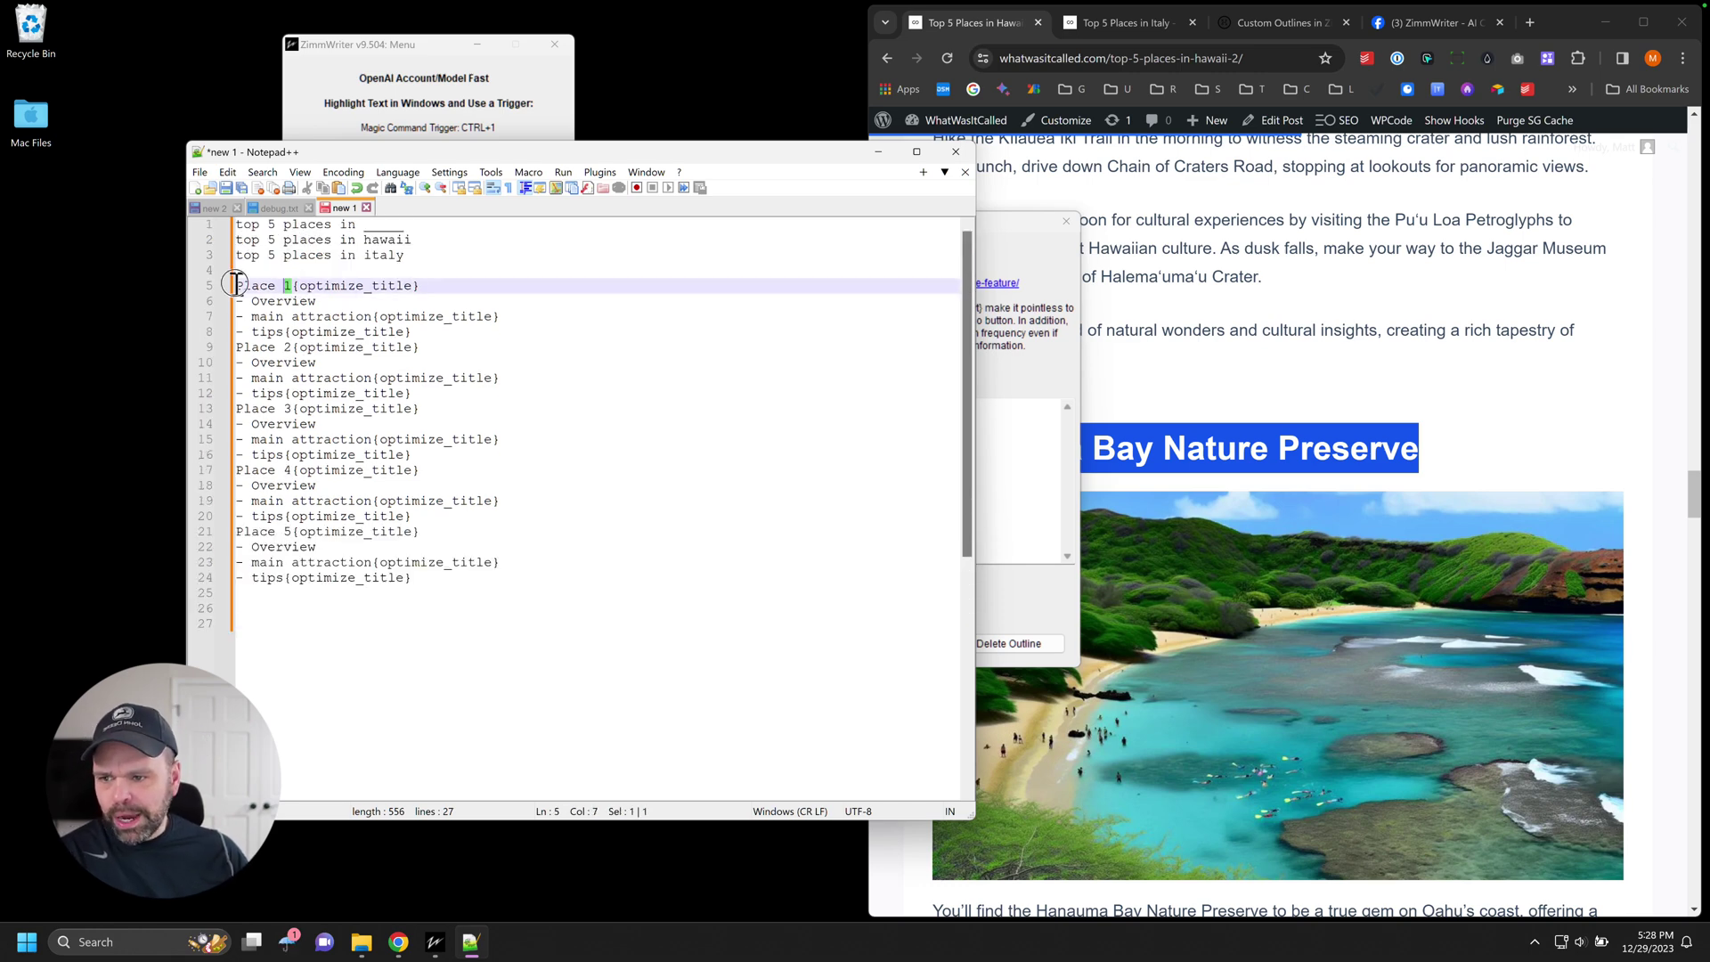
key(shift+Home)
drag(317, 302, 218, 303)
click(260, 305)
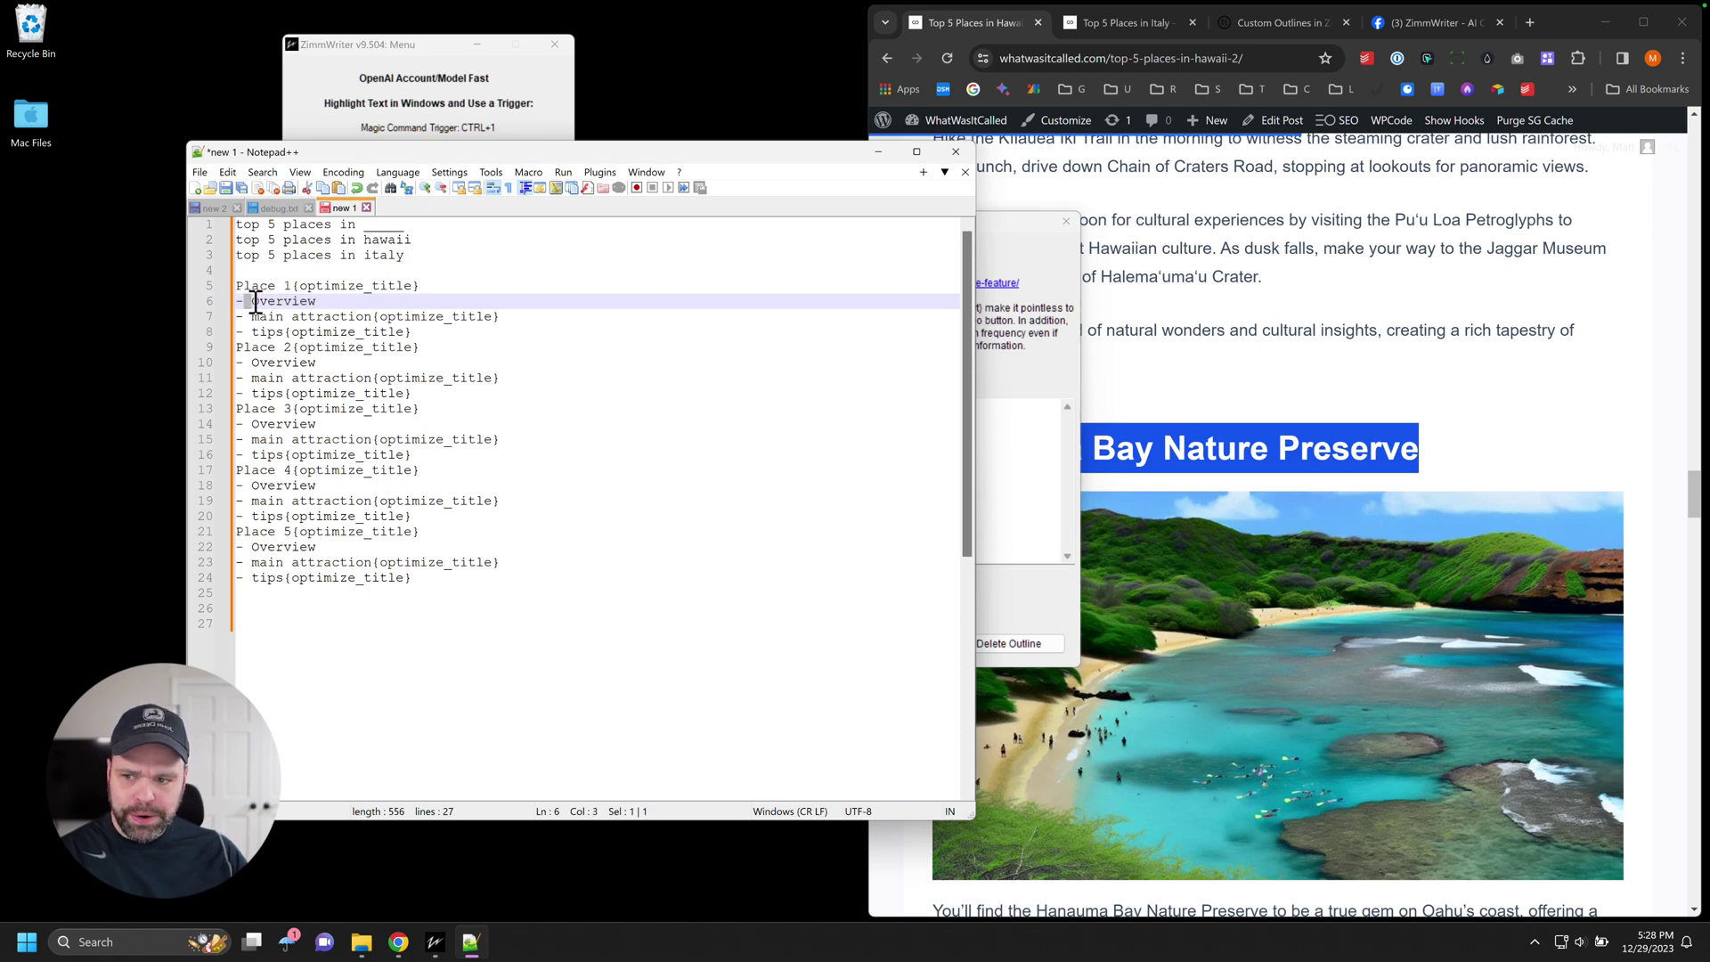
click(255, 303)
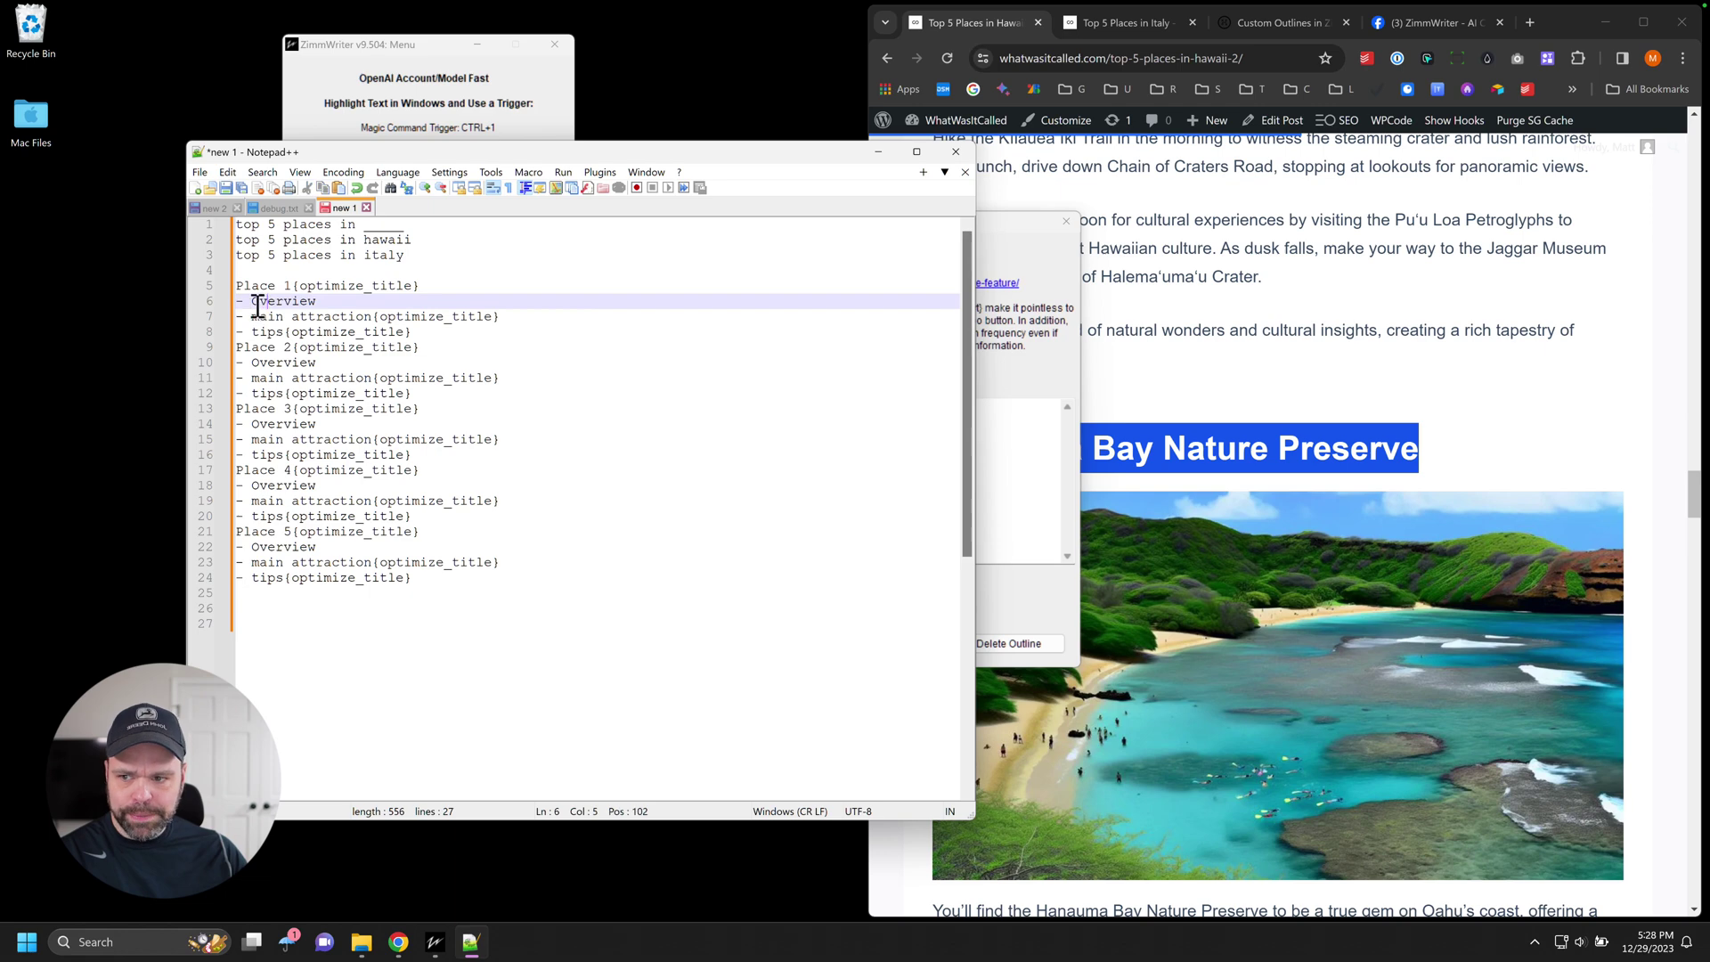
double_click(278, 303)
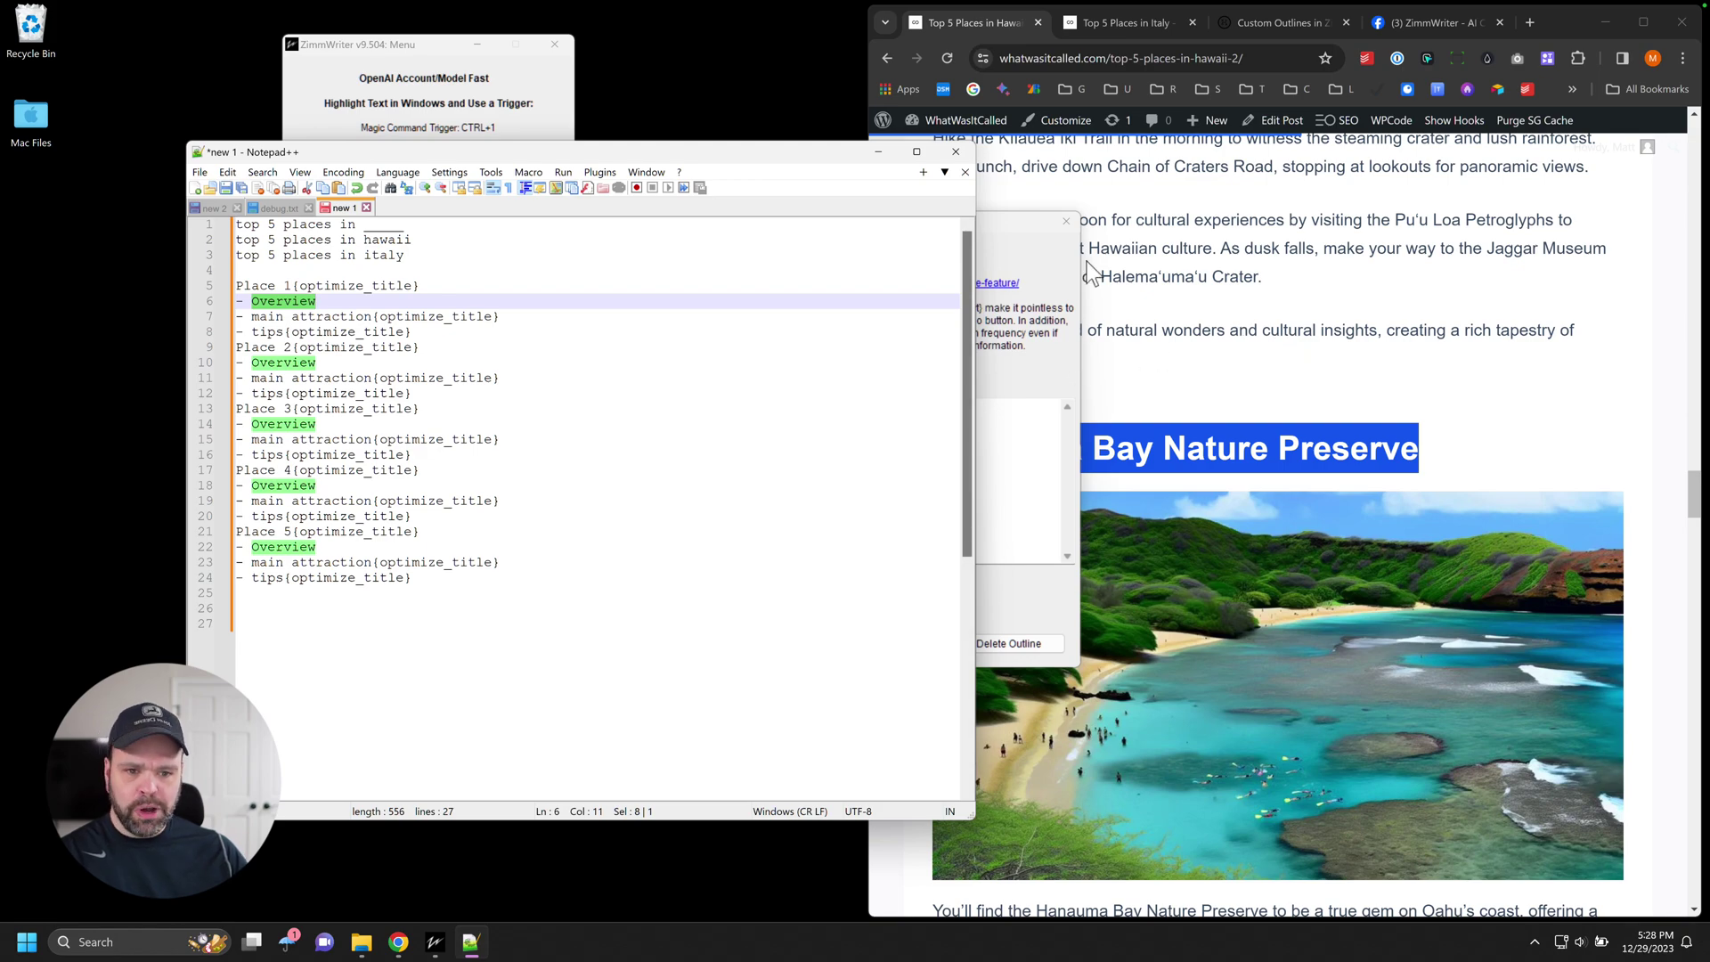
- Check the article's Overview heading, then change line 6 to lowercase 'overview'
click(1065, 221)
scroll(1109, 372, up, 10)
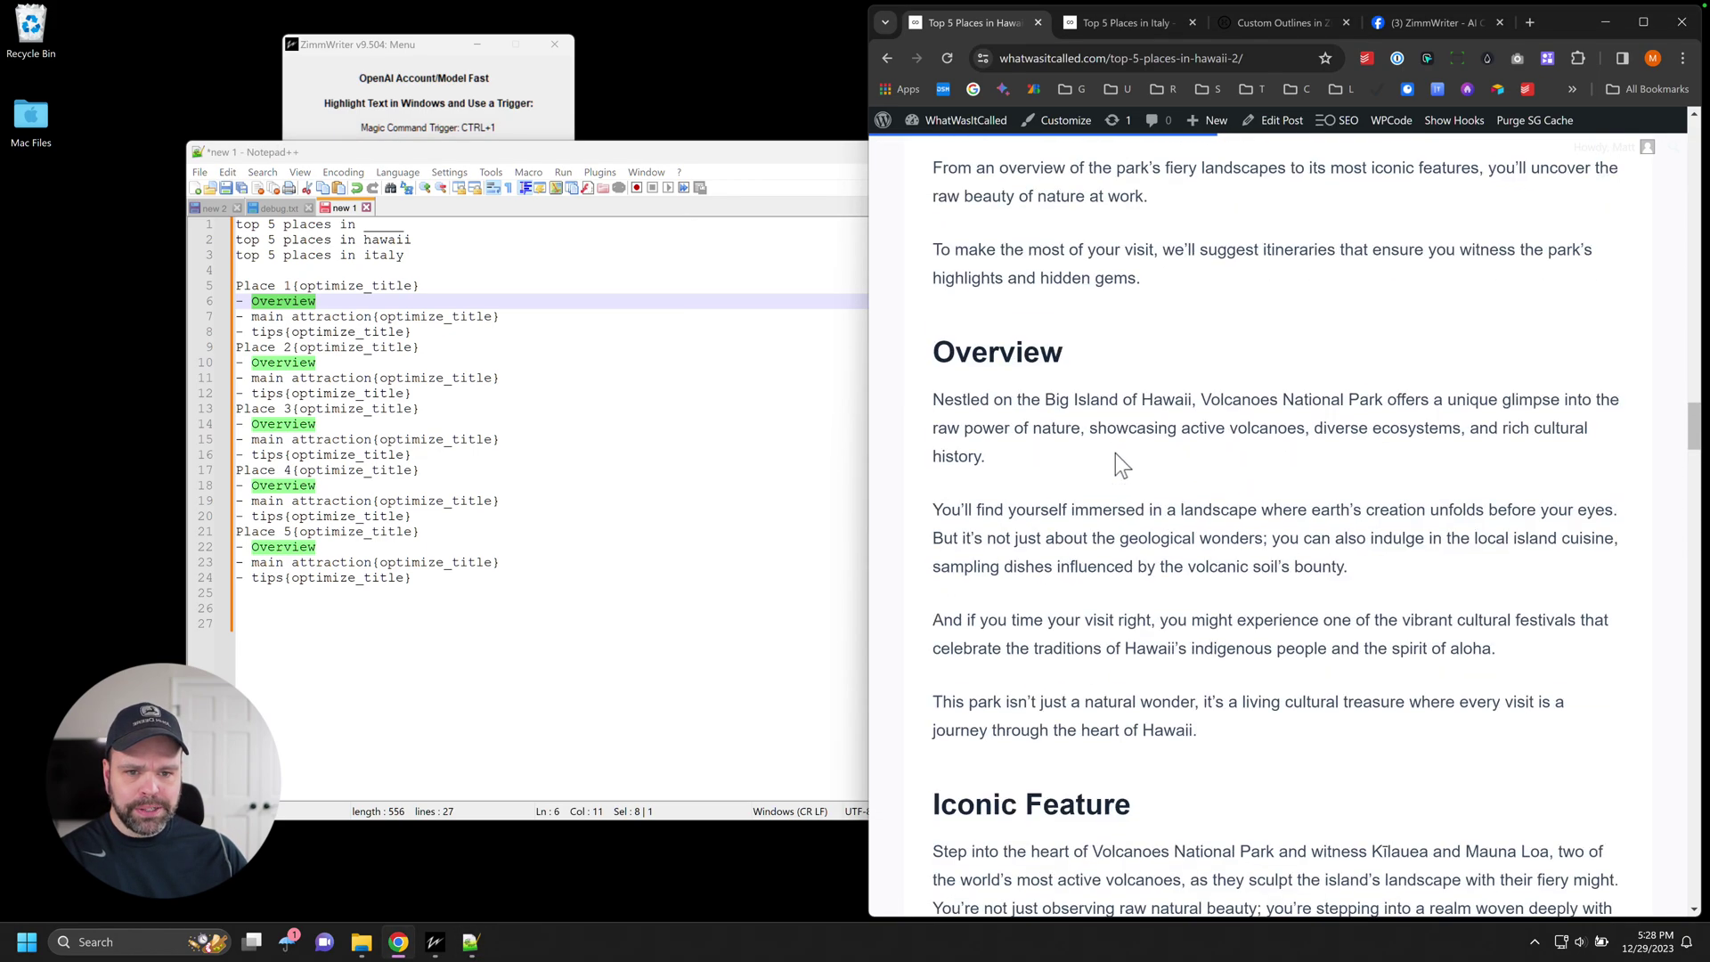
drag(1061, 355, 918, 355)
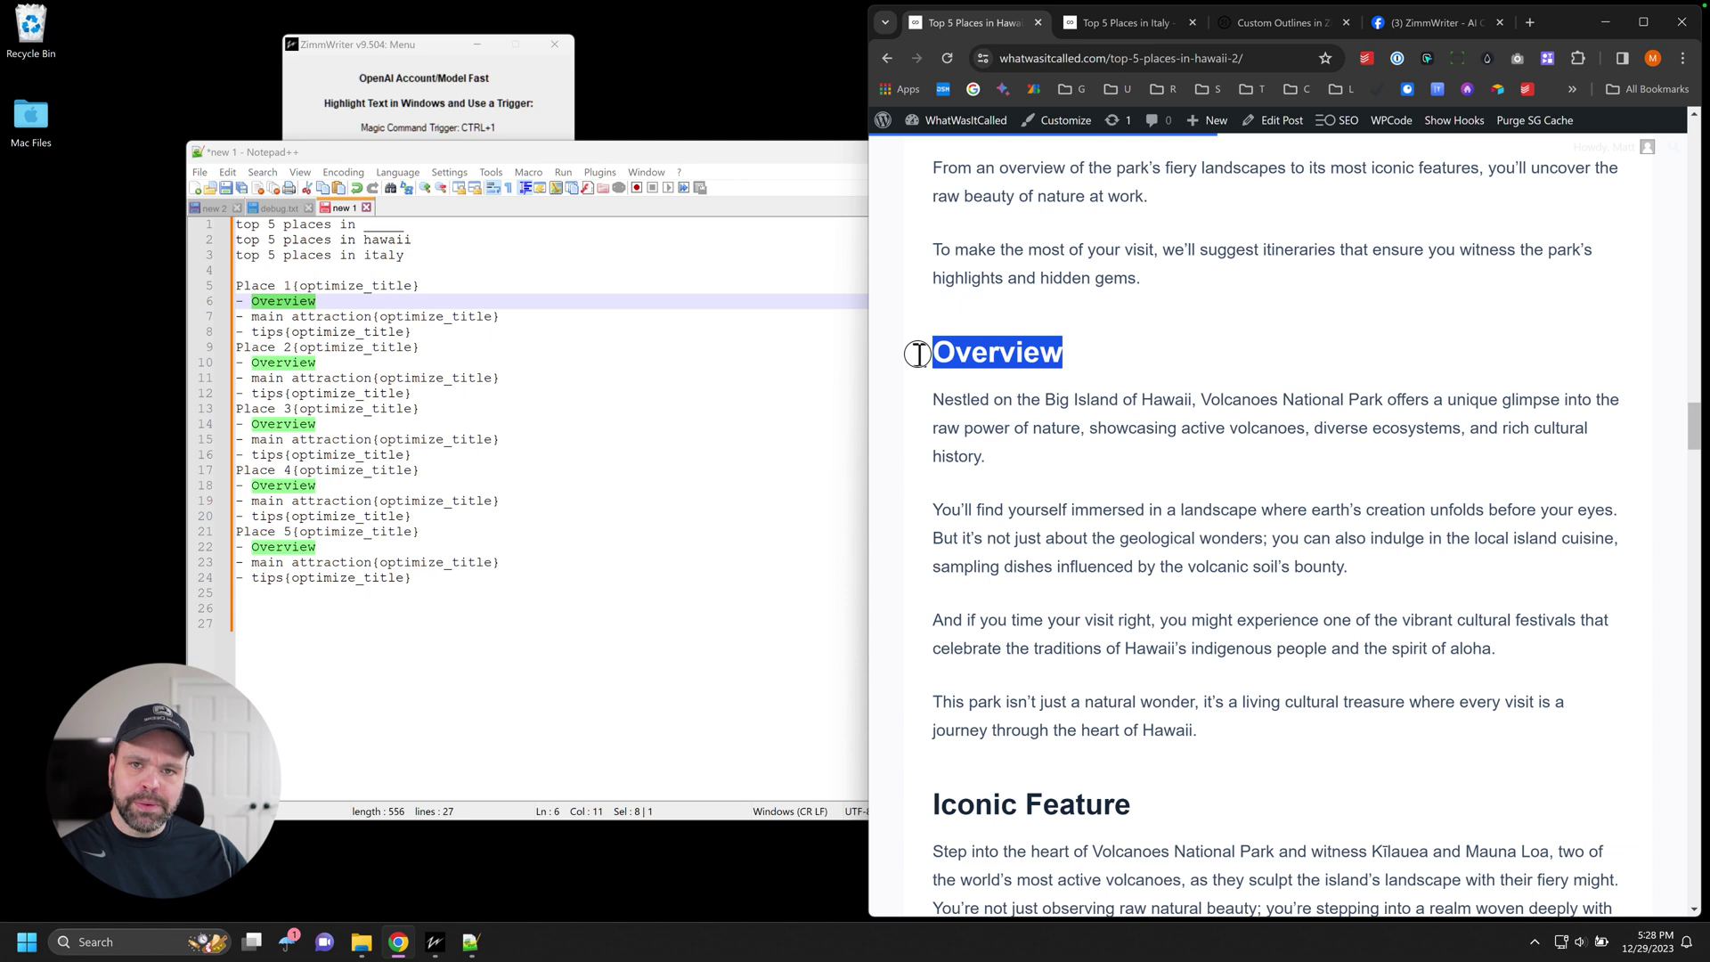
click(259, 301)
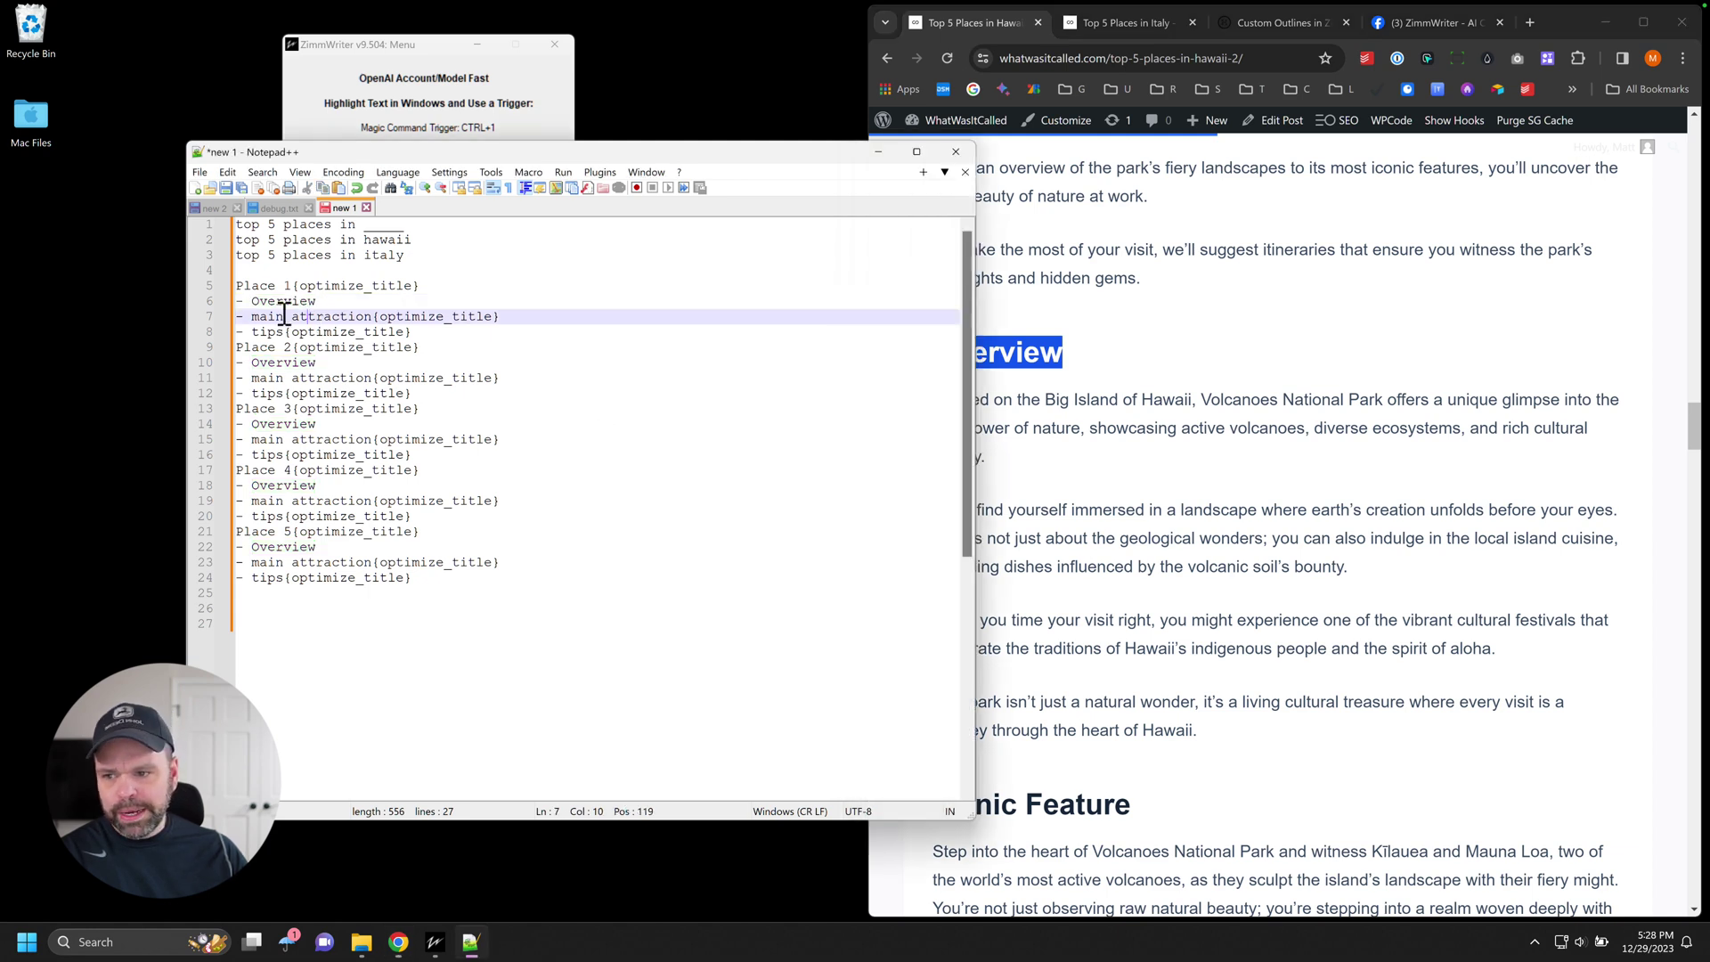
key(BackSpace)
text(o)
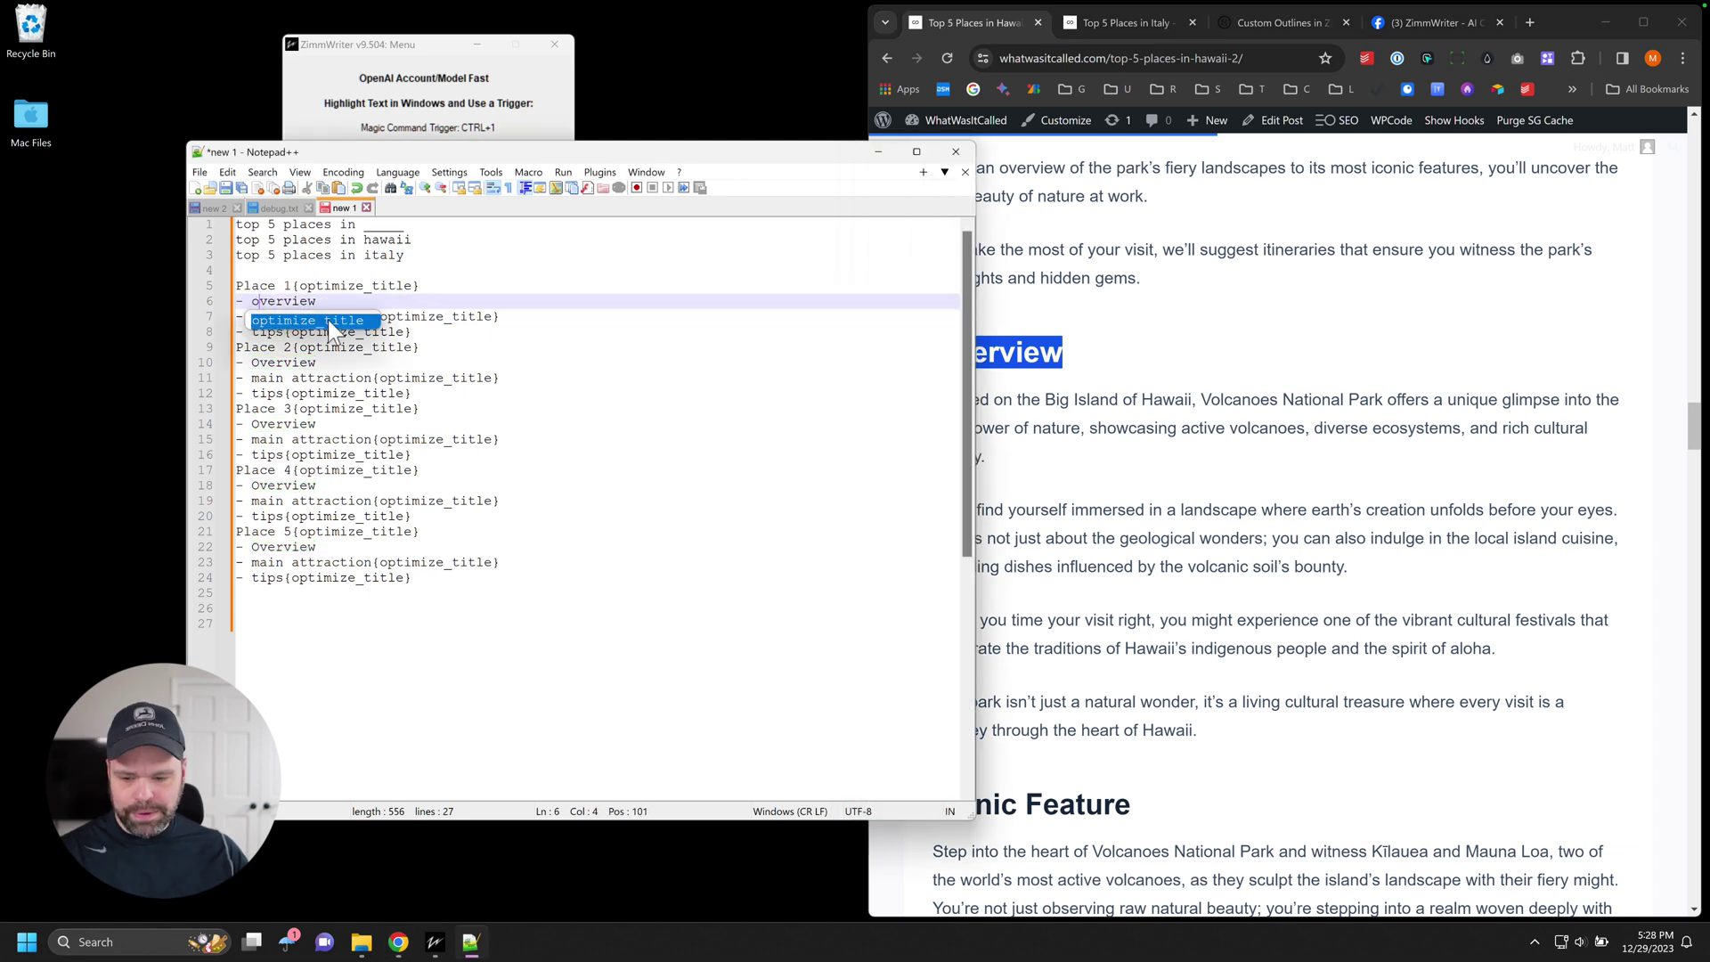
- Restore the capital 'Overview' on line 6 and mark 'main attraction' on line 7
click(1074, 352)
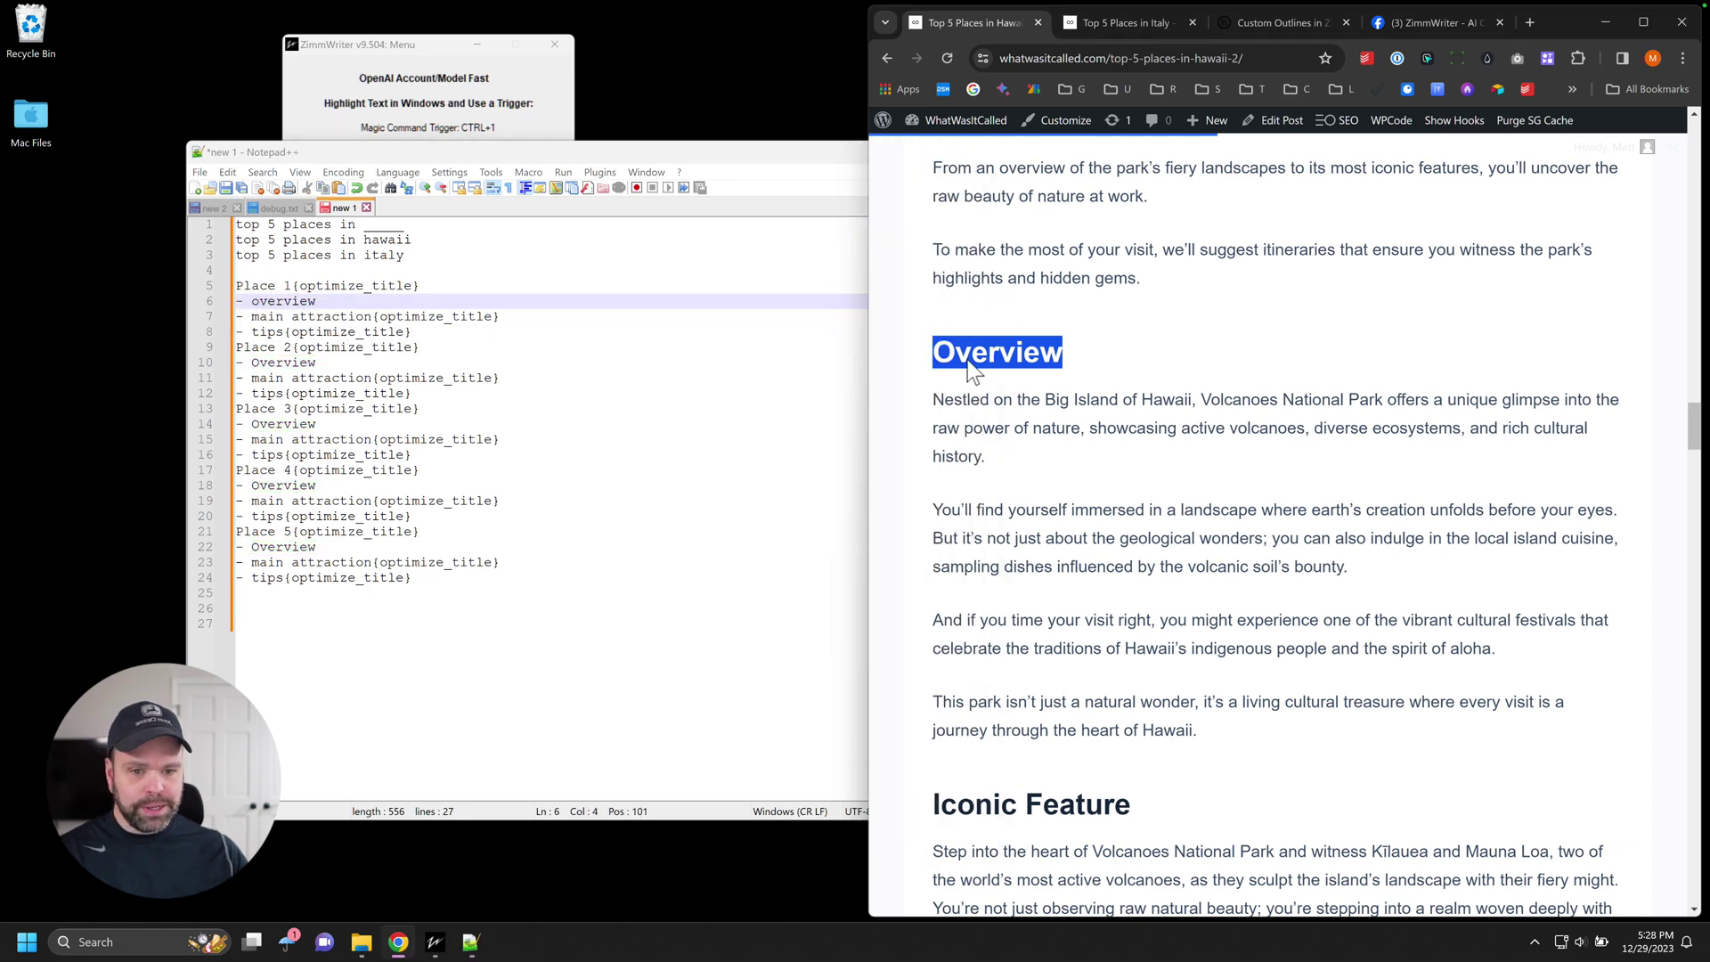
click(257, 301)
key(BackSpace)
text(O)
drag(253, 317, 371, 318)
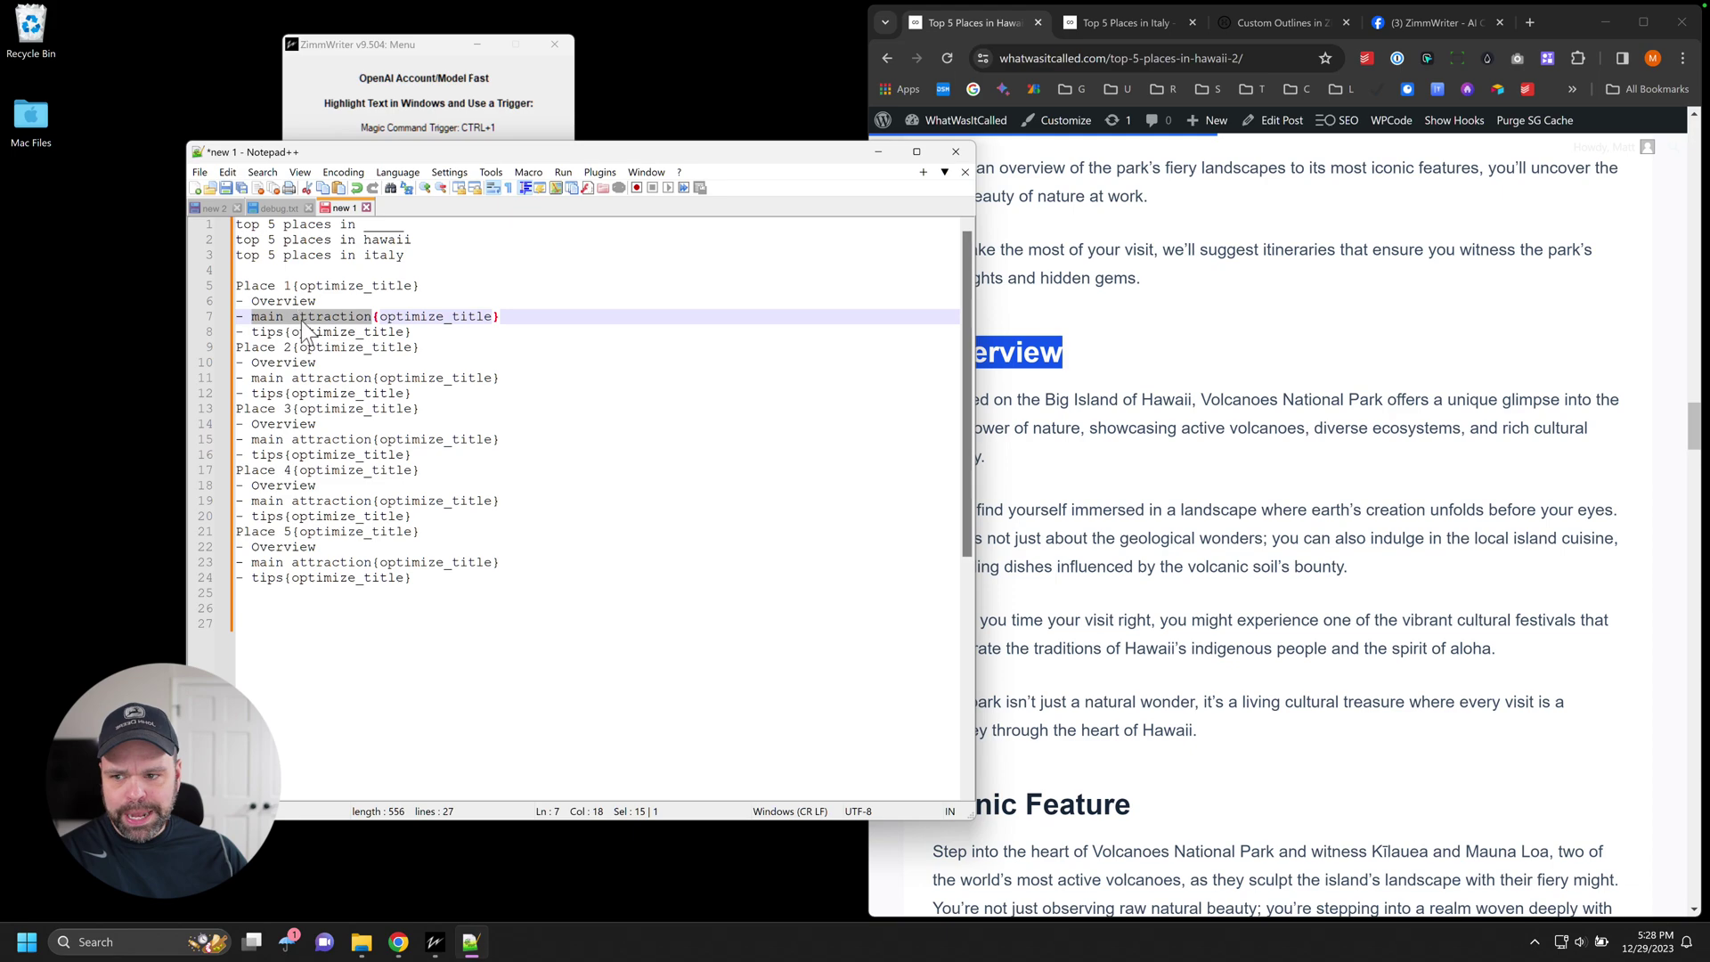
click(994, 356)
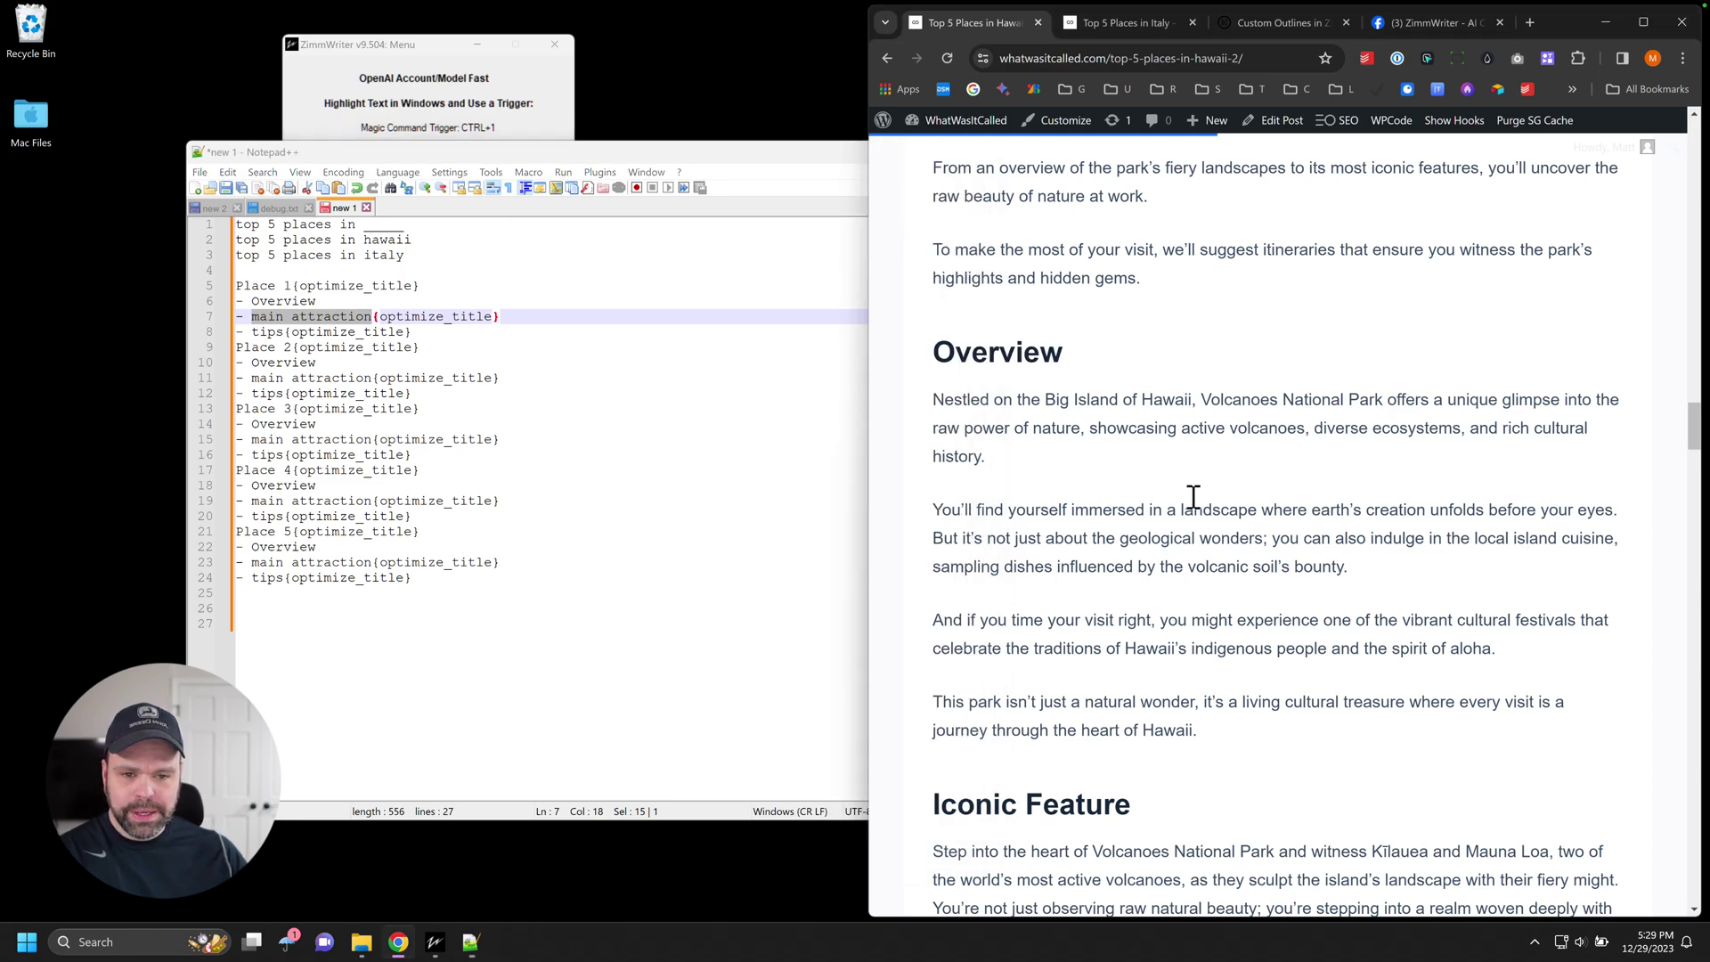
- Compare the Hawaii article's Iconic Feature heading and paragraph with the outline's Place 2 'main attraction' entry
scroll(1194, 522, up, 10)
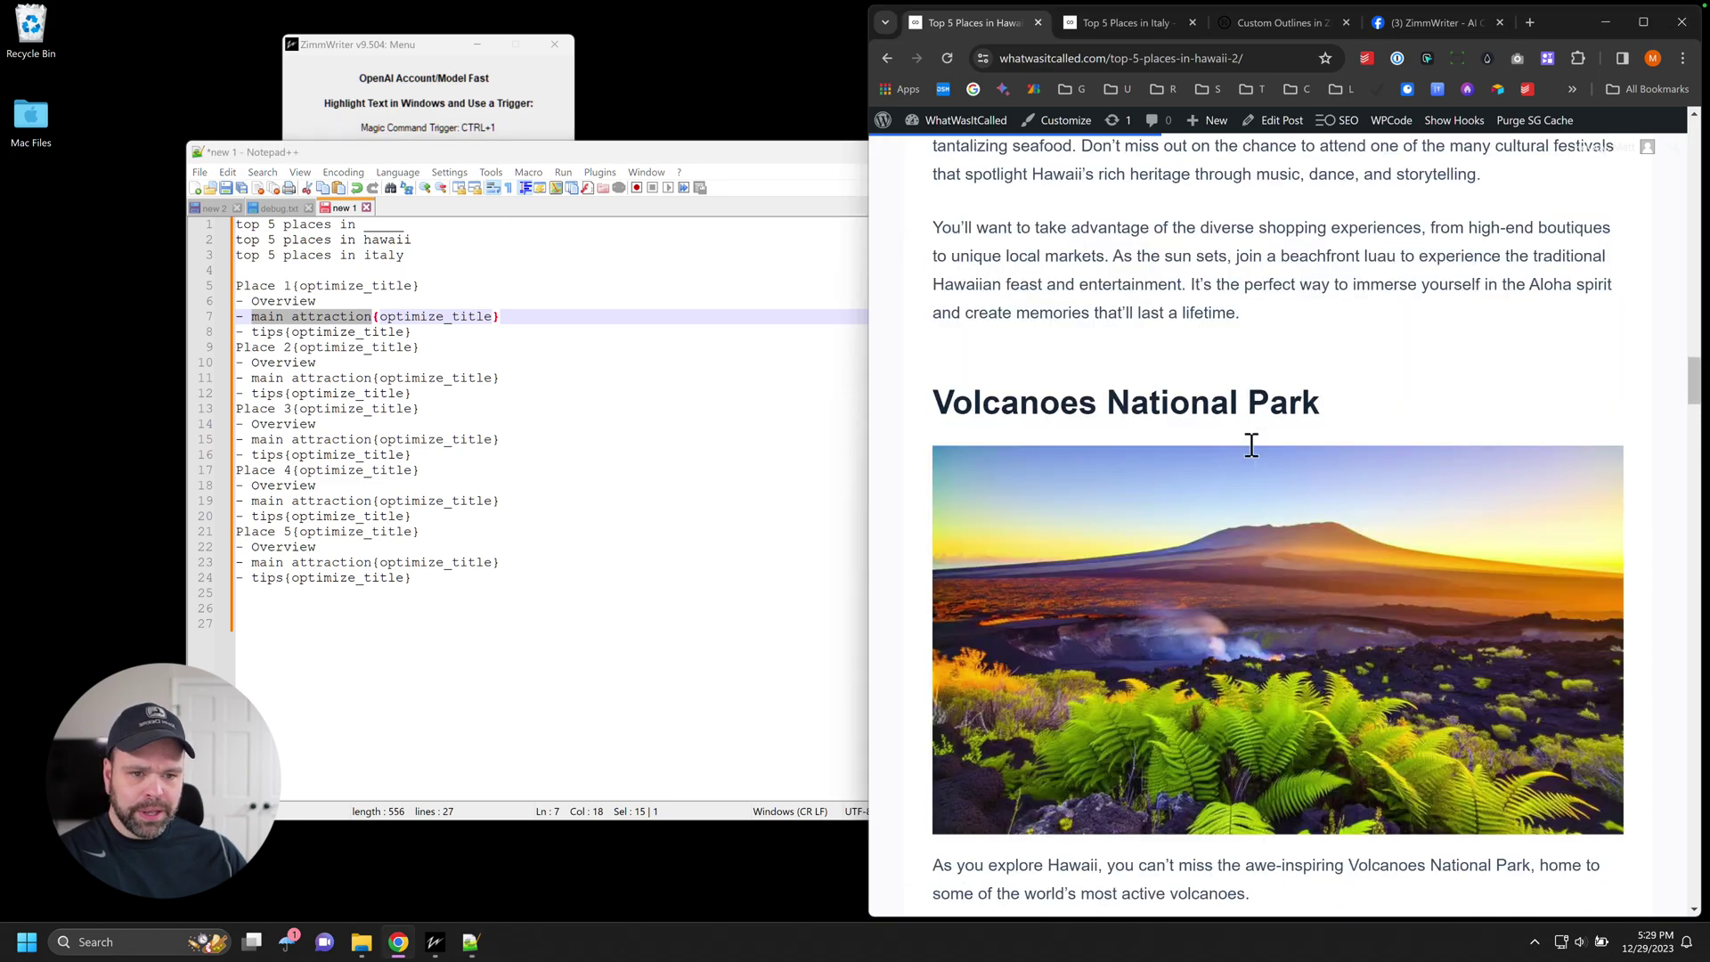
scroll(1207, 515, down, 12)
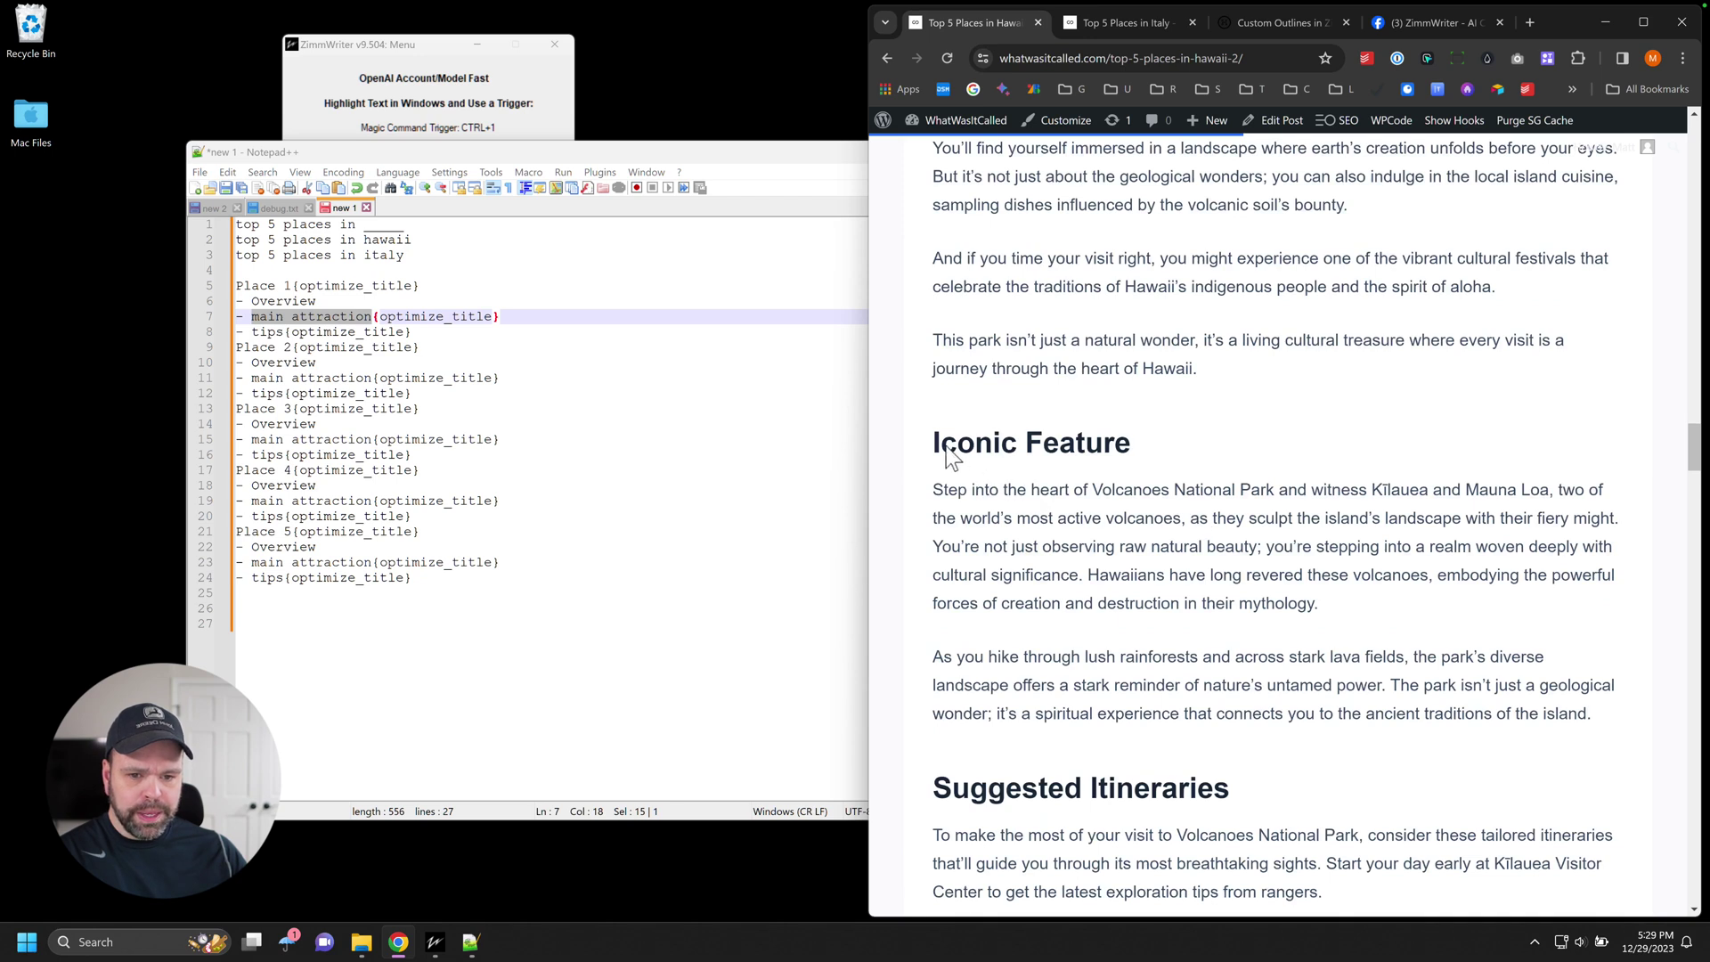
drag(944, 450, 1085, 445)
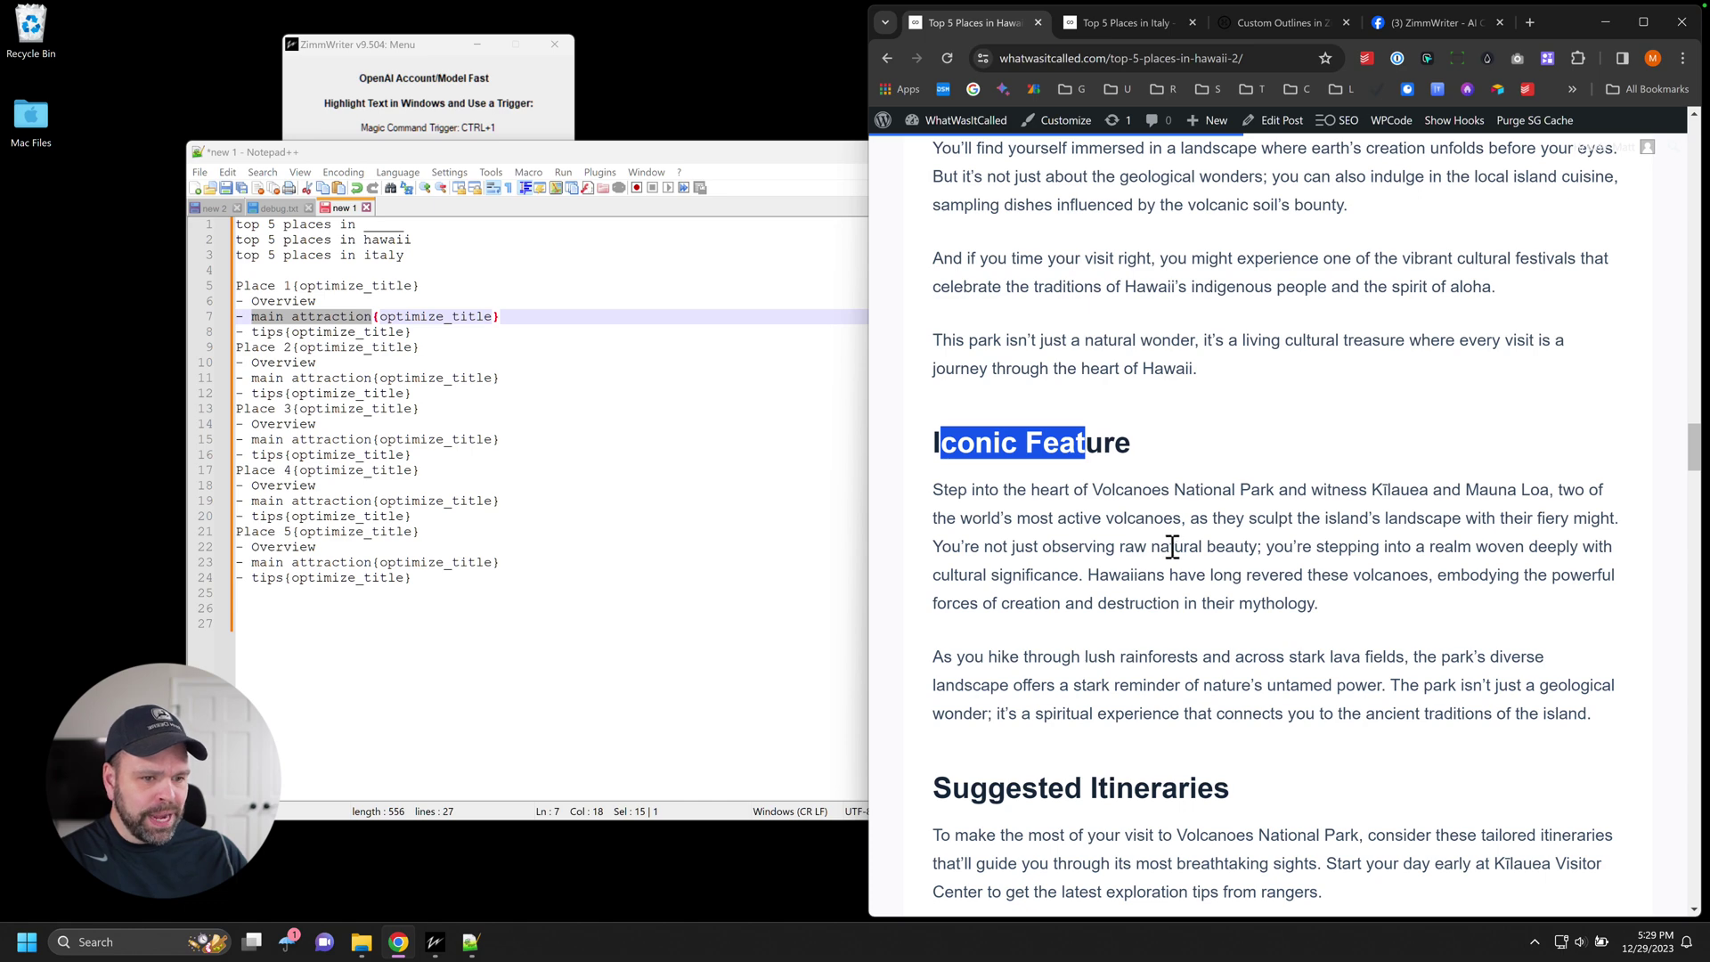
drag(1371, 521, 1401, 577)
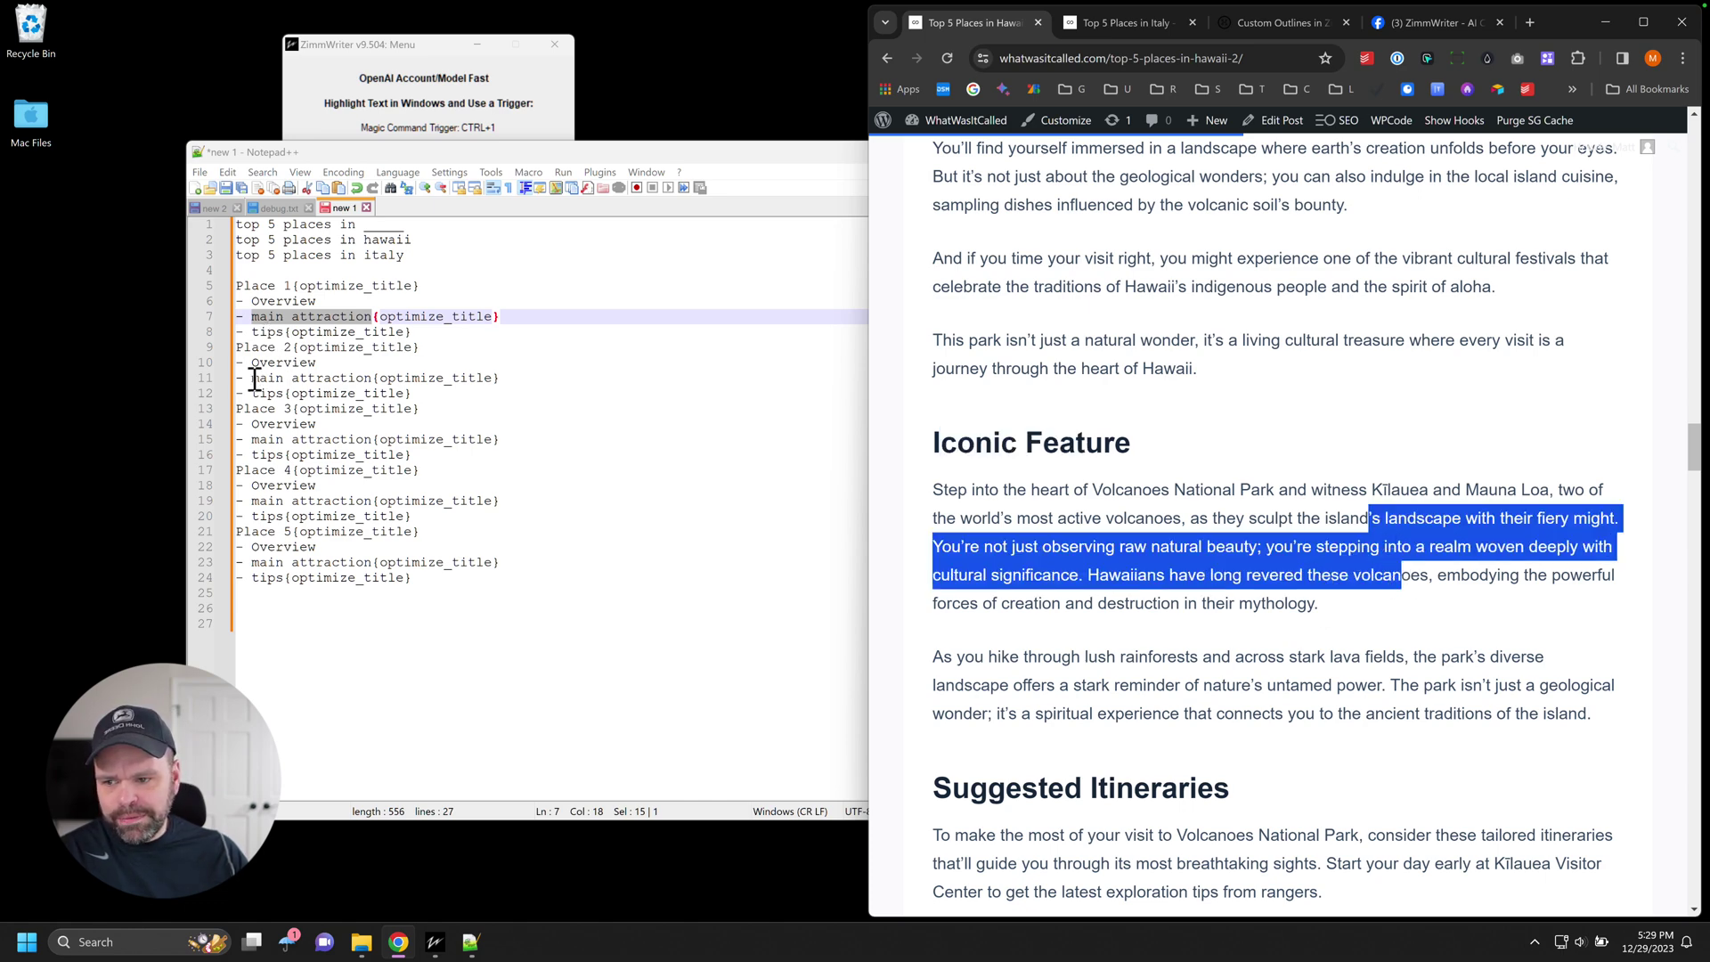
drag(252, 377, 355, 380)
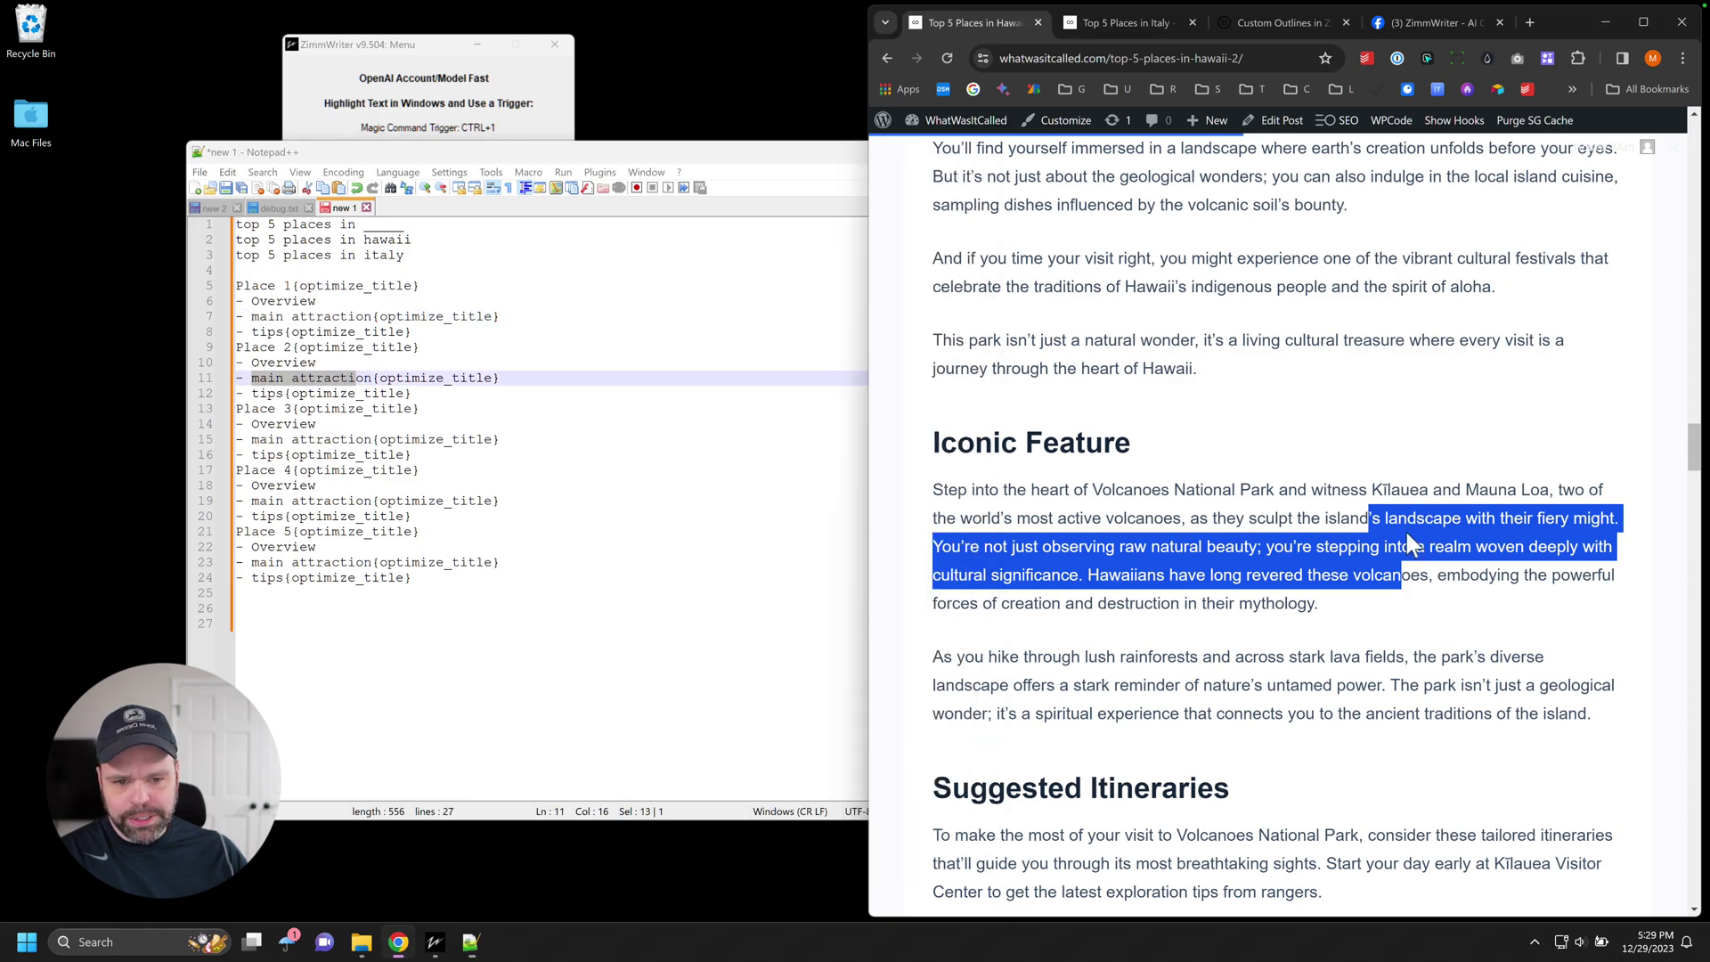
- Select the Waikiki Beach Signature Highlight heading and its three paragraphs, then highlight 'tips' in the outline
scroll(1270, 612, up, 20)
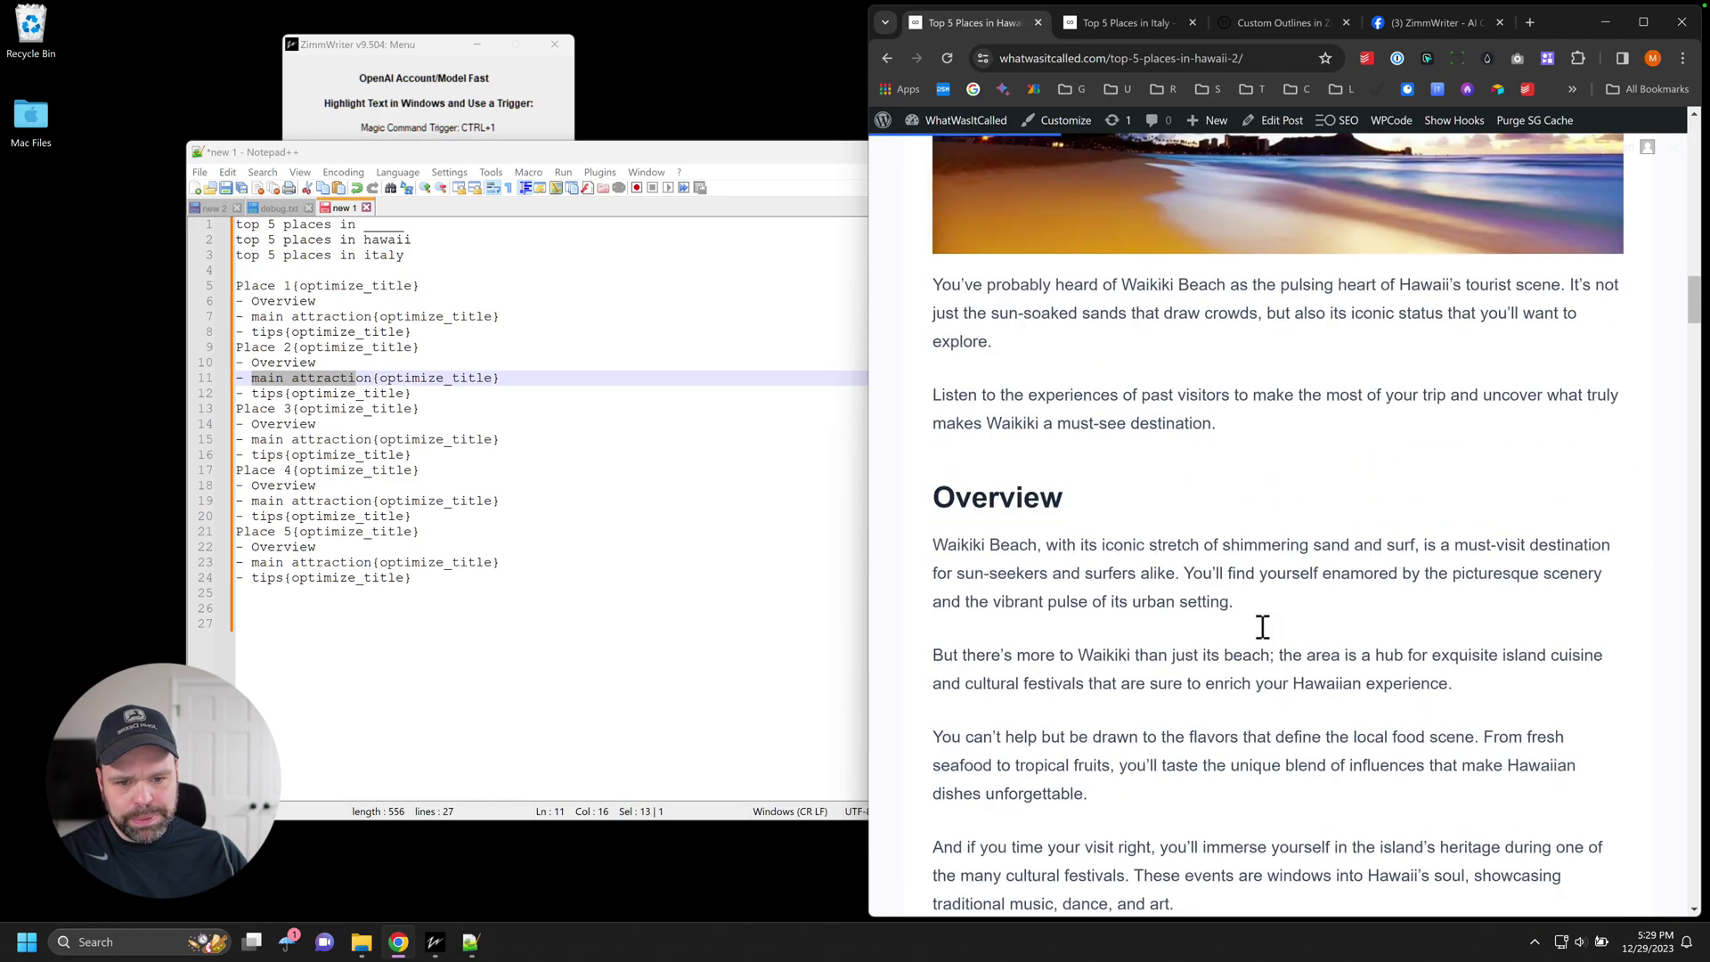
scroll(1263, 627, up, 10)
scroll(1256, 628, down, 12)
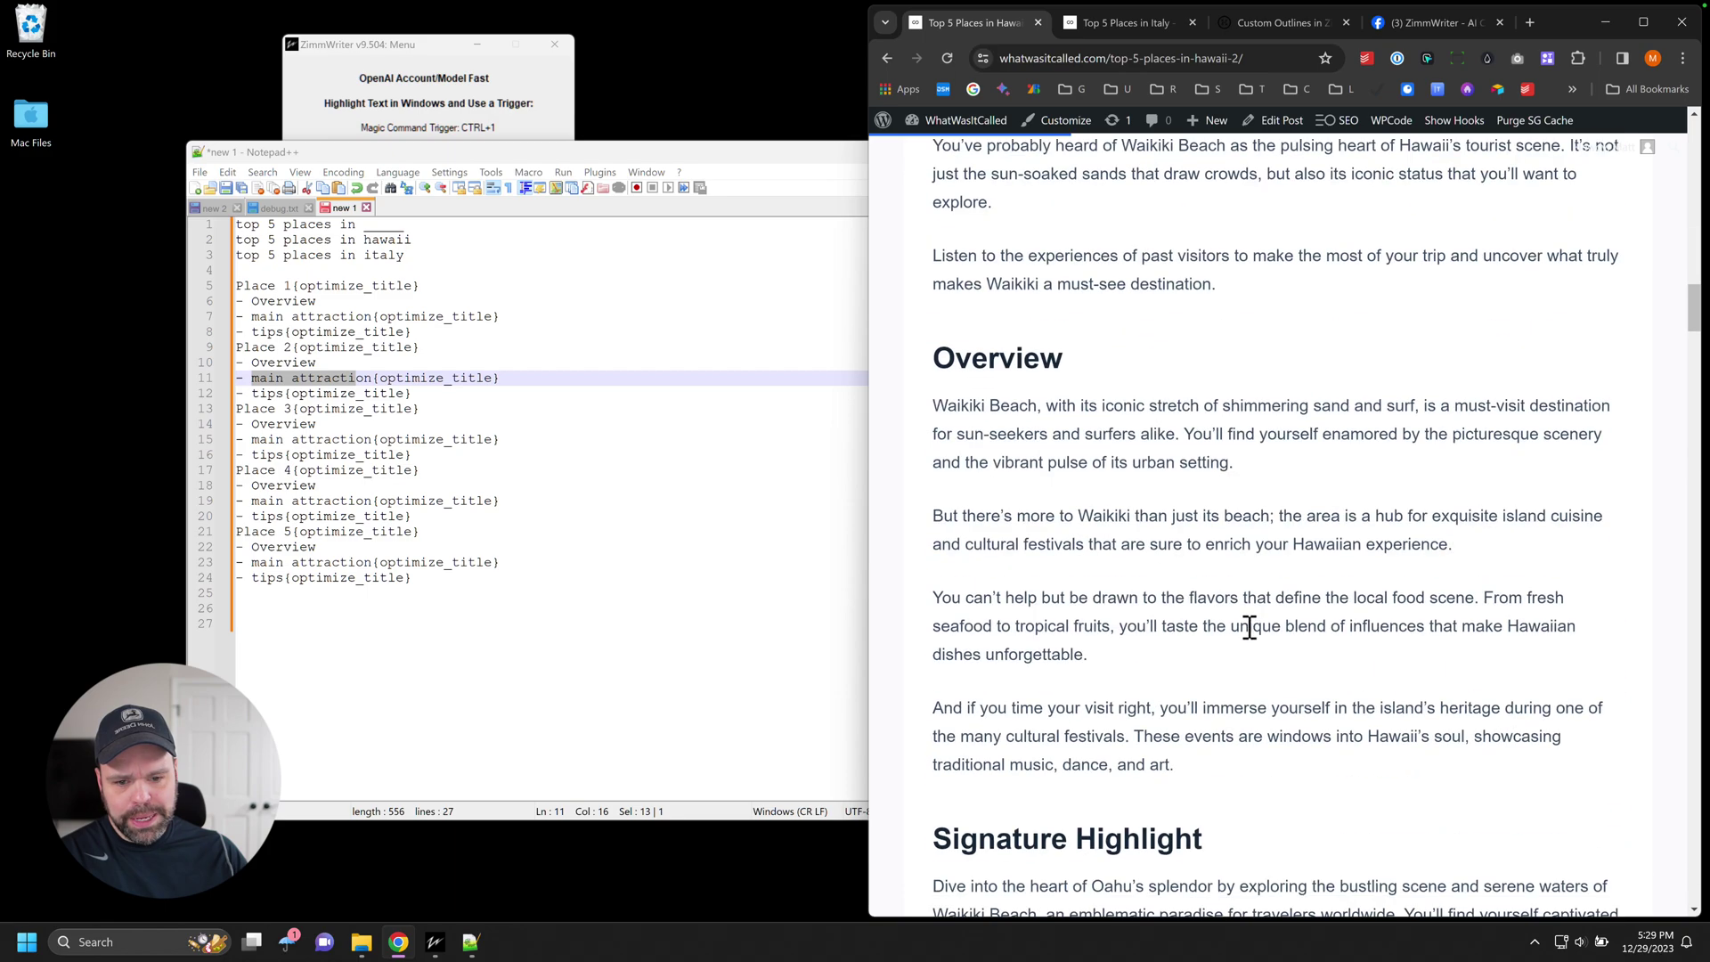
scroll(1250, 627, down, 4)
mouse_move(1205, 453)
mouse_down()
mouse_move(1002, 451)
mouse_move(946, 478)
mouse_up()
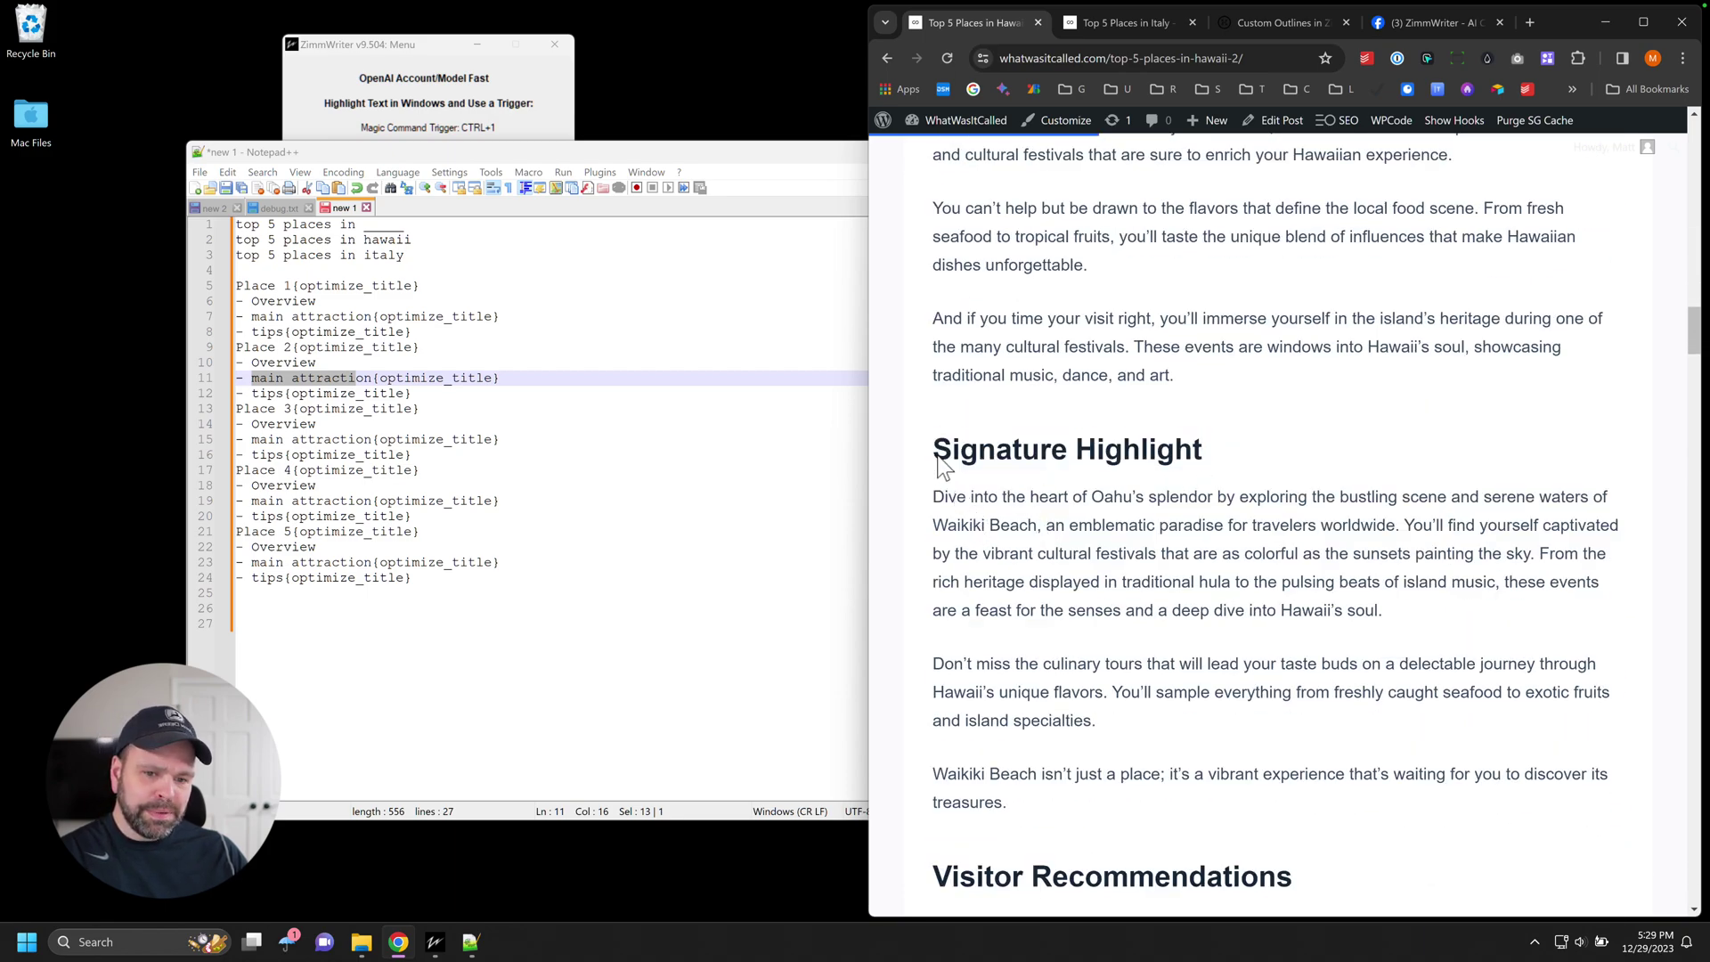
drag(937, 461, 1214, 446)
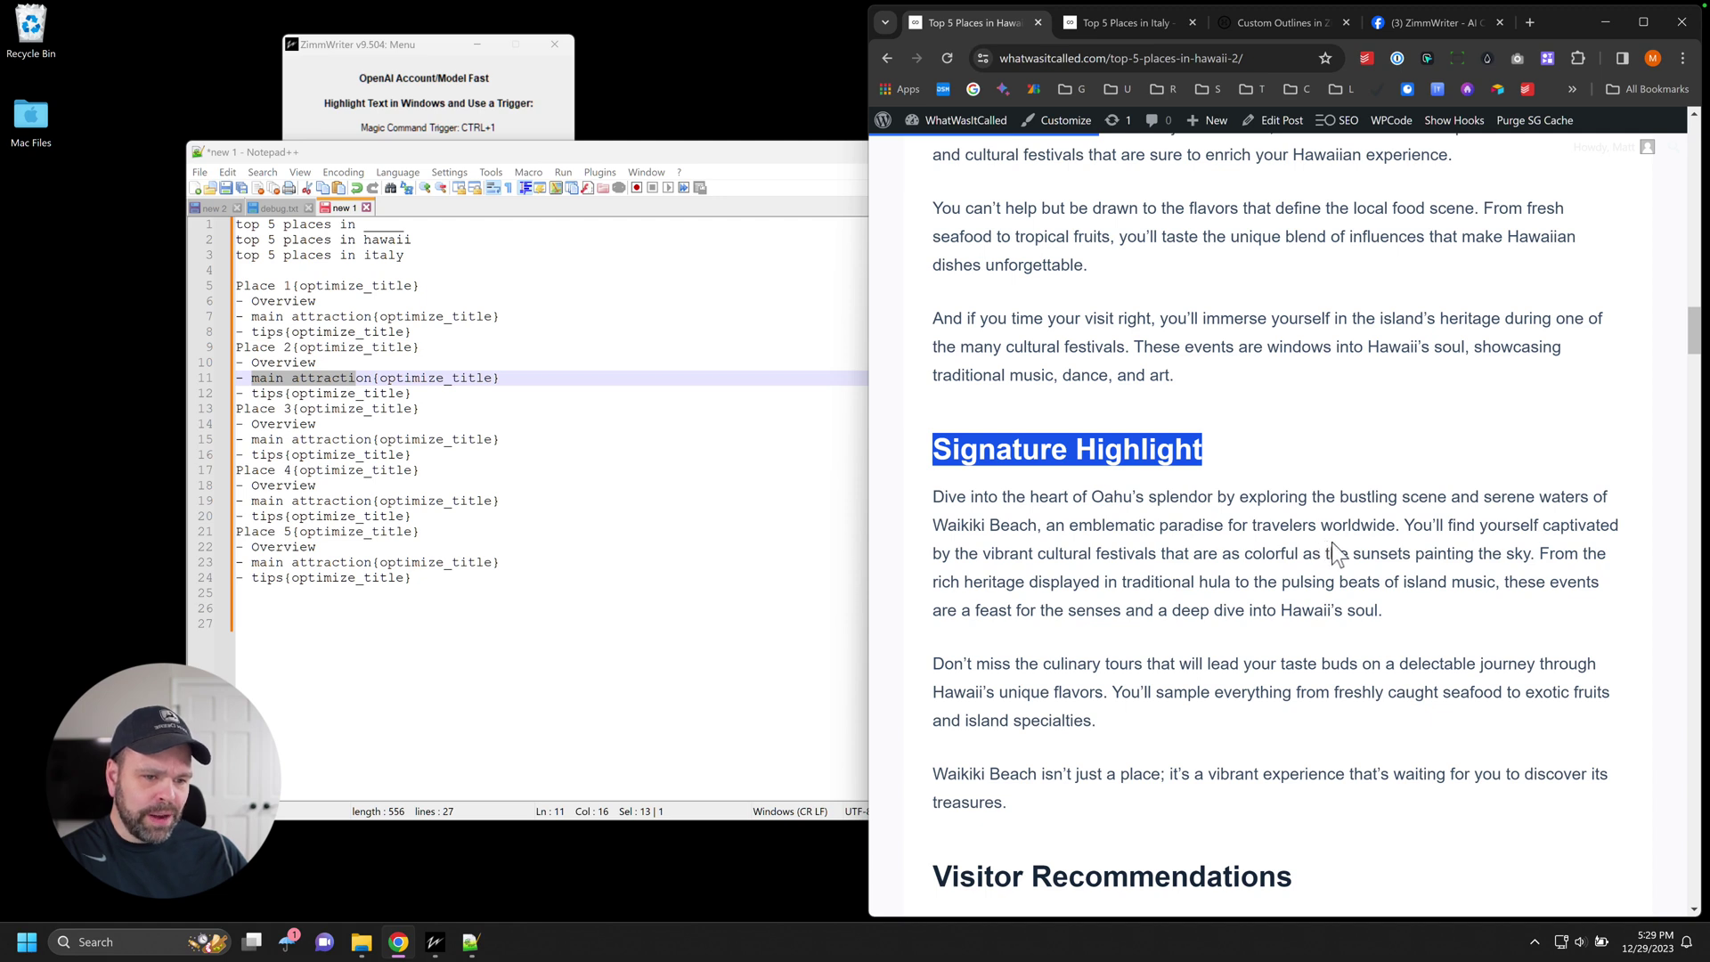
drag(1309, 496, 1310, 524)
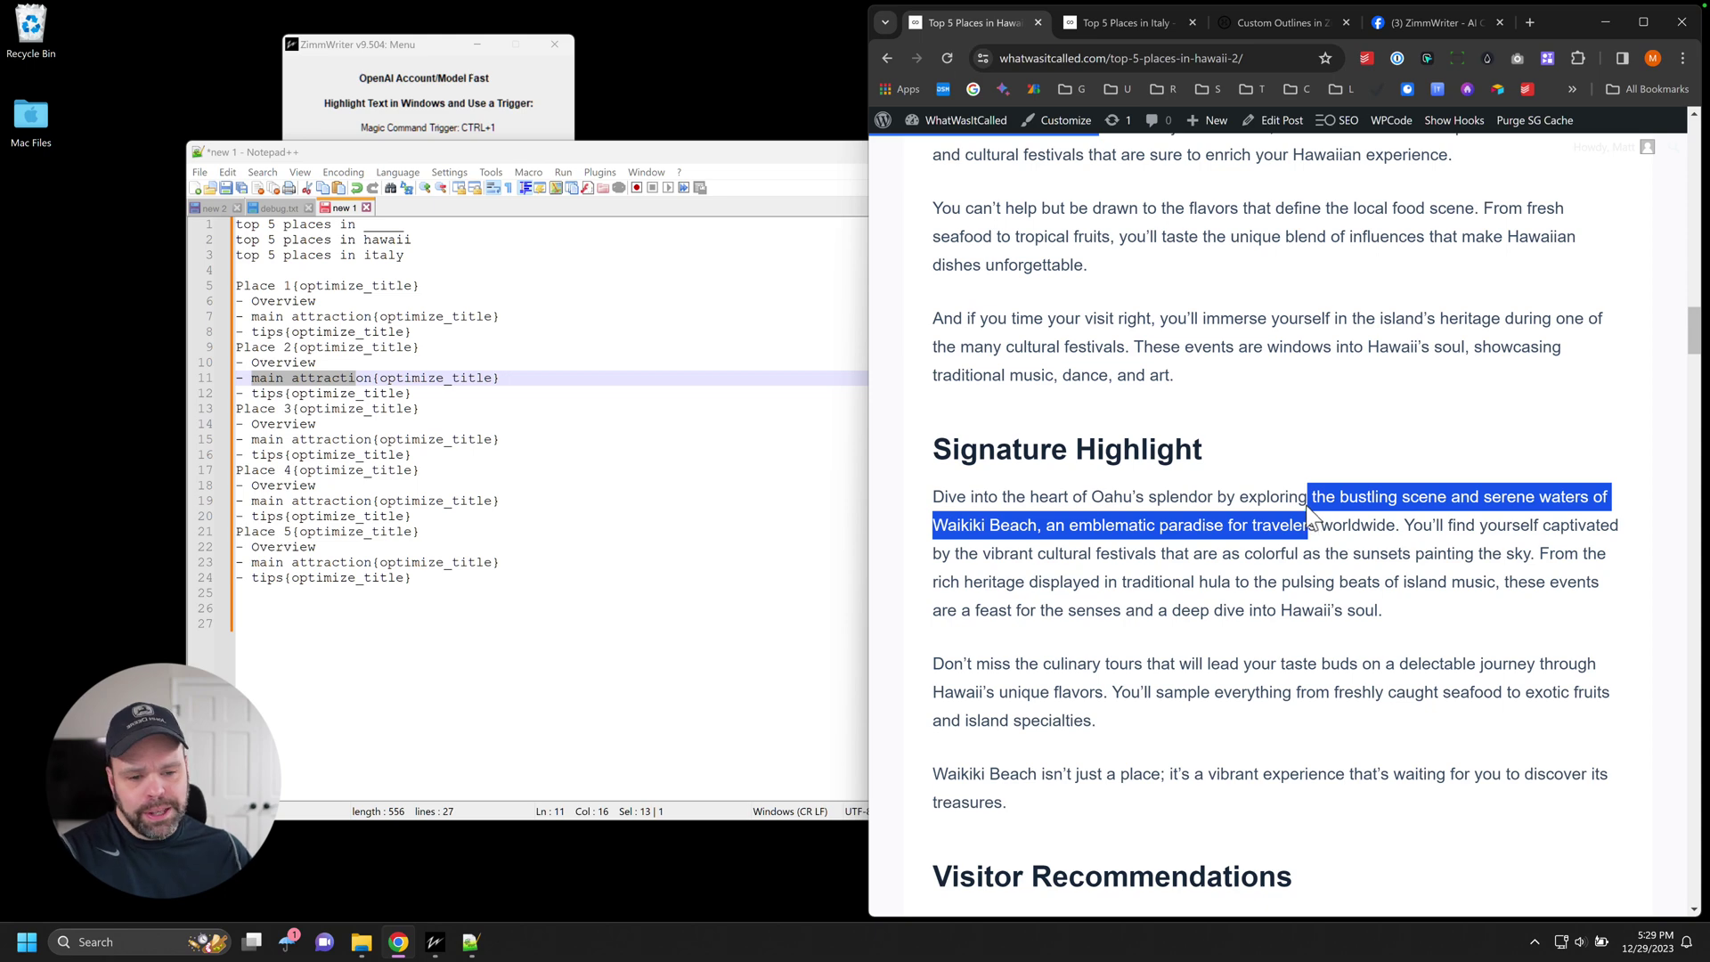
drag(1167, 496, 1280, 772)
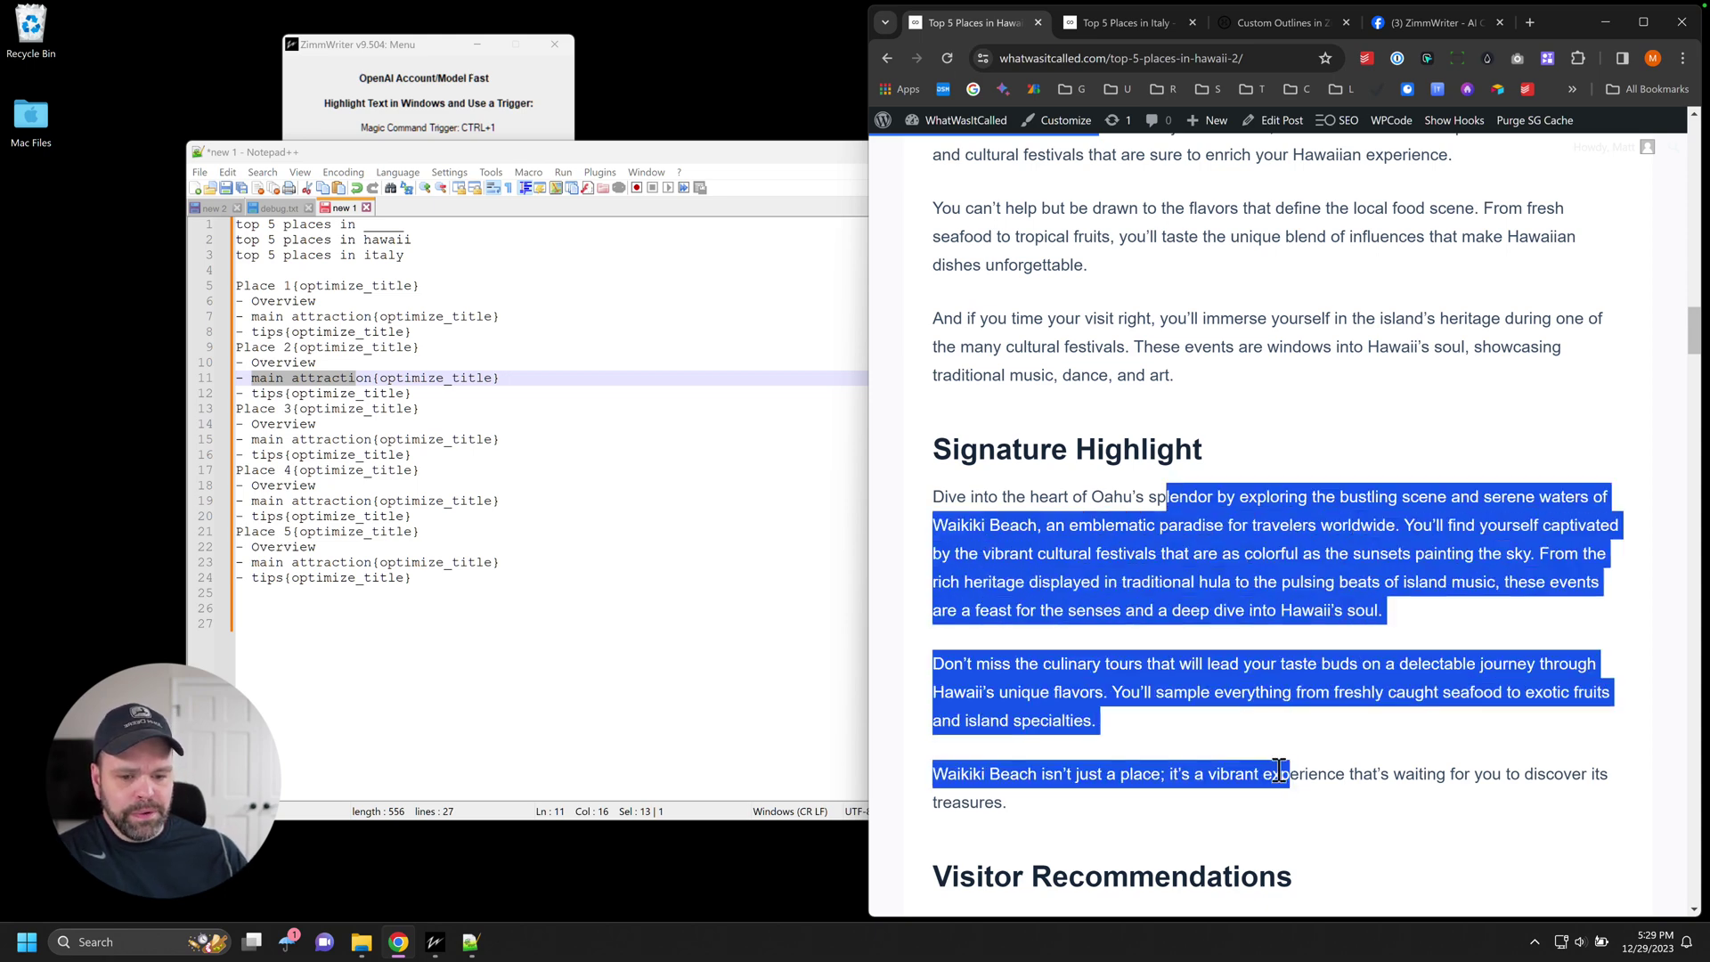
click(1021, 741)
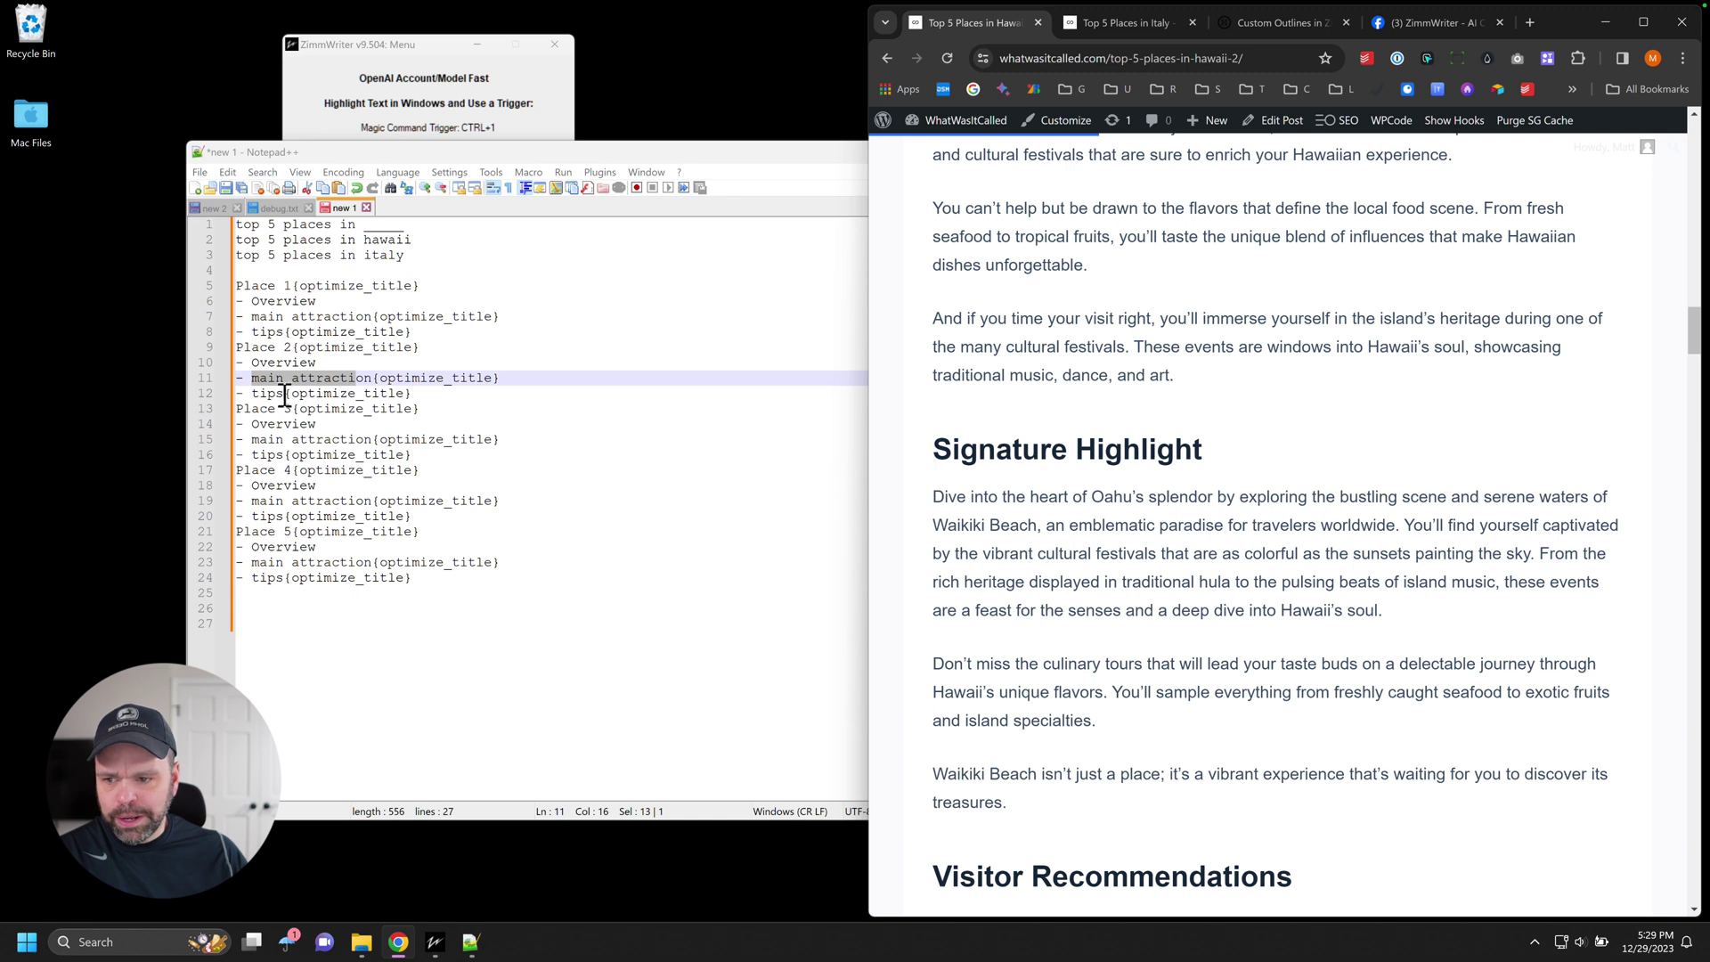
drag(283, 394, 253, 395)
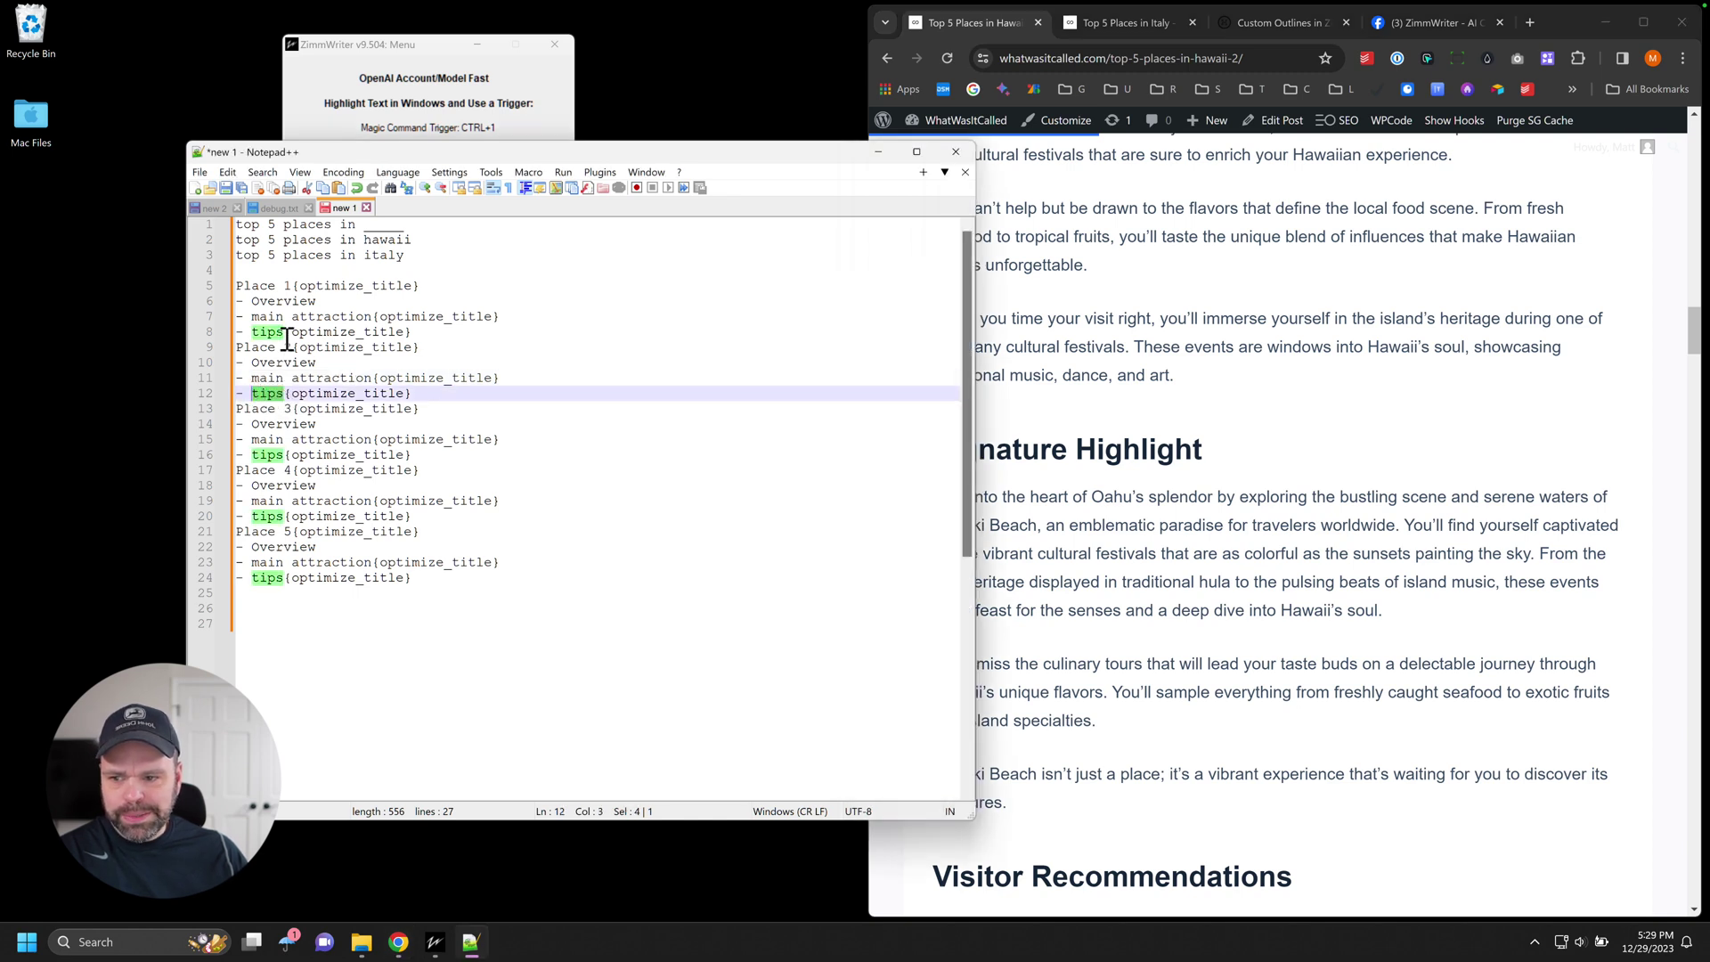
drag(285, 331, 418, 333)
key(ctrl+c)
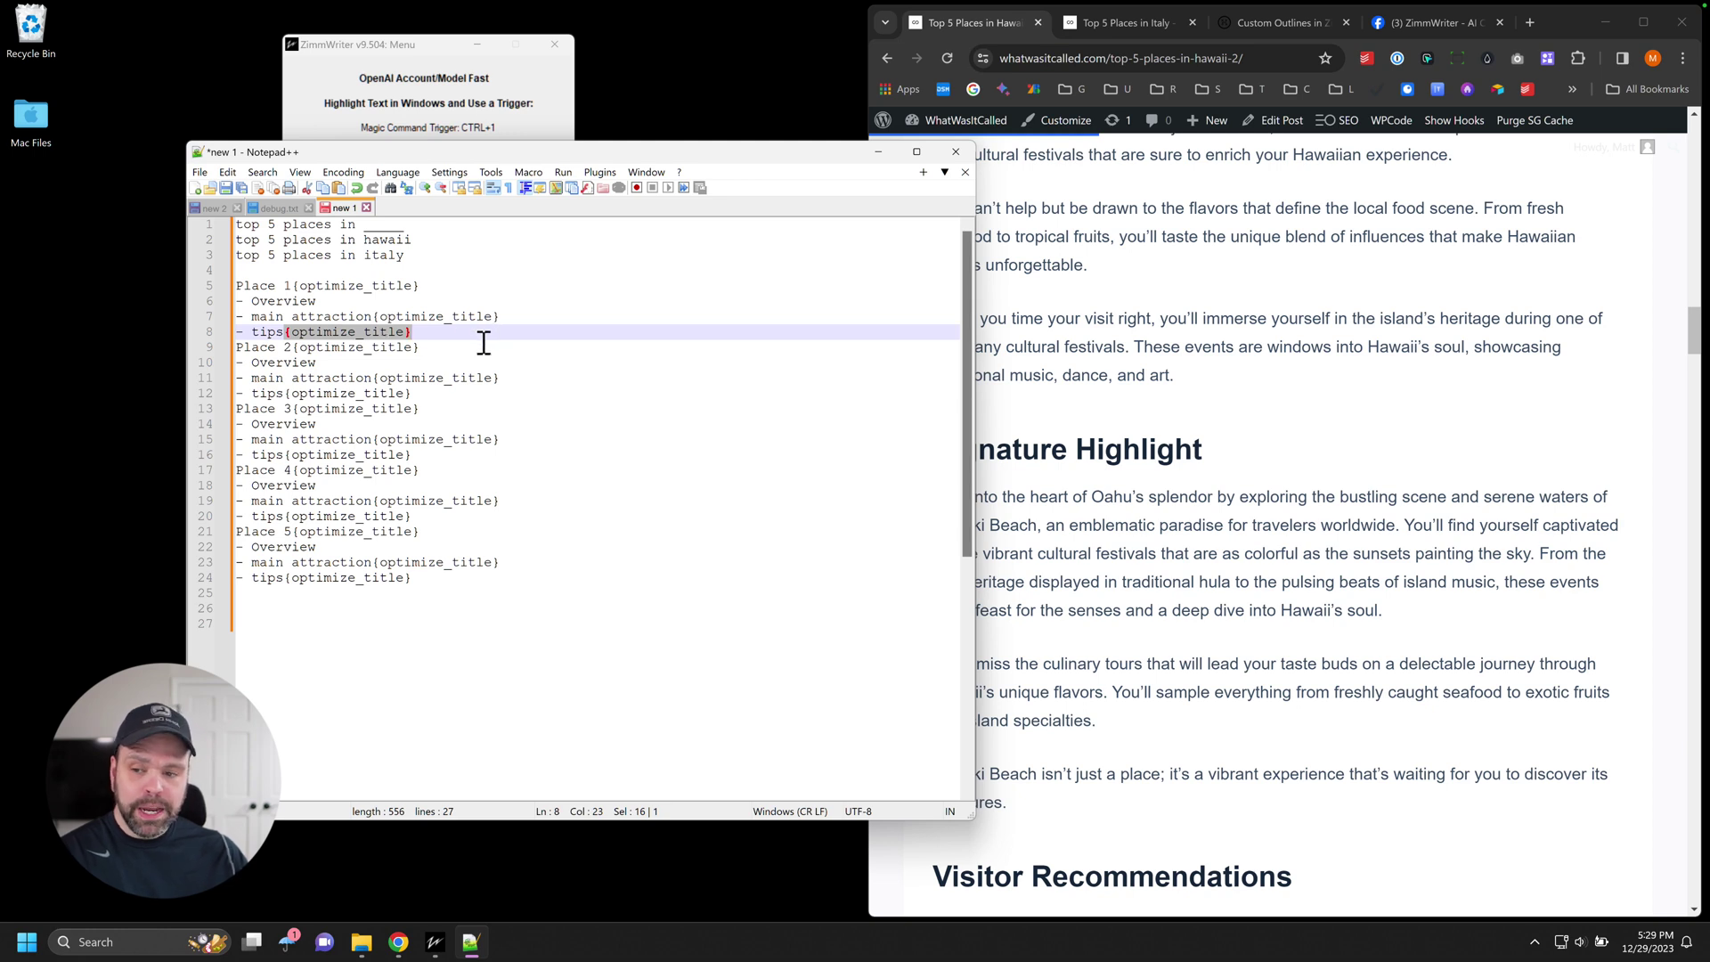
key(BackSpace)
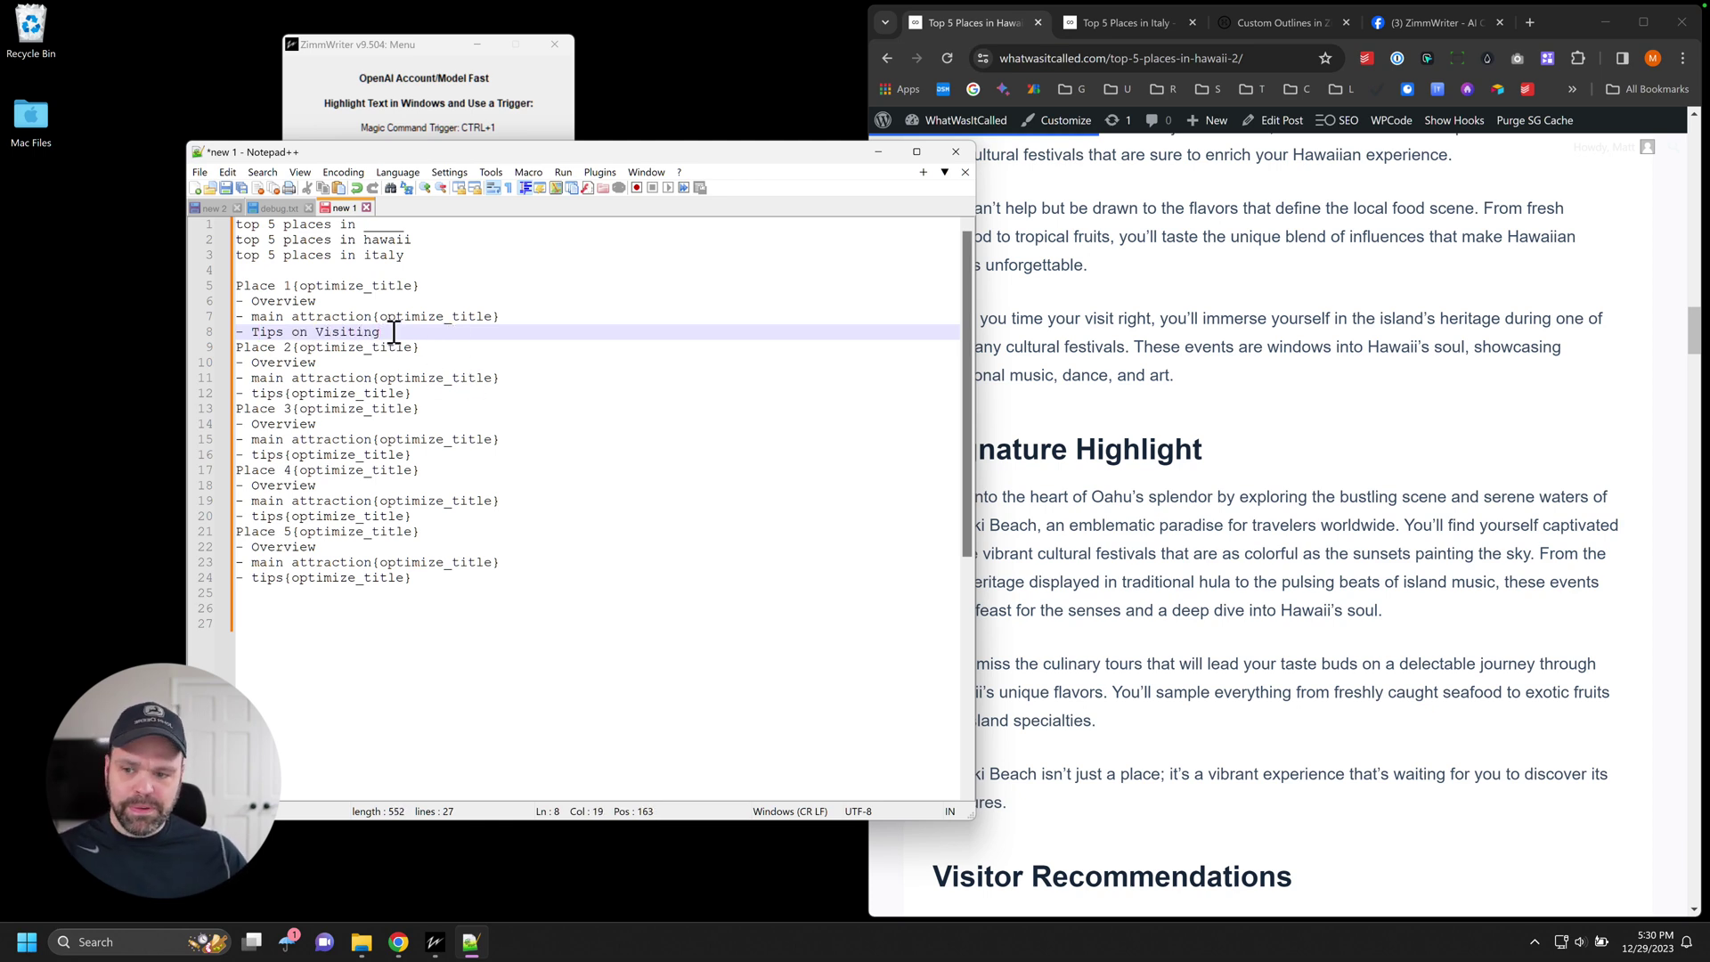
key(BackSpace)
key(BackSpace)
key(BackSpace)
key(BackSpace)
key(BackSpace)
key(BackSpace)
key(BackSpace)
key(BackSpace)
key(BackSpace)
key(BackSpace)
key(BackSpace)
key(BackSpace)
key(Left)
key(Left)
key(Left)
key(BackSpace)
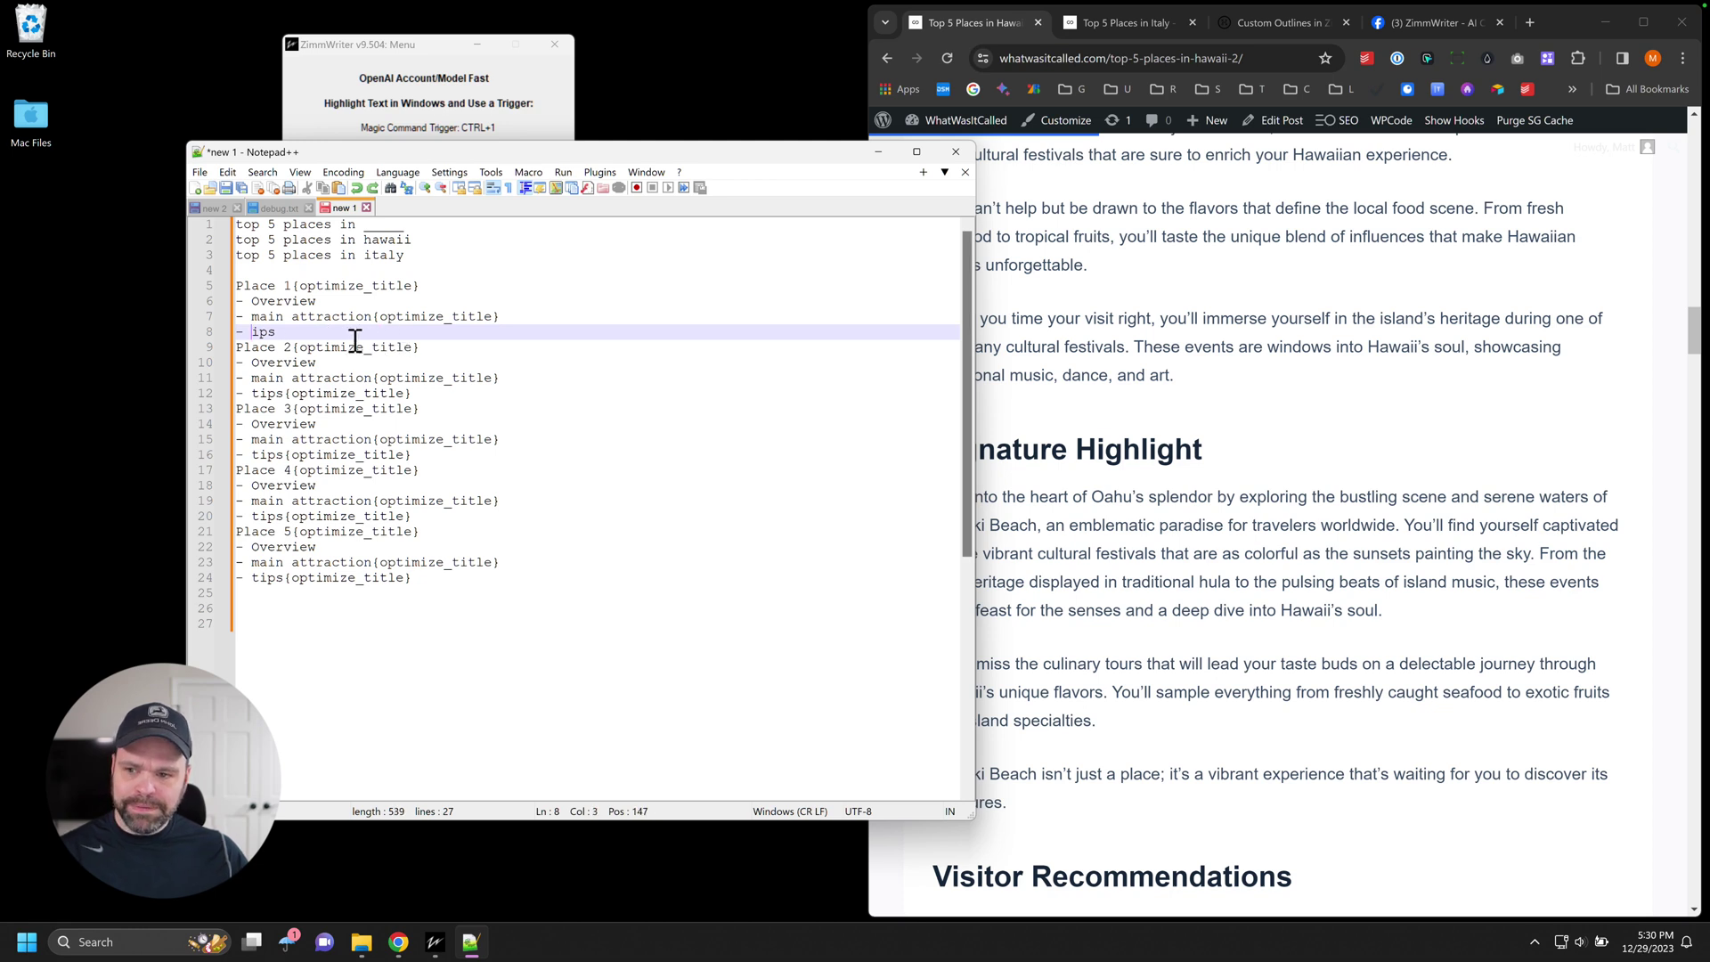
key(End)
key(ctrl+v)
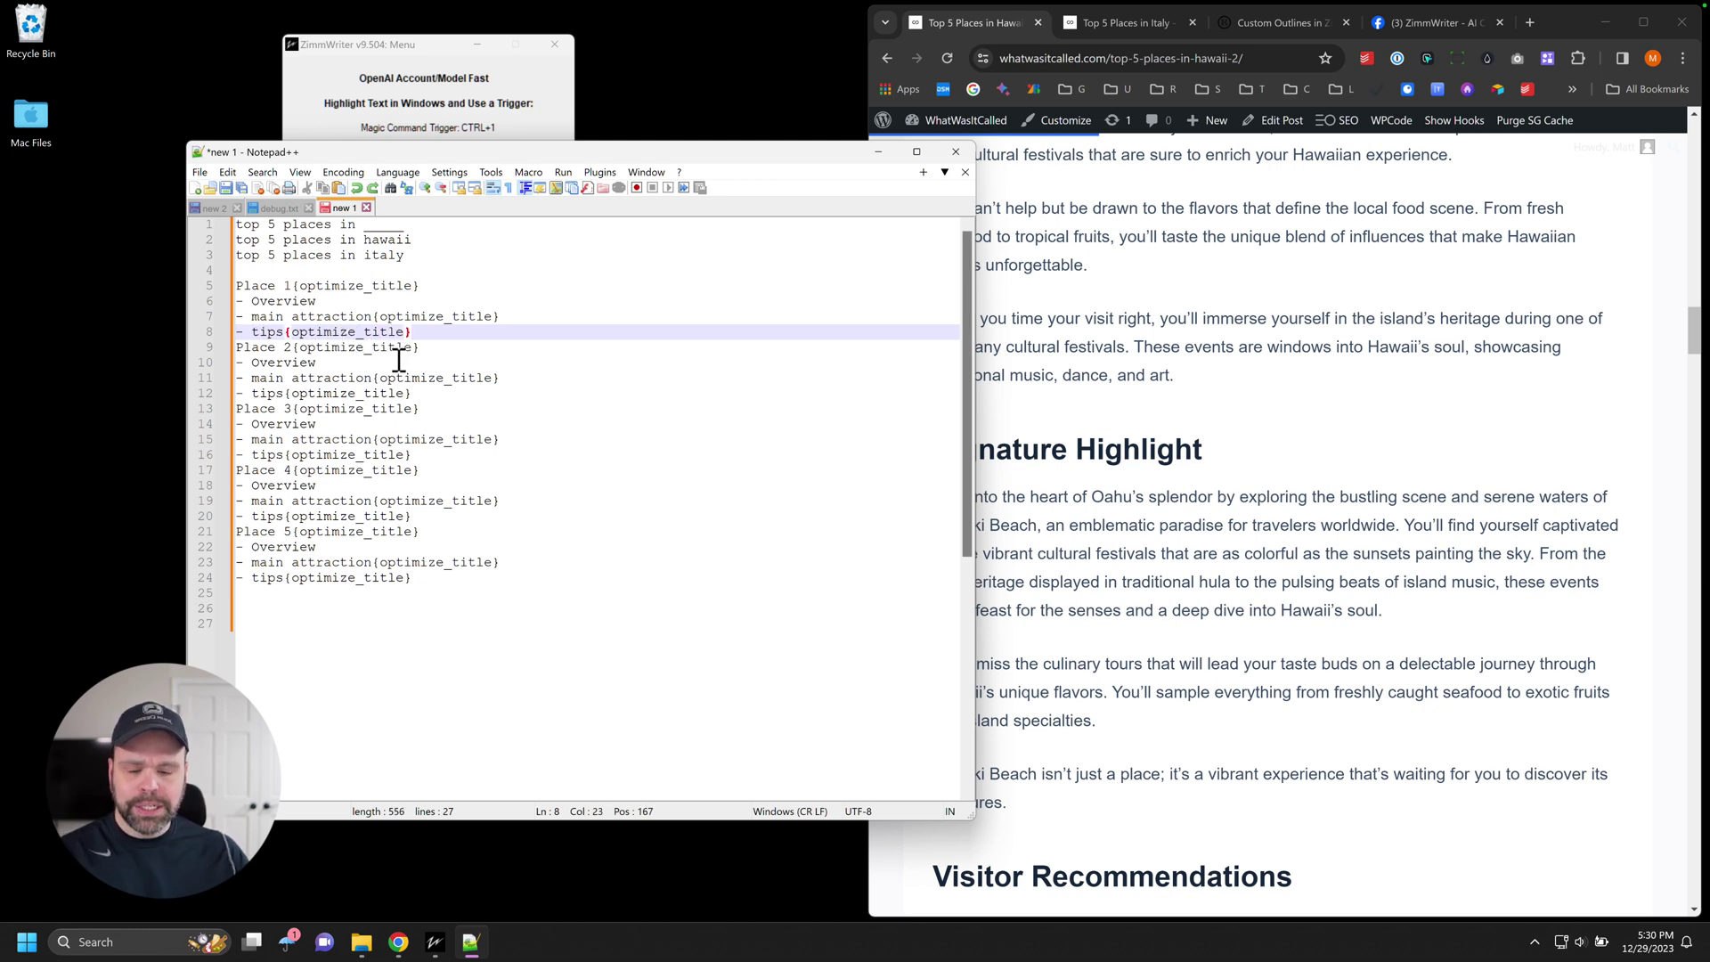
- Highlight each H3 heading of the Hawaii article down through Suggested Itineraries
click(1254, 485)
scroll(1260, 553, down, 4)
scroll(1242, 566, up, 12)
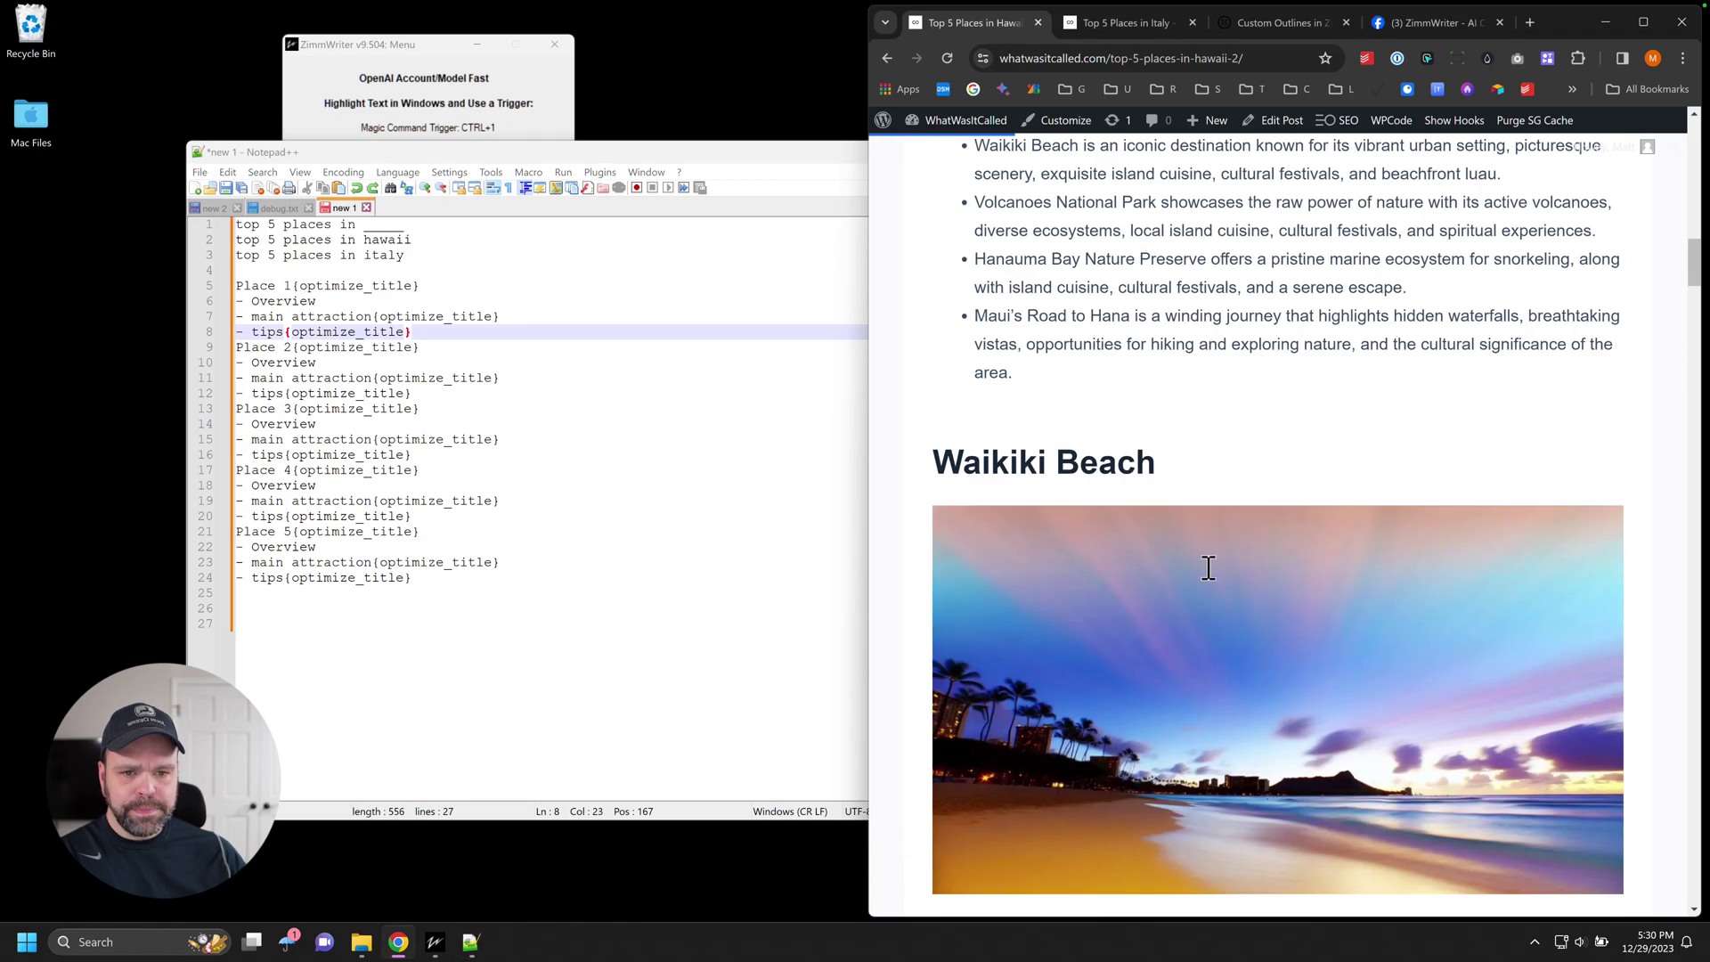
scroll(1125, 532, down, 20)
scroll(1119, 535, up, 2)
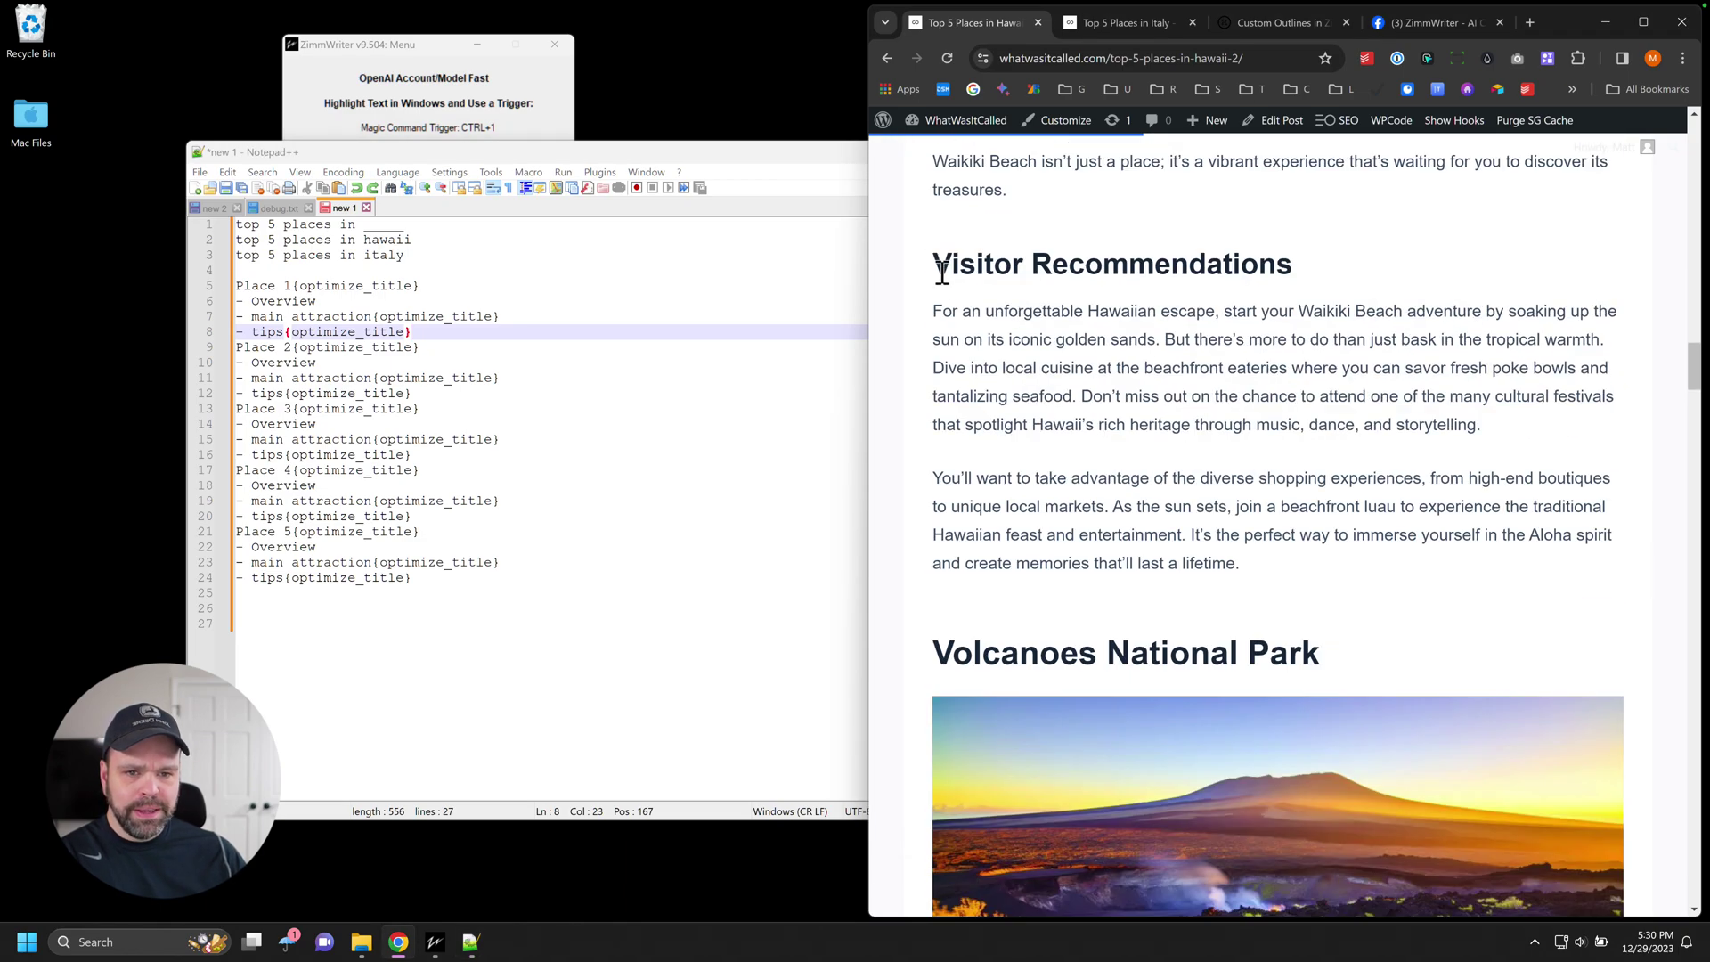
drag(935, 267, 1285, 270)
scroll(1189, 469, down, 2)
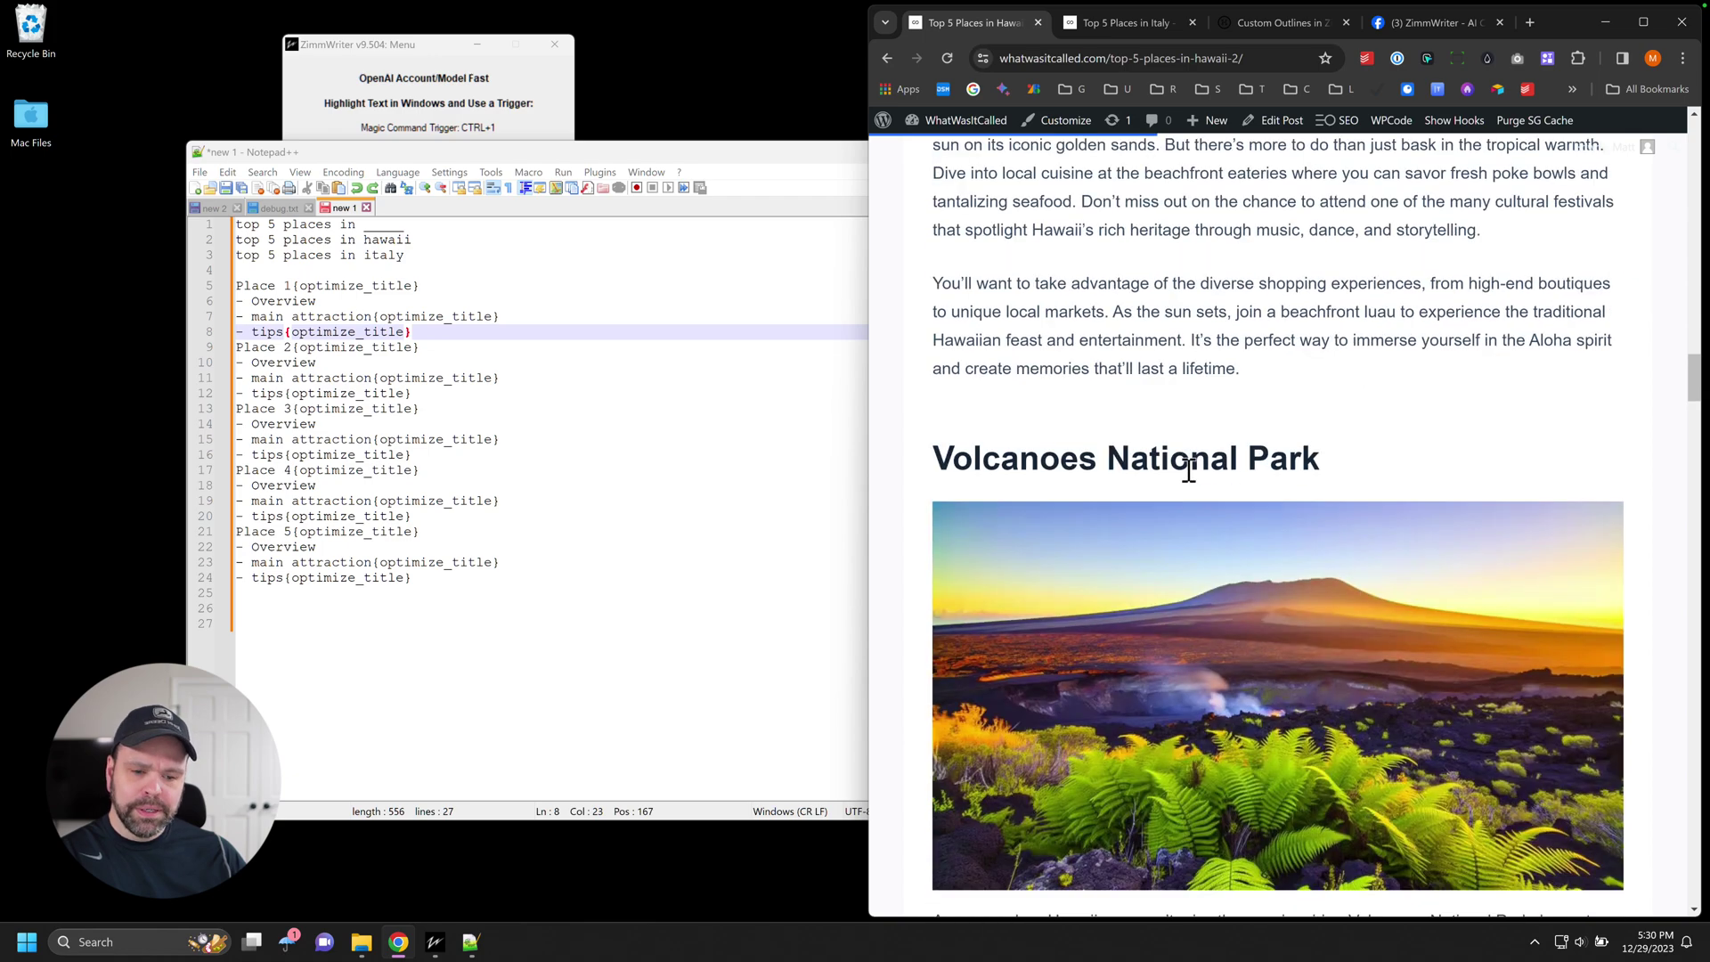
drag(959, 451, 1301, 465)
scroll(1119, 611, down, 20)
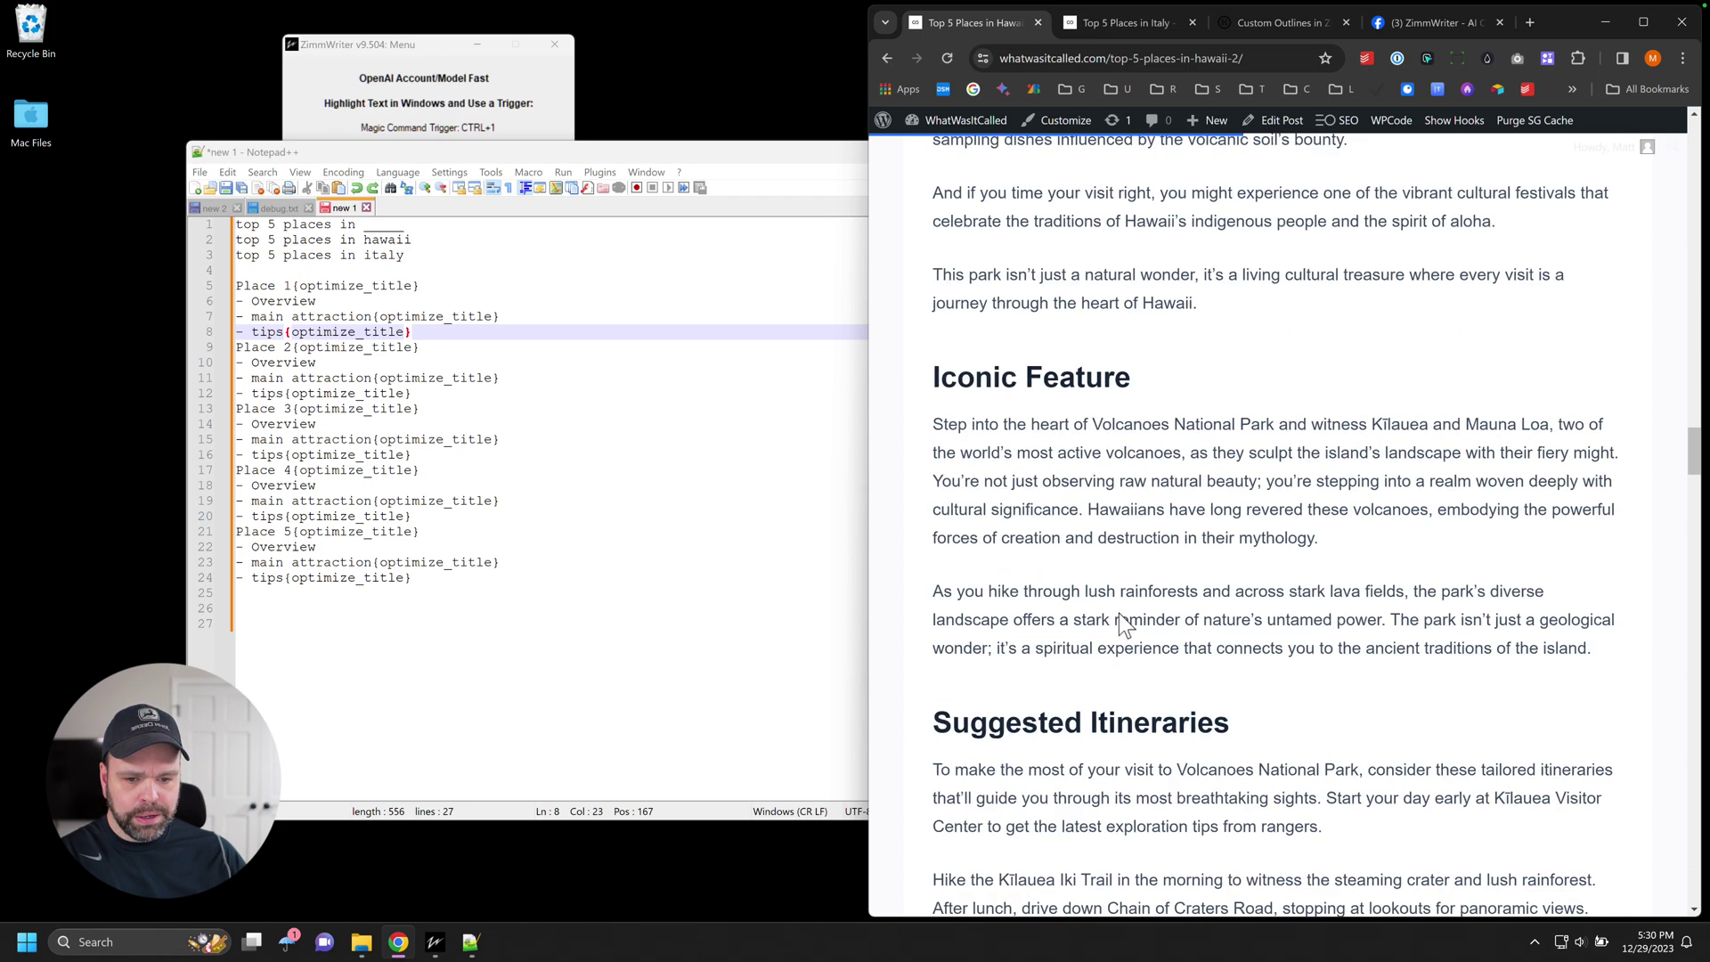
drag(934, 456, 1251, 466)
- Highlight the Traveler's Advice heading, then bring up the Top 5 Places in Italy article's contents
scroll(1238, 516, down, 6)
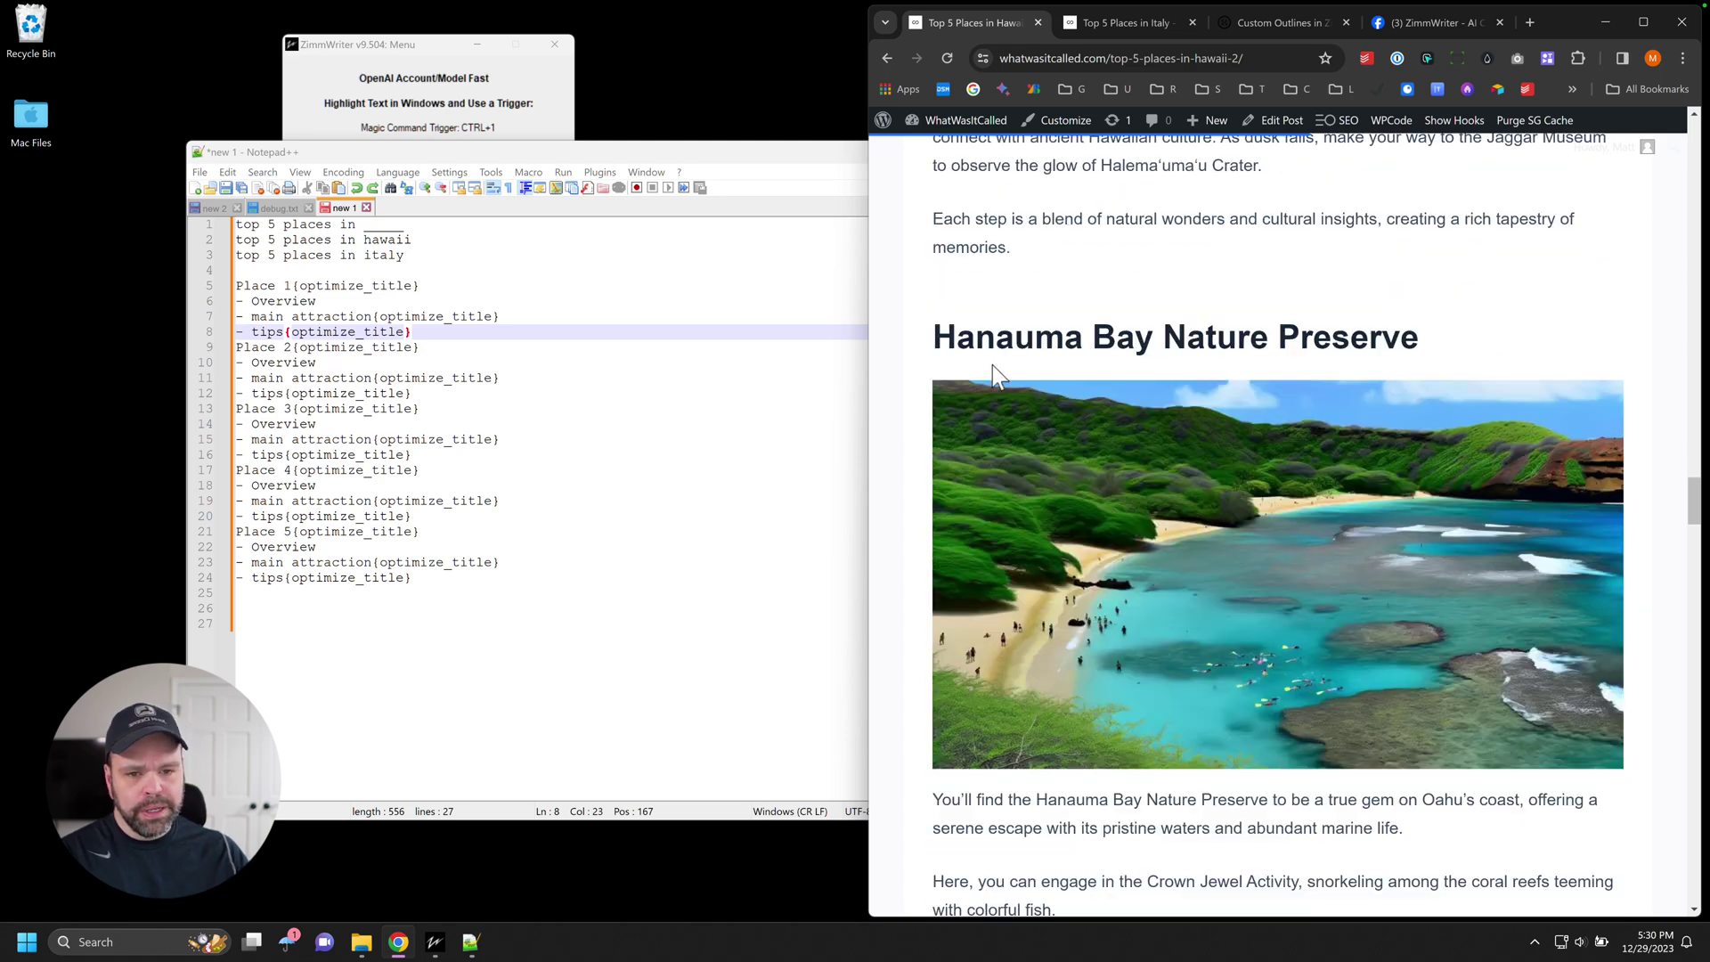
drag(1081, 345, 1482, 370)
scroll(1084, 668, down, 15)
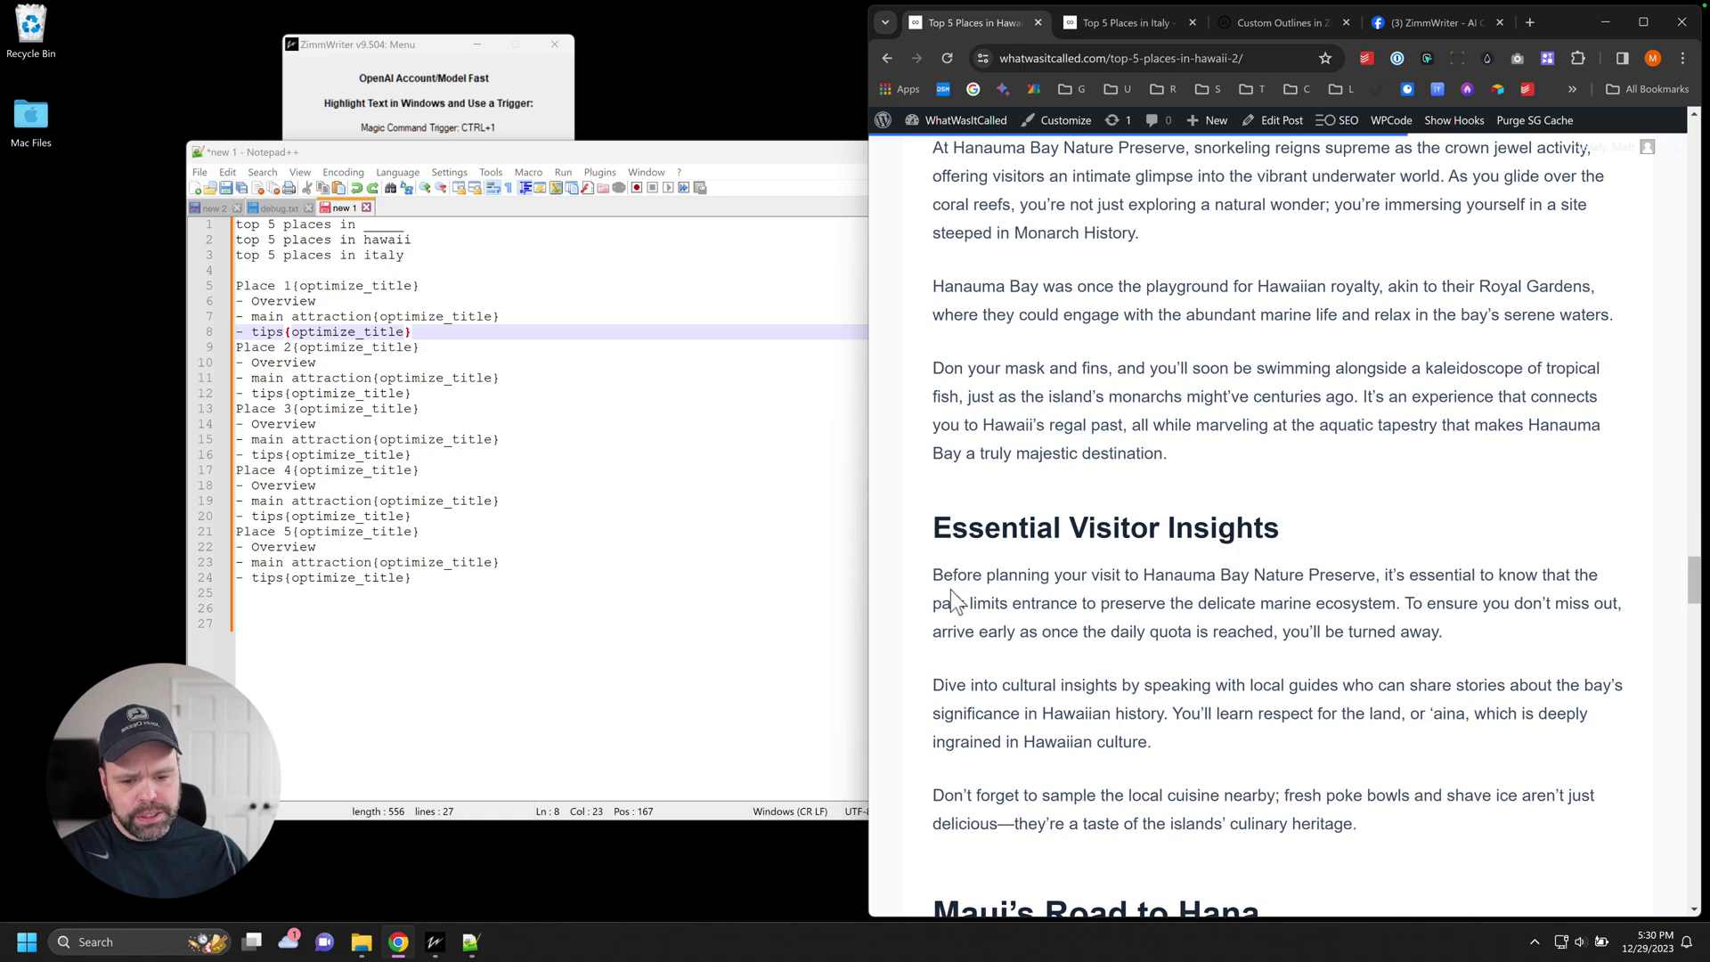
scroll(980, 499, down, 5)
scroll(1001, 428, up, 2)
scroll(996, 499, down, 2)
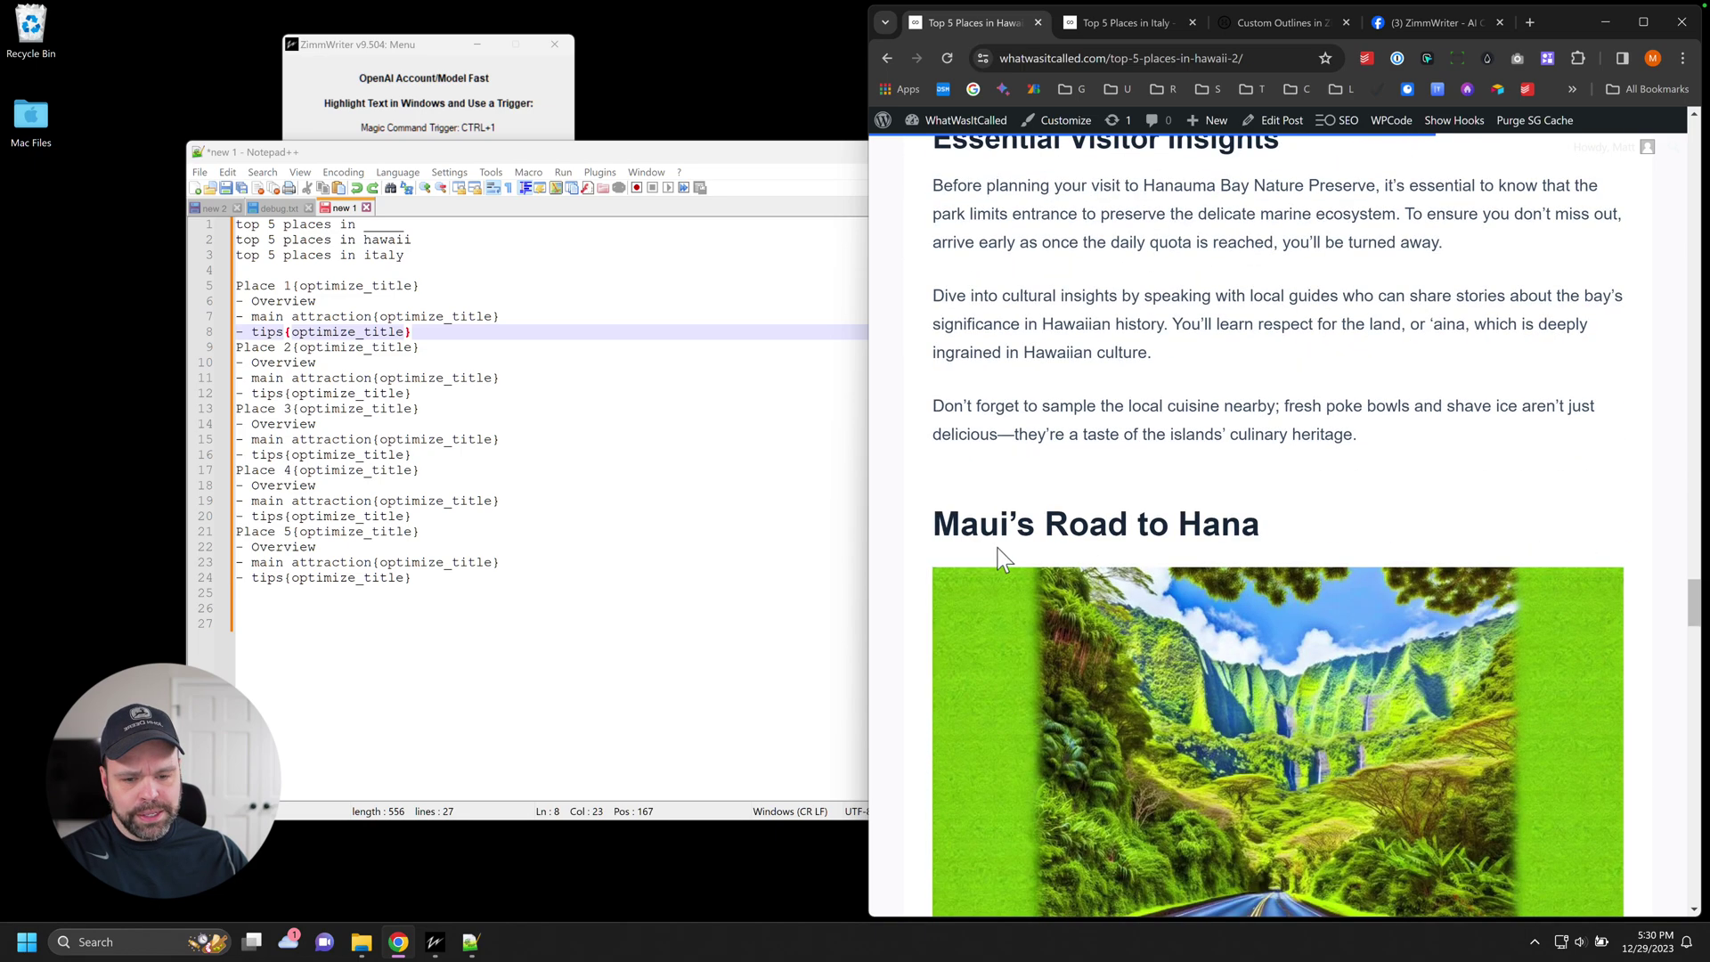
scroll(1032, 602, down, 20)
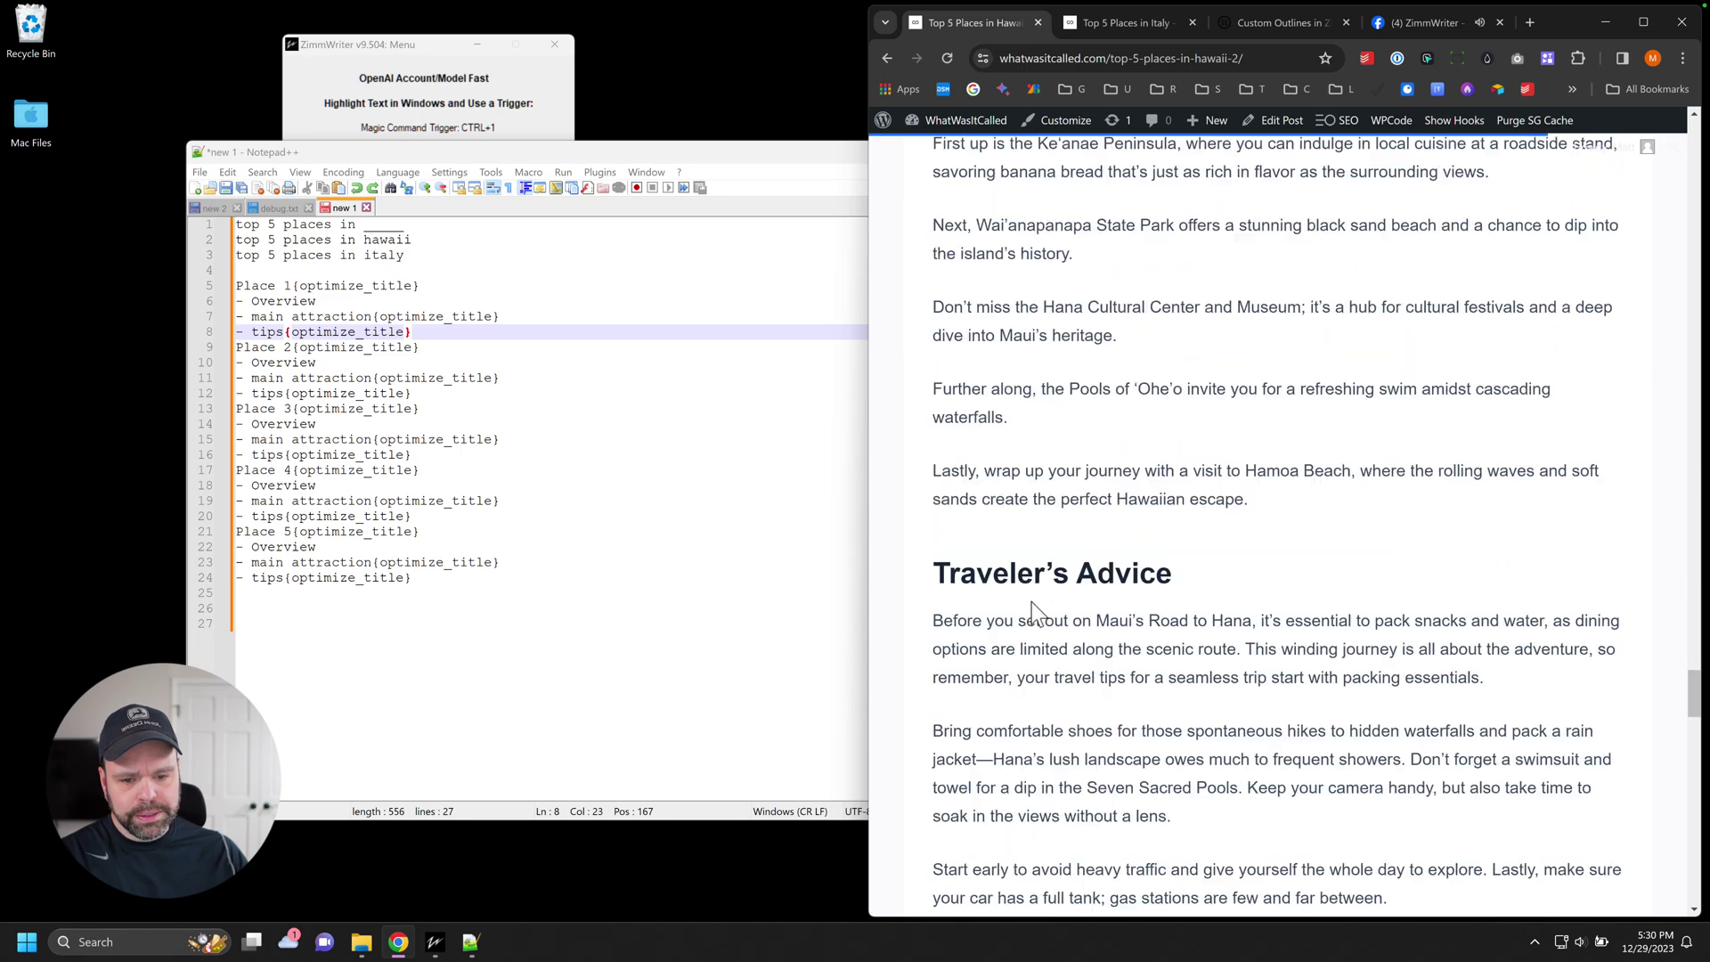
drag(927, 570, 1172, 575)
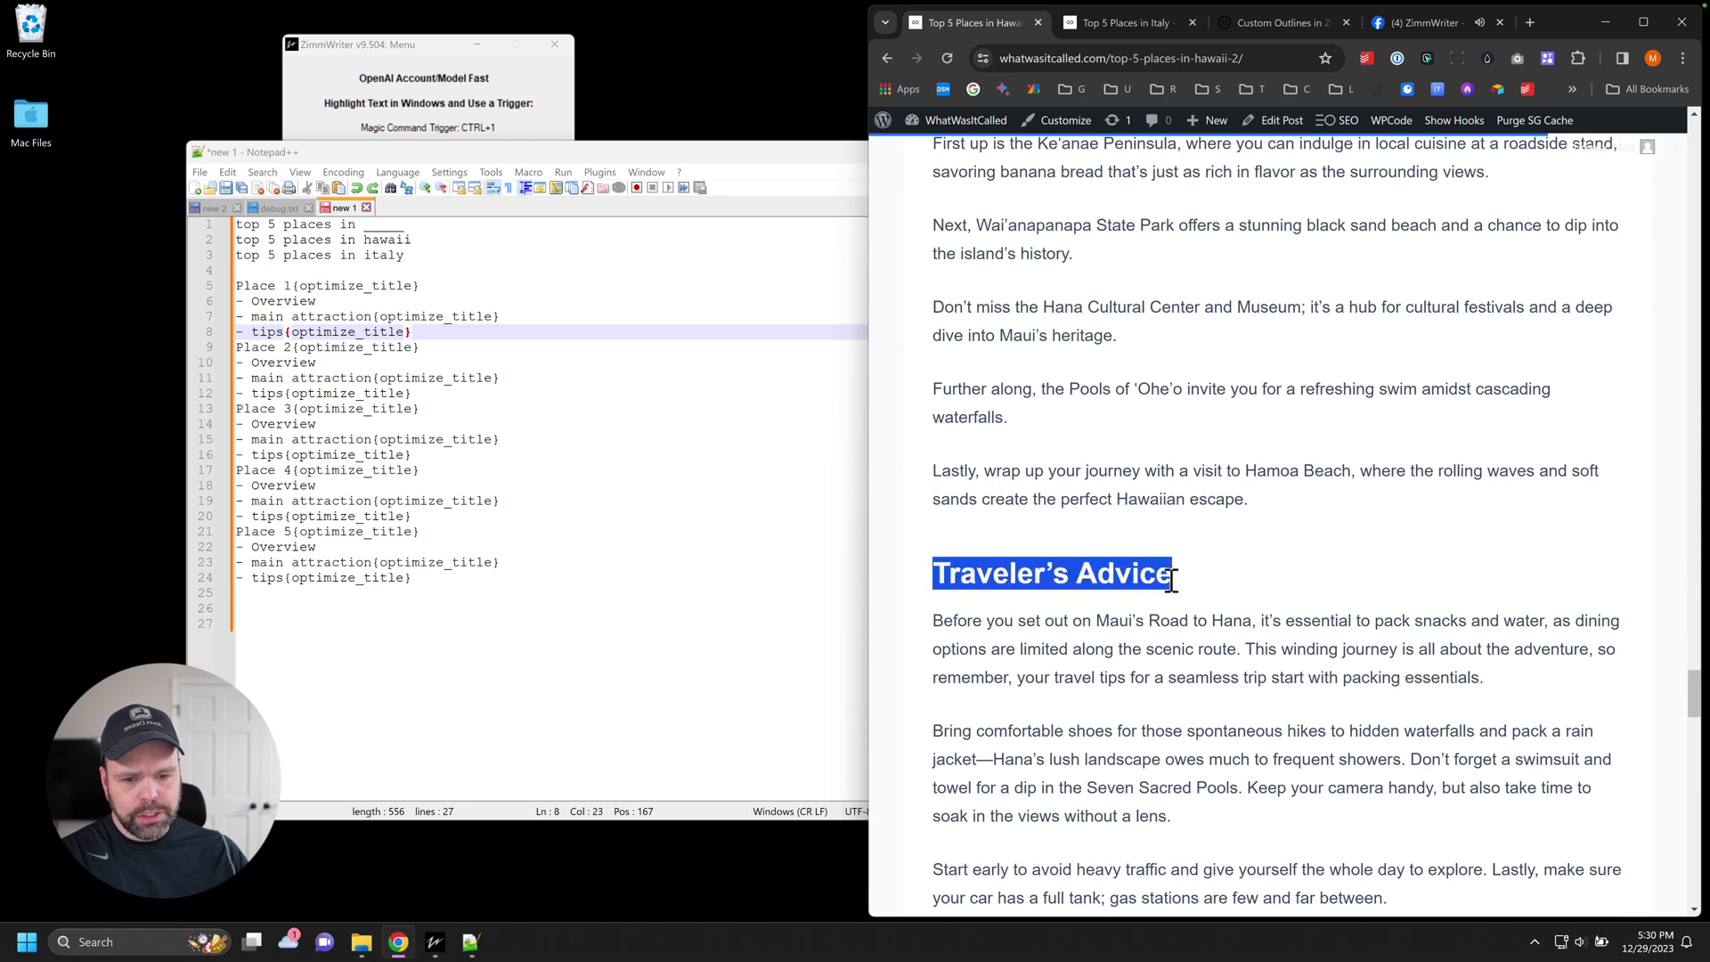
scroll(1193, 623, up, 6)
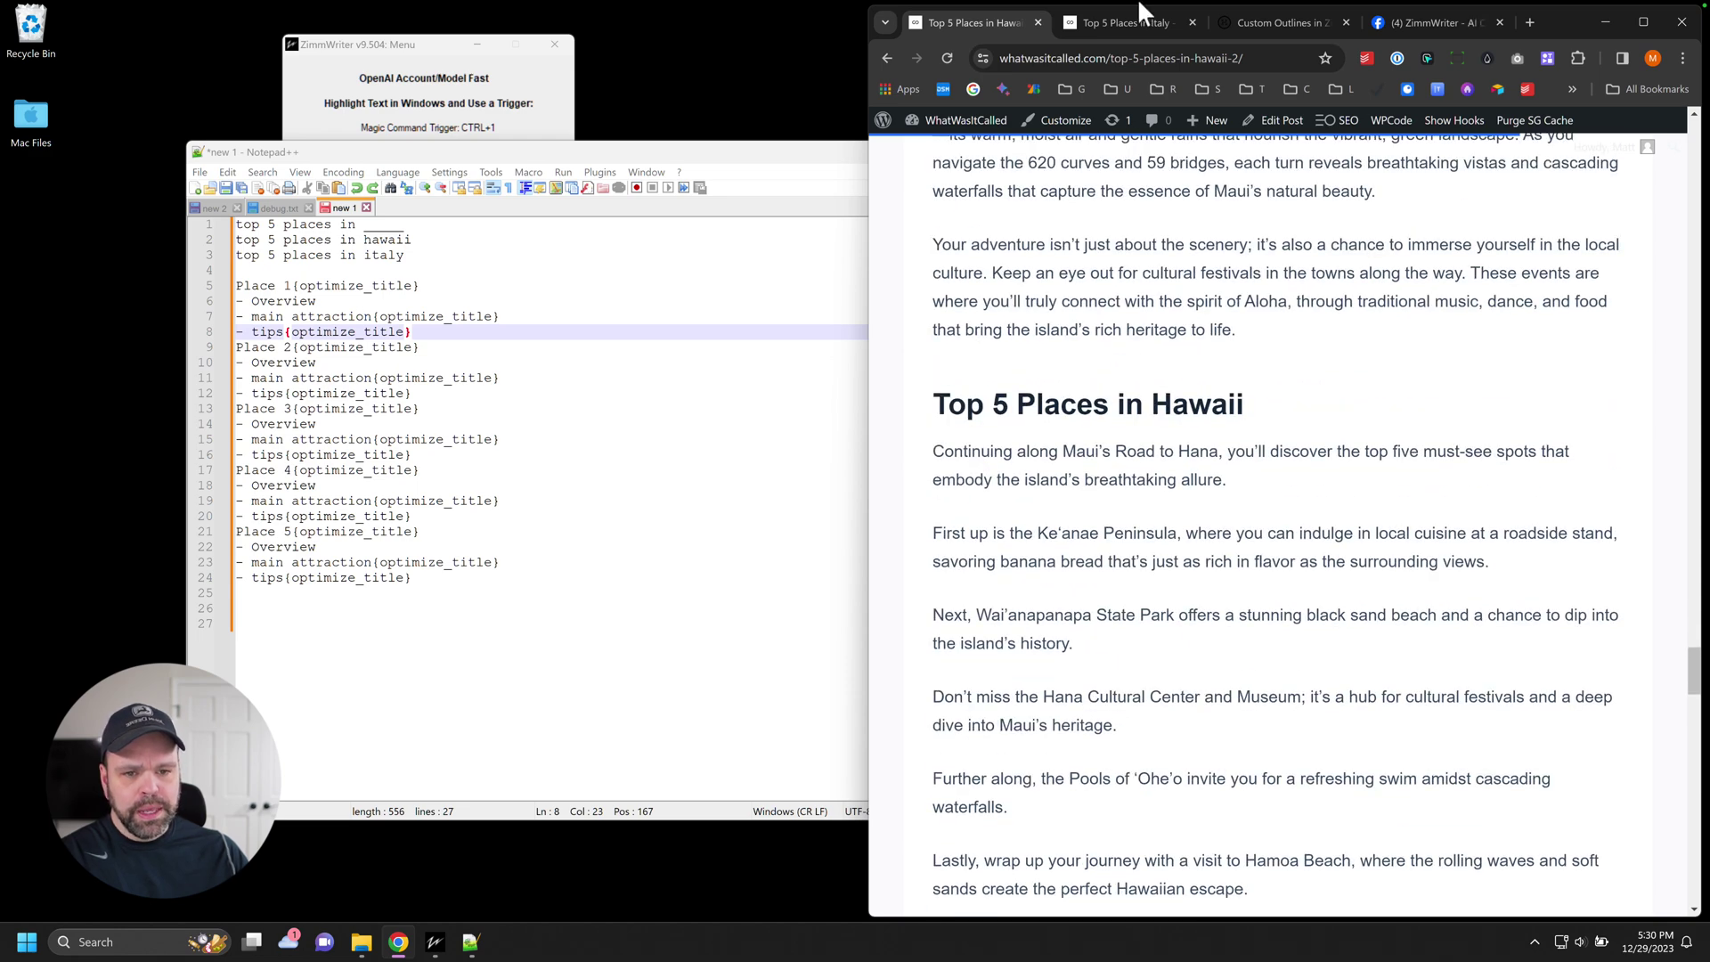
click(1120, 27)
scroll(1101, 587, down, 20)
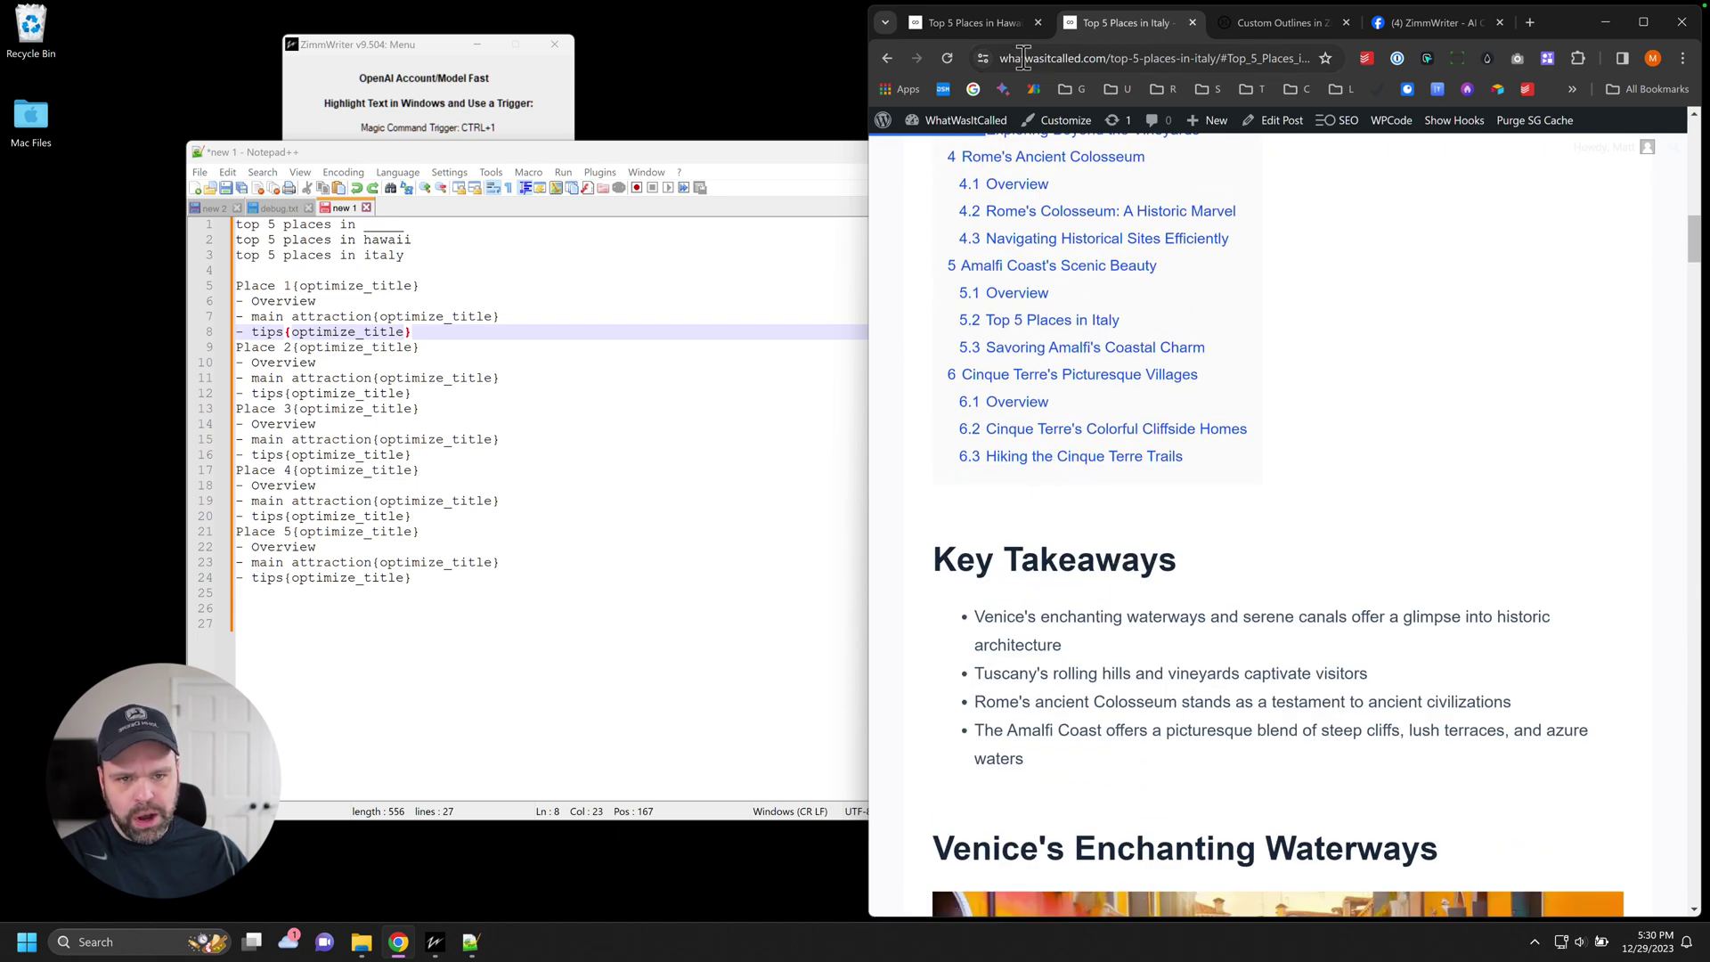
- Return to the Hawaii tab, select the 'Top 5 Places in Hawaii' heading and scroll up to the contents
key(ctrl+Page_Up)
scroll(1113, 535, down, 7)
scroll(1136, 617, down, 16)
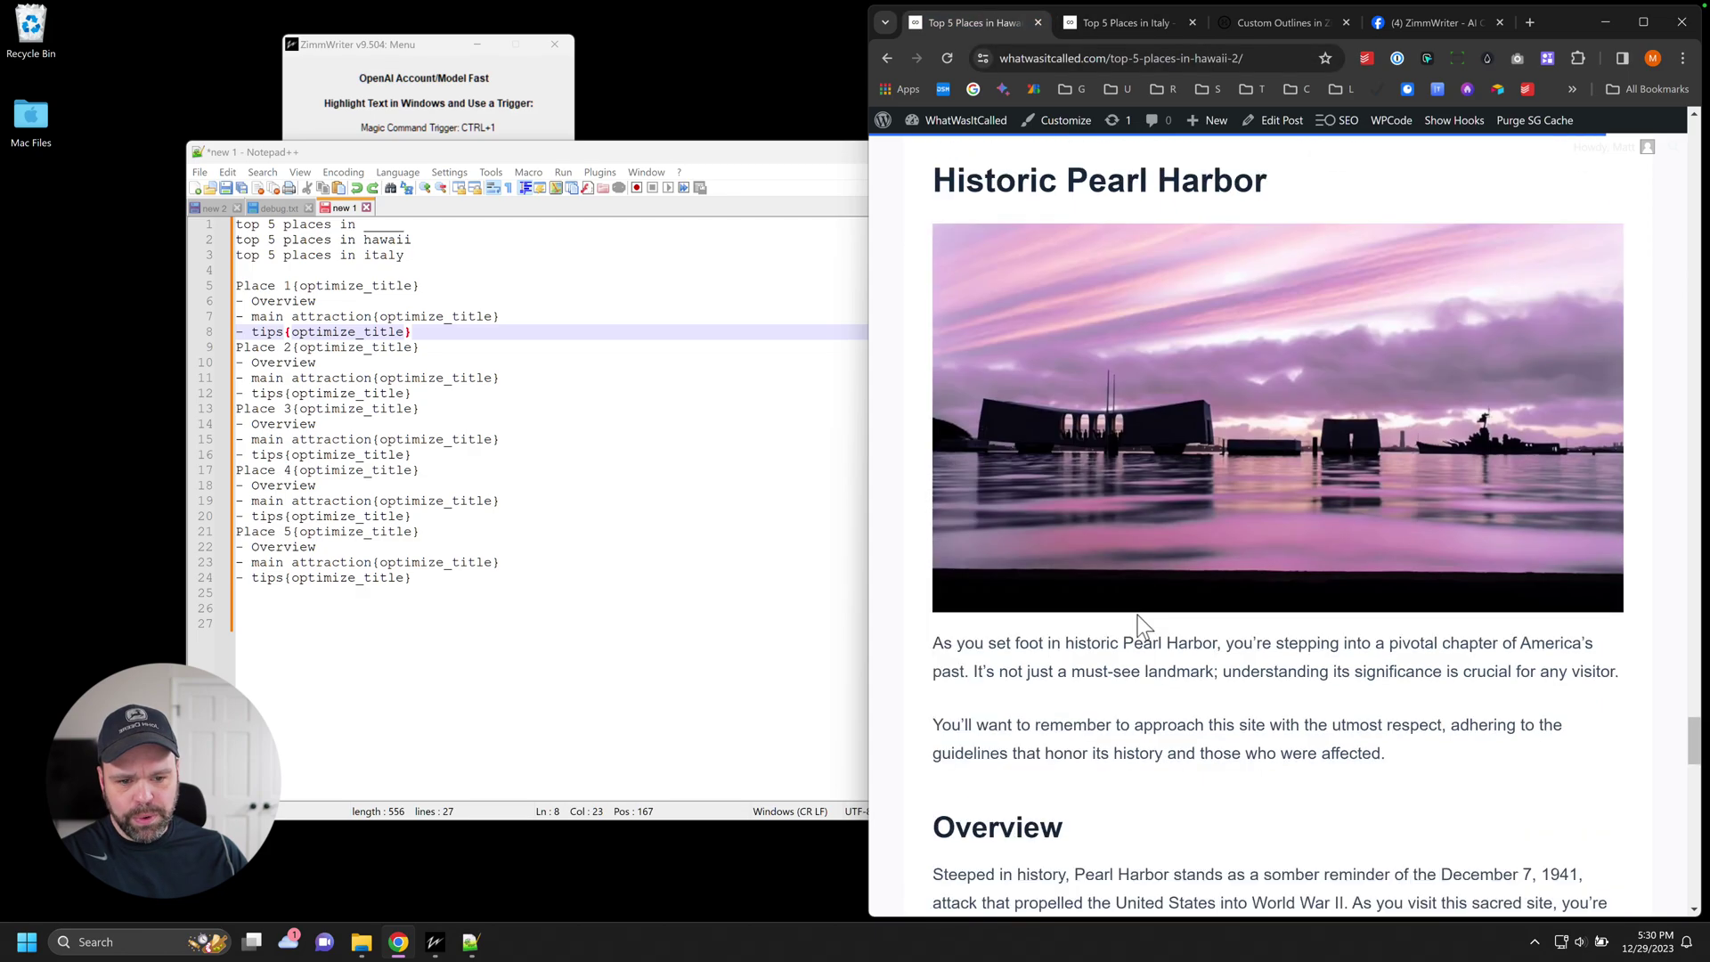
scroll(1137, 618, up, 13)
scroll(1136, 623, up, 15)
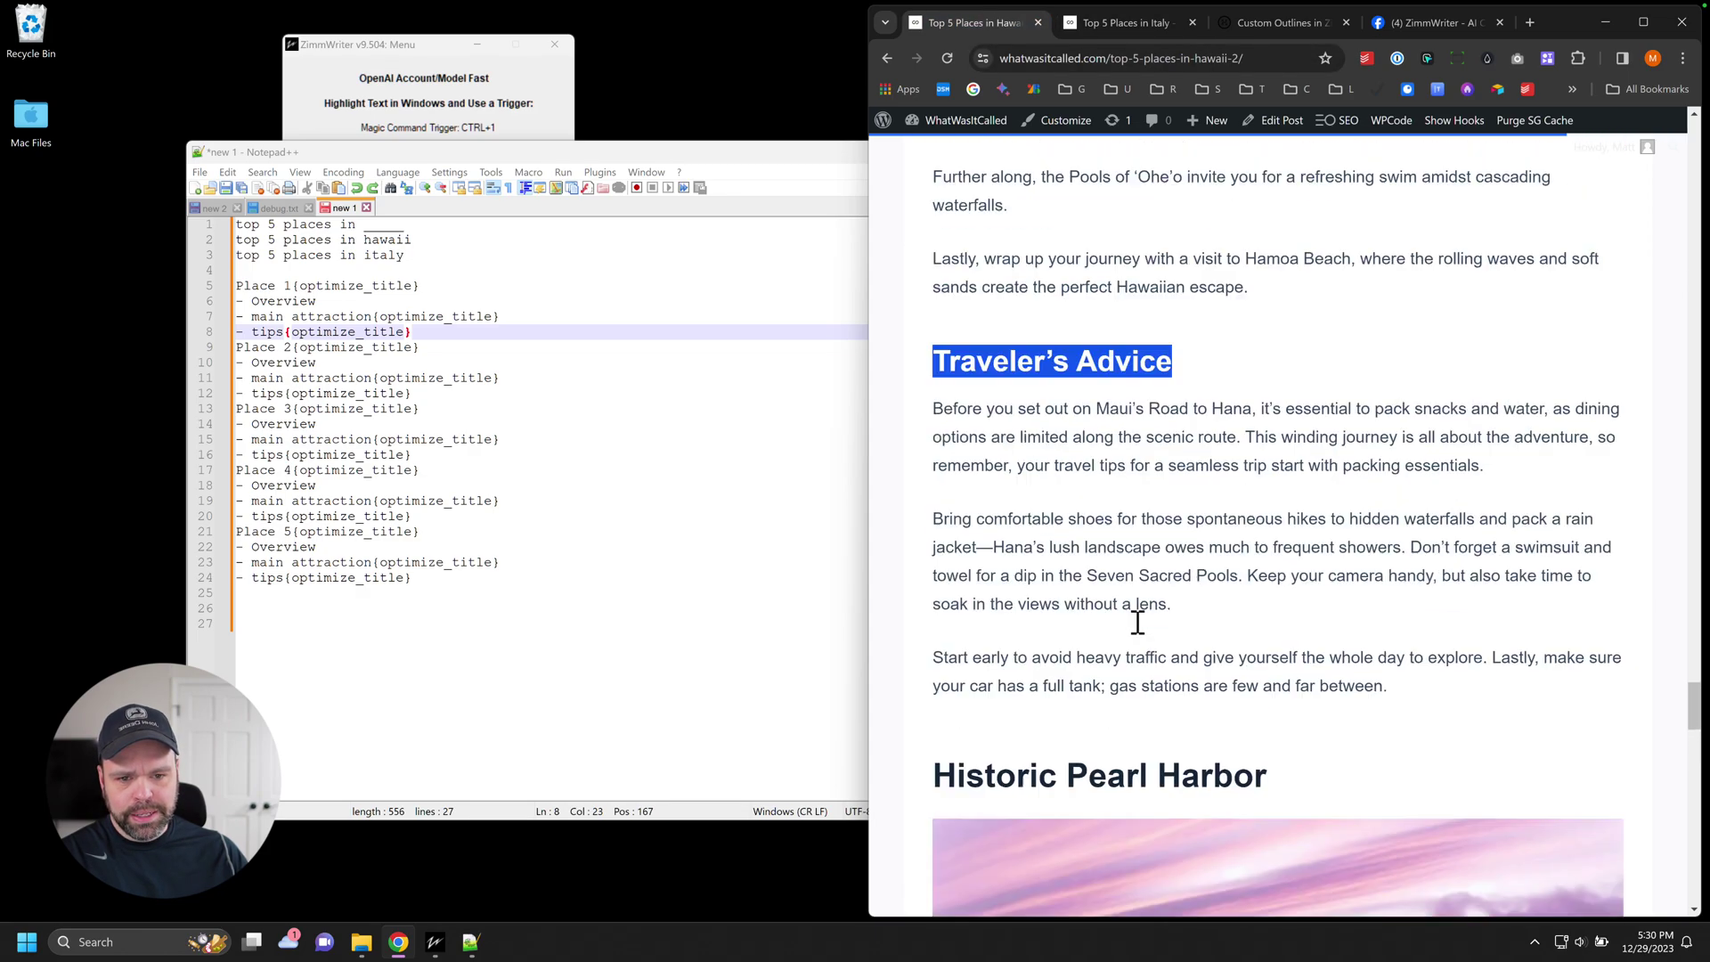
drag(1243, 525, 895, 525)
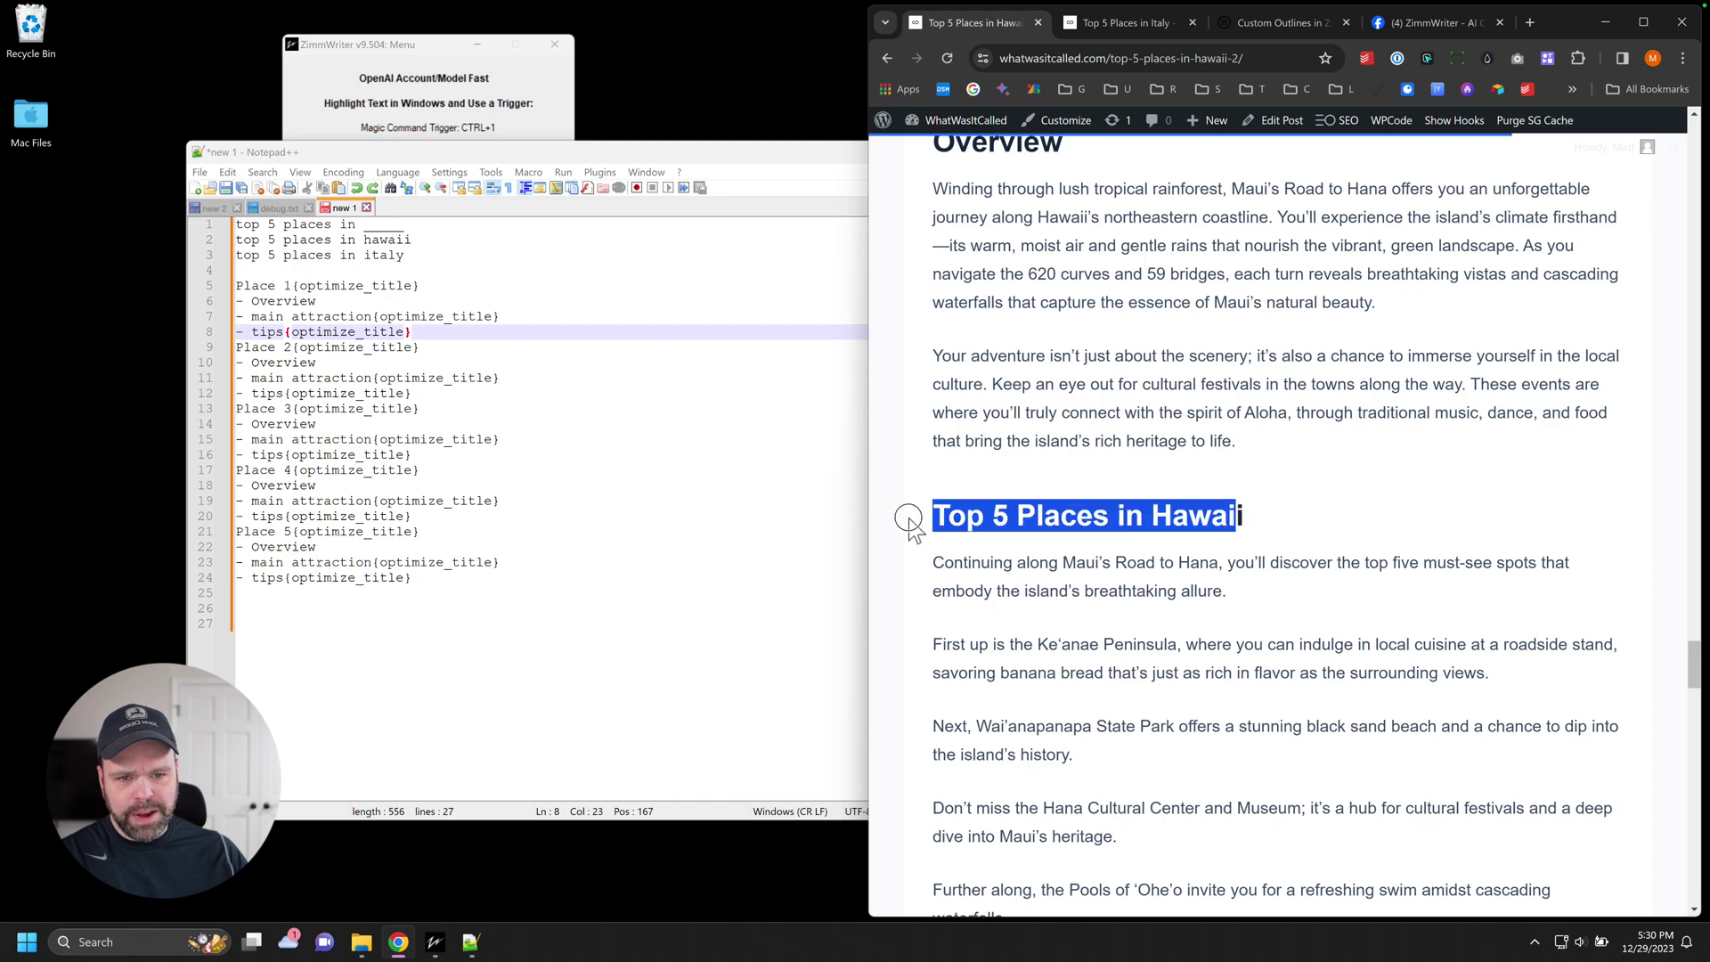
scroll(1045, 643, up, 4)
scroll(1072, 670, down, 2)
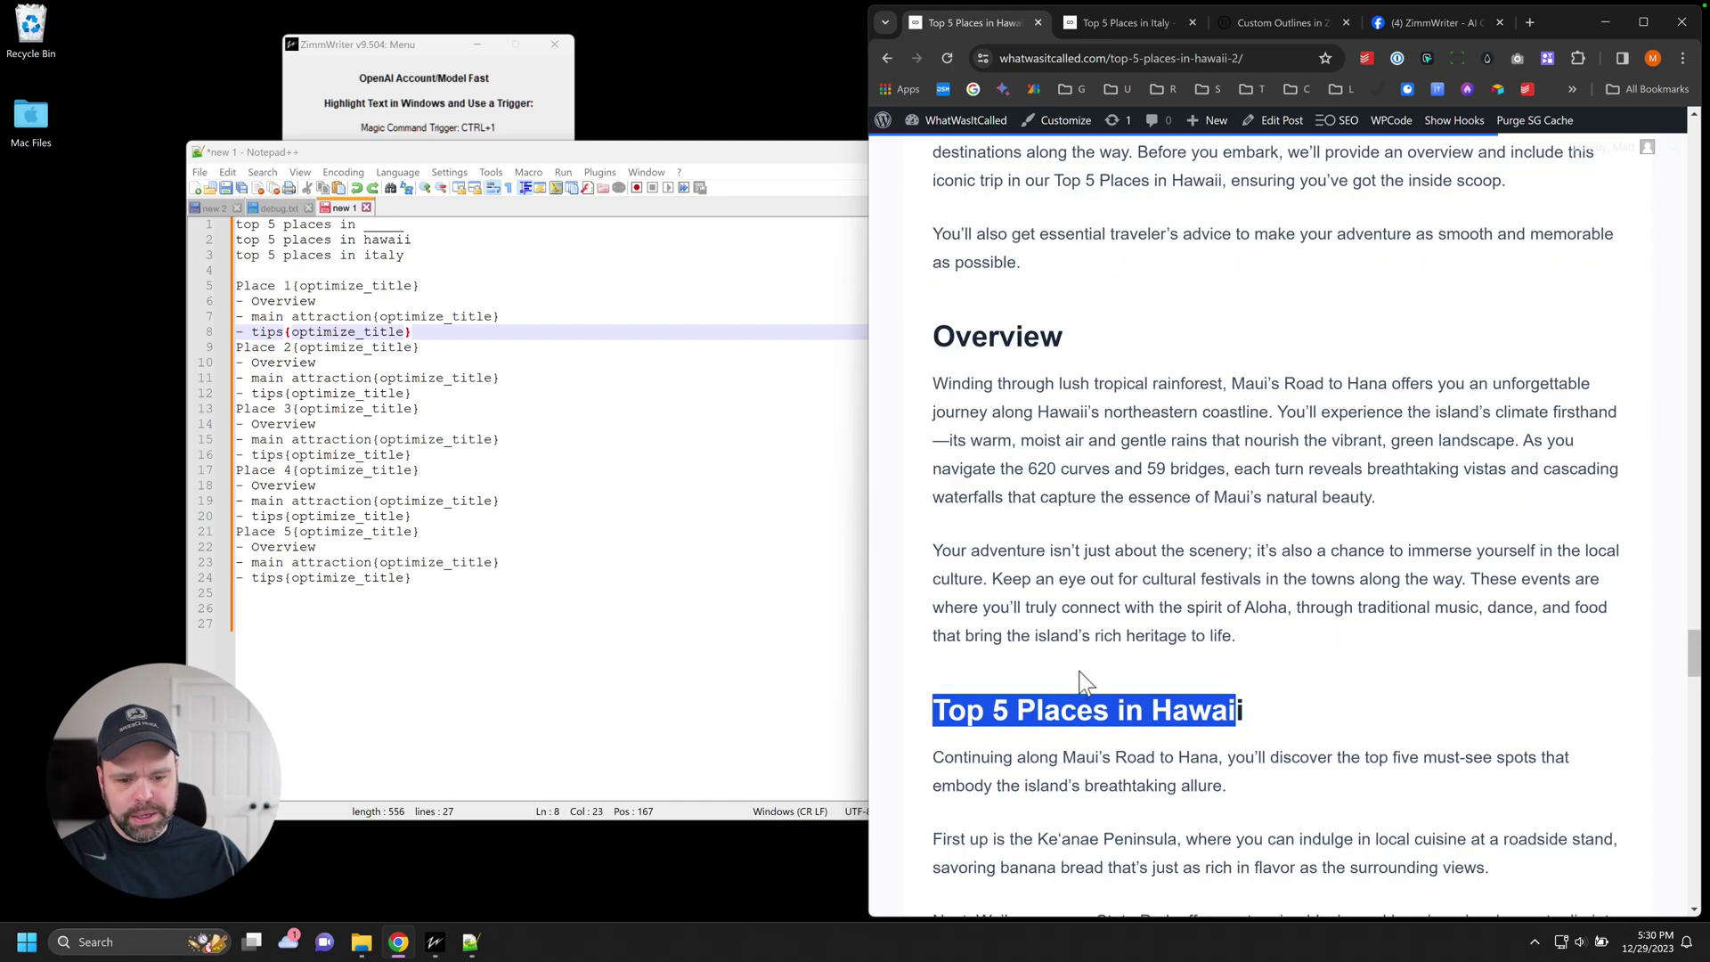
scroll(1158, 703, up, 20)
scroll(1220, 731, up, 20)
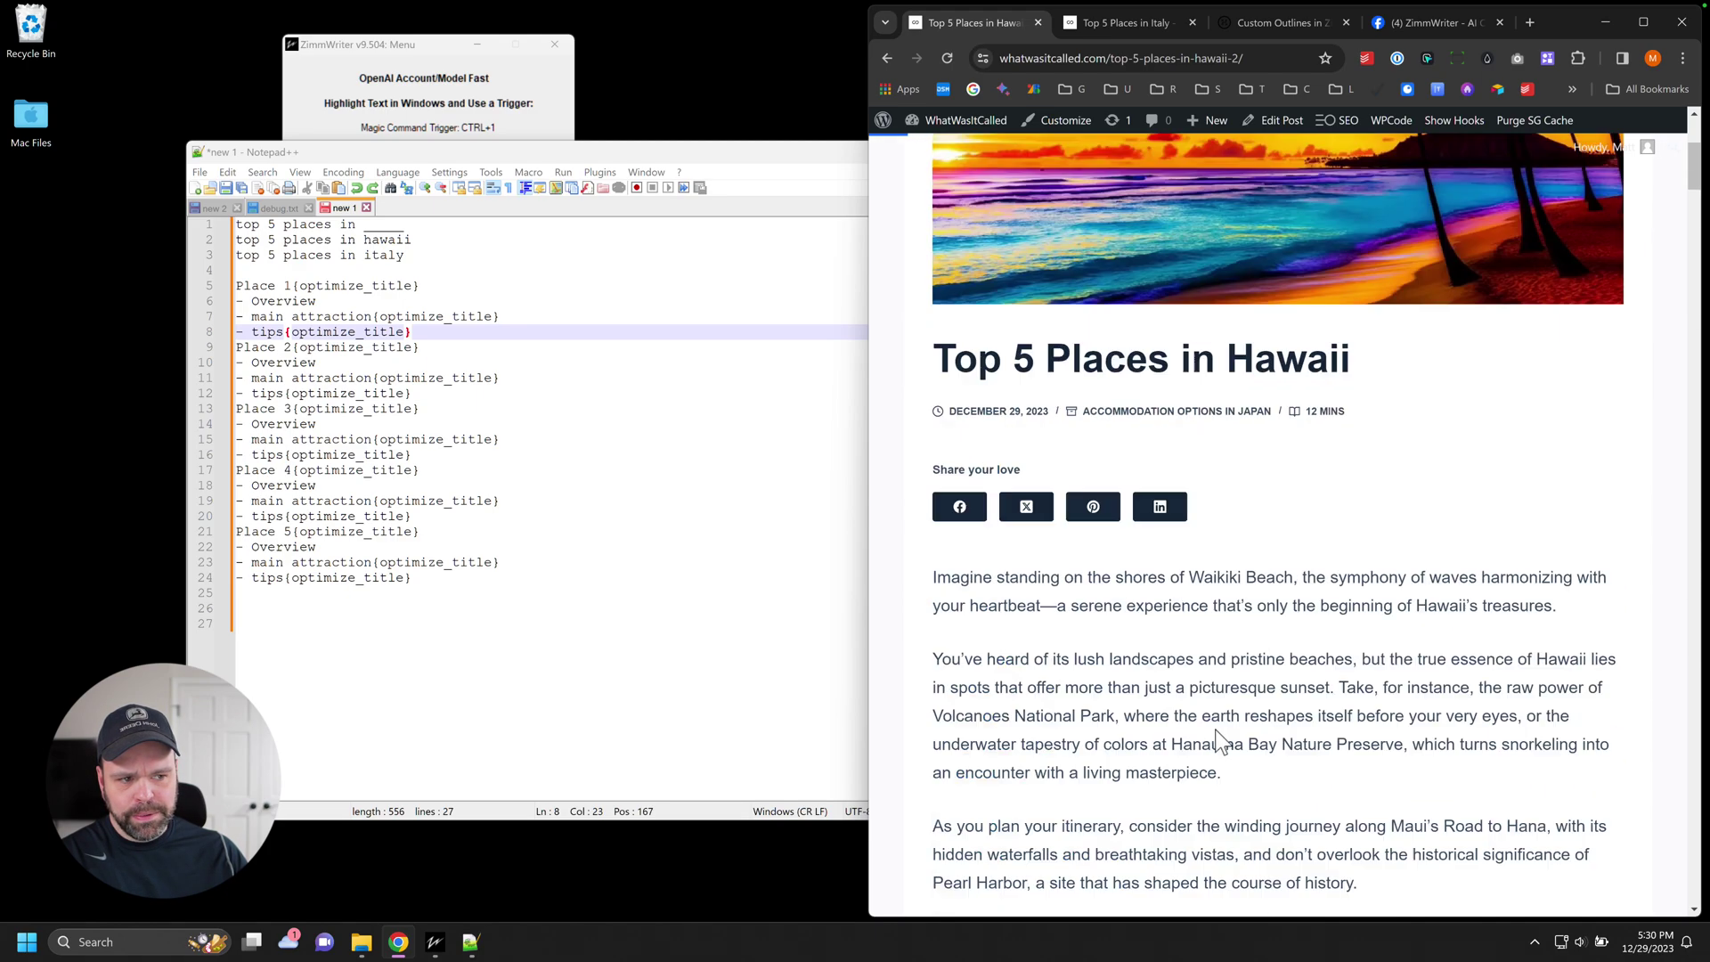
scroll(1217, 723, down, 10)
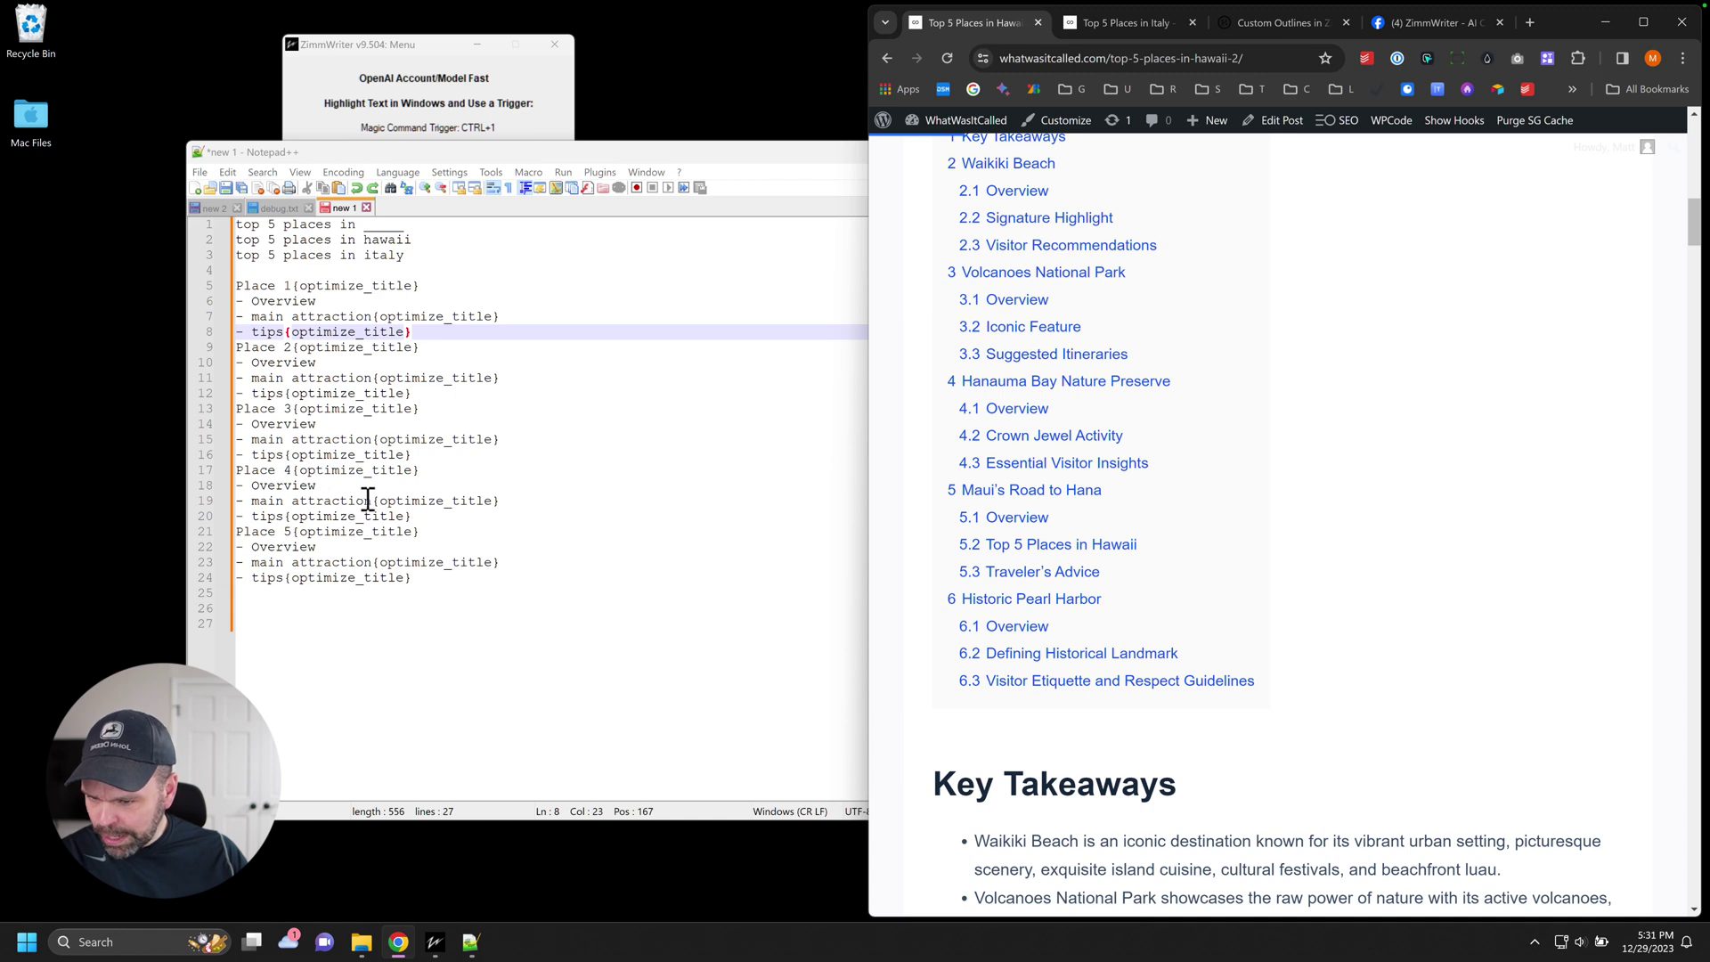
- Select 'main attraction' and the {optimize_title} placeholder on outline line 19, then the Hawaii 'Top 5 Places' contents entry
drag(372, 501, 251, 495)
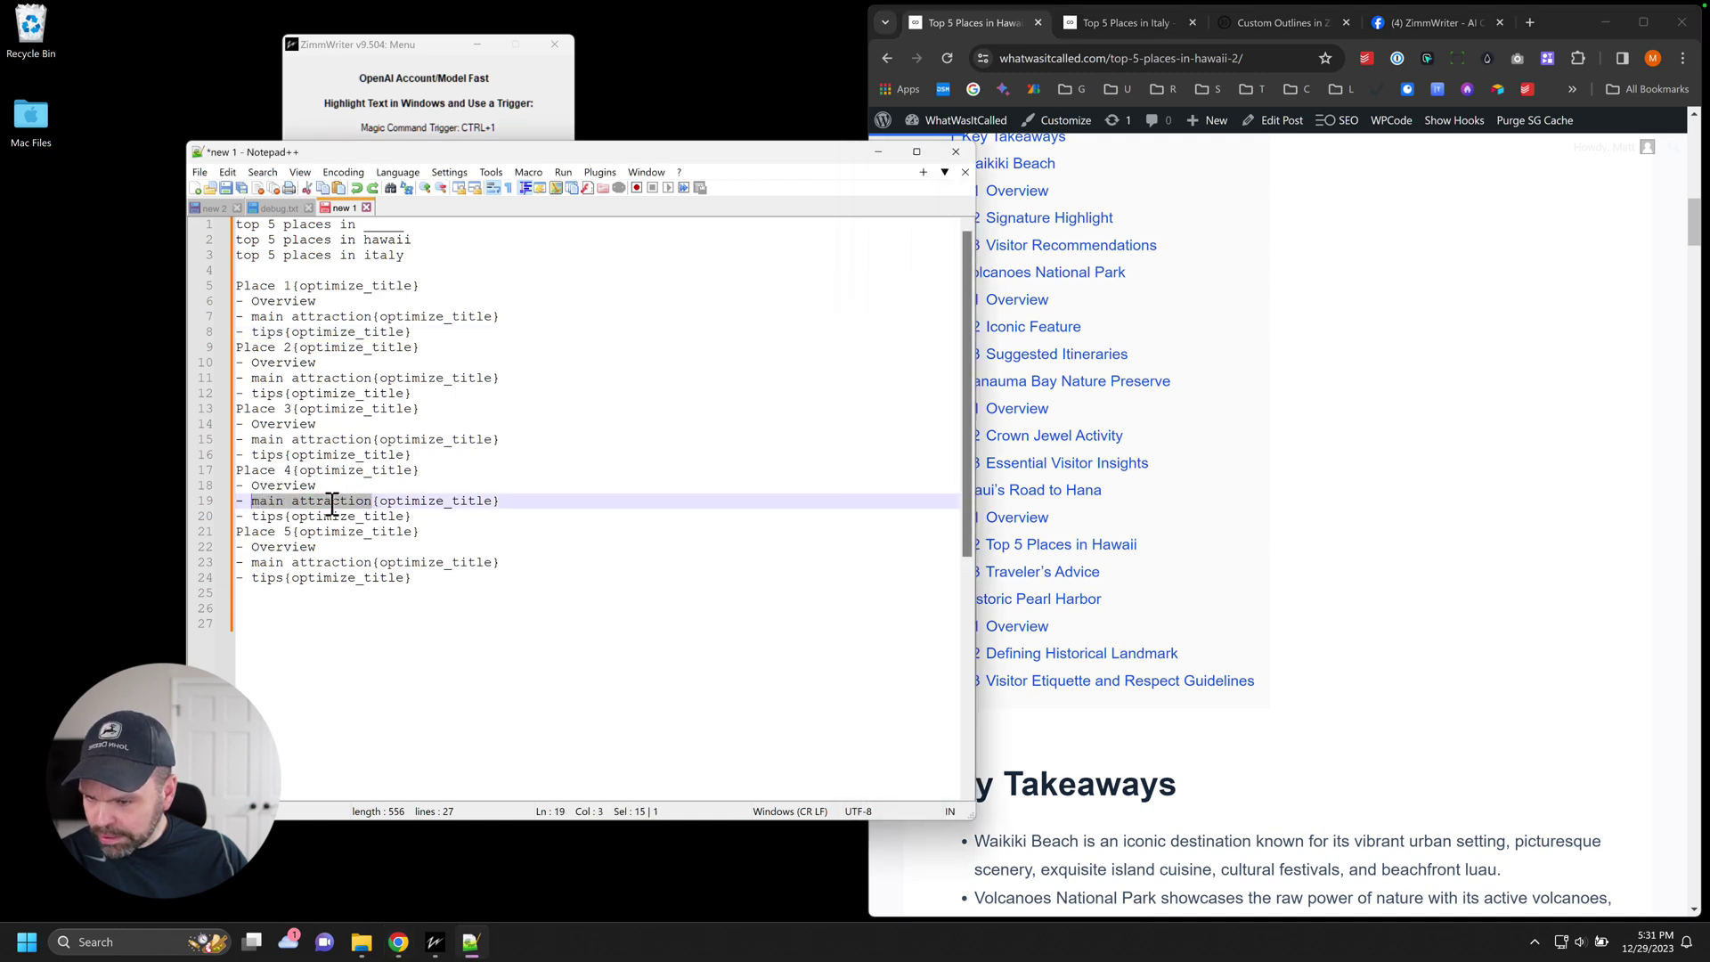
click(427, 501)
drag(500, 501, 375, 499)
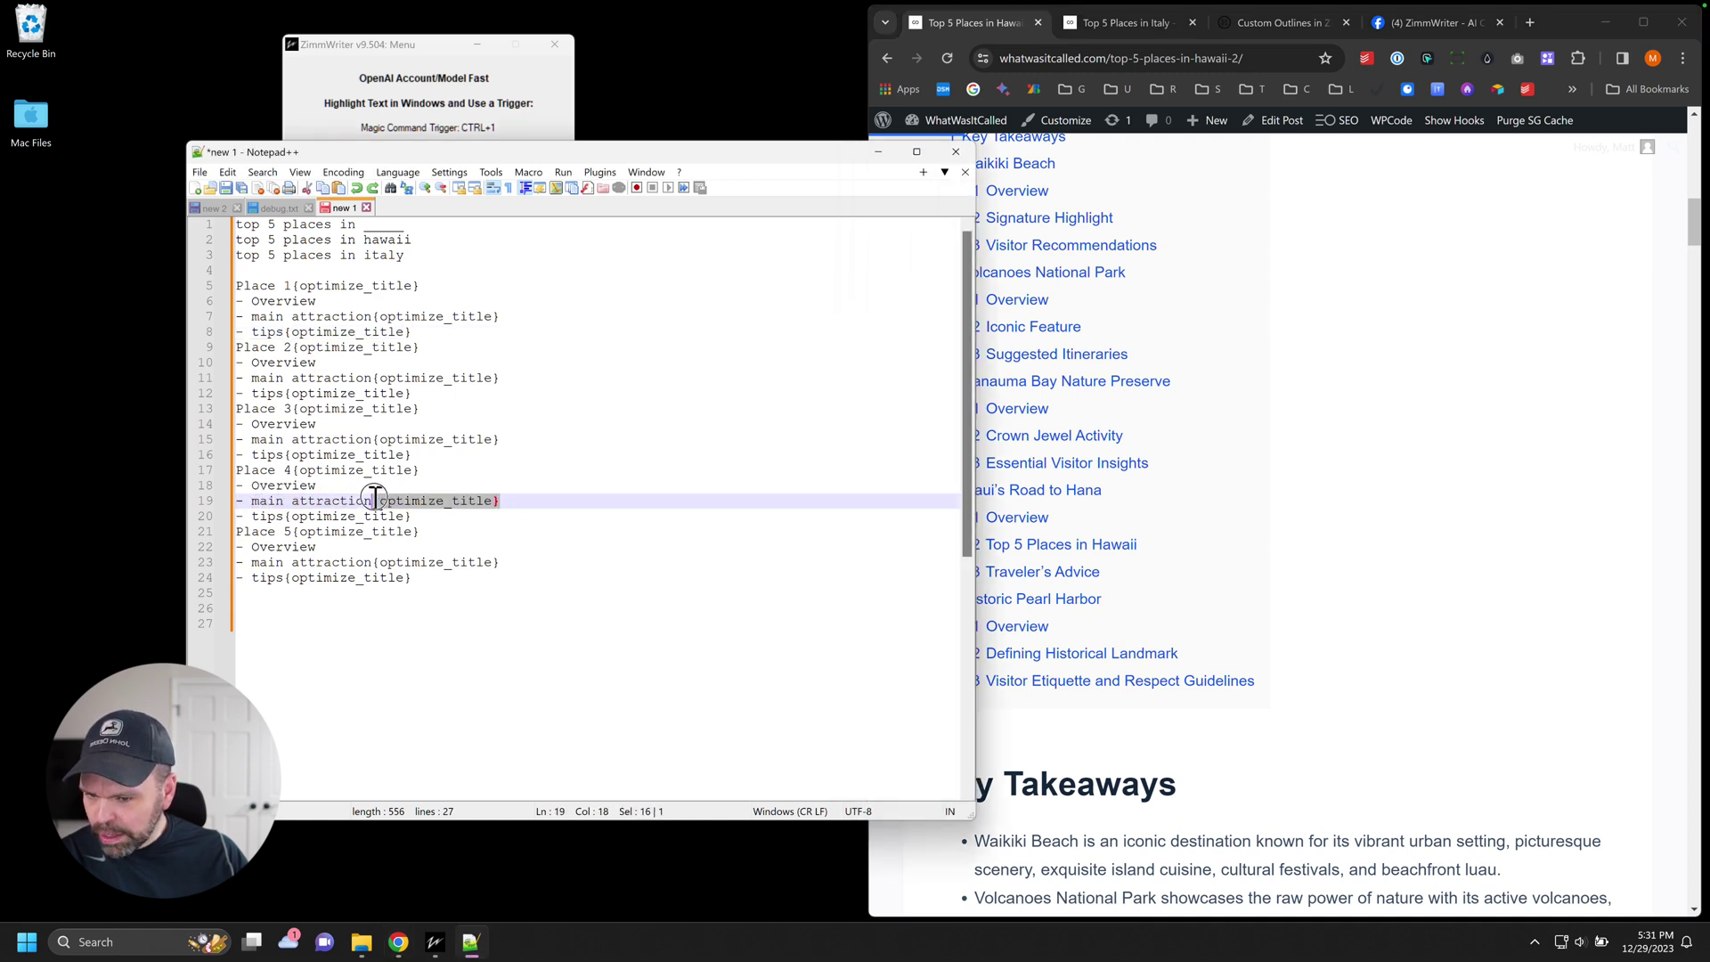
click(1393, 609)
drag(1137, 545, 991, 546)
- Highlight the Italy article's contents entry 5.2, 'Top 5 Places in Italy'
click(1127, 23)
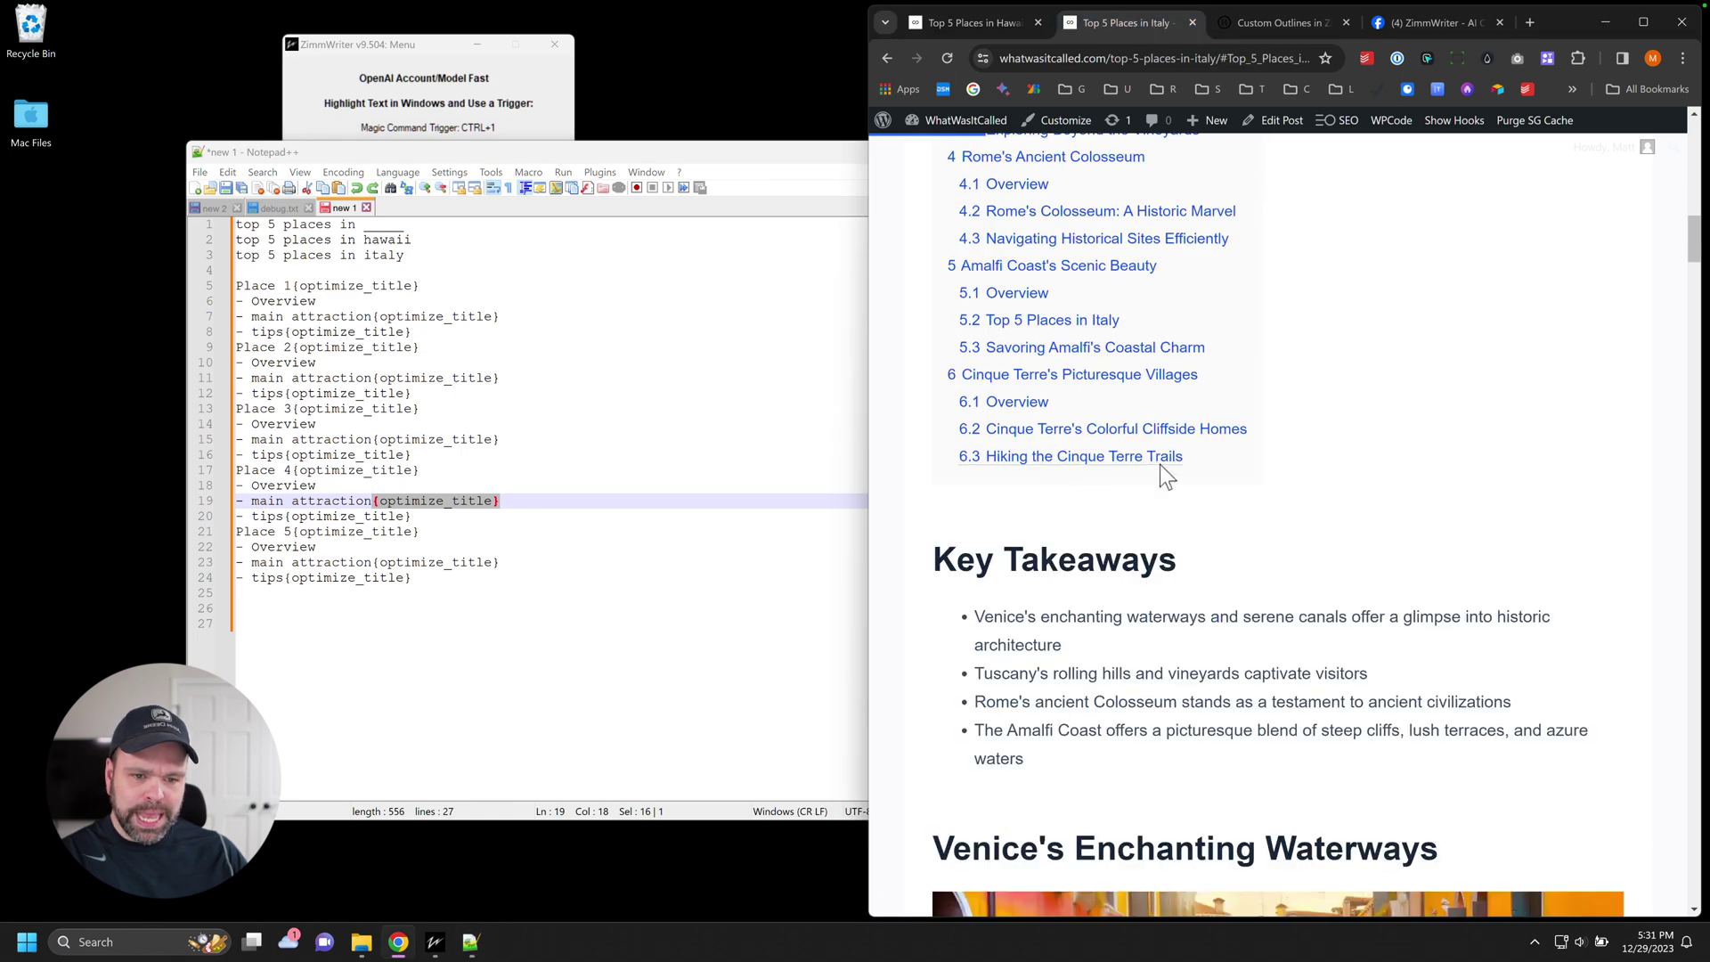
scroll(1160, 463, up, 2)
drag(1130, 503, 981, 515)
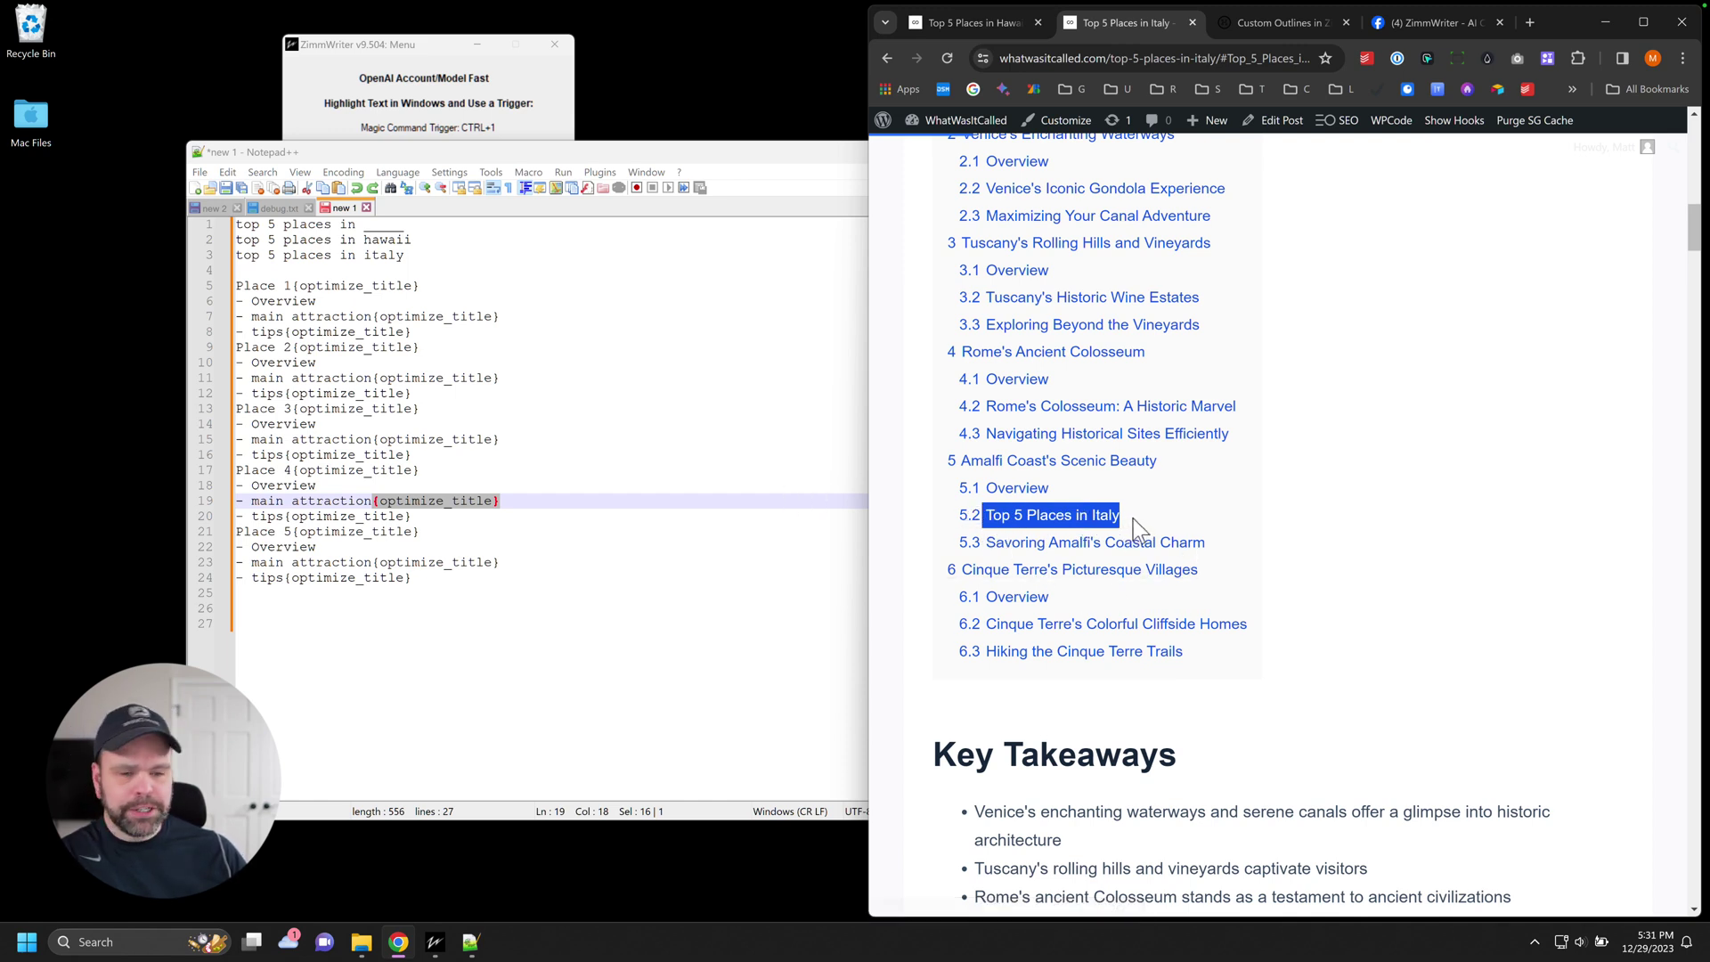
scroll(1274, 575, down, 2)
scroll(1274, 579, up, 2)
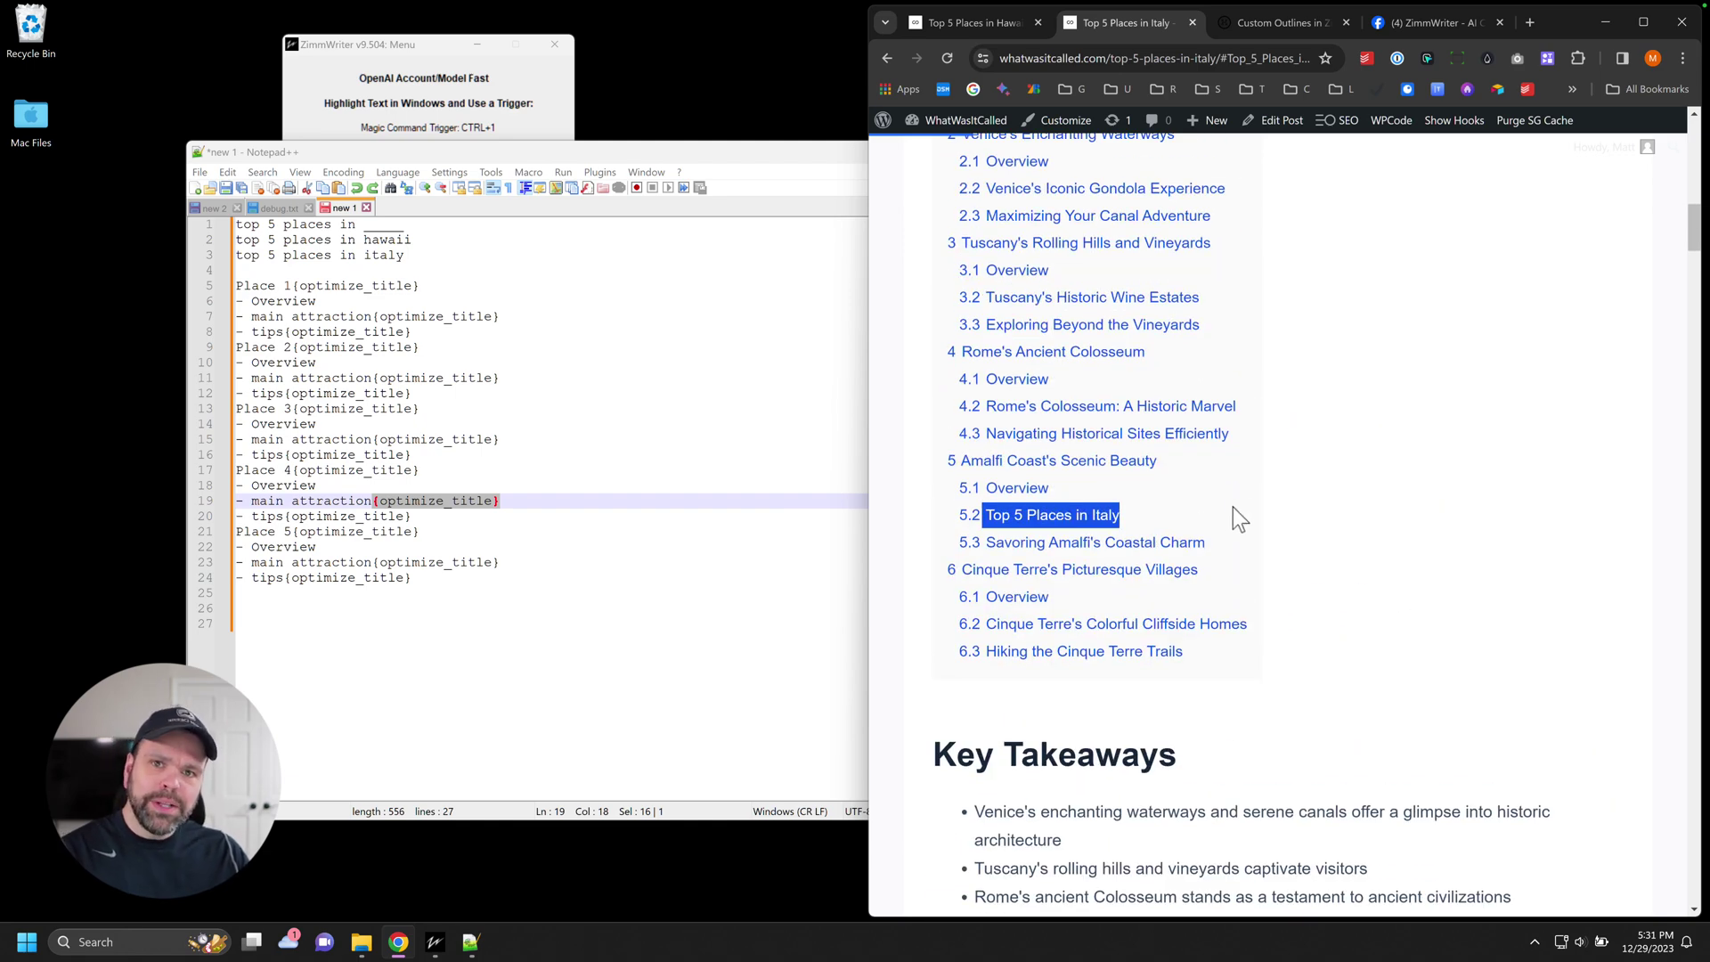
scroll(1245, 460, up, 2)
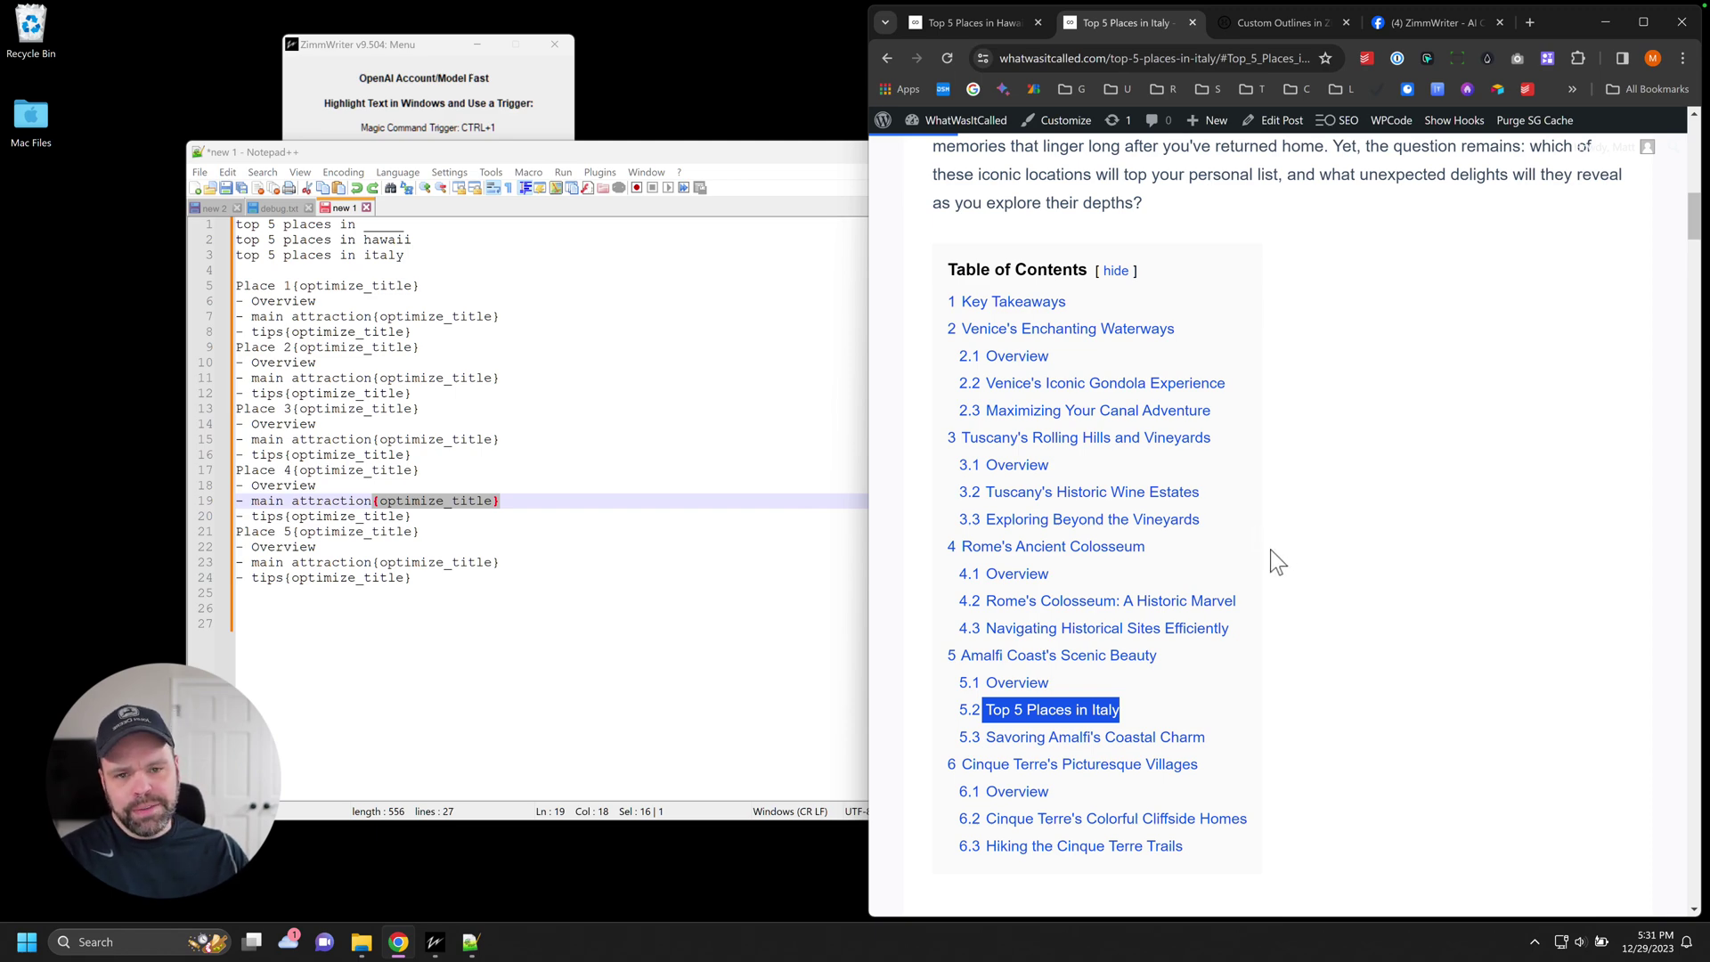
scroll(1221, 543, down, 2)
- Jump to the Hawaii article's 'Top 5 Places in Hawaii' section and highlight its intro paragraph and heading
key(ctrl+shift+Tab)
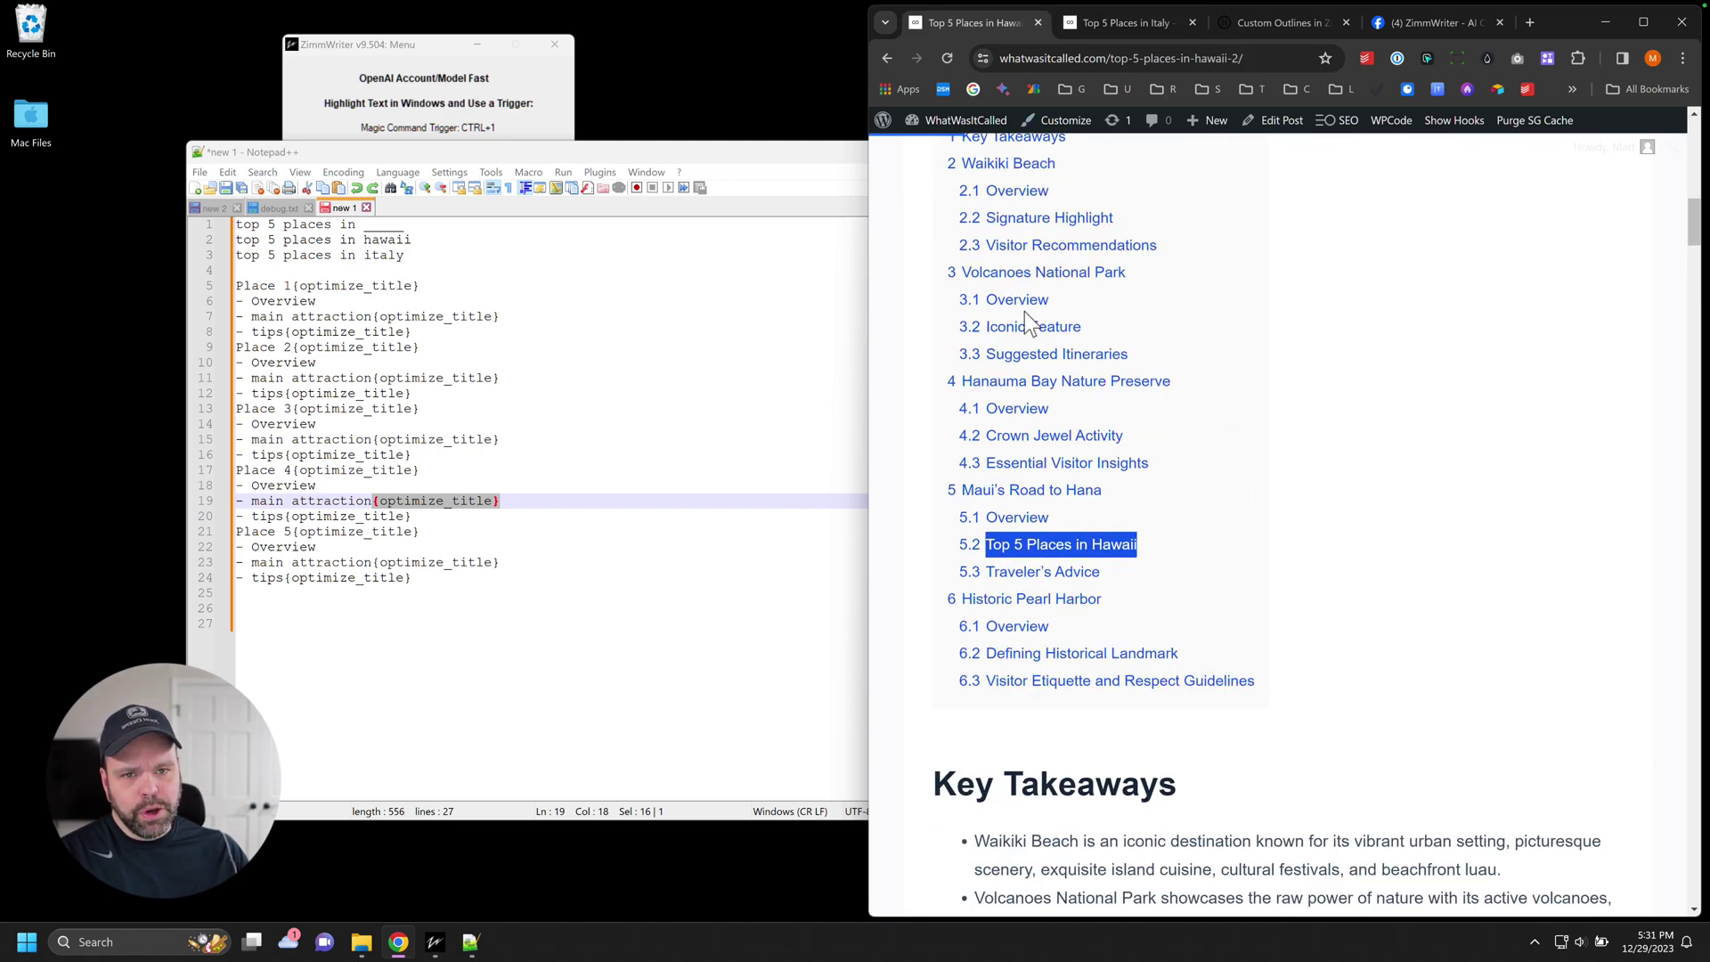
click(1114, 549)
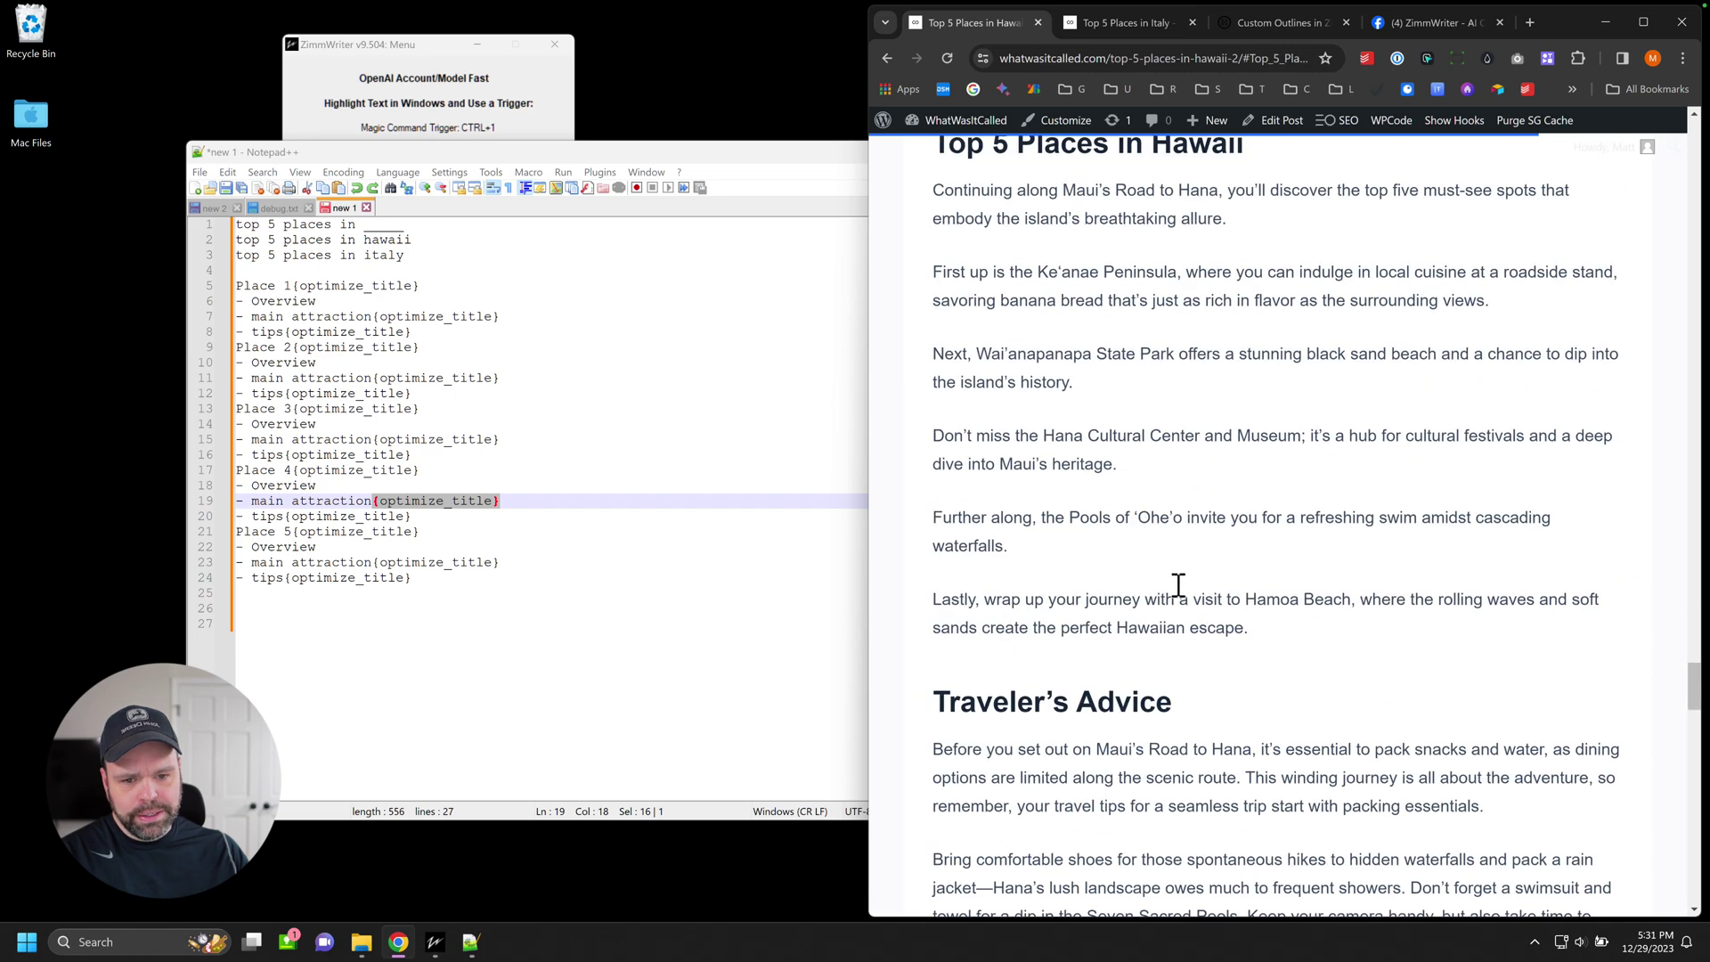
scroll(1178, 584, up, 2)
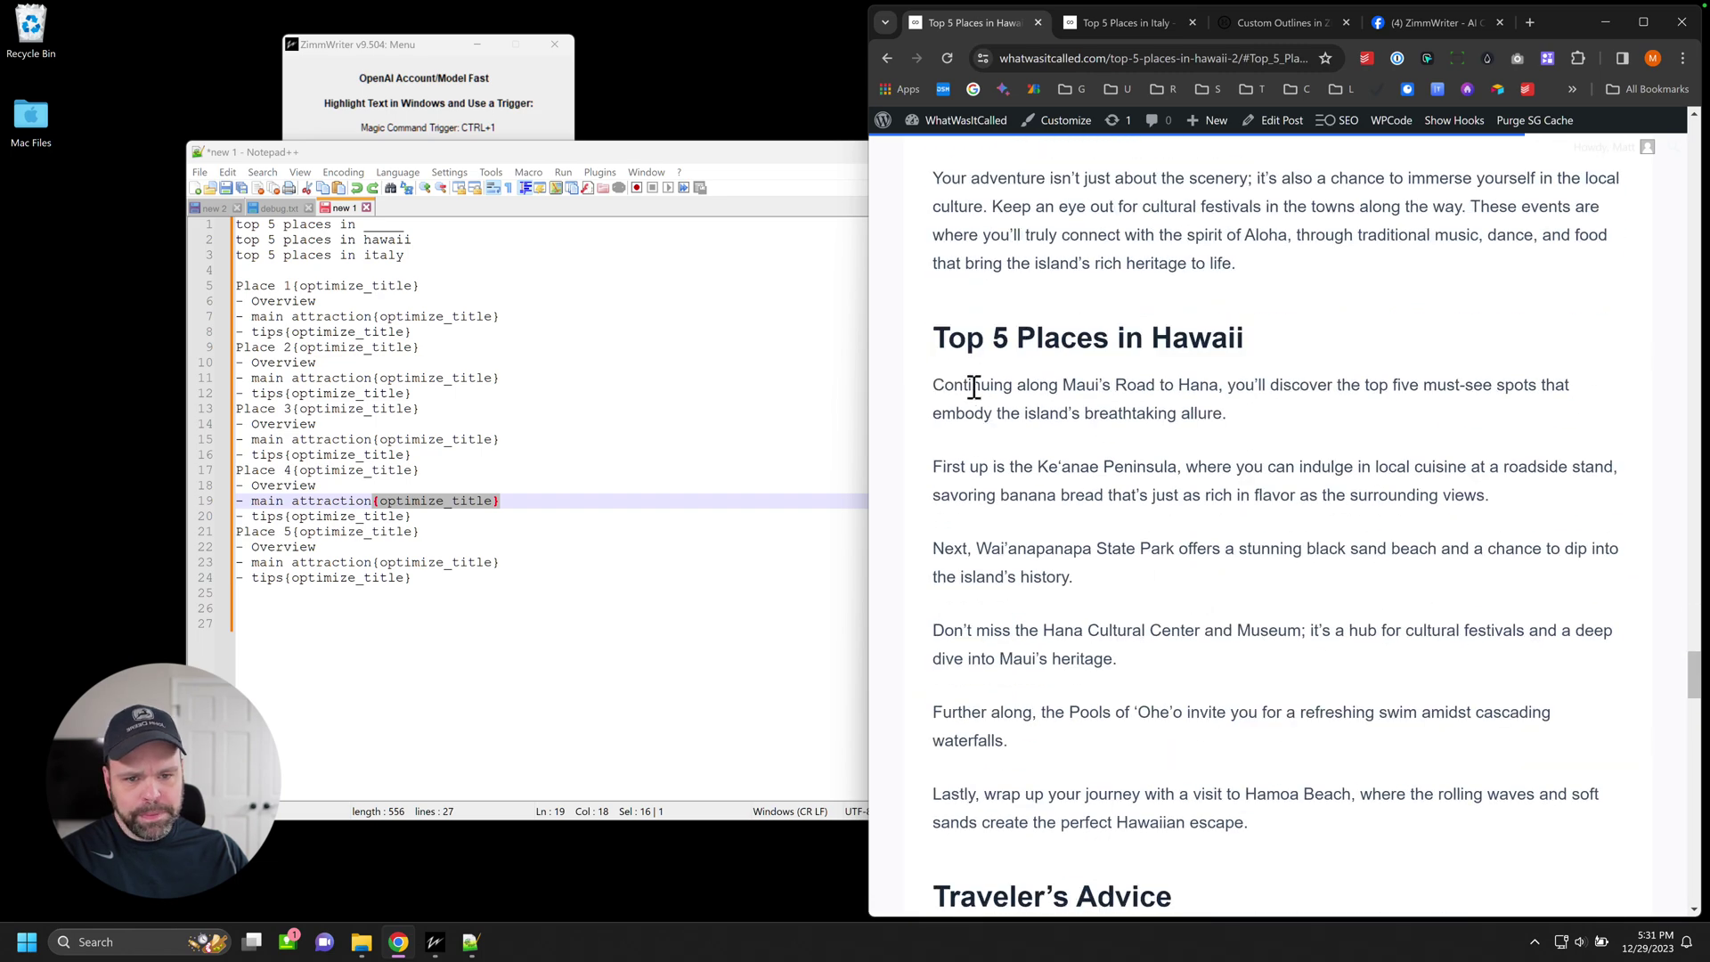
drag(945, 385, 1279, 417)
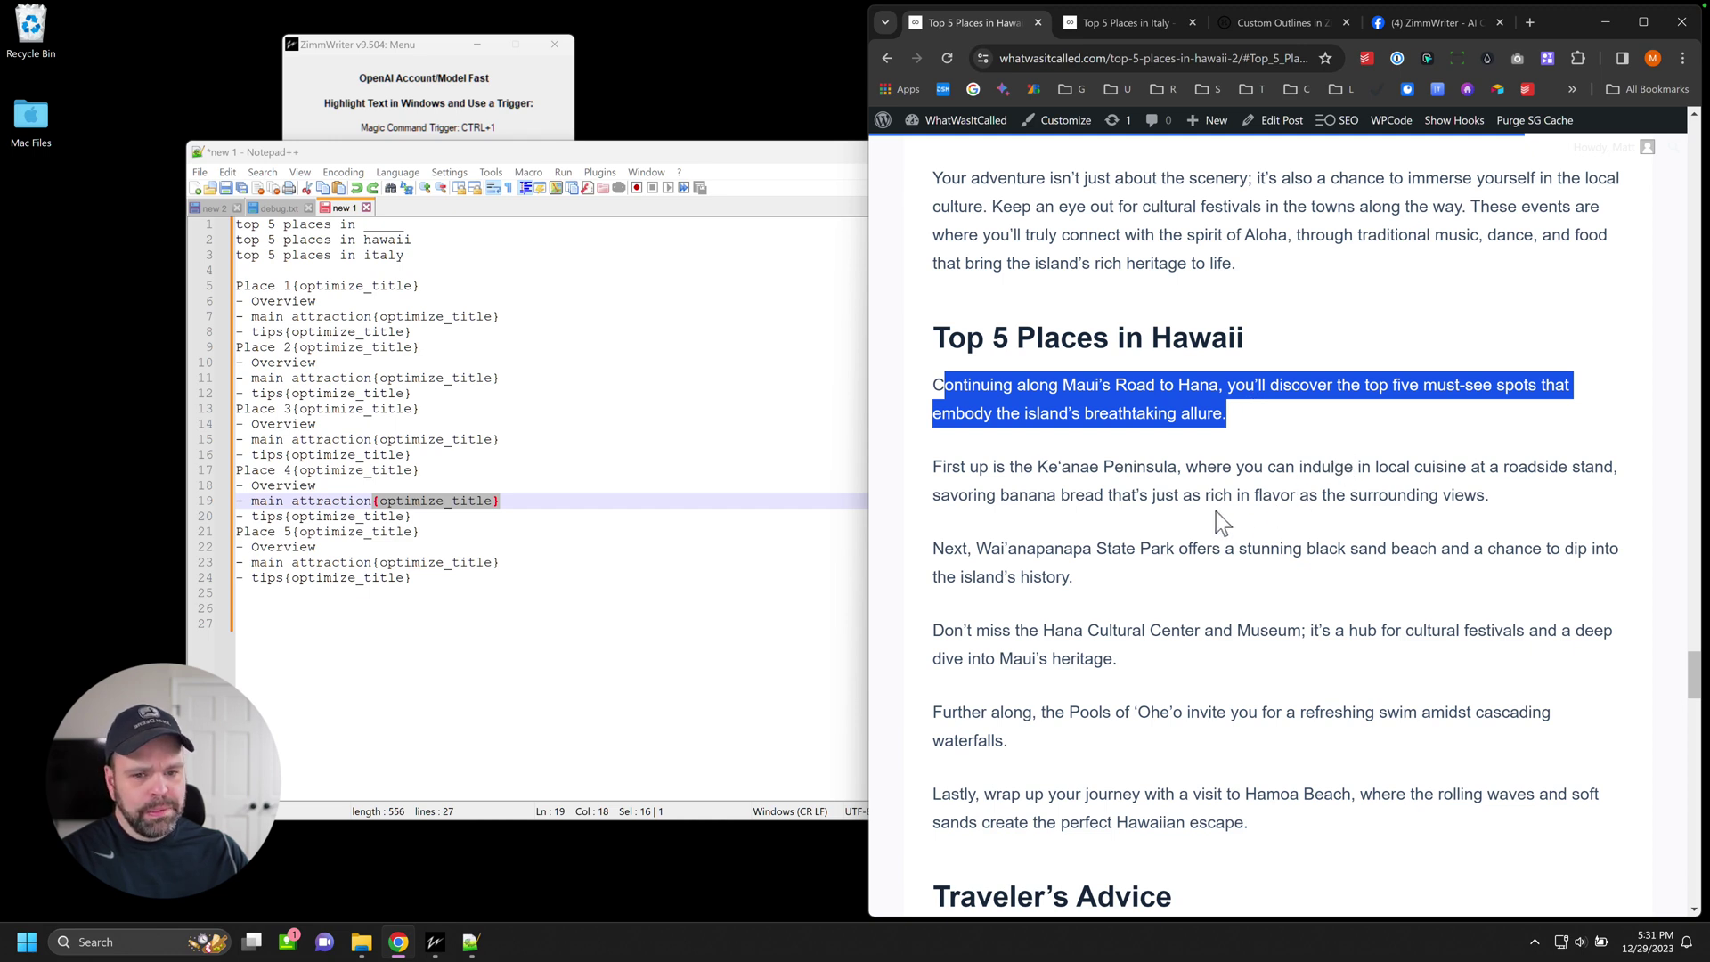
click(1046, 383)
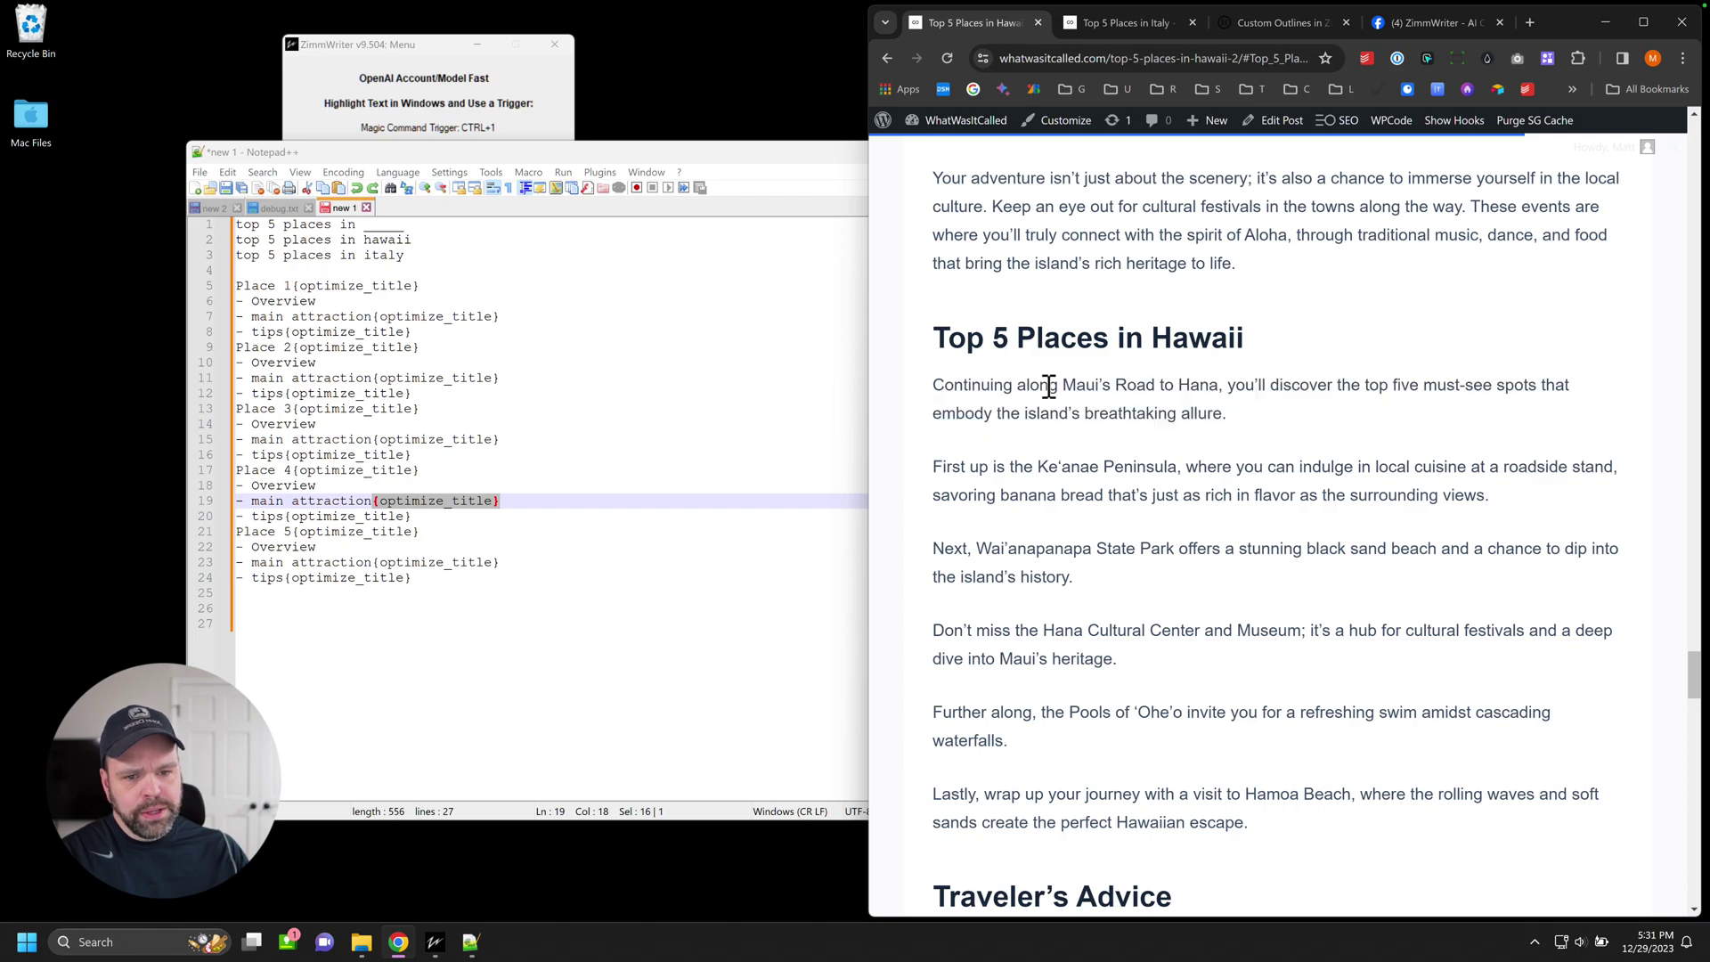
drag(930, 339, 1178, 375)
- Select the later headings through Traveler's Advice and Pearl Harbor, then bring up the Italy article
scroll(1185, 410, up, 10)
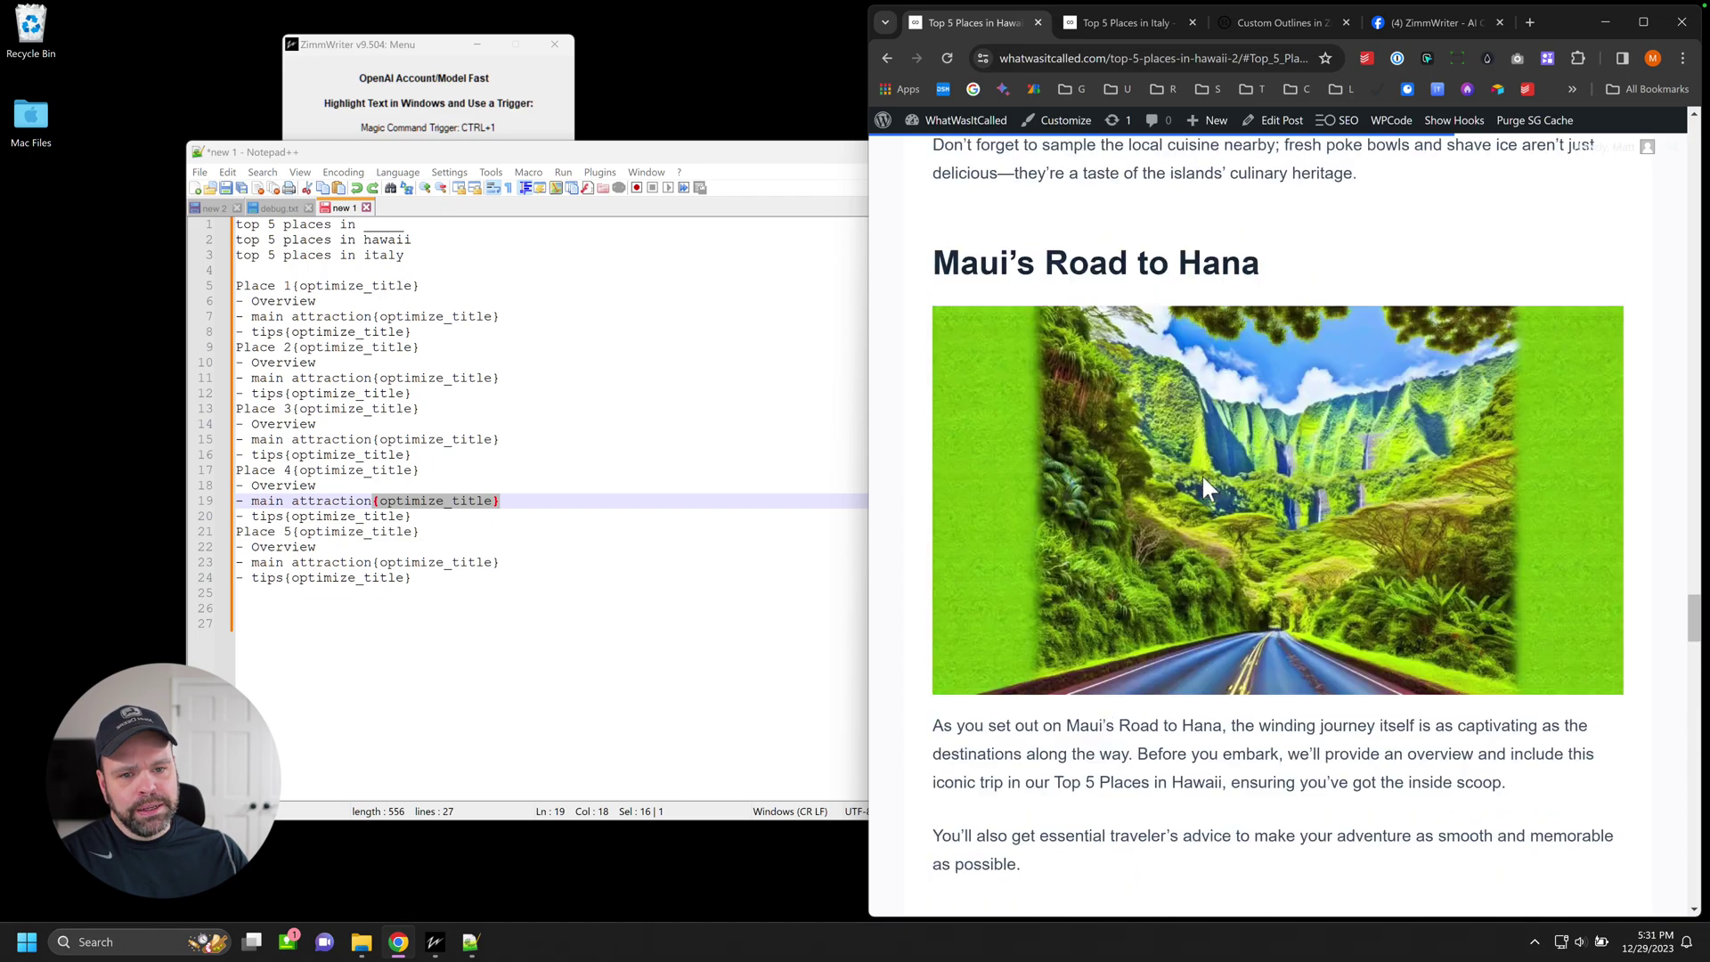
scroll(1220, 508, down, 6)
scroll(1221, 521, down, 5)
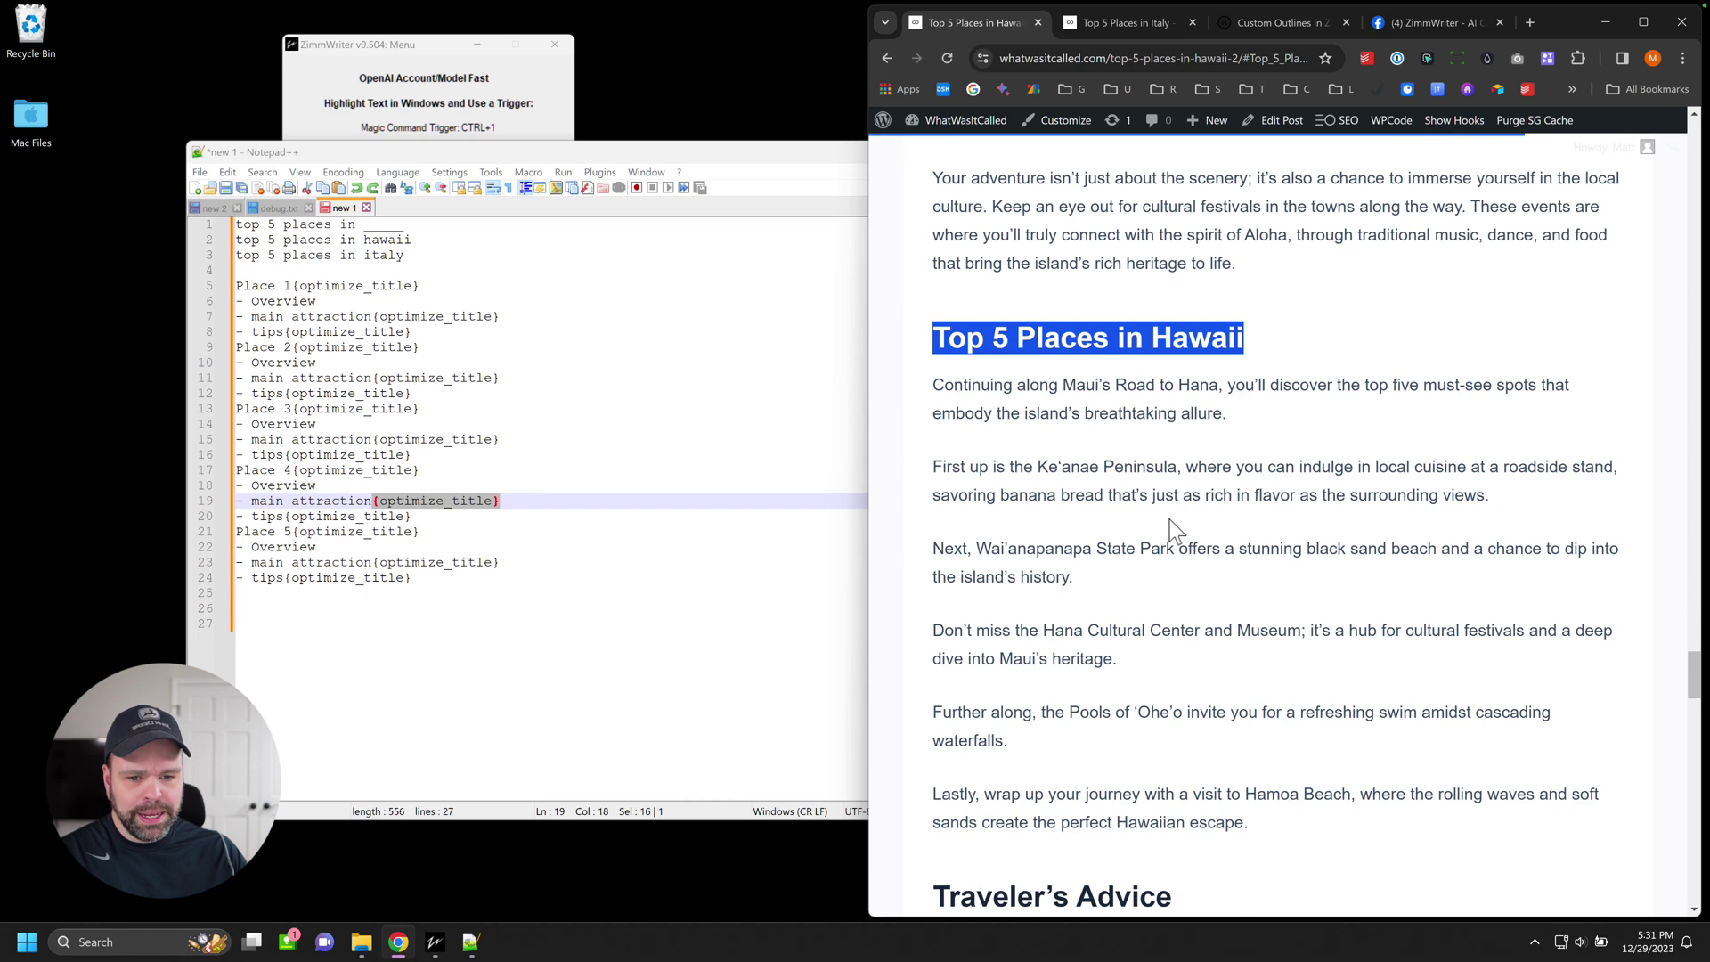
scroll(1207, 534, down, 6)
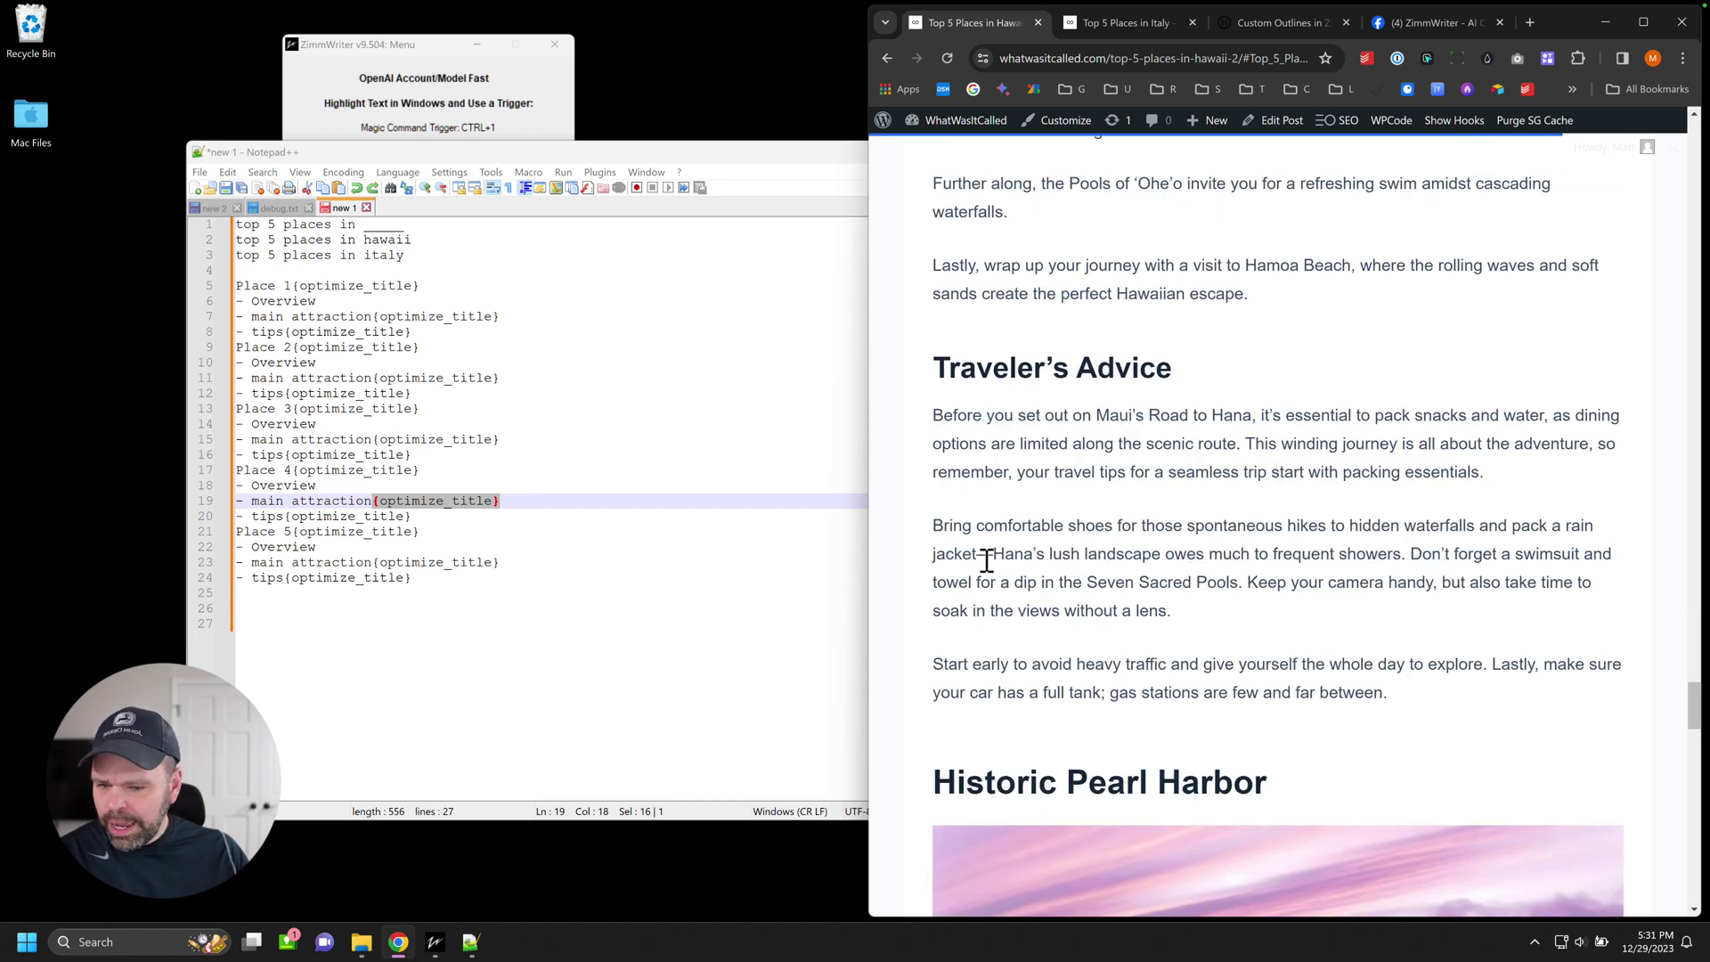
scroll(997, 570, down, 2)
drag(1021, 277, 1194, 470)
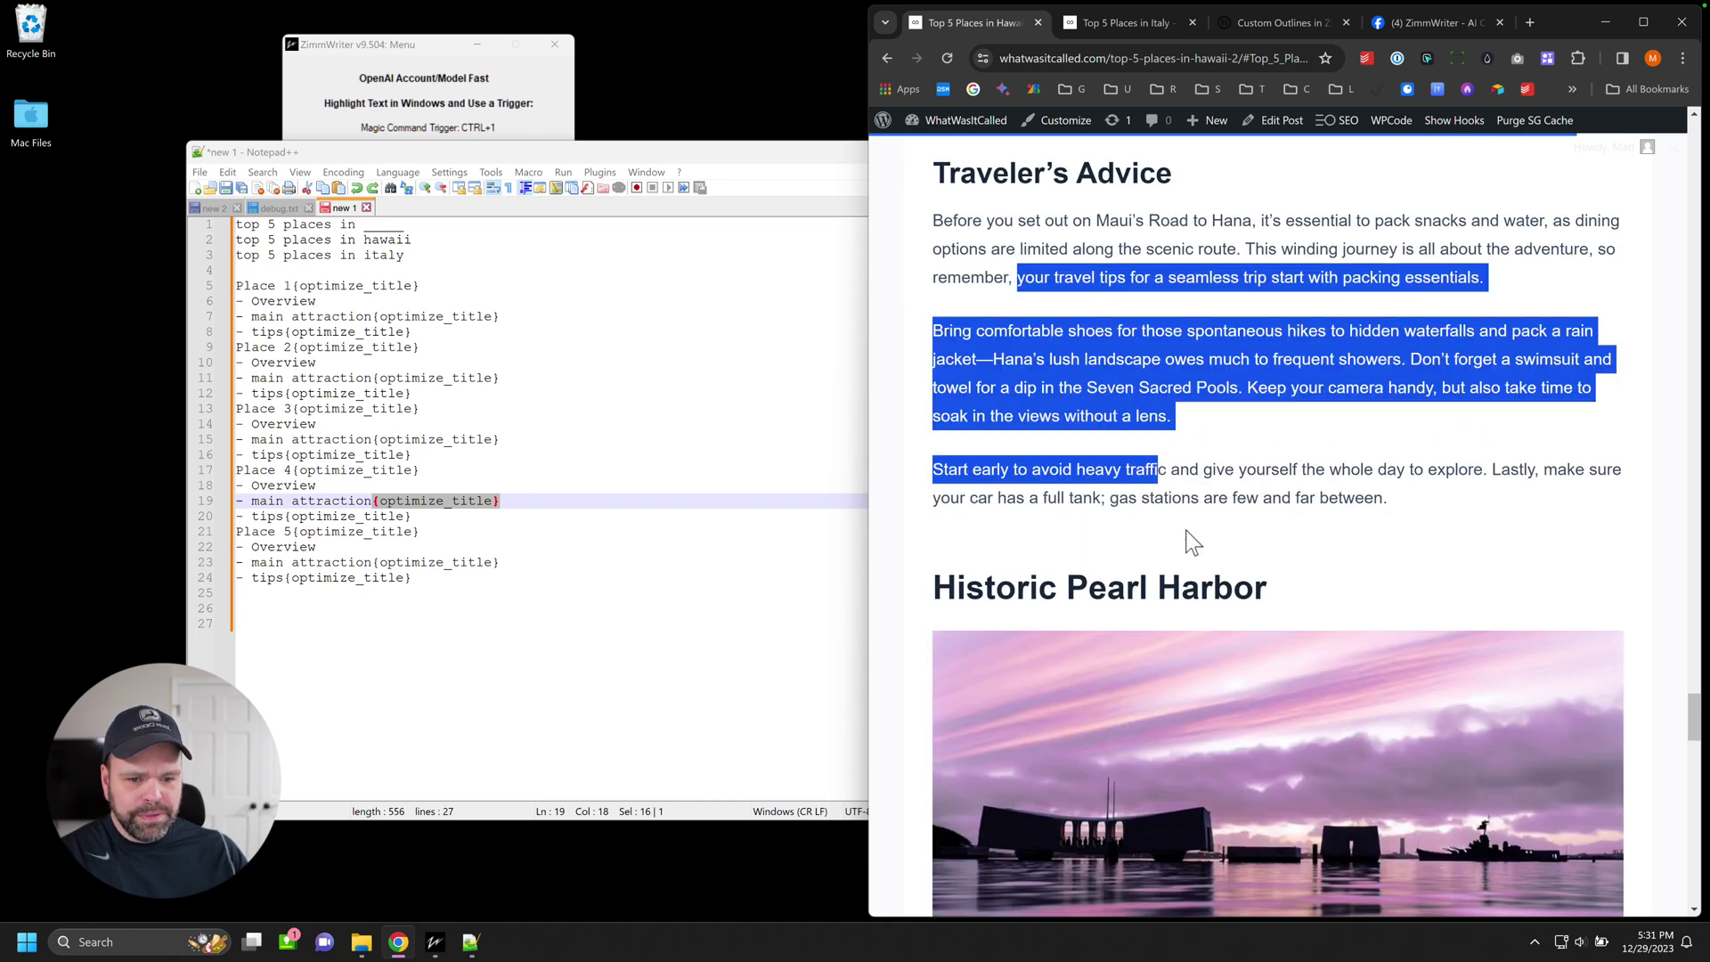
scroll(1176, 535, down, 13)
scroll(1203, 548, down, 2)
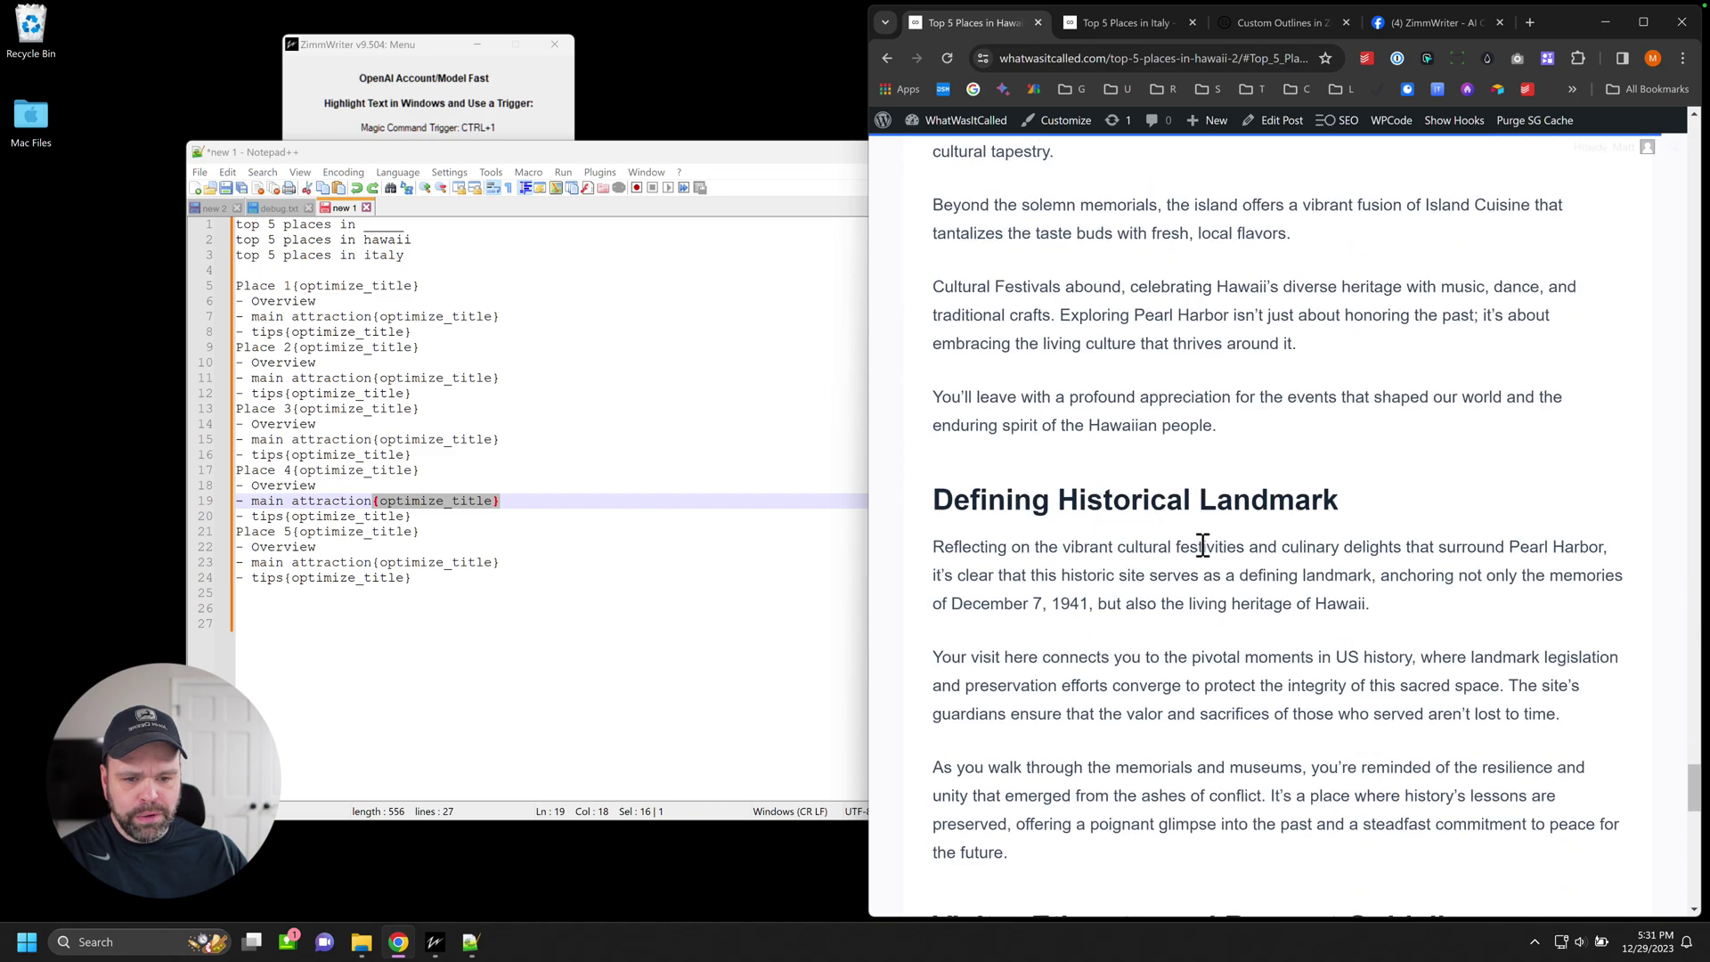
drag(1109, 398, 1369, 374)
scroll(1369, 374, down, 4)
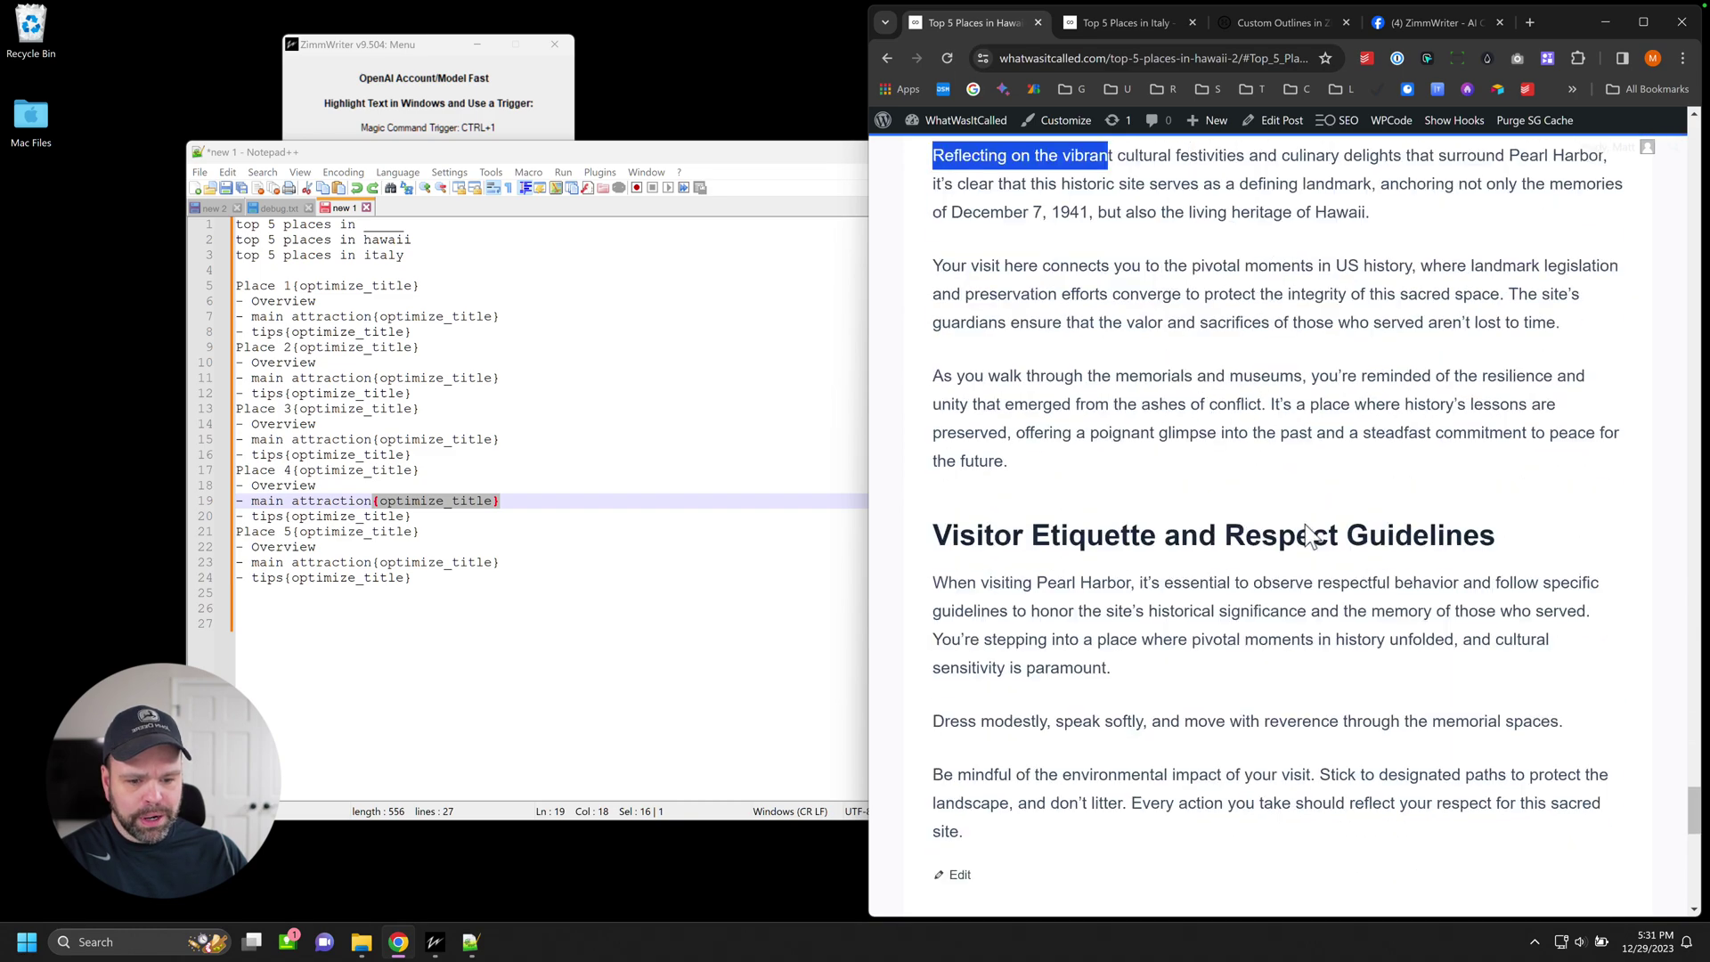
drag(1052, 392, 1476, 404)
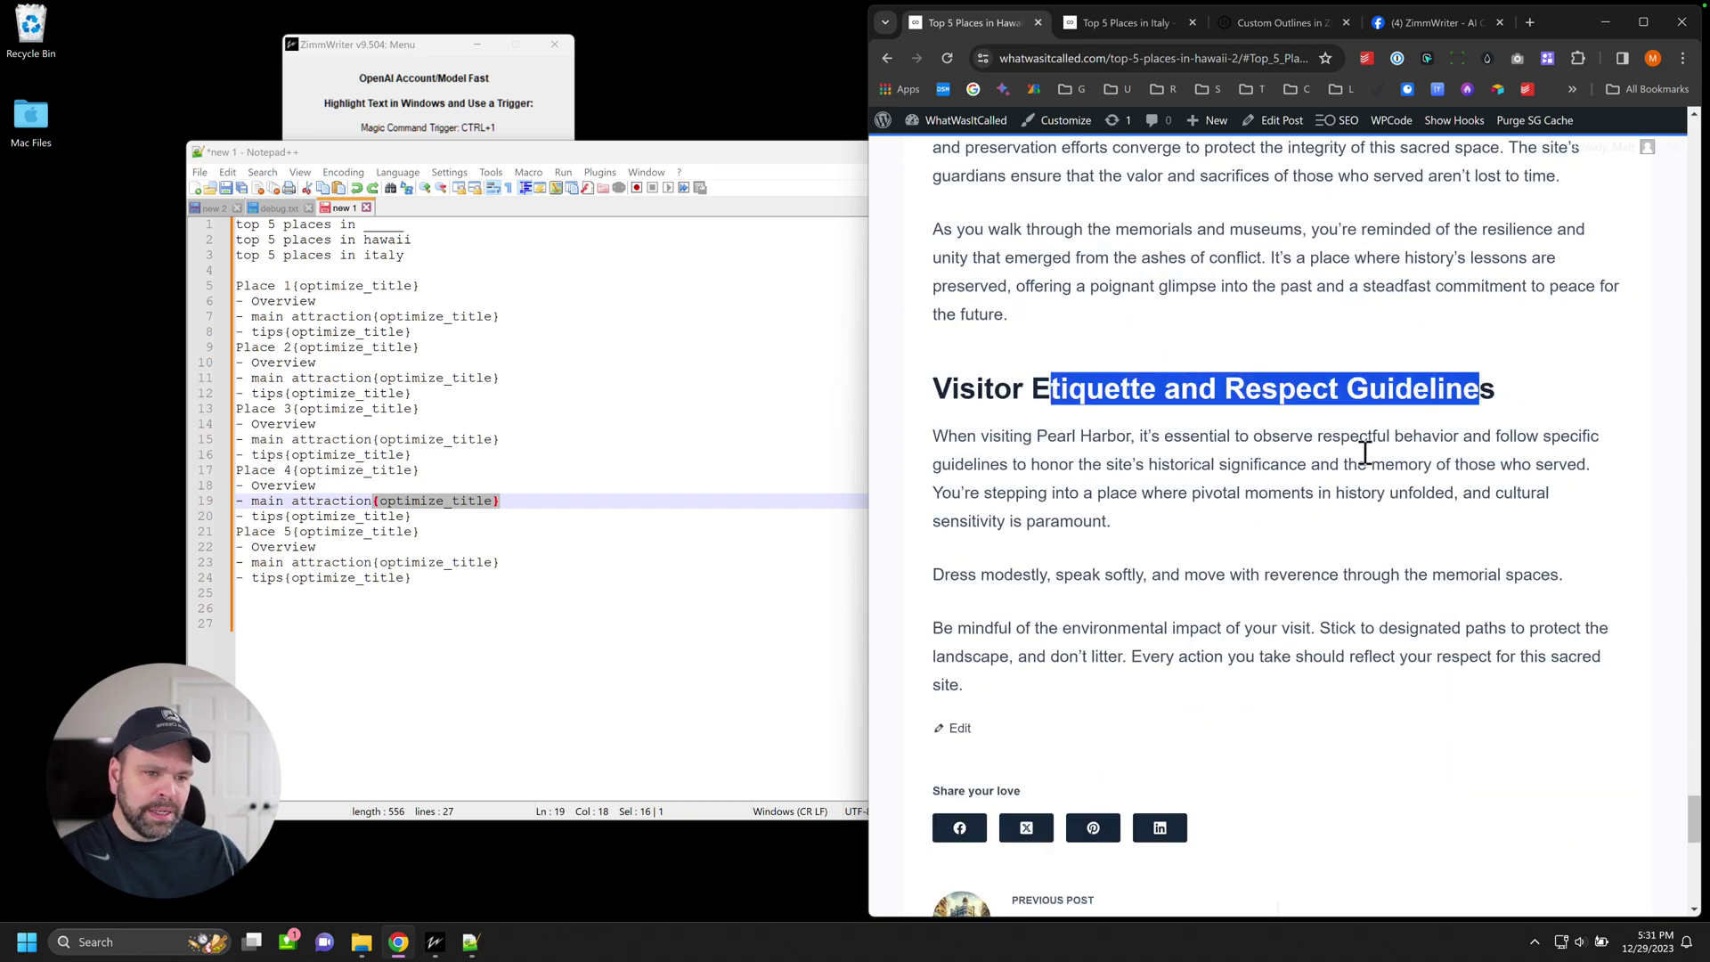
scroll(1110, 535, up, 12)
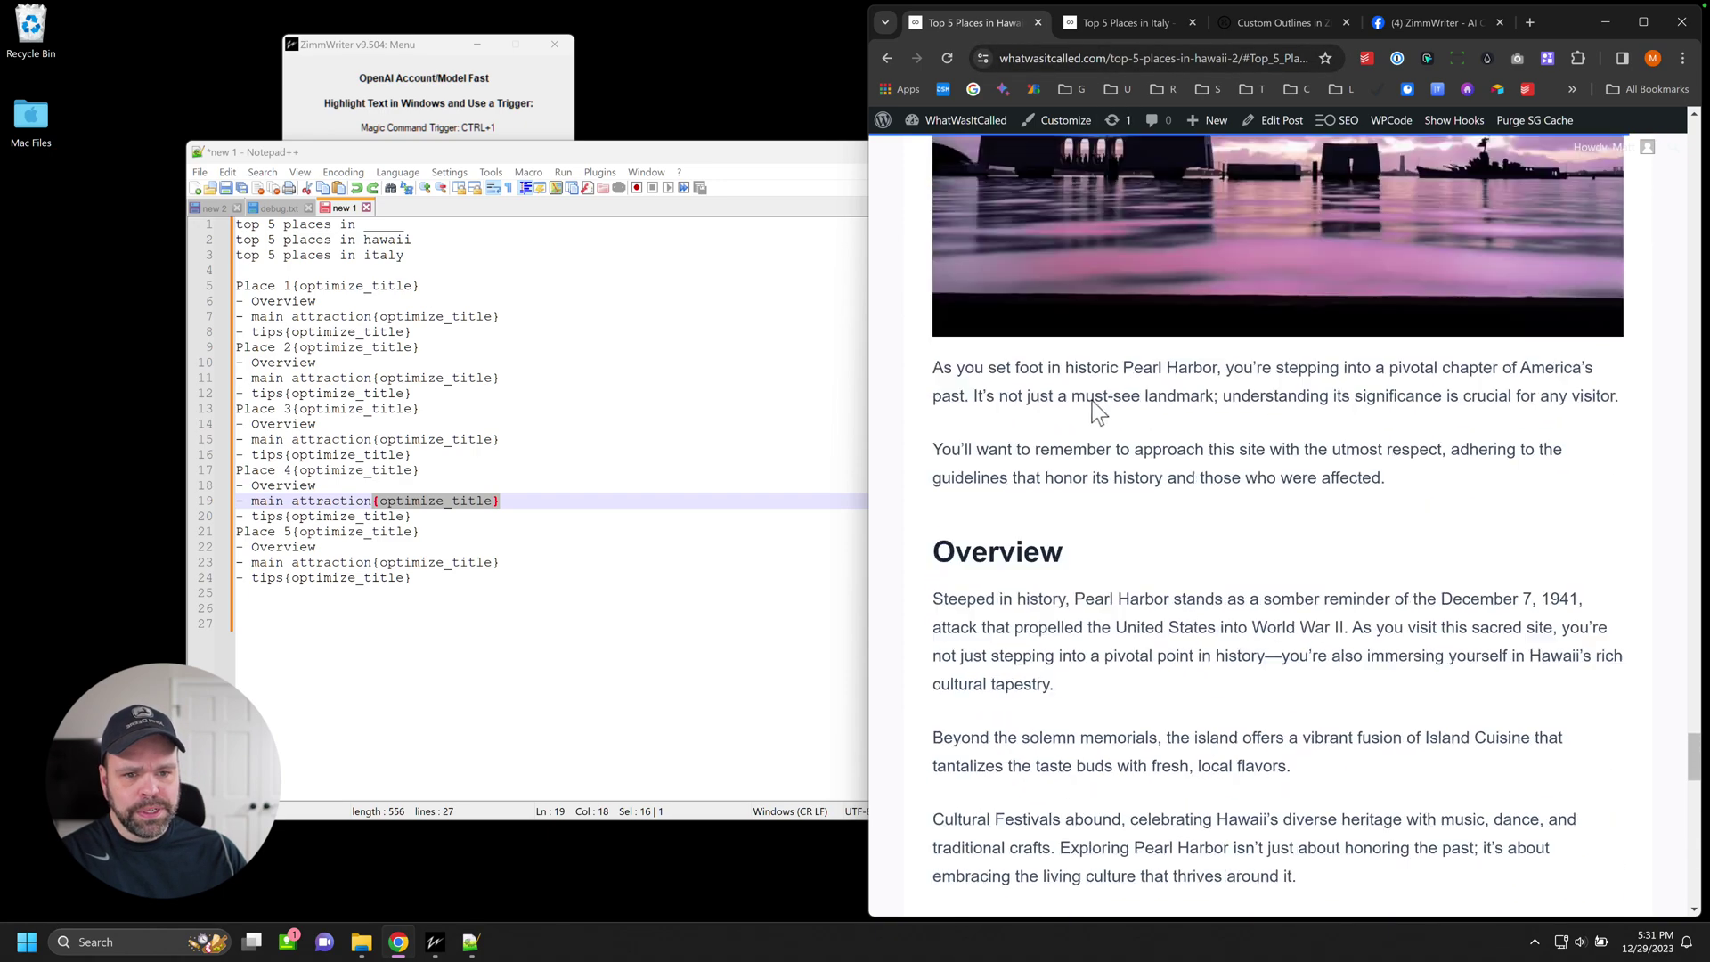
click(1125, 22)
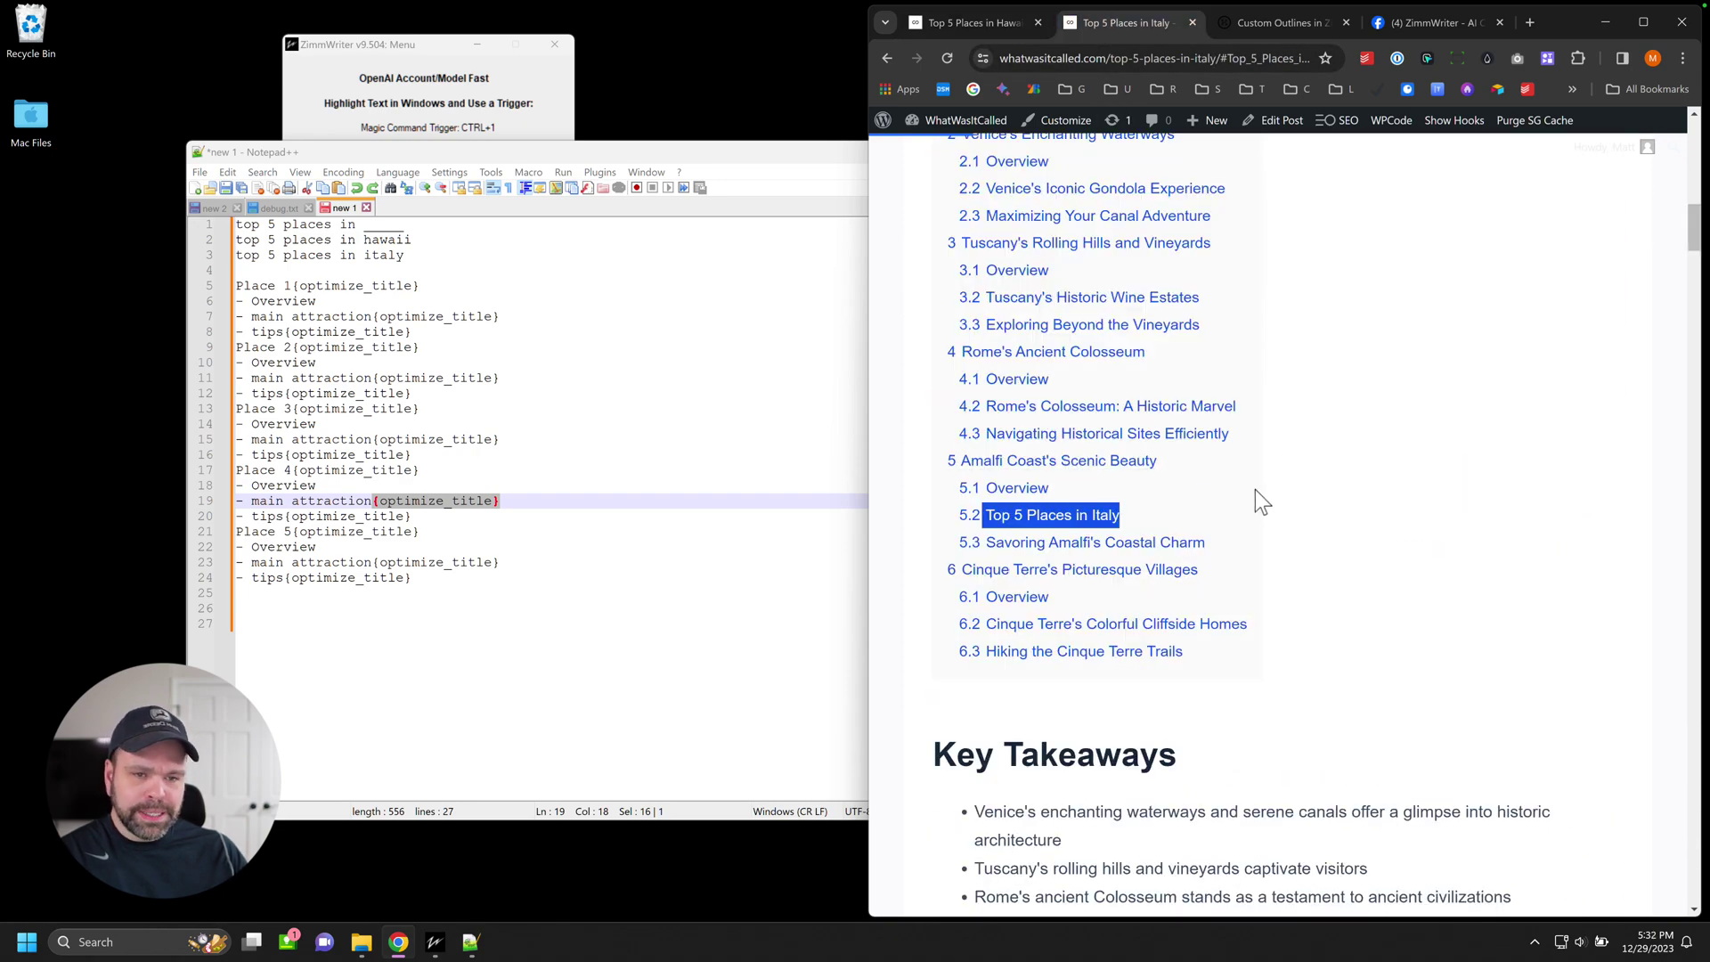
- Jump to Venice's Enchanting Waterways, skim Tuscany, Rome and Amalfi Coast, then return to the title
scroll(1256, 508, up, 15)
scroll(1256, 535, down, 15)
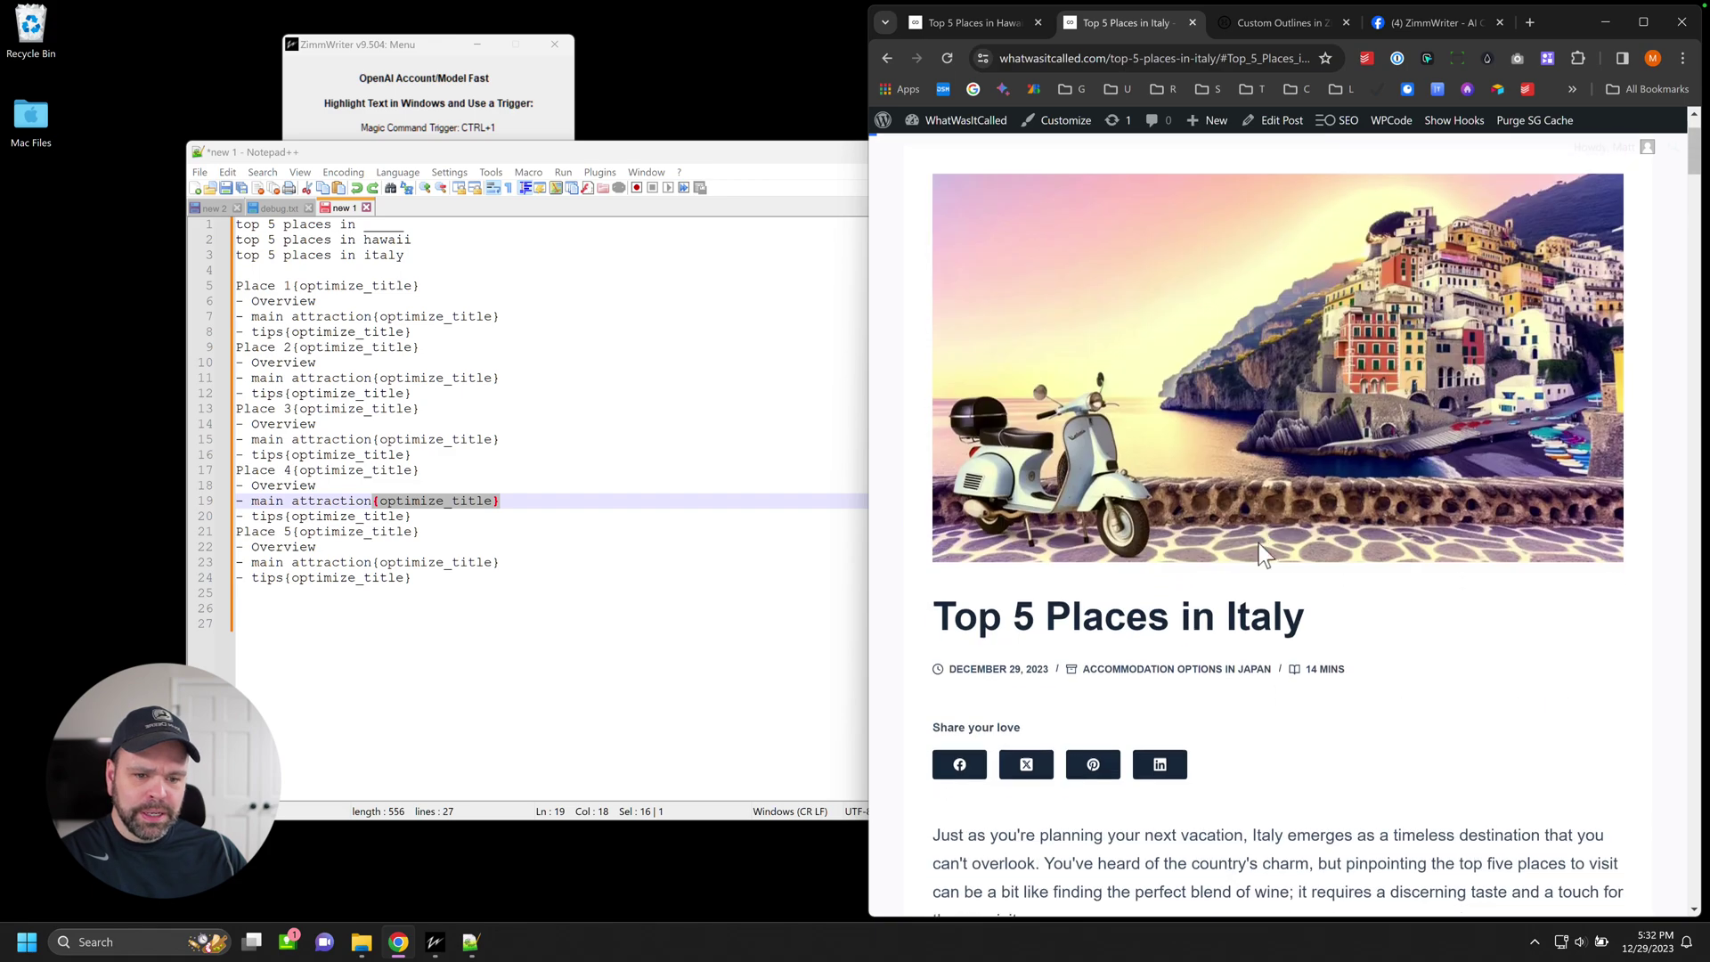
scroll(1120, 430, up, 2)
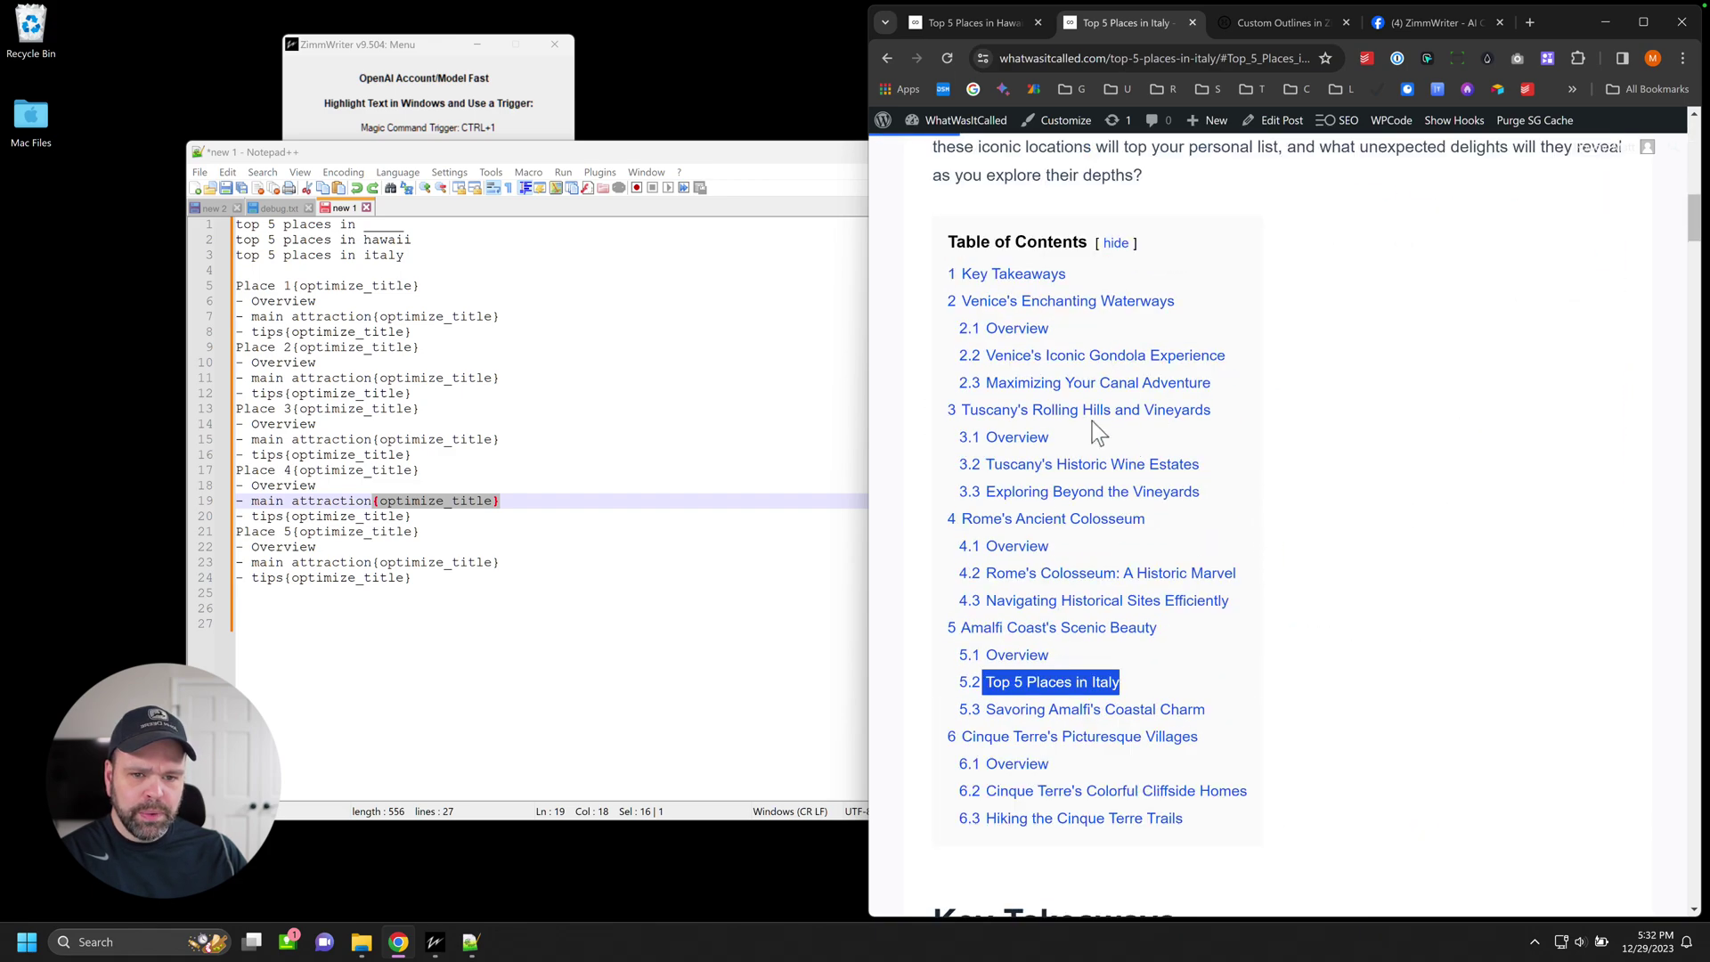
click(1067, 319)
scroll(1146, 452, down, 15)
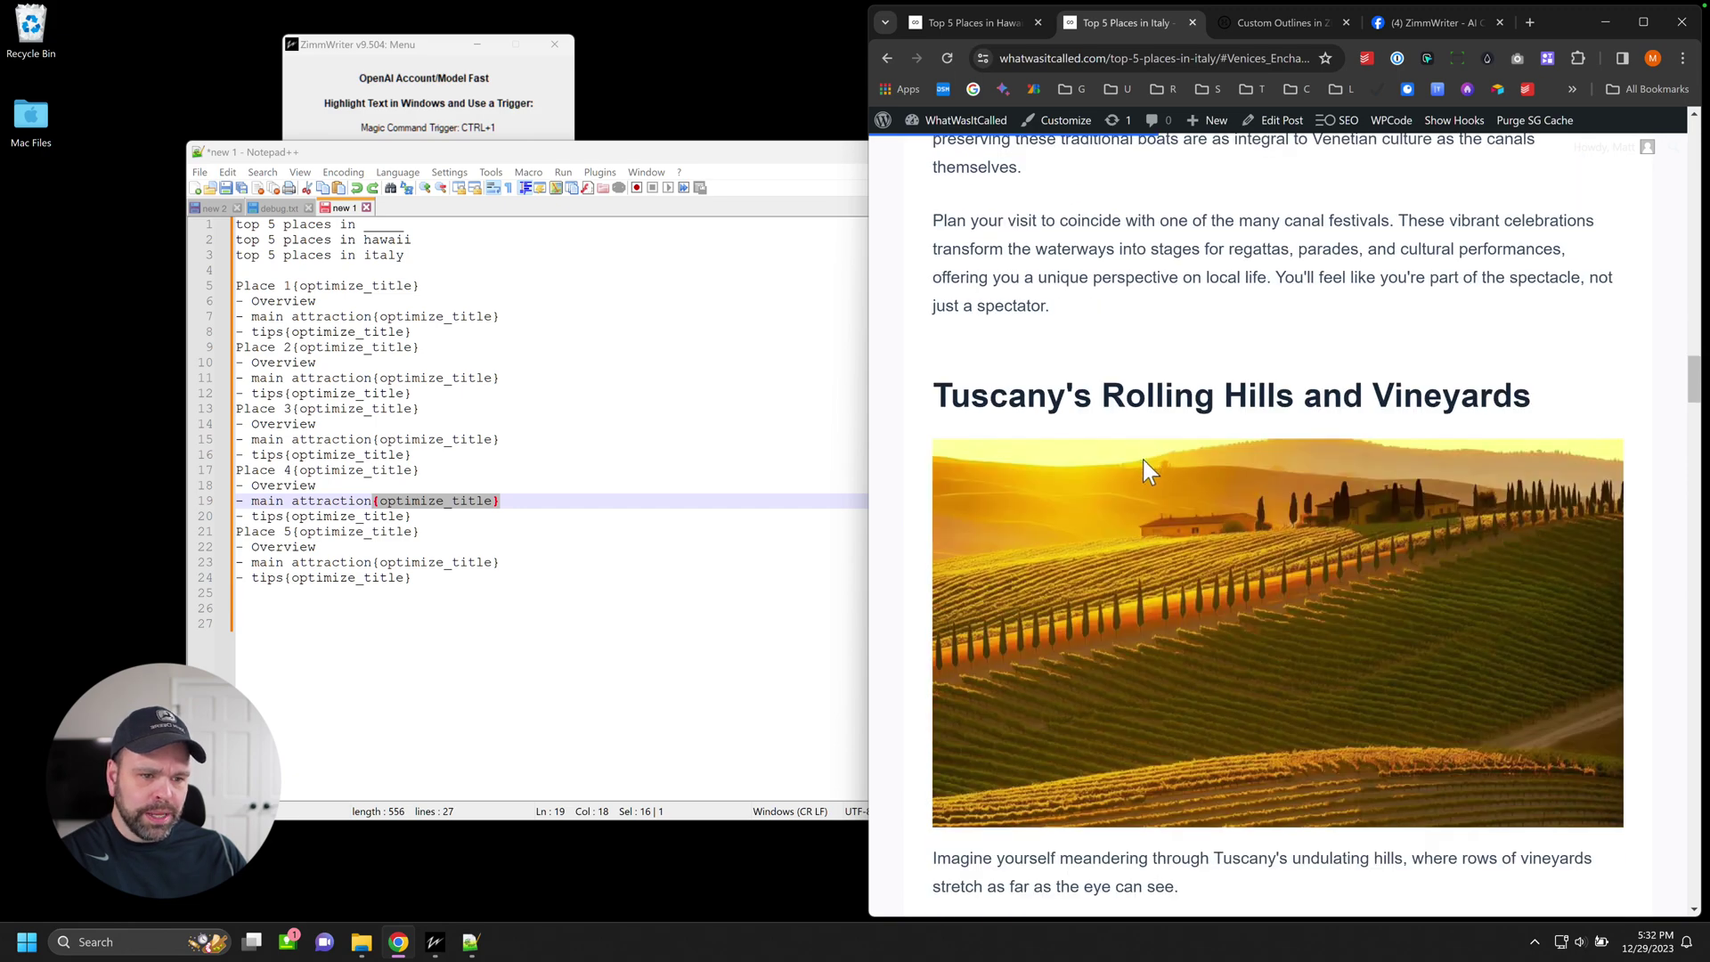
scroll(1143, 458, down, 15)
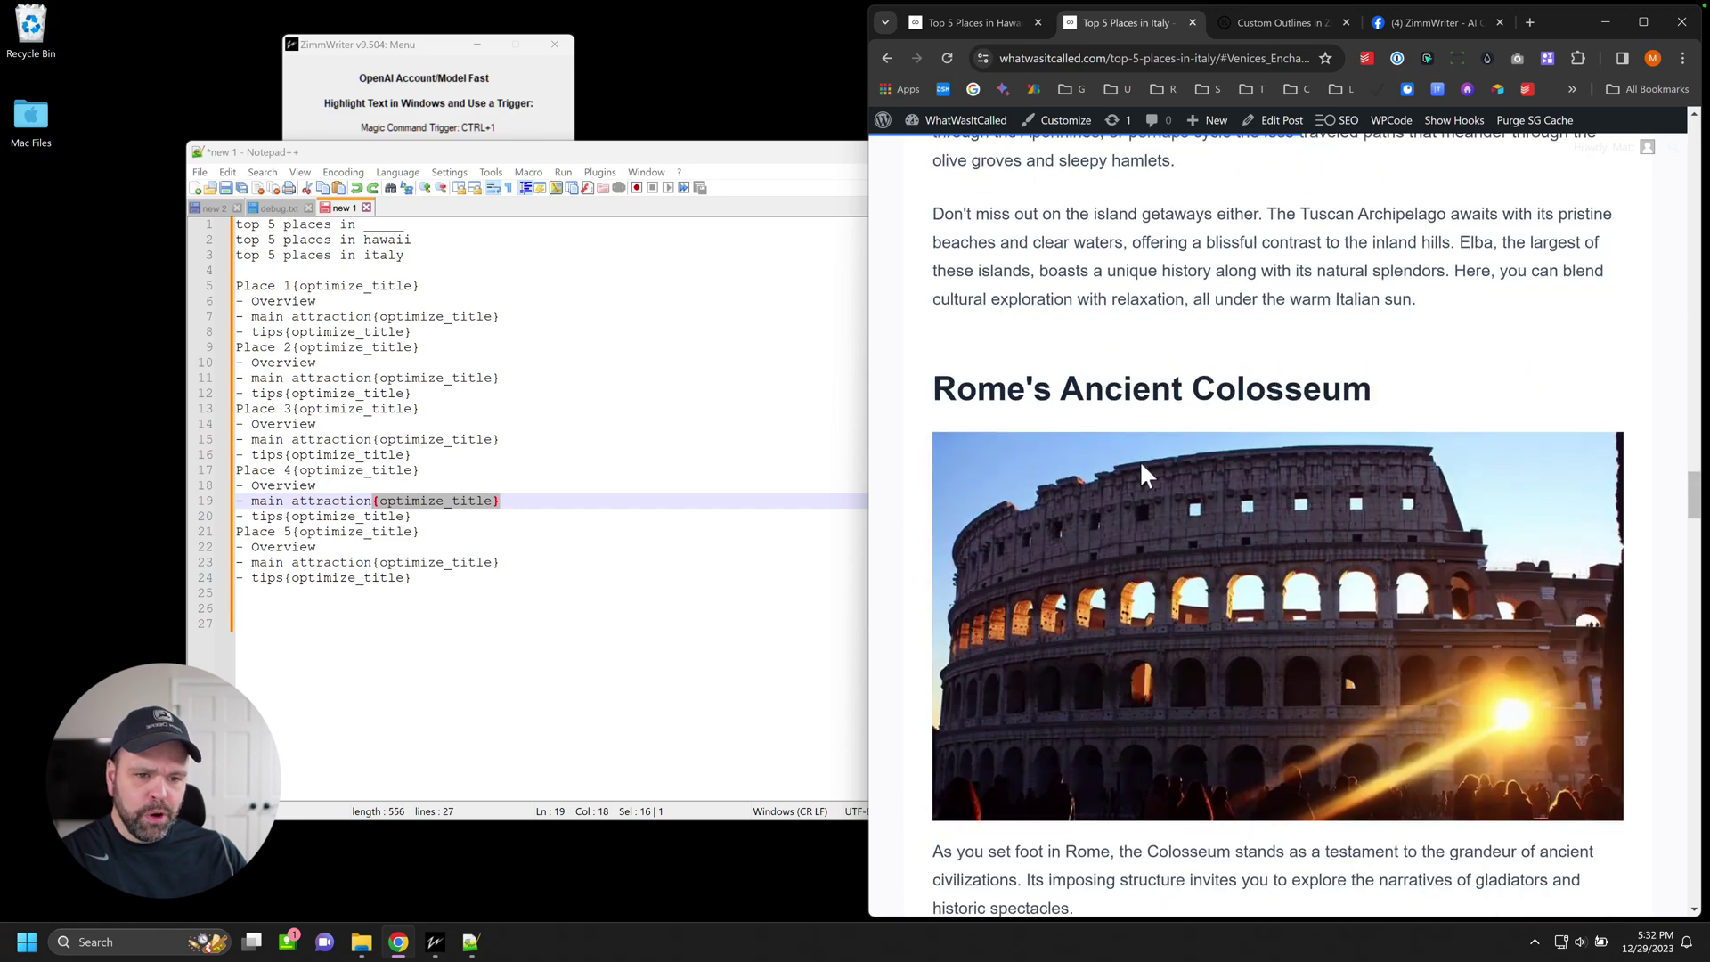
scroll(1142, 463, down, 3)
scroll(1200, 329, up, 1)
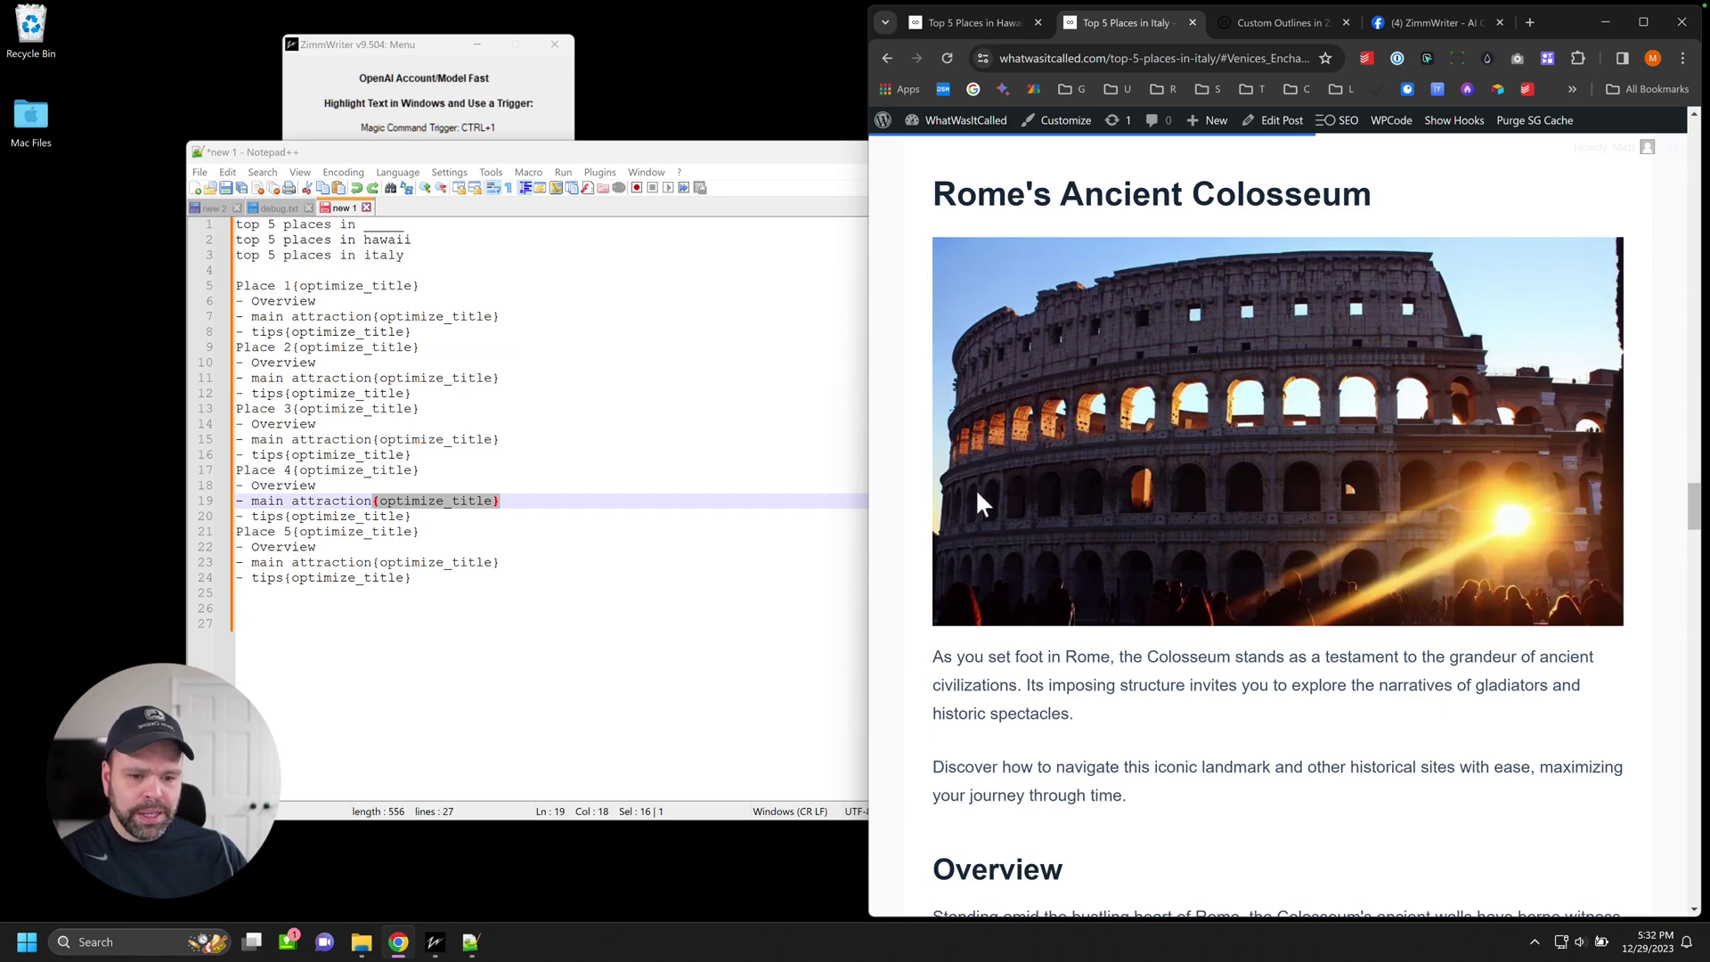
scroll(1051, 499, down, 8)
scroll(1054, 499, up, 6)
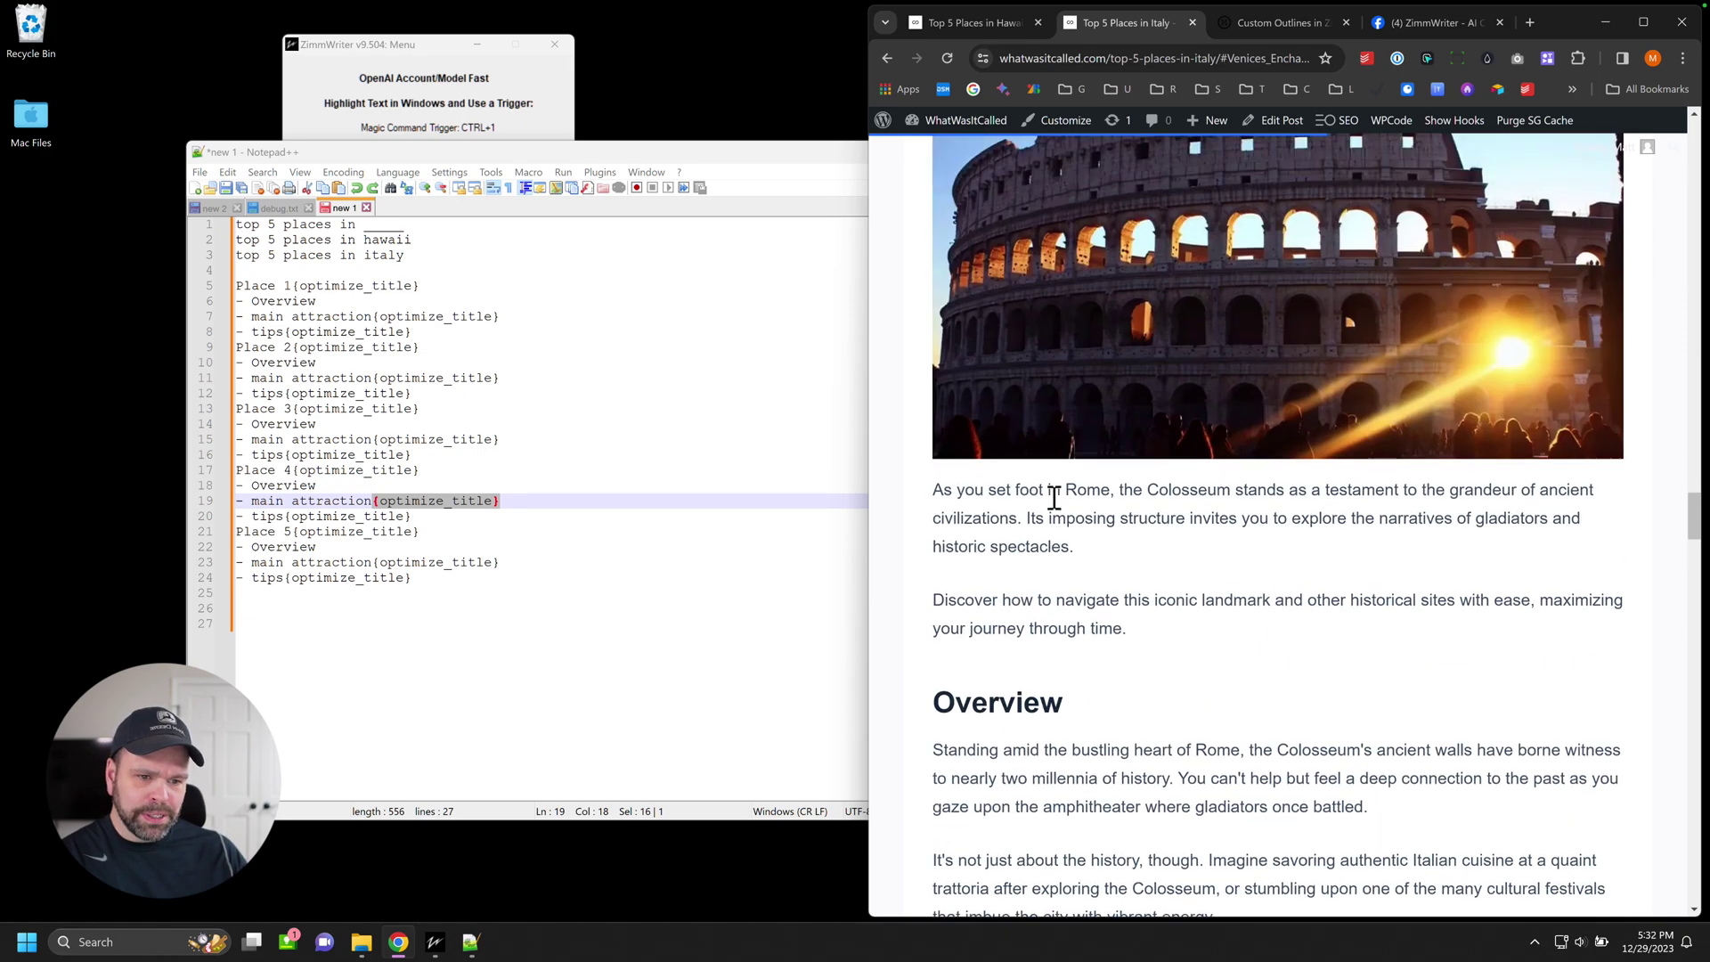
scroll(1073, 506, up, 4)
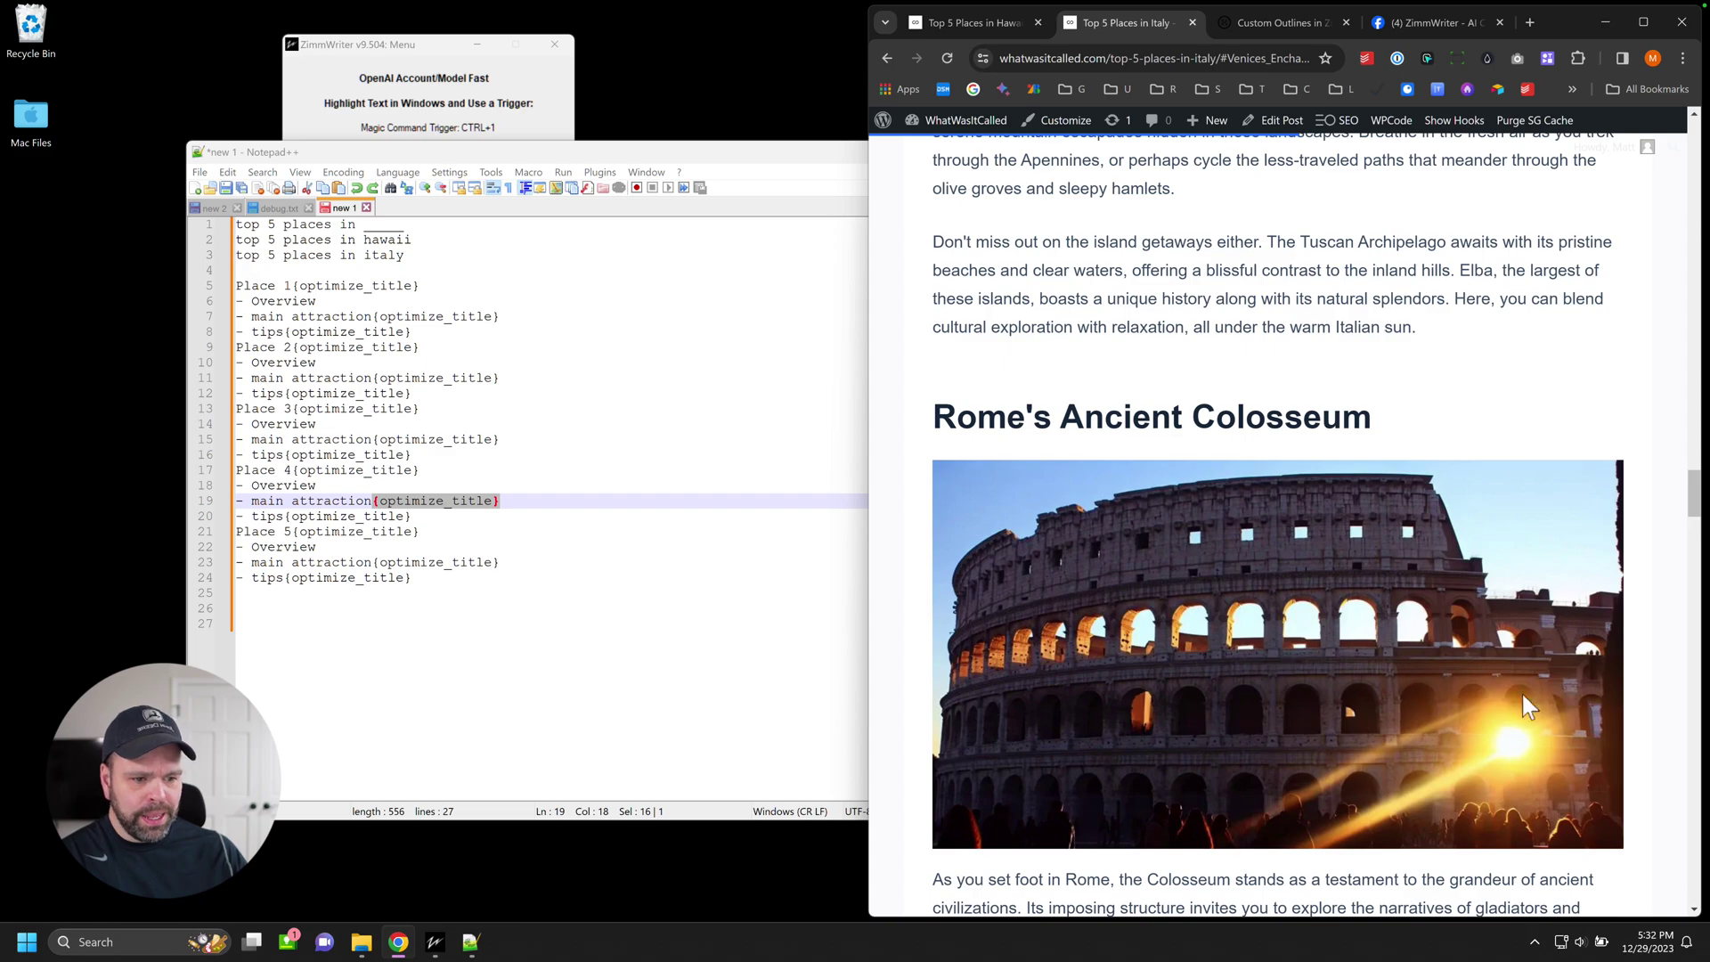
scroll(1351, 731, up, 8)
scroll(1354, 731, down, 20)
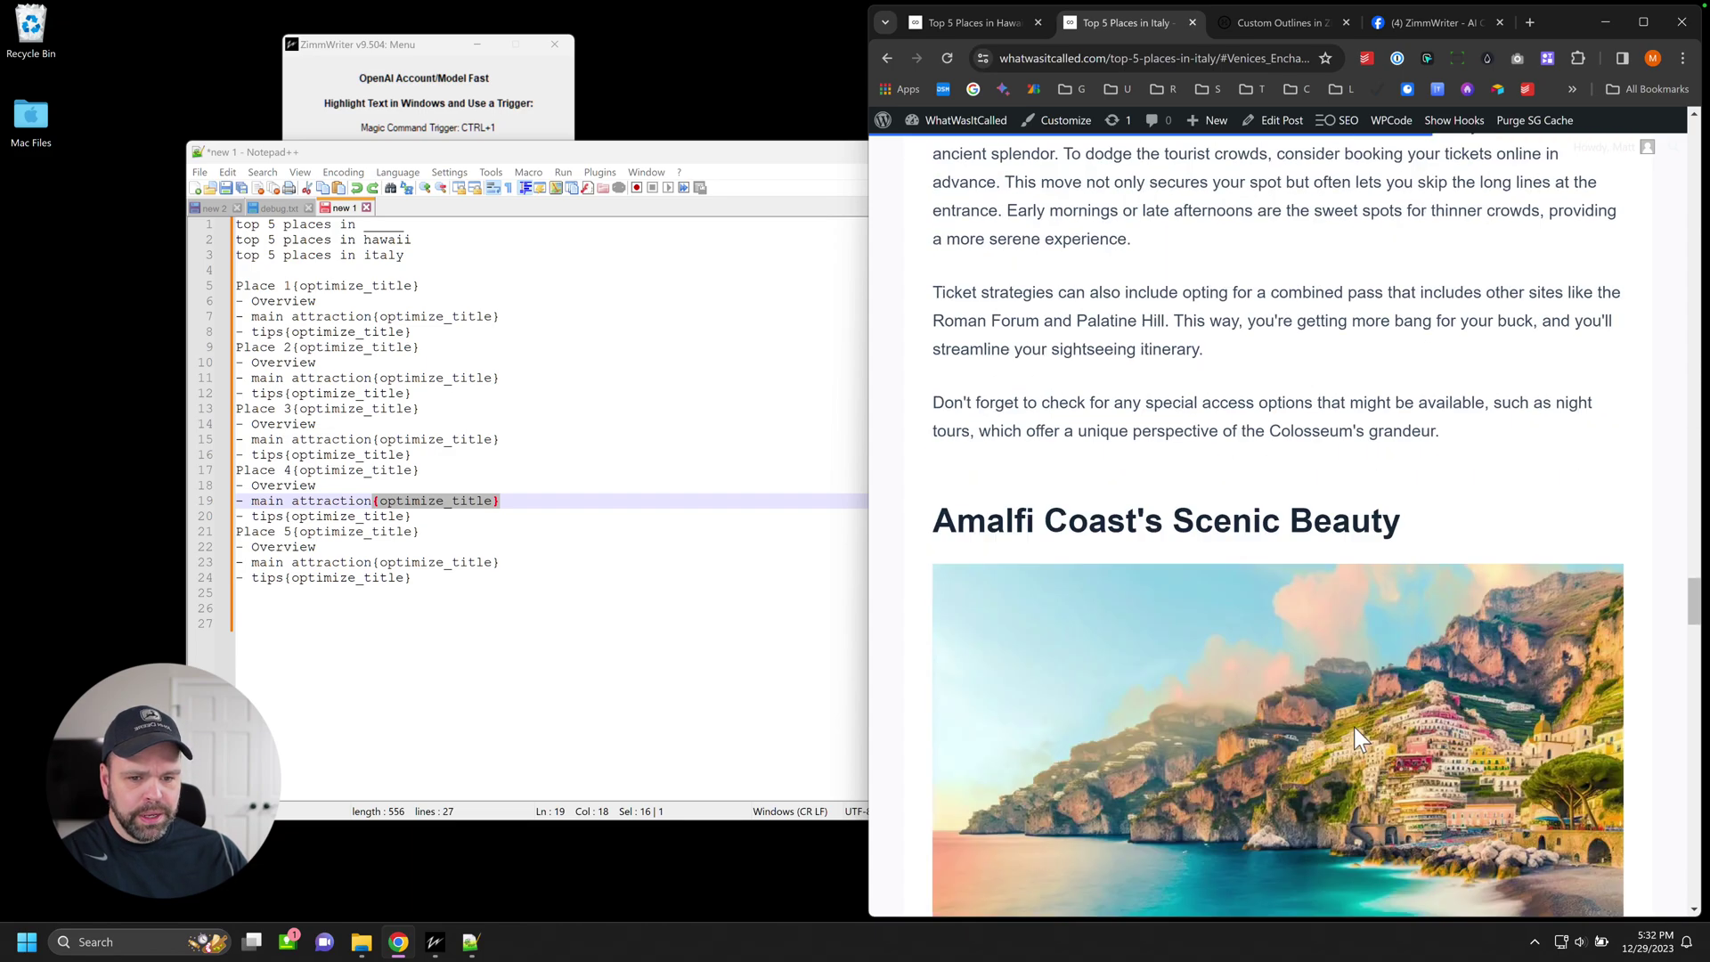
scroll(1354, 725, up, 2)
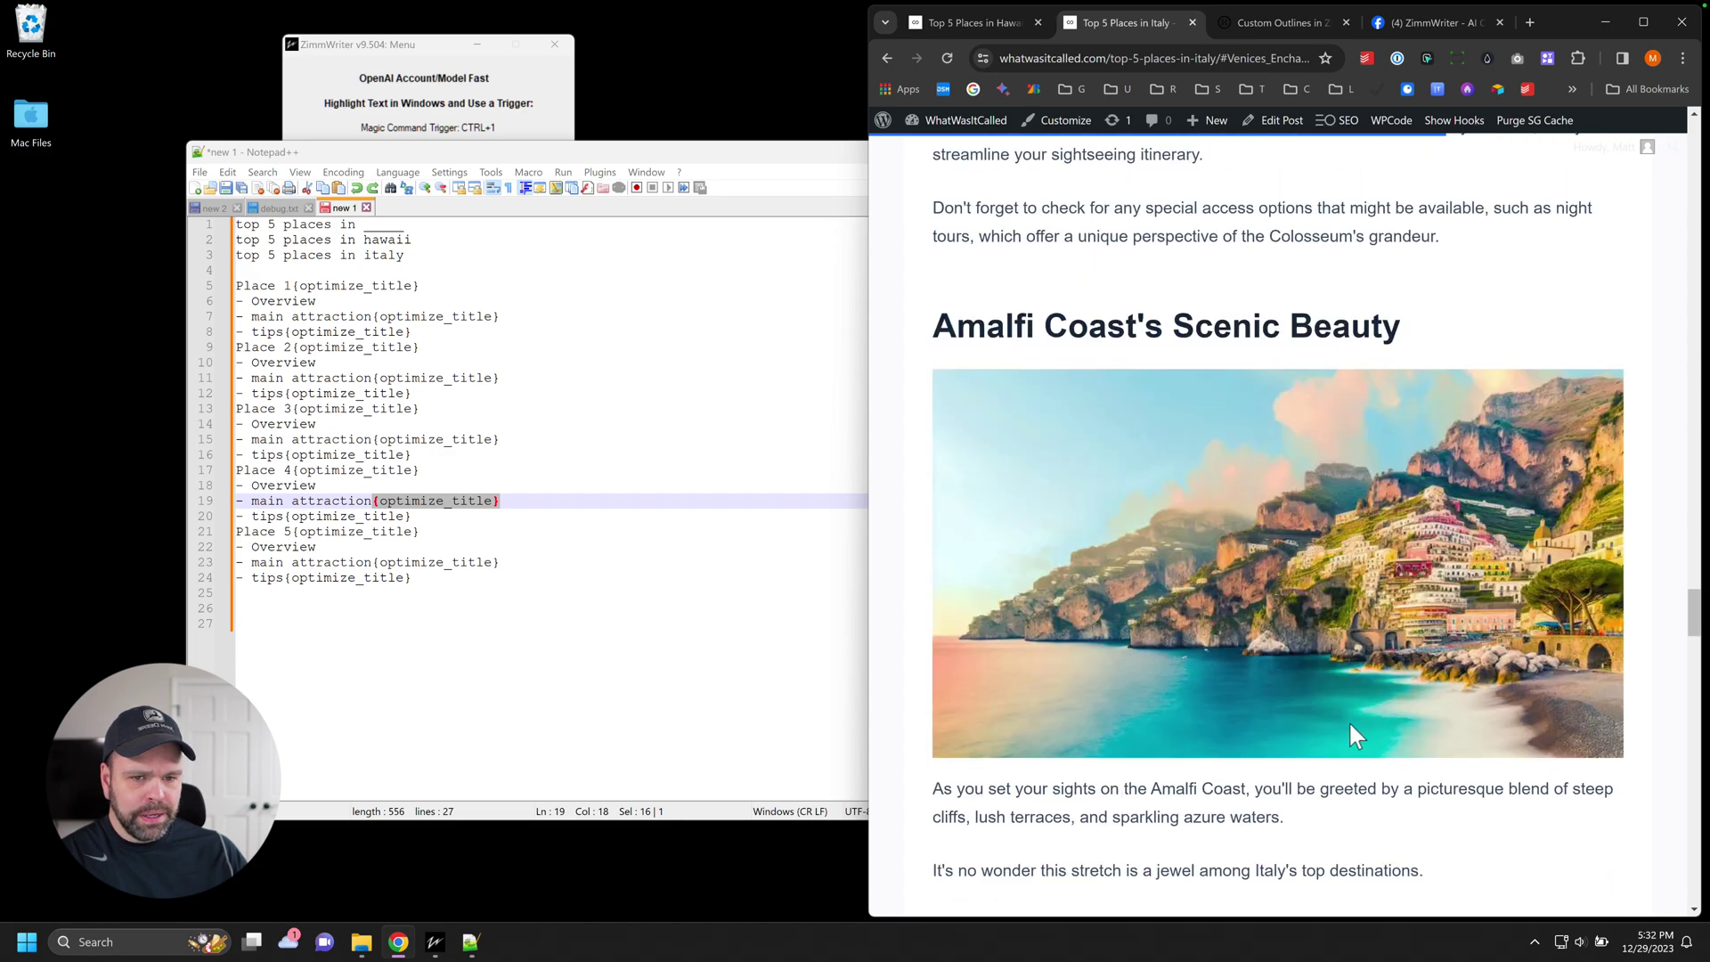
scroll(1348, 719, down, 12)
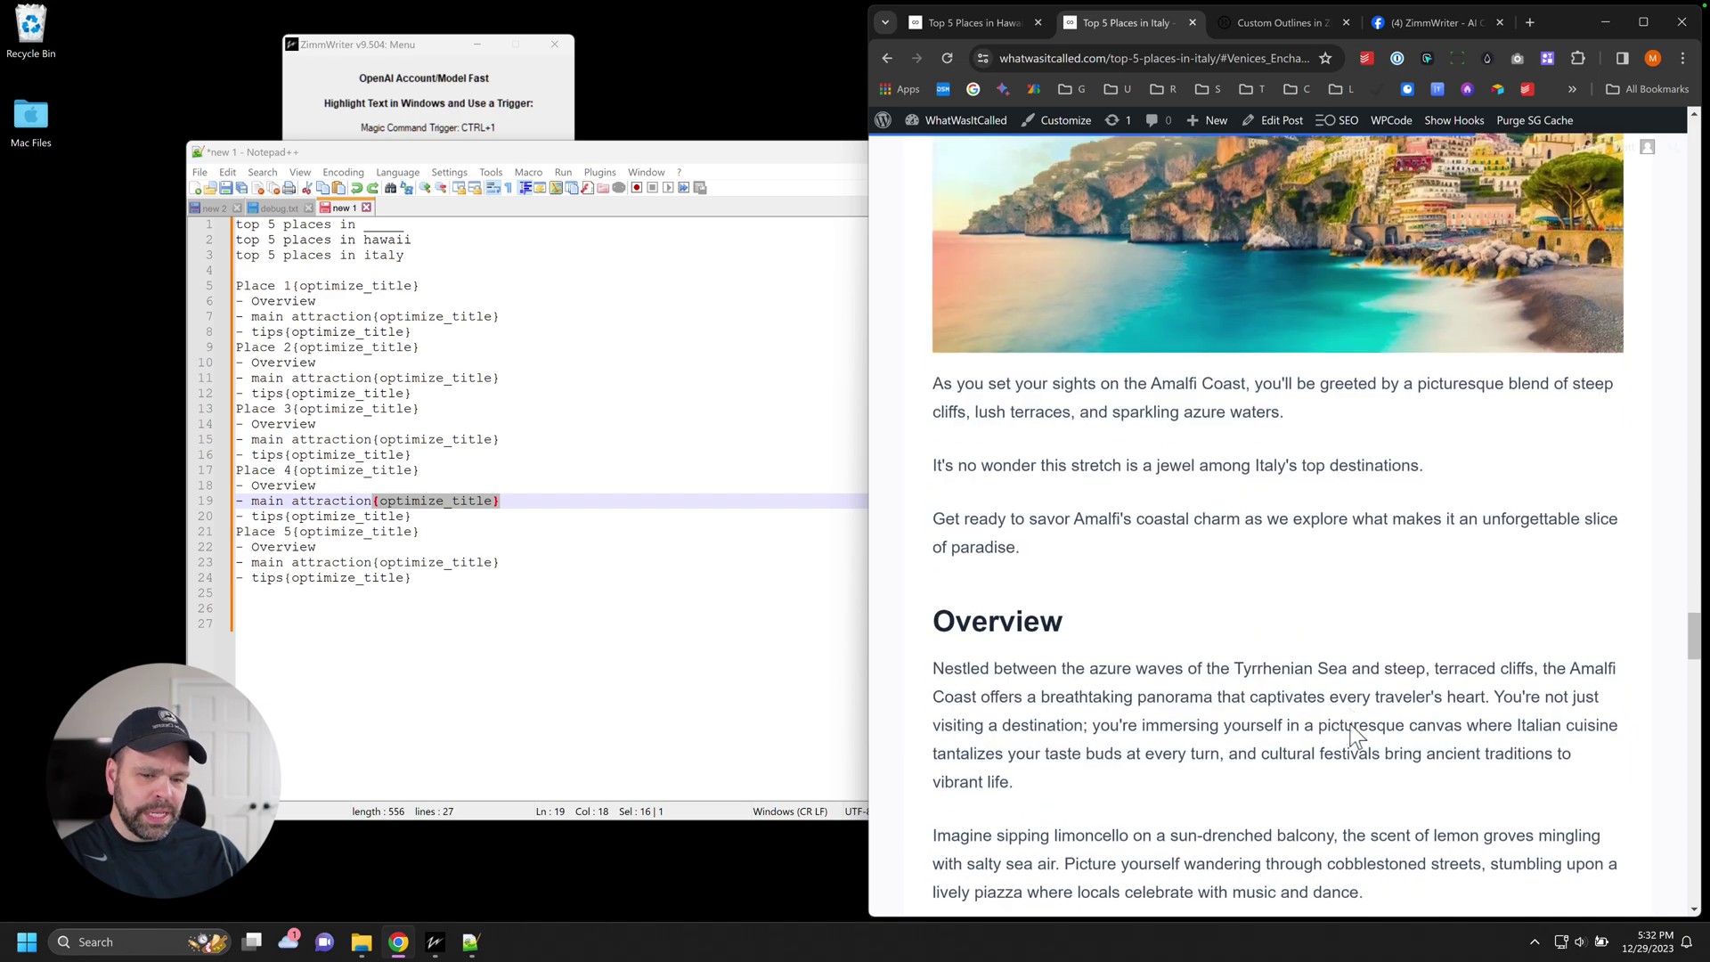
scroll(1328, 713, up, 20)
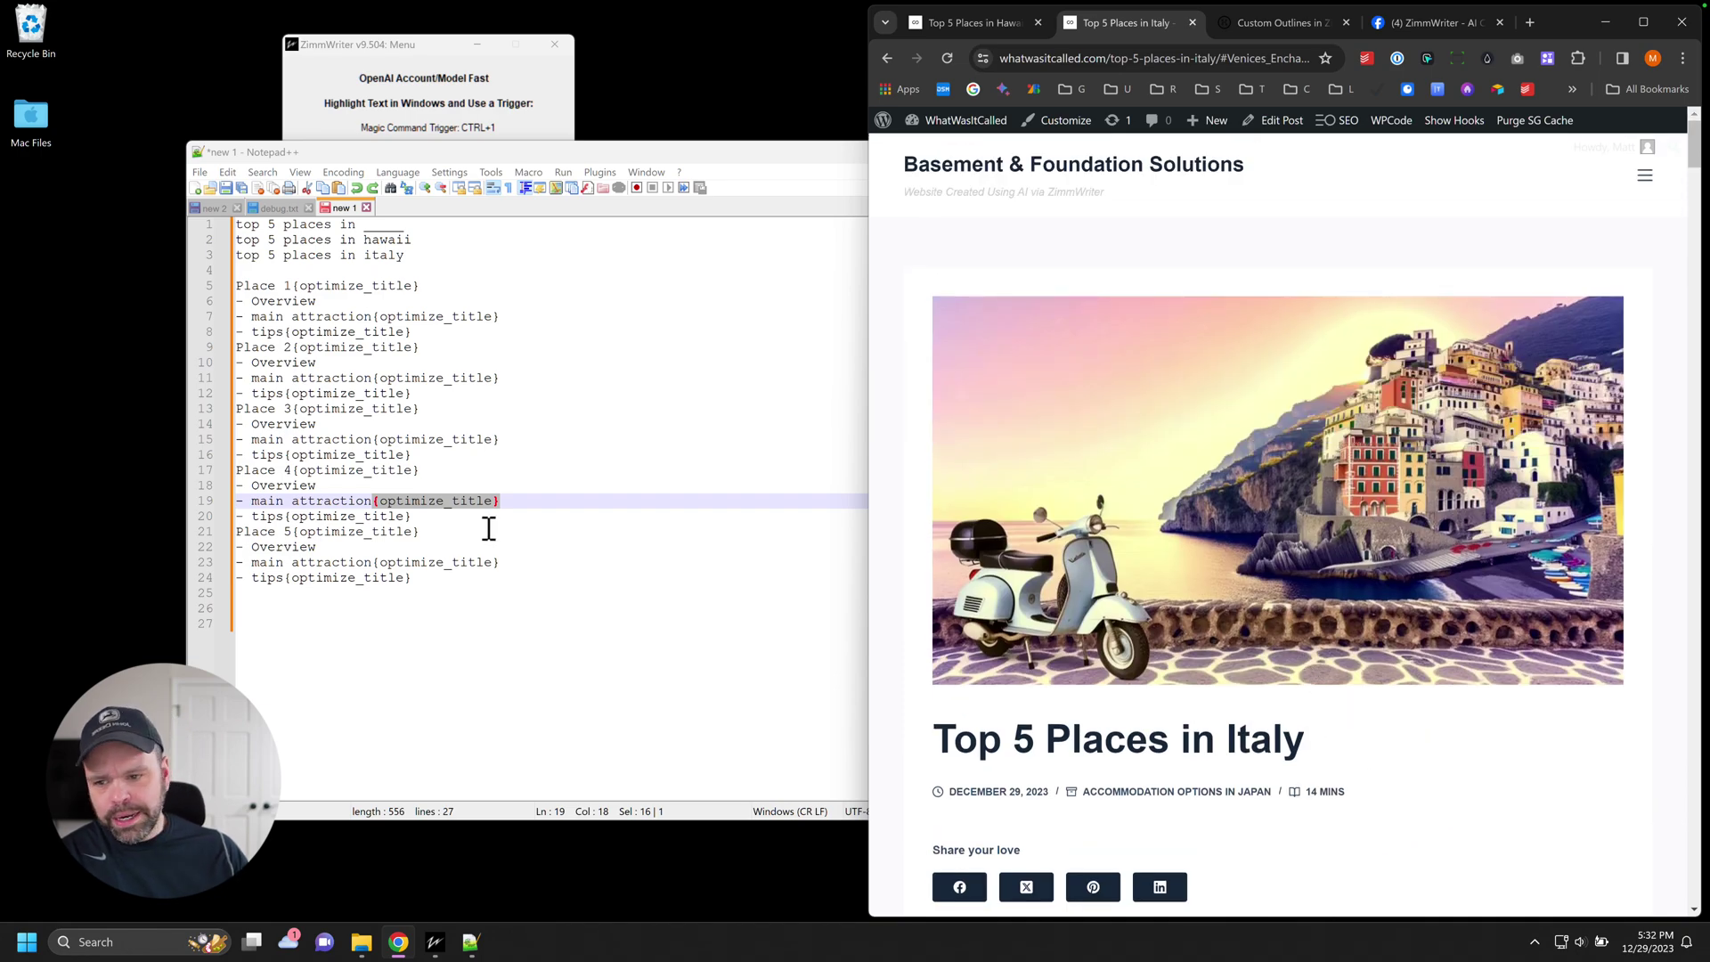